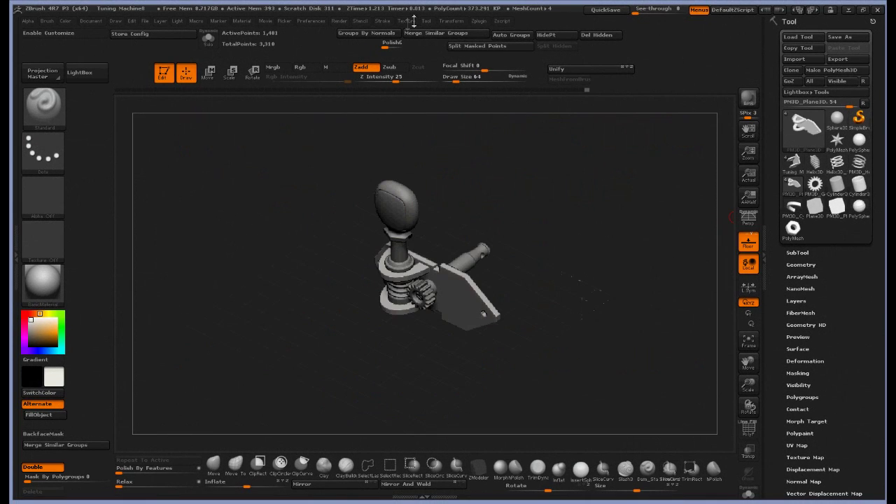
- Import the guitar tuner reference images as textures and add them to Spotlight
{"action": "left_click", "coordinate": [407, 20]}
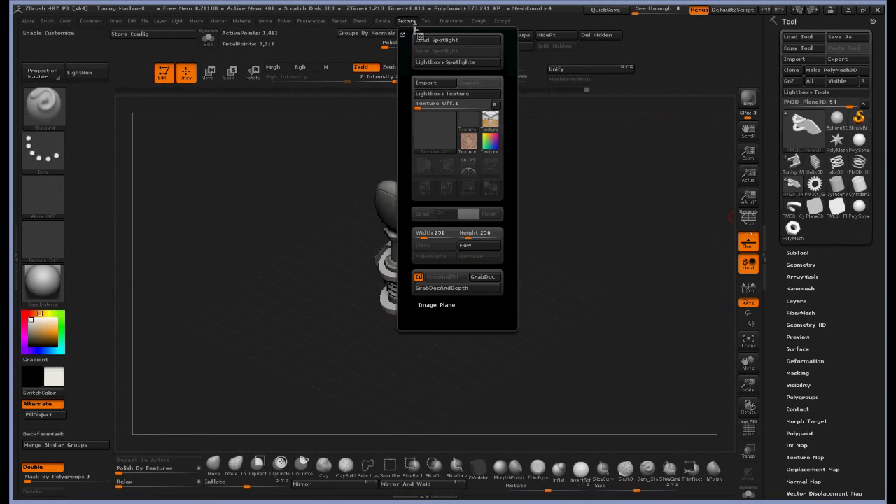
{"action": "left_click", "coordinate": [428, 83]}
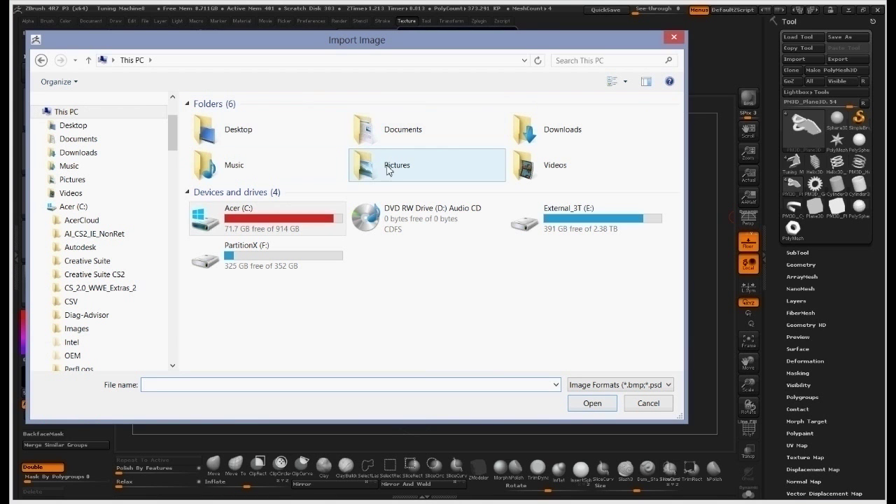
{"action": "double_click", "coordinate": [390, 169]}
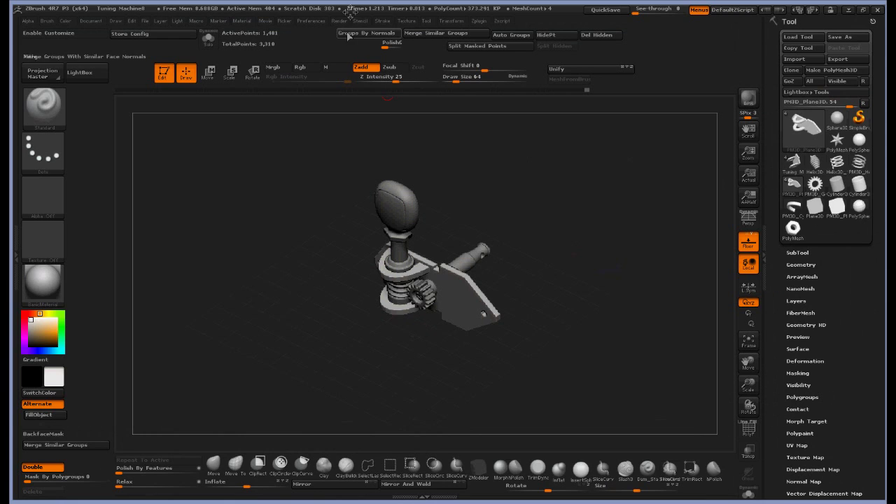
{"action": "left_click", "coordinate": [407, 21]}
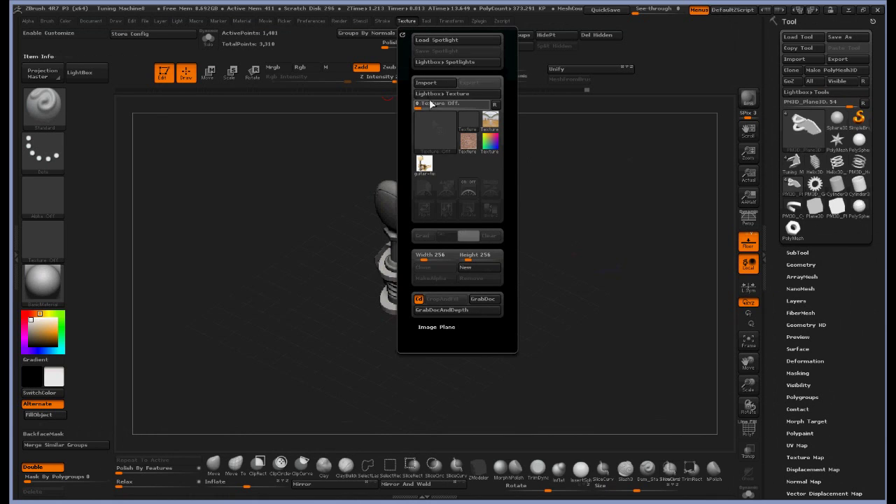
{"action": "left_click", "coordinate": [425, 165]}
{"action": "left_click", "coordinate": [494, 191]}
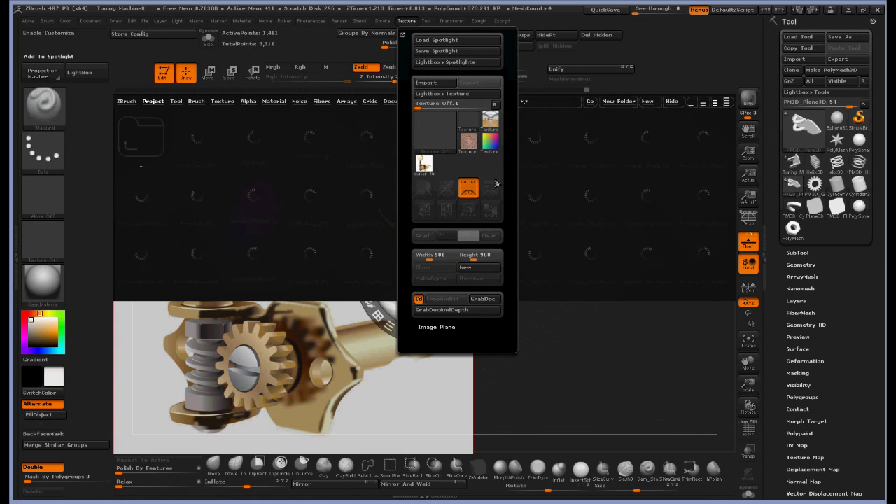
{"action": "left_click", "coordinate": [428, 83]}
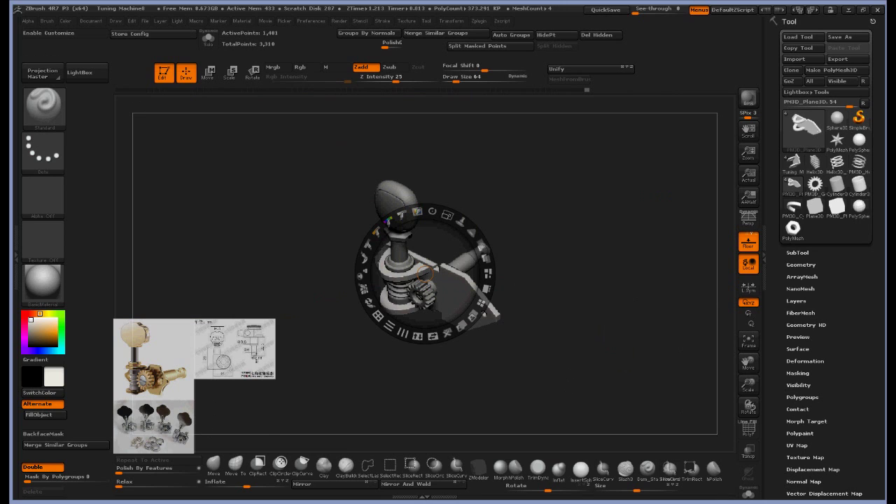
- Delete the technical drawing and the multi-tuner photo from Spotlight, and enlarge the remaining gold tuner photo
{"action": "left_click", "coordinate": [250, 359]}
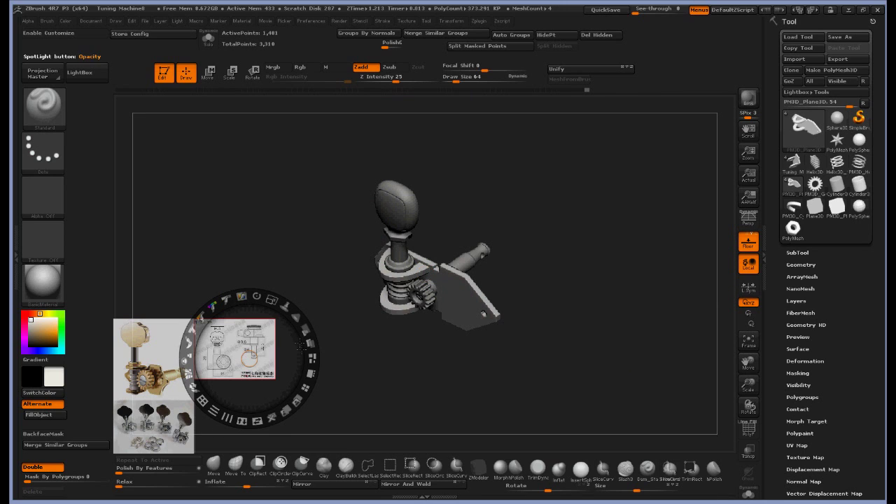
{"action": "left_click", "coordinate": [273, 418]}
{"action": "left_click", "coordinate": [180, 435]}
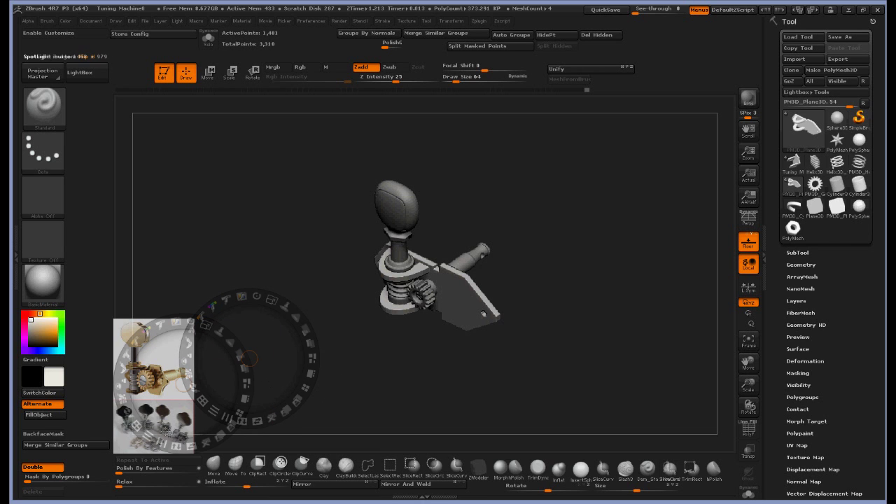
{"action": "left_click", "coordinate": [206, 442]}
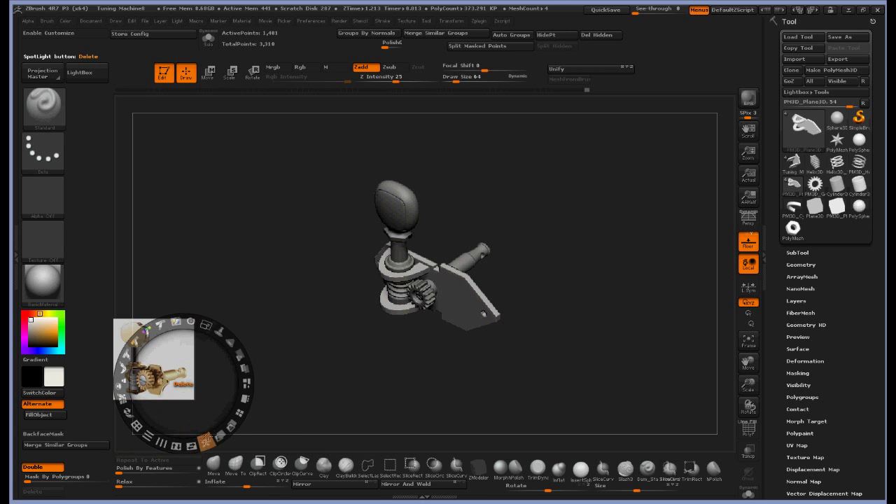
{"action": "left_click", "coordinate": [241, 405]}
{"action": "mouse_move", "coordinate": [307, 197]}
{"action": "left_mouse_down"}
{"action": "mouse_move", "coordinate": [329, 212]}
{"action": "mouse_move", "coordinate": [323, 251]}
{"action": "mouse_move", "coordinate": [308, 198]}
{"action": "mouse_move", "coordinate": [296, 194]}
{"action": "left_mouse_up"}
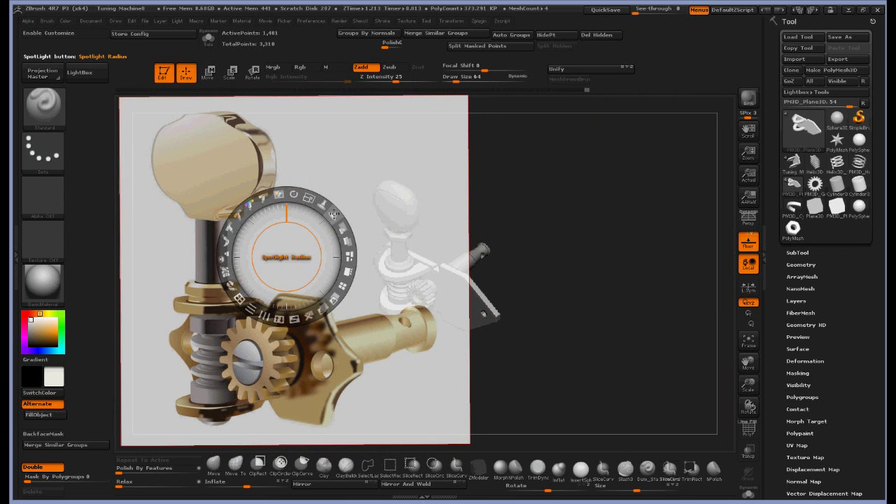
- Try limiting the gold tuner photo to a small area around the cursor with Spotlight Radius, and restore the full image
{"action": "mouse_move", "coordinate": [334, 214]}
{"action": "left_mouse_down"}
{"action": "mouse_move", "coordinate": [354, 234]}
{"action": "mouse_move", "coordinate": [348, 215]}
{"action": "left_mouse_up"}
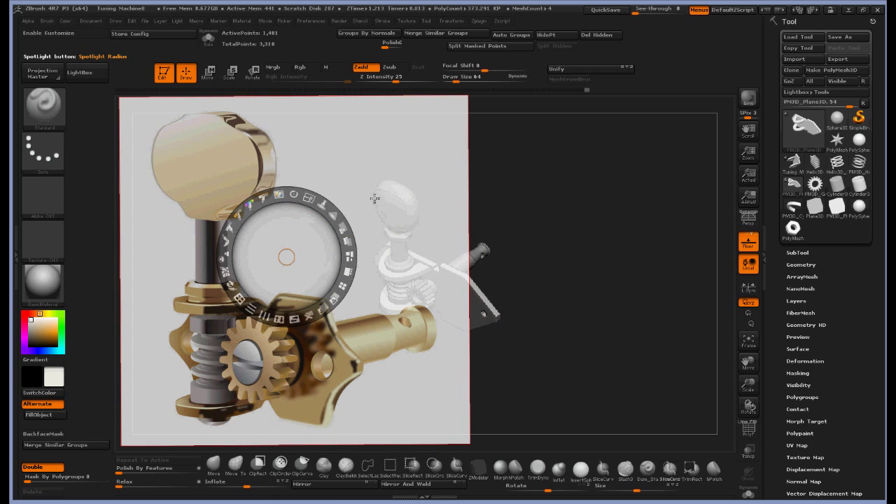
{"action": "key", "text": "z"}
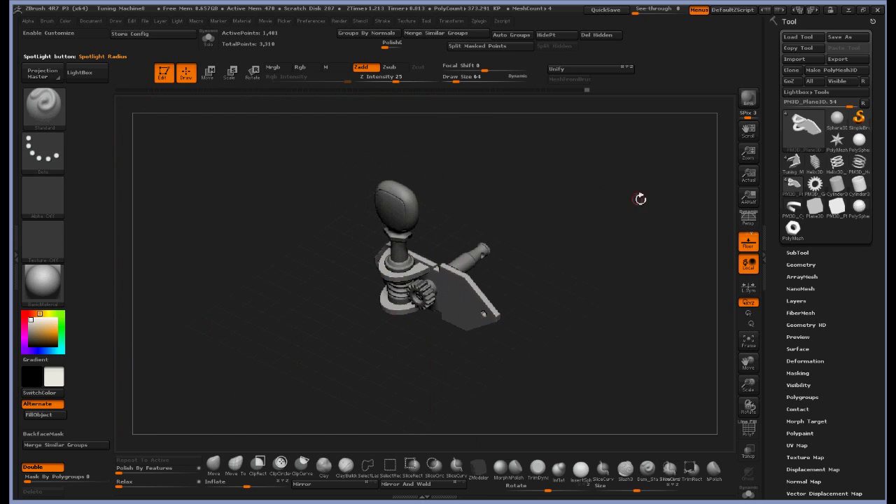
{"action": "left_click_drag", "start_coordinate": [638, 200], "coordinate": [477, 224], "text": "alt"}
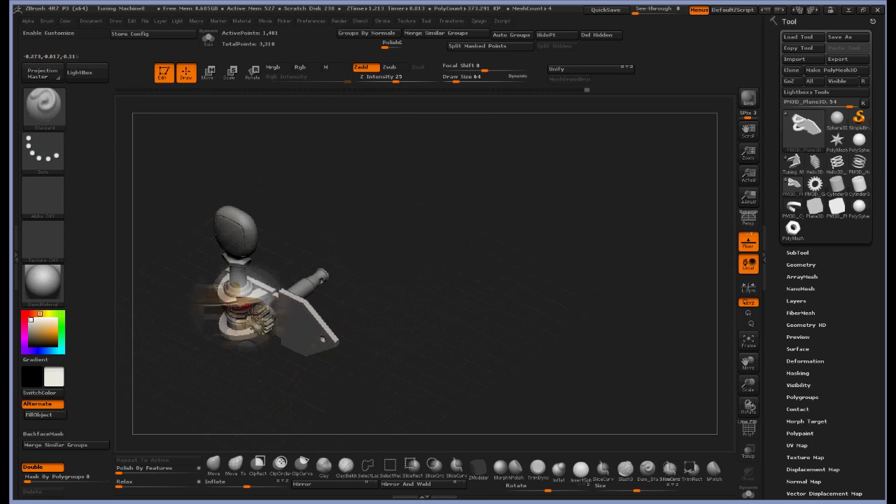
{"action": "key", "text": "shift+z"}
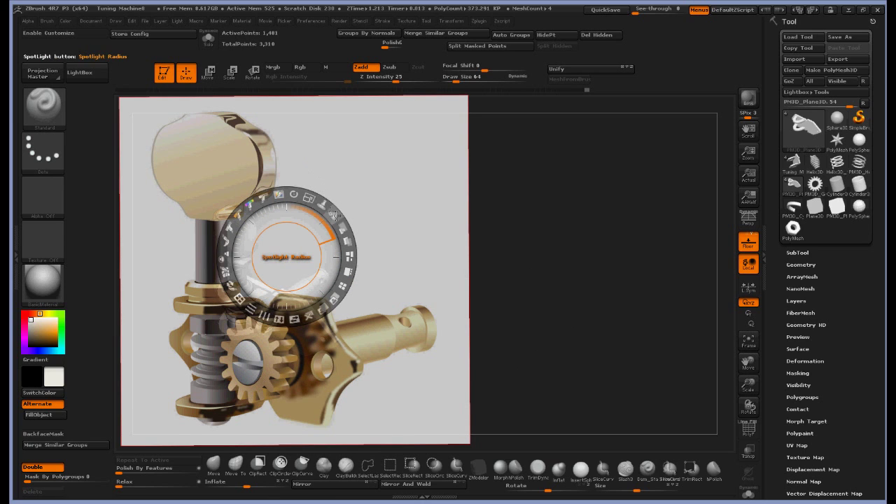
{"action": "left_click_drag", "start_coordinate": [335, 218], "coordinate": [314, 217]}
{"action": "key", "text": "z"}
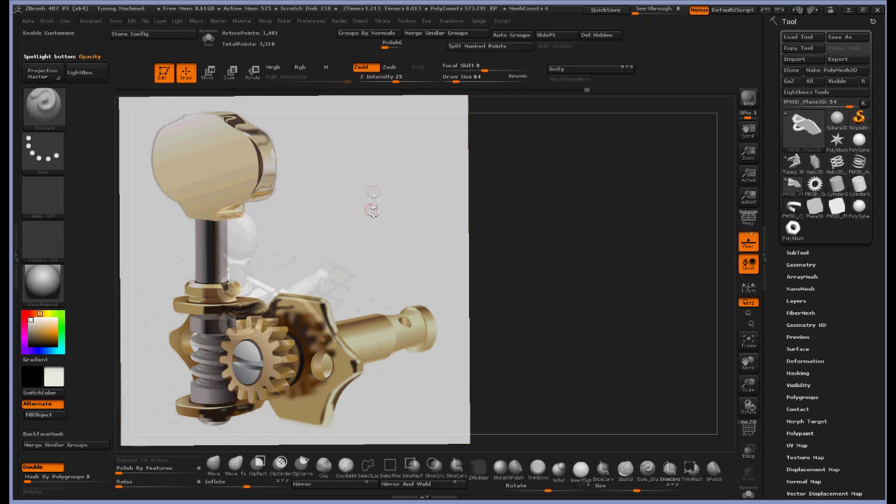
{"action": "key", "text": "z"}
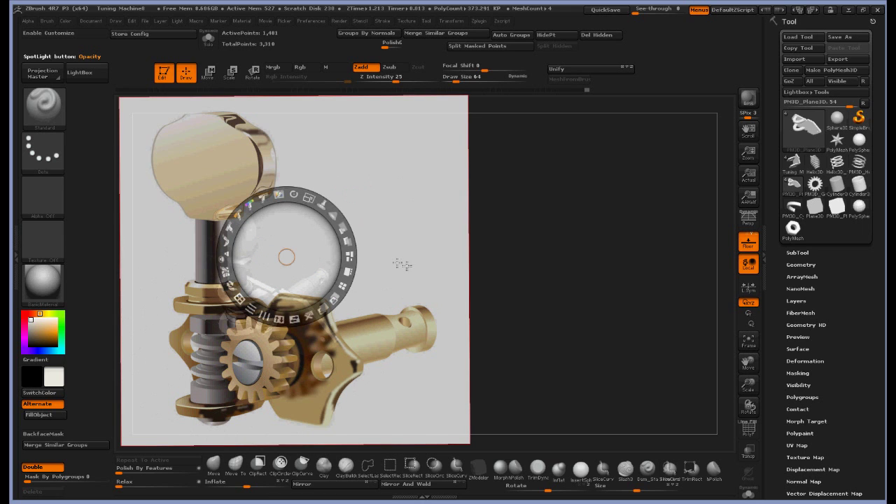
- Move the gold tuner photo beside the model and open the brush's Samples settings
{"action": "left_click_drag", "start_coordinate": [423, 328], "coordinate": [667, 315]}
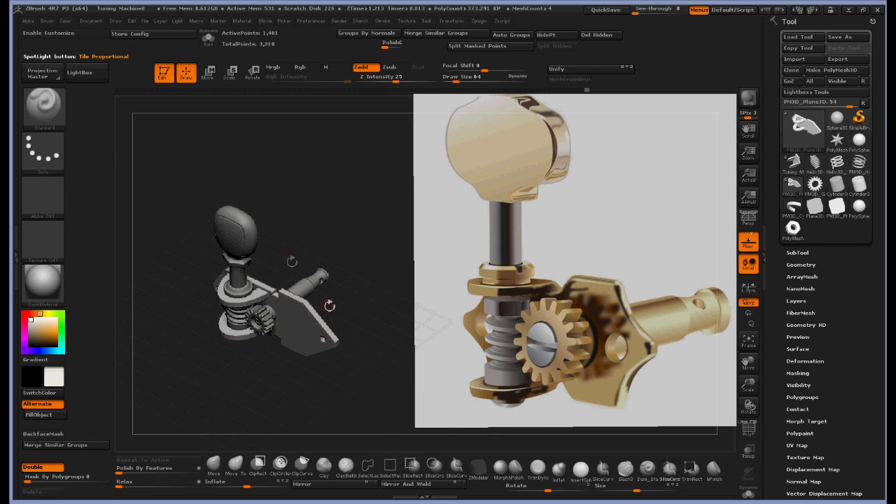
{"action": "left_click", "coordinate": [46, 21]}
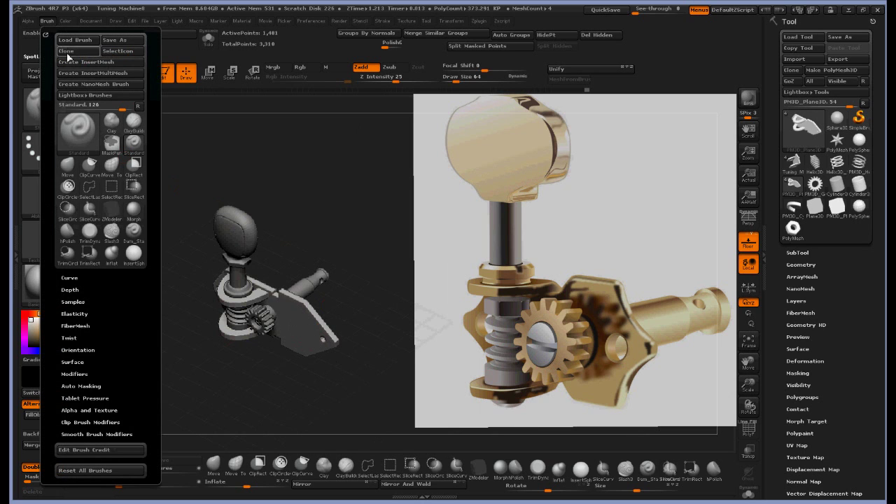
{"action": "left_click", "coordinate": [73, 301]}
{"action": "left_click_drag", "start_coordinate": [307, 326], "coordinate": [319, 355]}
- Scale the gold tuner photo up and then down in Spotlight to a smaller size beside the model
{"action": "key", "text": "z"}
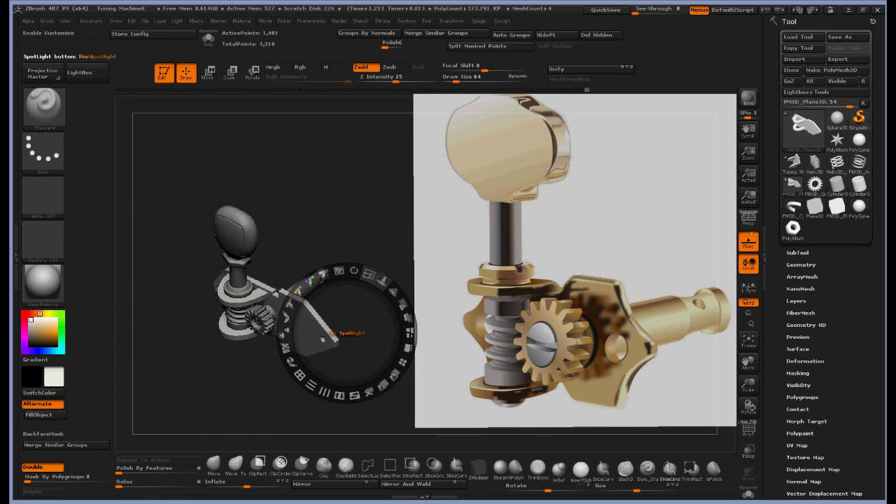
{"action": "left_click_drag", "start_coordinate": [370, 275], "coordinate": [394, 295]}
{"action": "left_click_drag", "start_coordinate": [425, 246], "coordinate": [346, 257]}
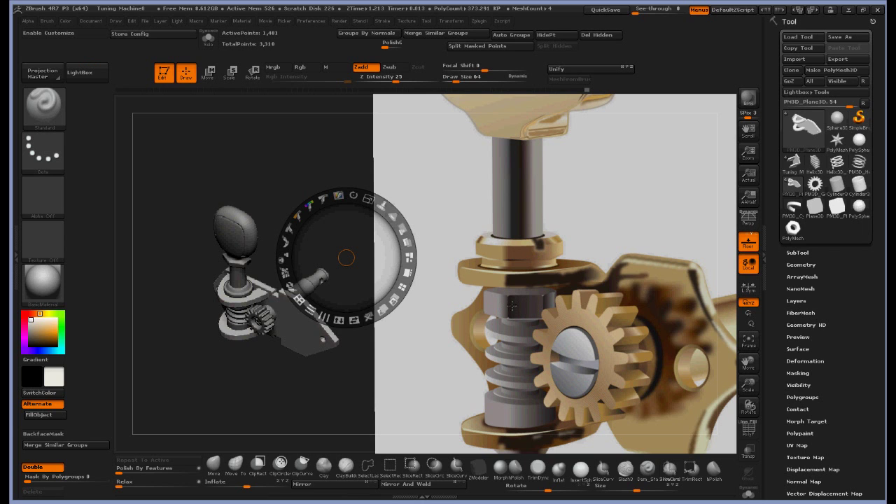
{"action": "left_click_drag", "start_coordinate": [369, 199], "coordinate": [303, 213]}
{"action": "left_click_drag", "start_coordinate": [343, 257], "coordinate": [336, 209]}
- Make the photo's light background transparent with Spotlight Paint, using black as the active colour
{"action": "left_click", "coordinate": [510, 223]}
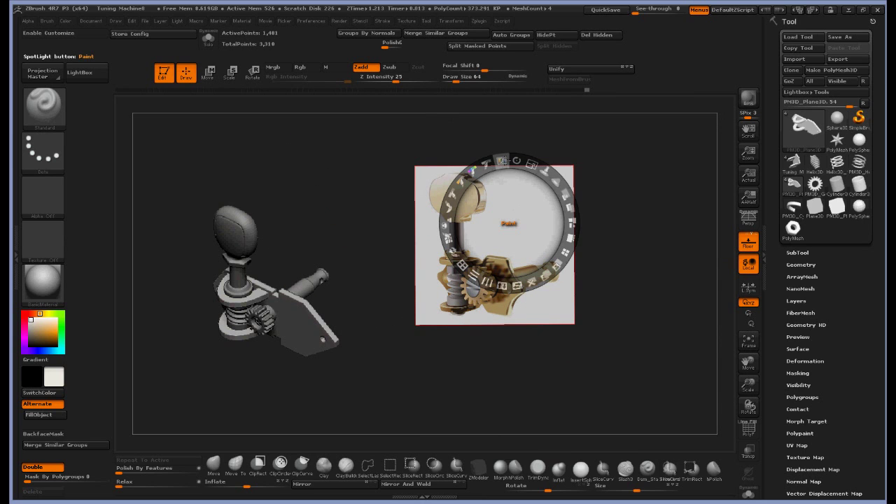
{"action": "left_click", "coordinate": [504, 160]}
{"action": "left_click_drag", "start_coordinate": [512, 223], "coordinate": [652, 229]}
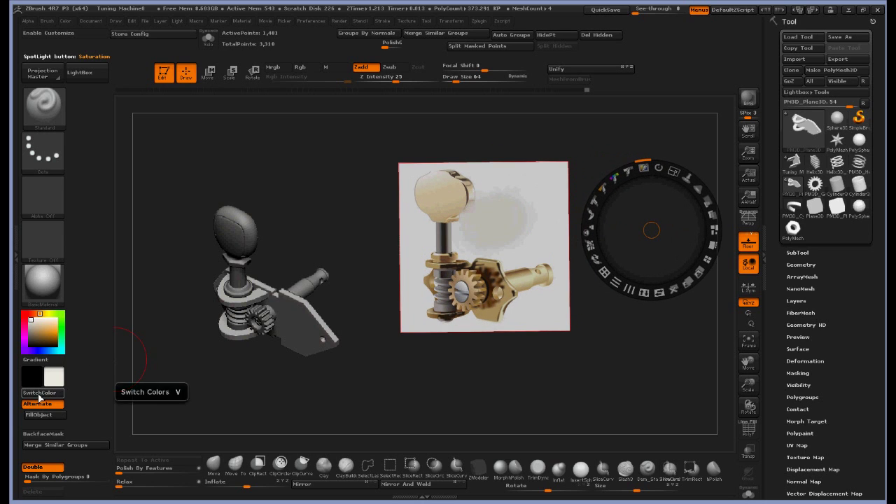
{"action": "left_click", "coordinate": [42, 394]}
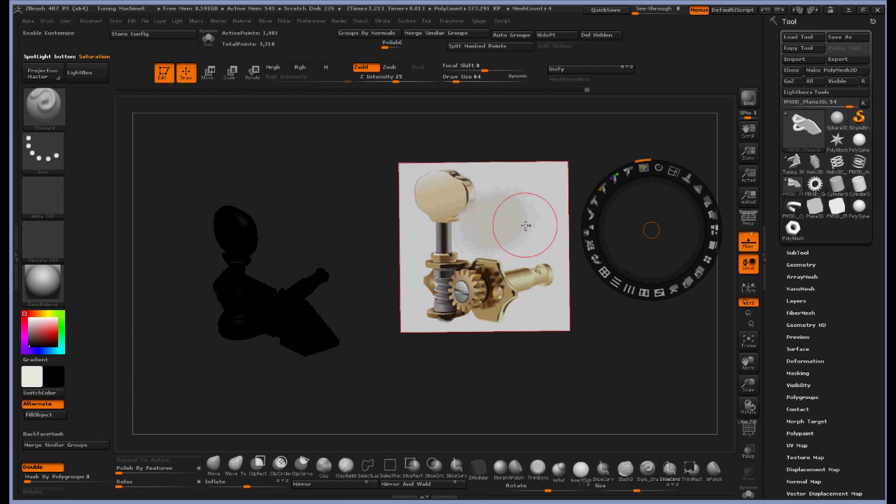
{"action": "mouse_move", "coordinate": [525, 225]}
{"action": "left_mouse_down", "text": "ctrl"}
{"action": "mouse_move", "coordinate": [557, 219]}
{"action": "mouse_move", "coordinate": [531, 216]}
{"action": "left_mouse_up", "text": "ctrl"}
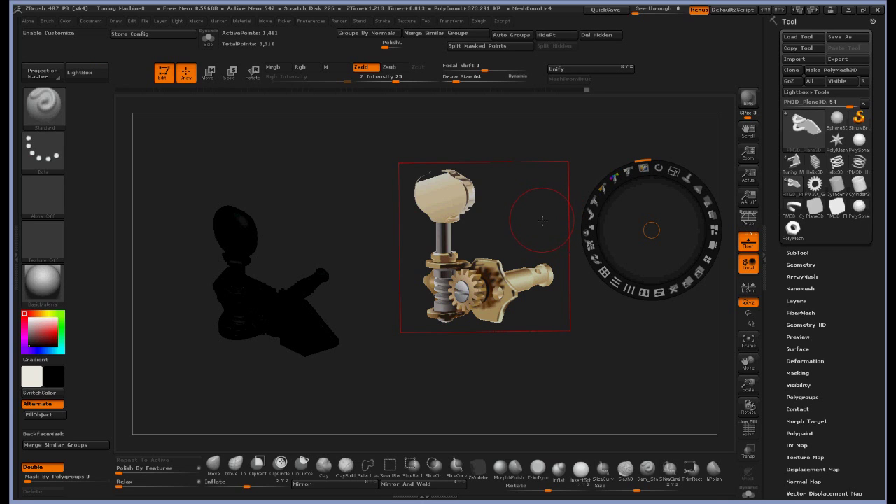
- Resize the cut-out tuner photo to a small reference, place it in the canvas's upper-left corner and hide the Spotlight dial
{"action": "left_click_drag", "start_coordinate": [673, 171], "coordinate": [624, 183]}
{"action": "left_click_drag", "start_coordinate": [674, 214], "coordinate": [253, 150]}
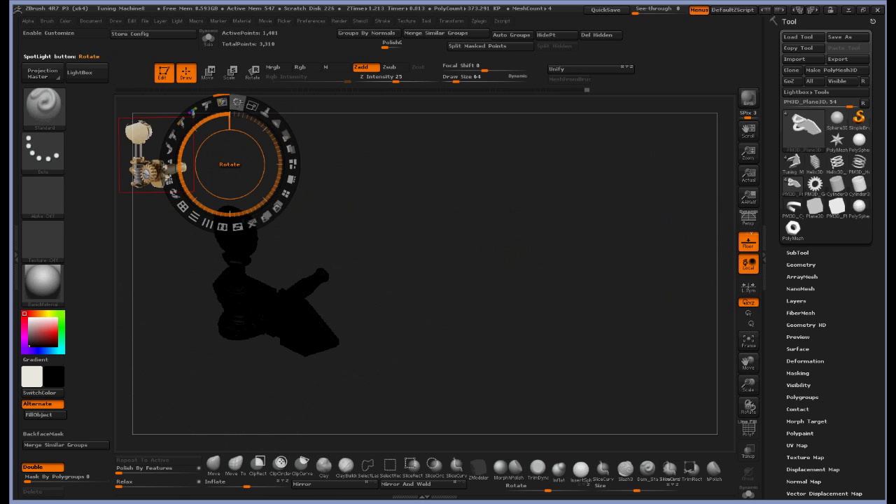
{"action": "left_click_drag", "start_coordinate": [252, 106], "coordinate": [313, 148]}
{"action": "key", "text": "z"}
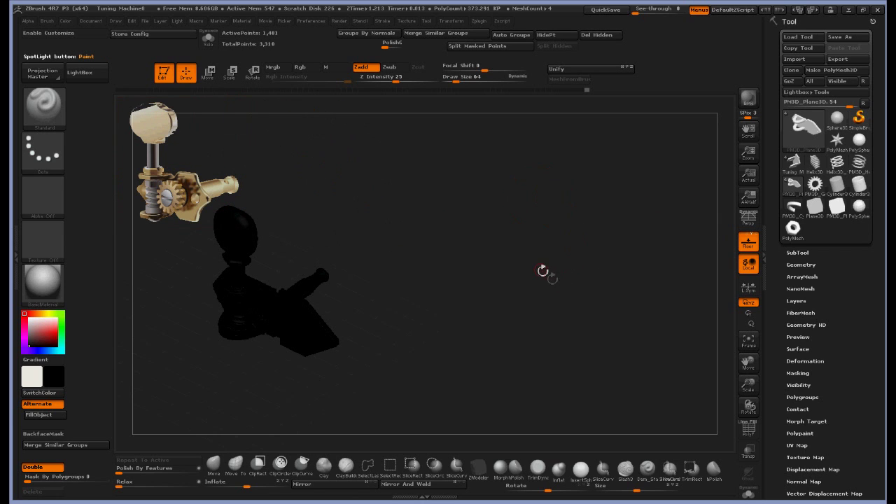
- Switch the active colour back from black to white for the tuner model
{"action": "left_click_drag", "start_coordinate": [410, 387], "coordinate": [596, 359], "text": "alt"}
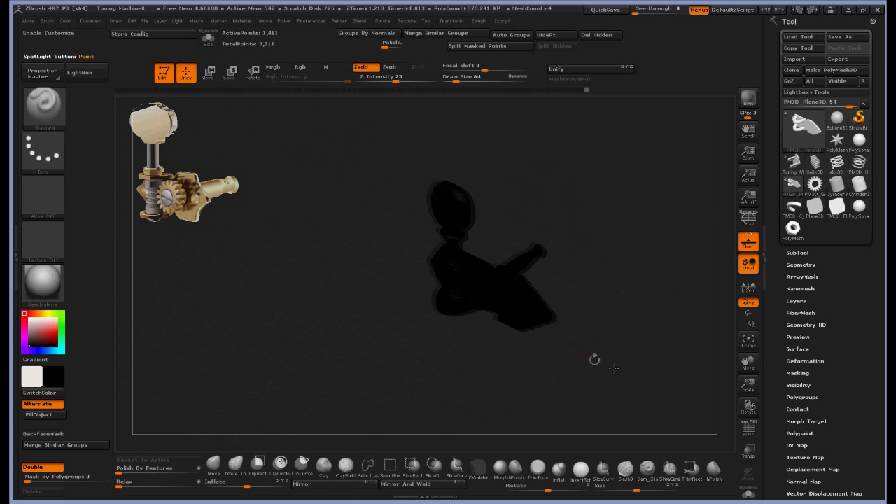
{"action": "left_click", "coordinate": [39, 393]}
{"action": "left_click_drag", "start_coordinate": [620, 353], "coordinate": [622, 336]}
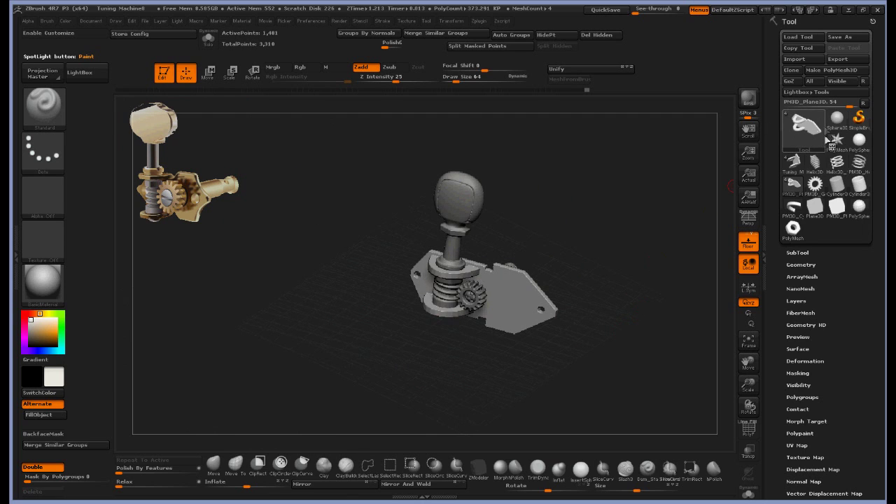
- Load the Cylinder3D primitive, show its polyframe, and set HDivide to 6 and VDivide to 4 in its Initialize settings
{"action": "left_click", "coordinate": [837, 185]}
{"action": "left_click", "coordinate": [799, 409]}
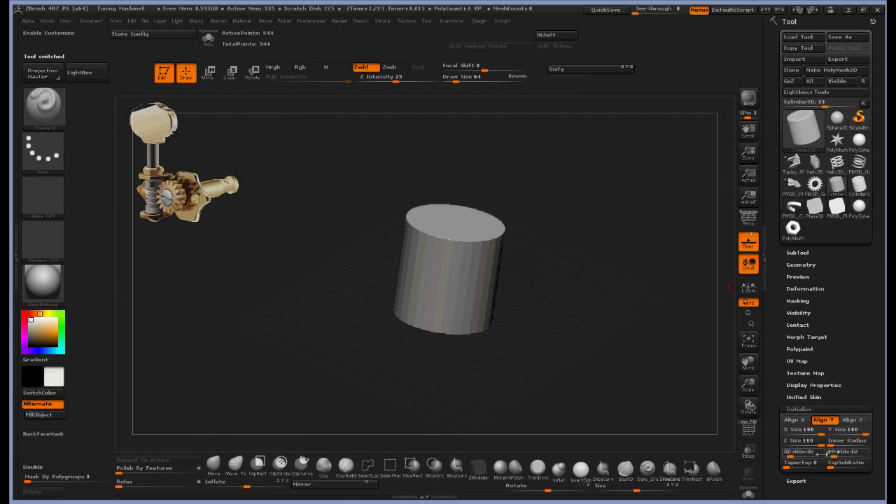
{"action": "left_click", "coordinate": [794, 453]}
{"action": "left_click", "coordinate": [748, 430]}
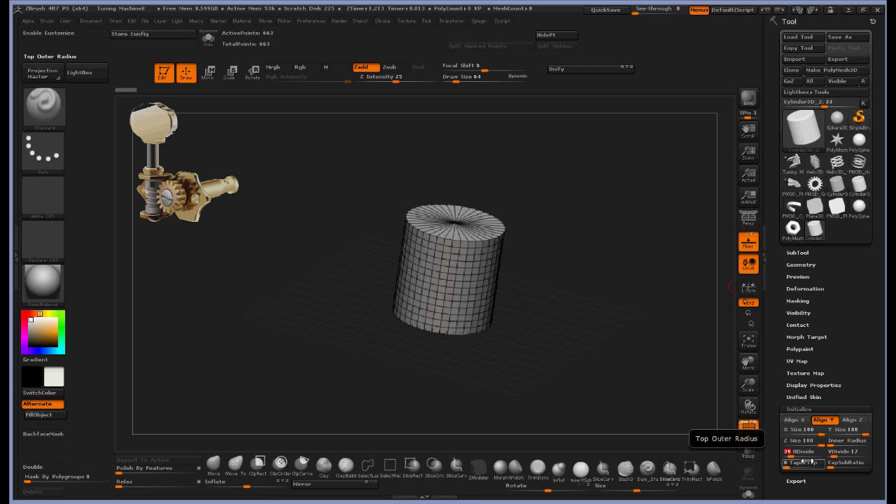
{"action": "type", "text": "6"}
{"action": "key", "text": "Return"}
{"action": "left_click_drag", "start_coordinate": [682, 374], "coordinate": [719, 370]}
{"action": "type", "text": "3"}
{"action": "key", "text": "Return"}
- Set the cylinder's X Size and Y Size to 25
{"action": "left_click_drag", "start_coordinate": [823, 430], "coordinate": [794, 434]}
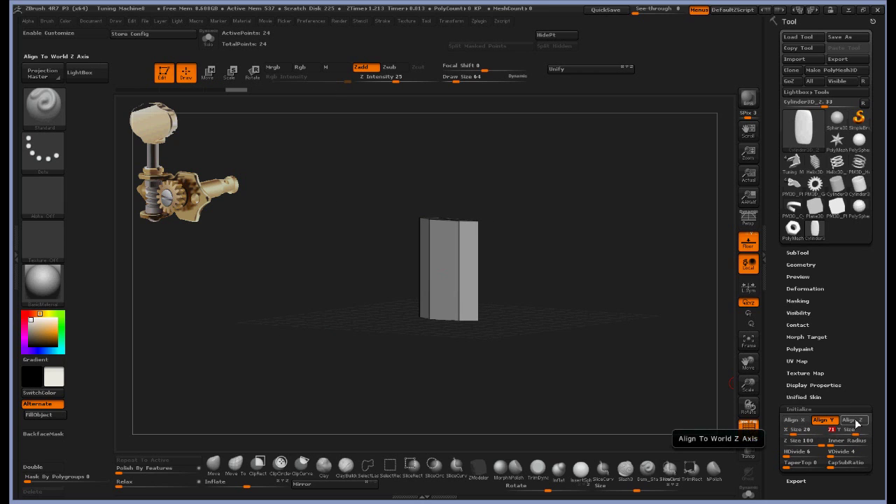
{"action": "key", "text": "Tab"}
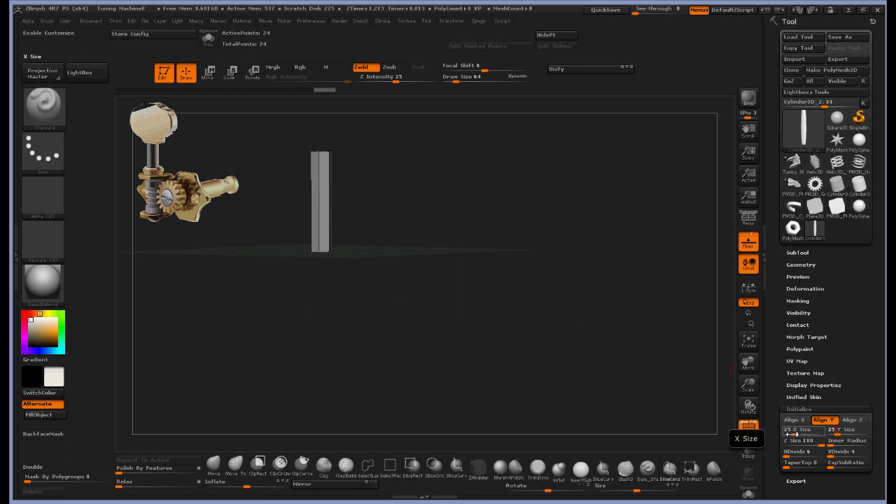
{"action": "key", "text": "Return"}
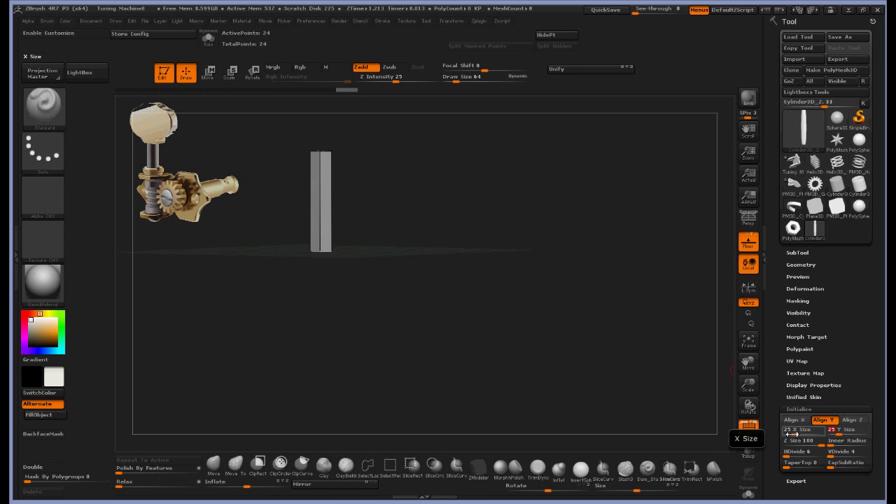
- Select the ZModeler brush for editing the slim six-sided cylinder
{"action": "left_click_drag", "start_coordinate": [578, 385], "coordinate": [577, 411]}
{"action": "key", "text": "b"}
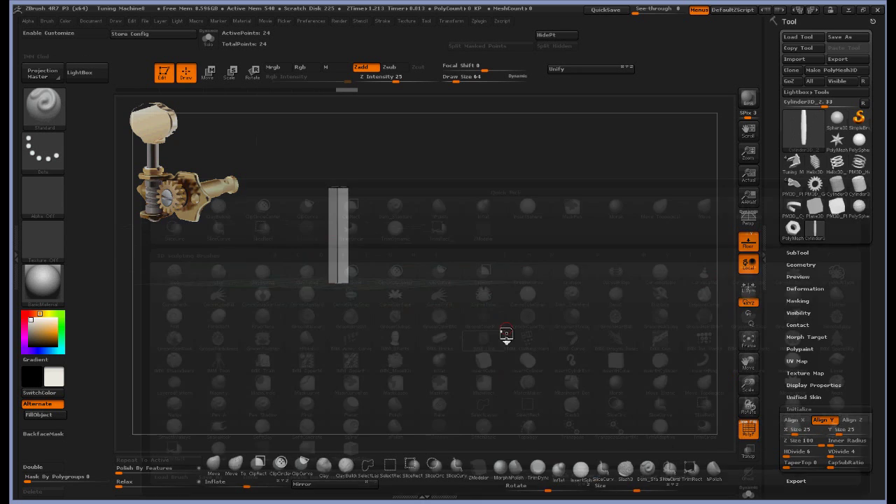
{"action": "key", "text": "z"}
{"action": "key", "text": "m"}
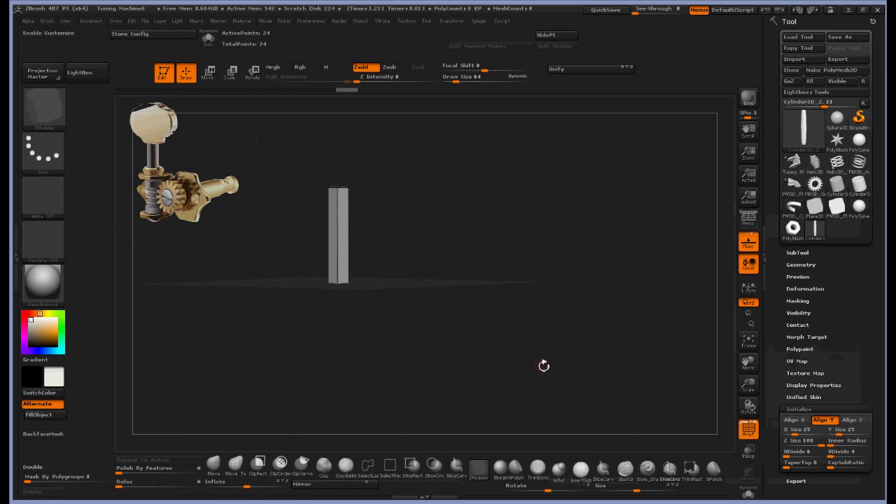
- Convert the six-sided cylinder into an editable PolyMesh3D
{"action": "left_click_drag", "start_coordinate": [491, 307], "coordinate": [492, 325]}
{"action": "left_click", "coordinate": [747, 430]}
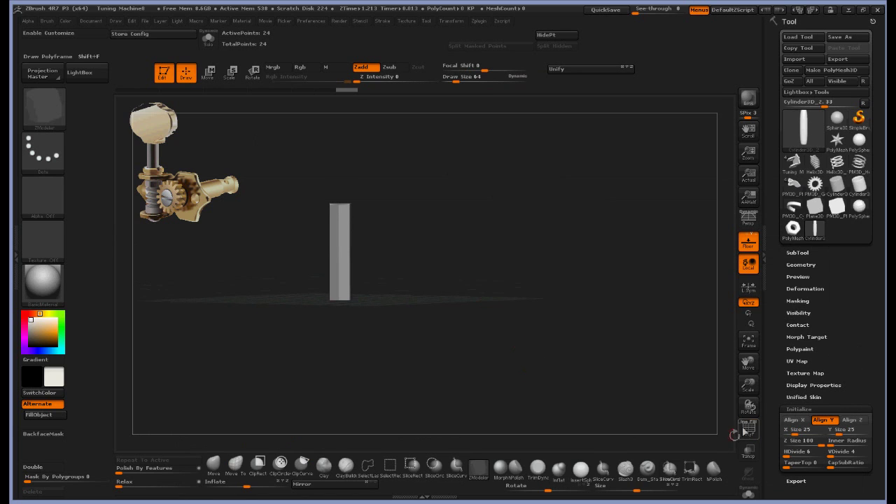
{"action": "left_click", "coordinate": [828, 70]}
- Set the ZModeler edge action to Insert and add two edge loops around the cylinder near its lower end
{"action": "key", "text": "space"}
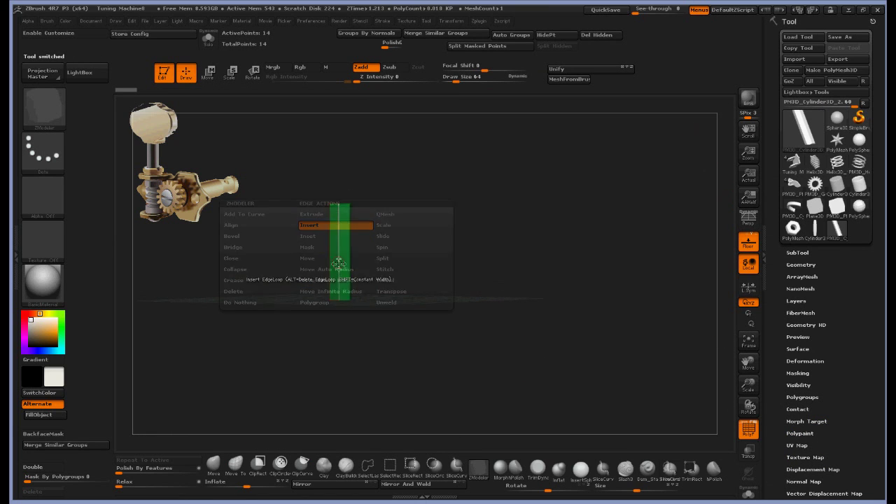
{"action": "left_click", "coordinate": [338, 268]}
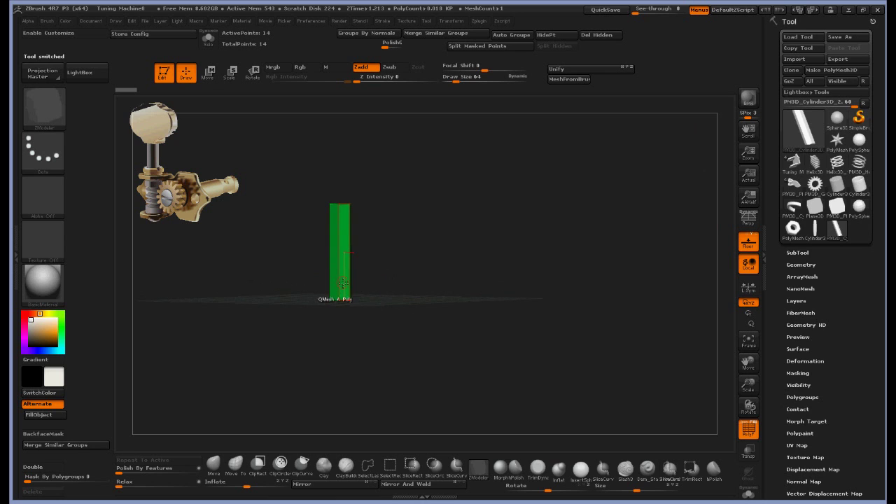
{"action": "left_click", "coordinate": [344, 290]}
{"action": "left_click_drag", "start_coordinate": [390, 263], "coordinate": [603, 347], "text": "alt"}
{"action": "left_click", "coordinate": [746, 423]}
{"action": "left_click", "coordinate": [748, 423]}
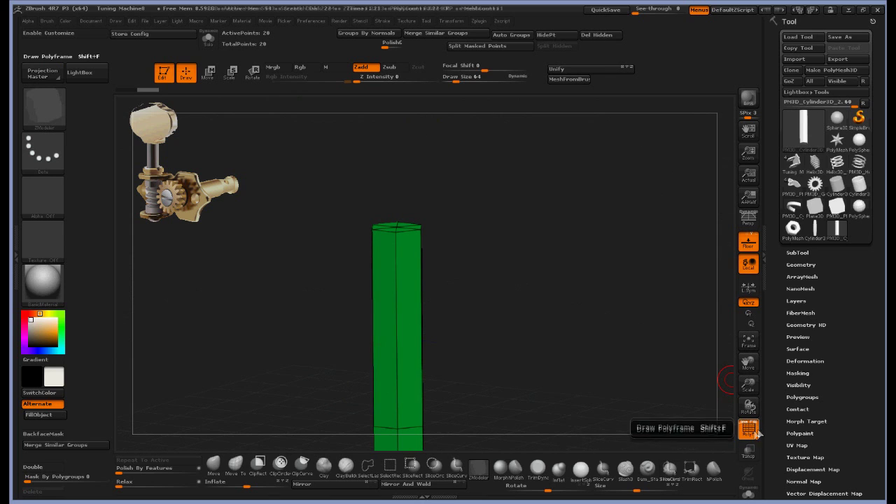
{"action": "left_click", "coordinate": [754, 423]}
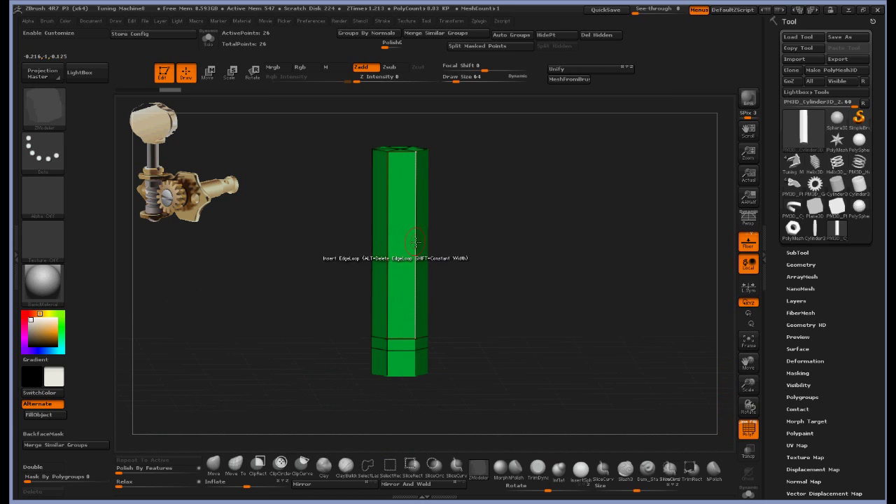
- Insert three more edge loops around the upper half of the cylinder, the lowest two close together
{"action": "left_click", "coordinate": [416, 242]}
{"action": "left_click", "coordinate": [416, 233]}
{"action": "left_click", "coordinate": [416, 207]}
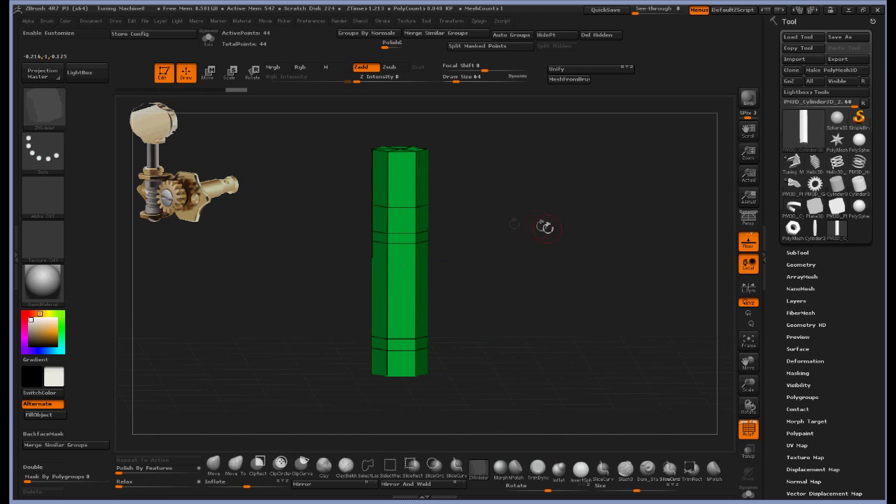
- Use the Polygroup action with the Polyloop target to assign new polygroups to the cylinder's horizontal bands
{"action": "right_click", "coordinate": [402, 291]}
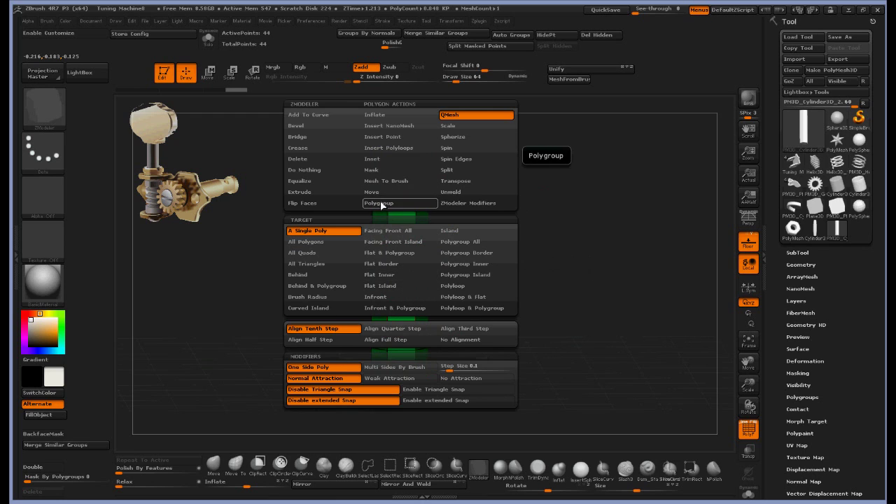
{"action": "left_click", "coordinate": [380, 203]}
{"action": "left_click", "coordinate": [476, 287]}
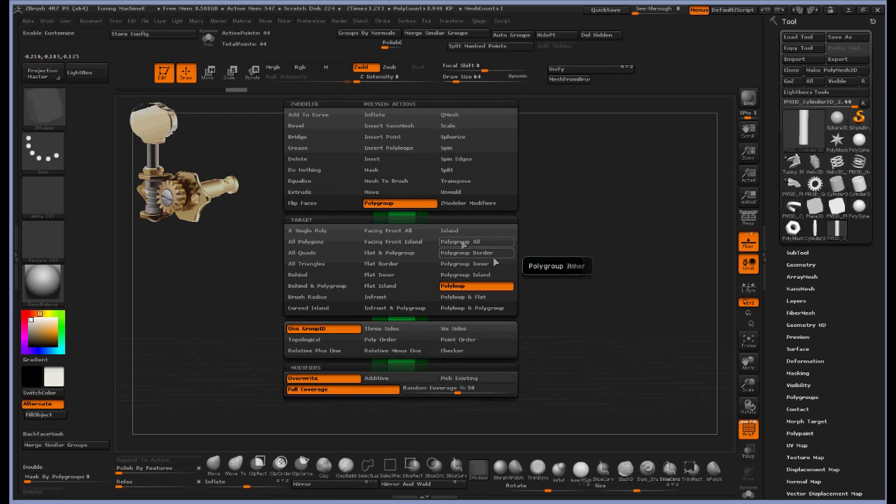
{"action": "left_click", "coordinate": [396, 222]}
{"action": "key", "text": "alt"}
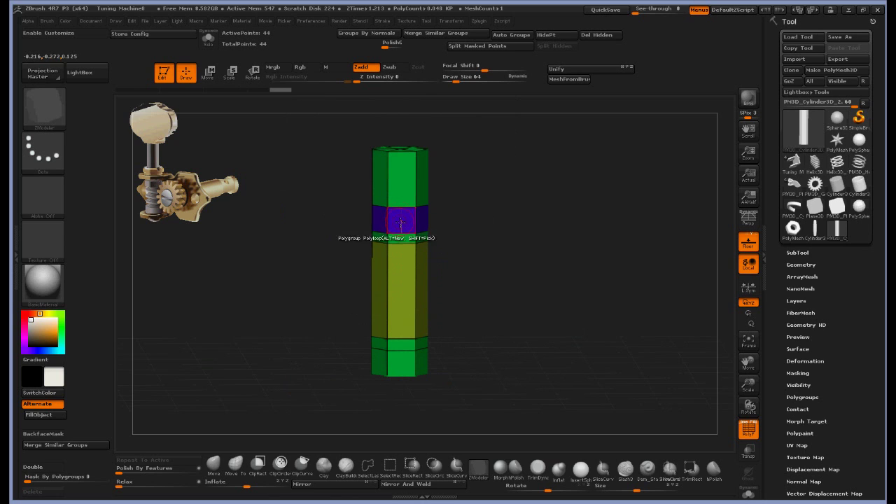
{"action": "left_click", "coordinate": [394, 184]}
{"action": "key", "text": "alt"}
{"action": "left_click", "coordinate": [396, 238]}
{"action": "key", "text": "alt"}
{"action": "left_click", "coordinate": [398, 345]}
{"action": "left_click", "coordinate": [403, 345]}
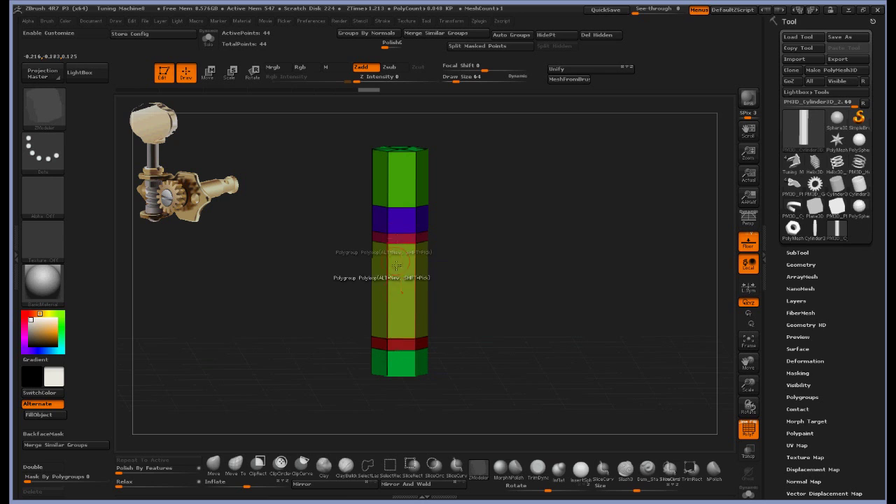
{"action": "left_click", "coordinate": [407, 365]}
- Set the polygon action to QMesh Polygroup Island and insert two edge loops in the long middle band, one near each end
{"action": "key", "text": "space"}
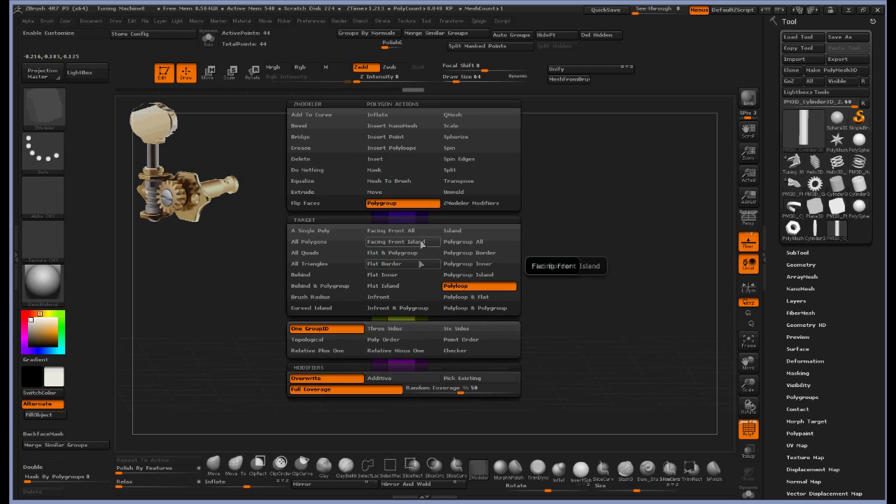
{"action": "left_click", "coordinate": [455, 115]}
{"action": "left_click", "coordinate": [460, 276]}
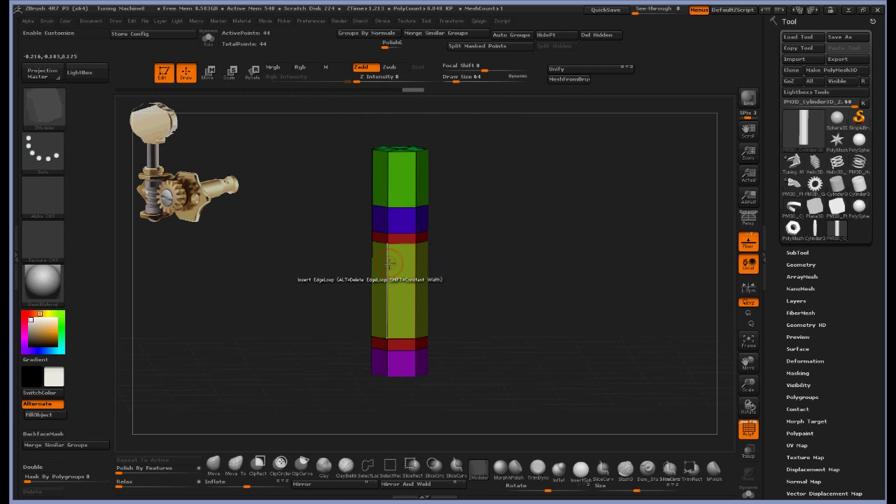
{"action": "key", "text": "ctrl+z"}
{"action": "left_click", "coordinate": [388, 322]}
{"action": "left_click", "coordinate": [388, 261]}
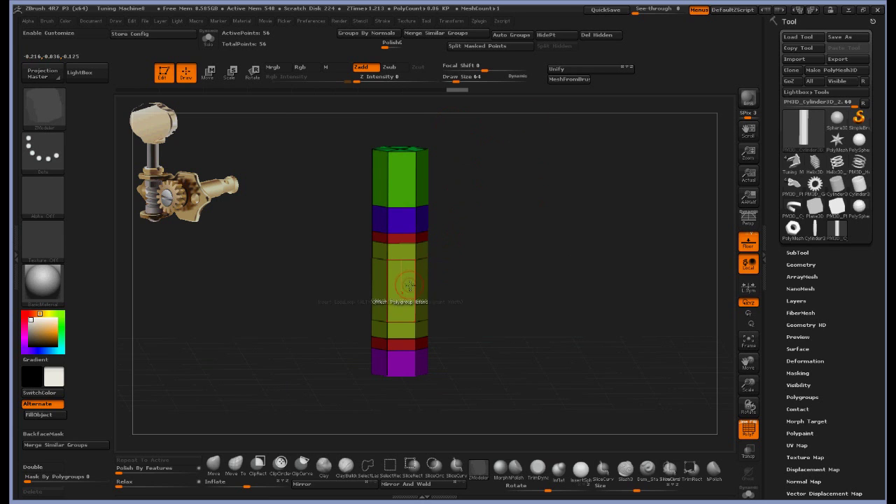
- With QMesh on Polyloop, push the central band inward and pull the two adjacent bands slightly outward as collars
{"action": "key", "text": "space"}
{"action": "left_click", "coordinate": [377, 201]}
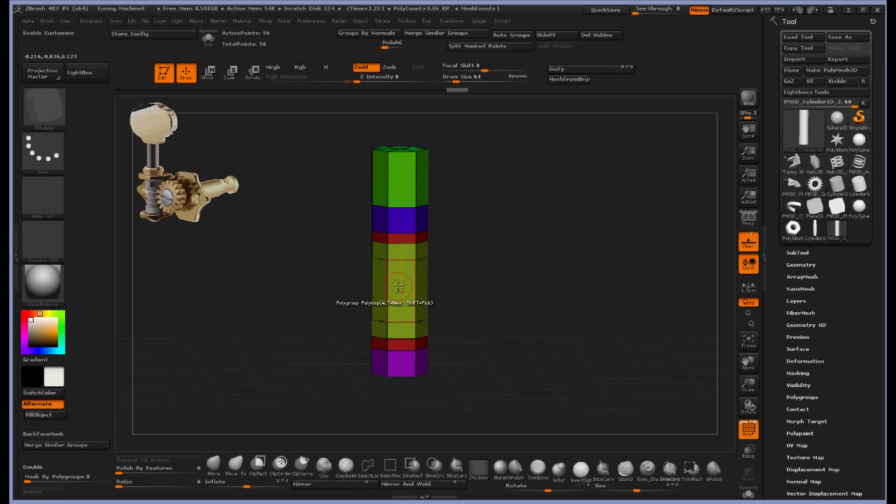
{"action": "key", "text": "space"}
{"action": "left_click", "coordinate": [450, 117]}
{"action": "left_click", "coordinate": [452, 288]}
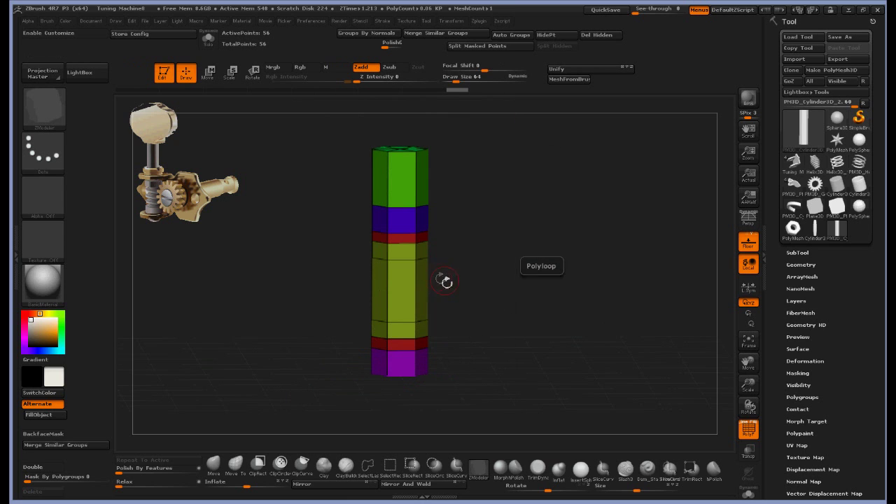
{"action": "left_click_drag", "start_coordinate": [397, 292], "coordinate": [442, 310]}
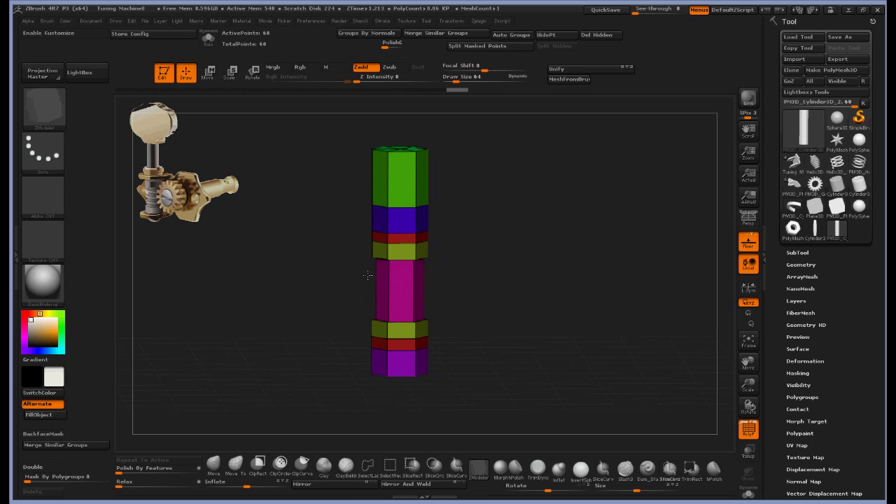
{"action": "left_click_drag", "start_coordinate": [397, 253], "coordinate": [408, 253]}
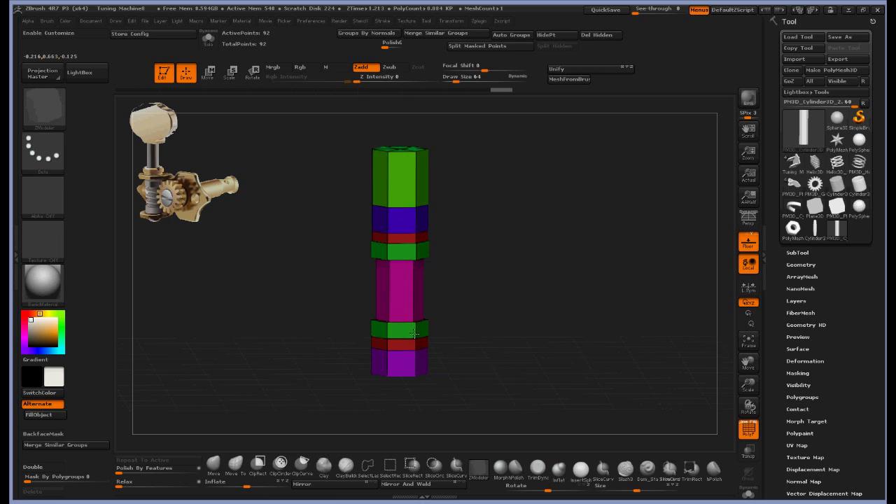
{"action": "left_click_drag", "start_coordinate": [415, 334], "coordinate": [417, 334]}
- Insert edge loops near the lower end of the recessed band to form the shoulder above the lower collar
{"action": "key", "text": "alt"}
{"action": "left_click_drag", "start_coordinate": [476, 280], "coordinate": [467, 315]}
{"action": "left_click", "coordinate": [402, 313]}
{"action": "key", "text": "space"}
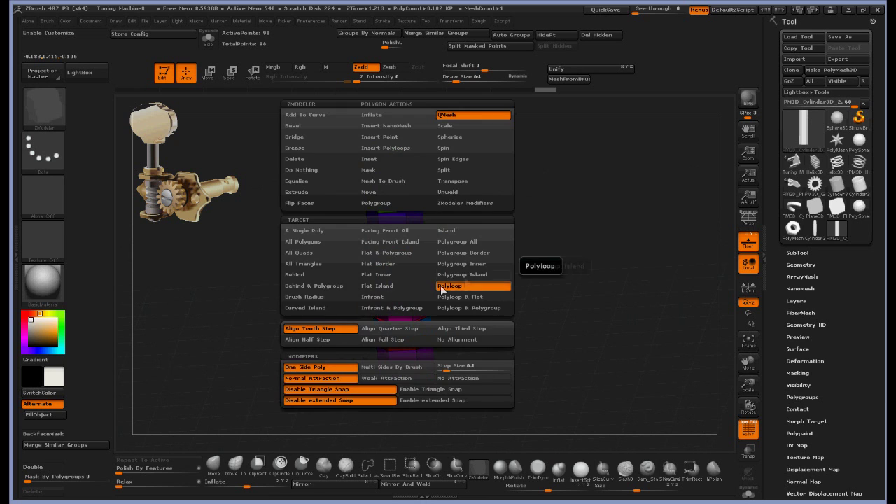
{"action": "mouse_move", "coordinate": [482, 272]}
{"action": "left_mouse_down"}
{"action": "mouse_move", "coordinate": [492, 256]}
{"action": "mouse_move", "coordinate": [493, 308]}
{"action": "mouse_move", "coordinate": [516, 261]}
{"action": "mouse_move", "coordinate": [559, 289]}
{"action": "mouse_move", "coordinate": [551, 292]}
{"action": "mouse_move", "coordinate": [565, 274]}
{"action": "mouse_move", "coordinate": [552, 284]}
{"action": "left_mouse_up"}
{"action": "left_click", "coordinate": [364, 299]}
- Check the shape with dynamic subdivision and insert additional edge loops in the lower collar's shoulder
{"action": "key", "text": "d"}
{"action": "key", "text": "shift"}
{"action": "key", "text": "shift+d"}
{"action": "left_click", "coordinate": [347, 308]}
{"action": "key", "text": "d"}
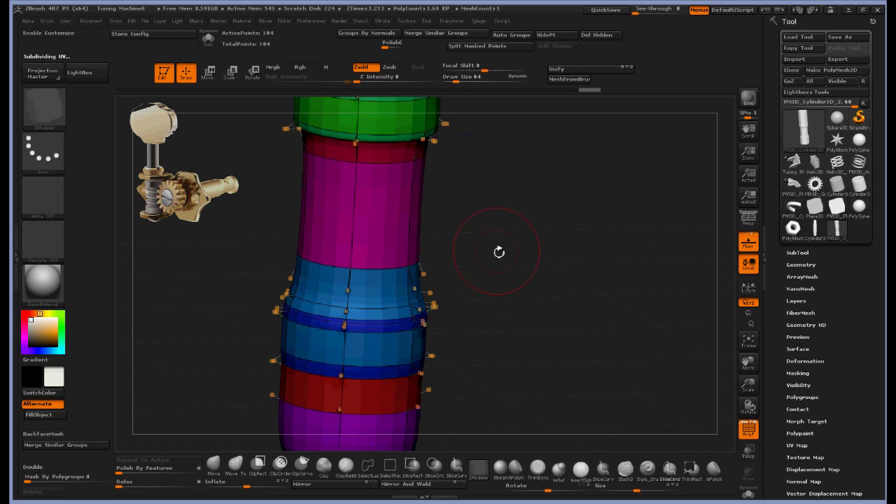
{"action": "key", "text": "shift+d"}
{"action": "left_click", "coordinate": [346, 318]}
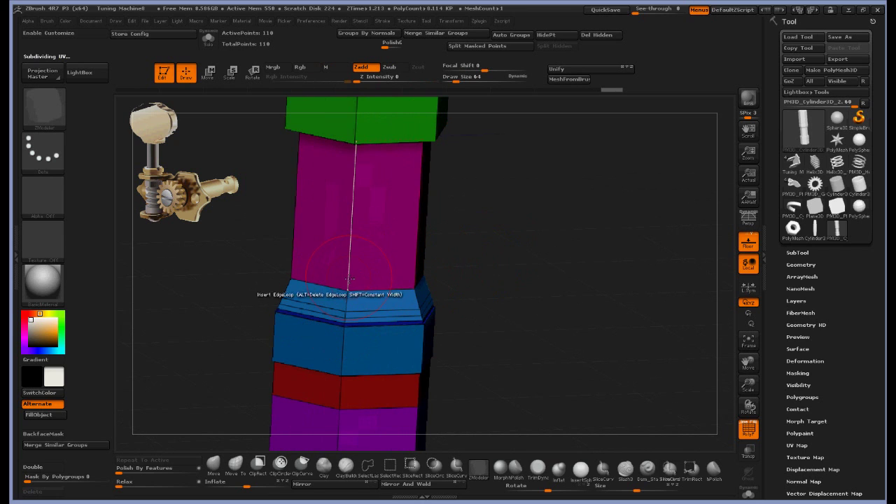
- Use the Slide action on EdgeLoop Complete to move the shoulder's upper edge loop further up the shaft
{"action": "key", "text": "space"}
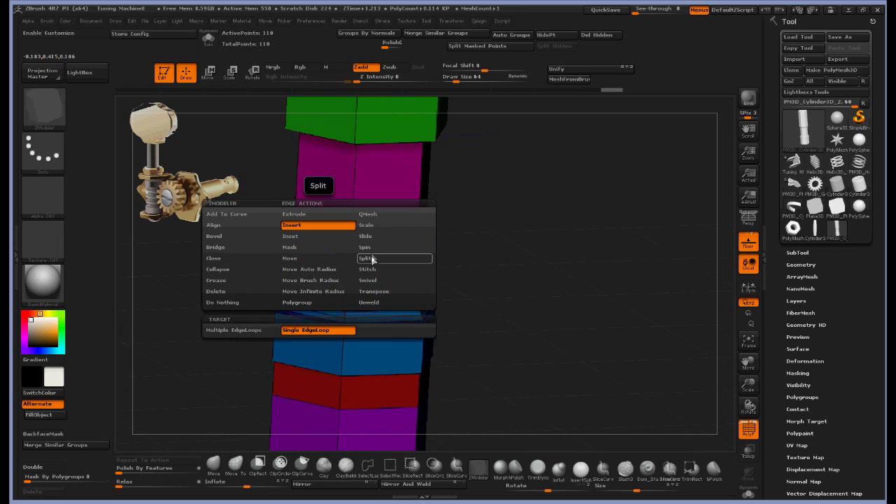
{"action": "left_click", "coordinate": [371, 241]}
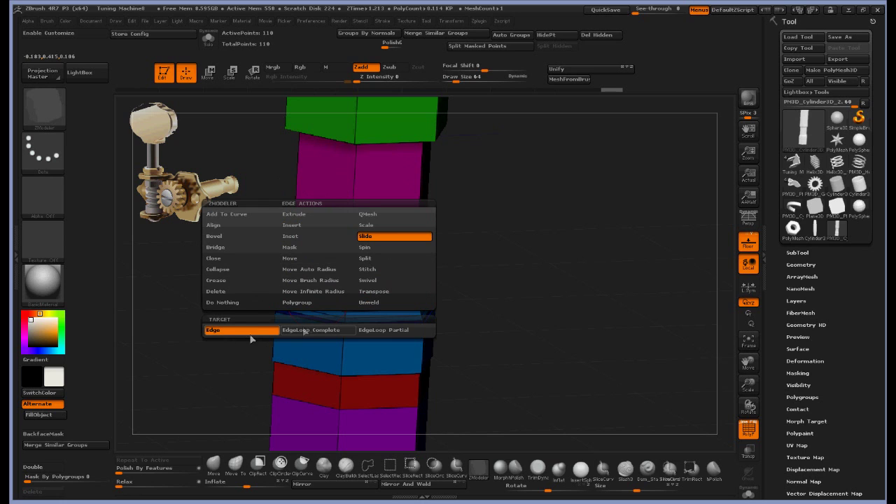
{"action": "left_click", "coordinate": [310, 330]}
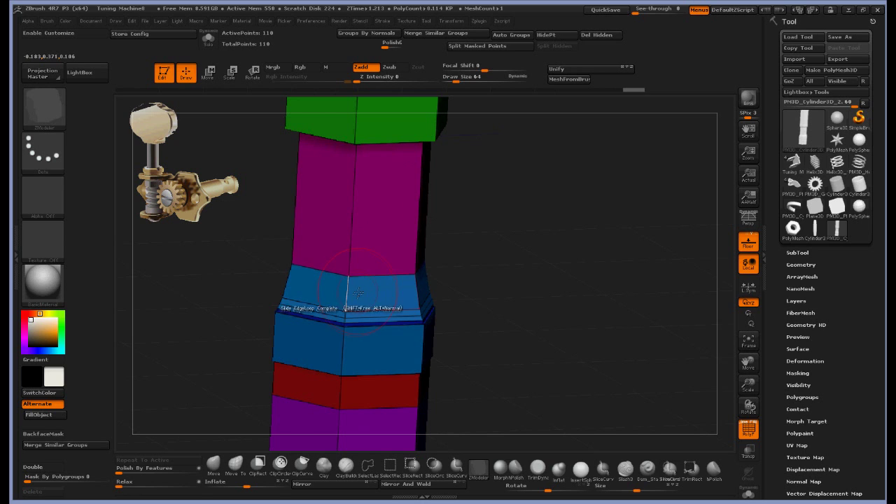
- Turn on dynamic subdivision and push the recessed middle section further inward with QMesh
{"action": "key", "text": "d"}
{"action": "left_click_drag", "start_coordinate": [401, 233], "coordinate": [376, 232]}
{"action": "left_click_drag", "start_coordinate": [571, 266], "coordinate": [533, 230]}
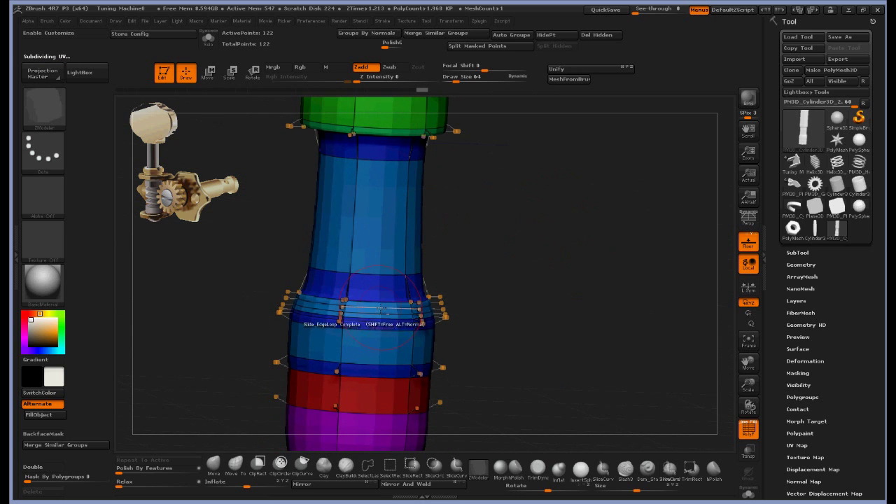
- Set the edge action back to Insert and delete two surplus edge loops from the lower collar's shoulder
{"action": "key", "text": "space"}
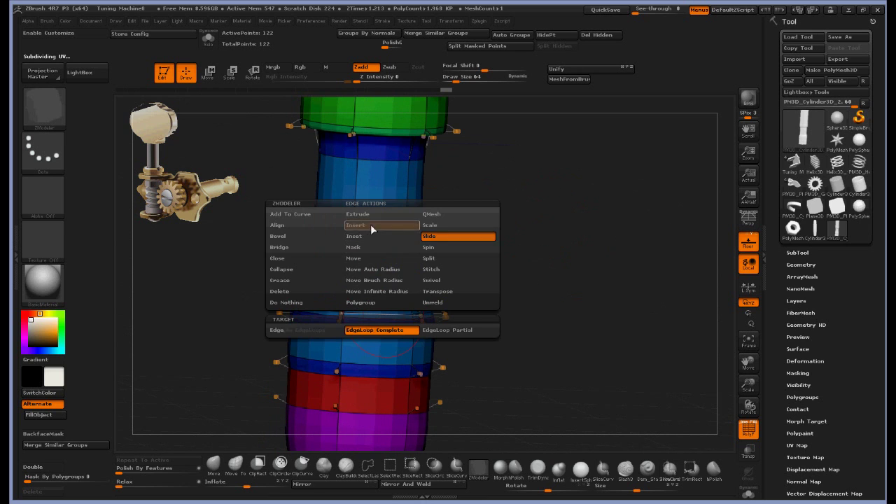
{"action": "left_click", "coordinate": [372, 228]}
{"action": "left_click", "coordinate": [379, 317], "text": "alt"}
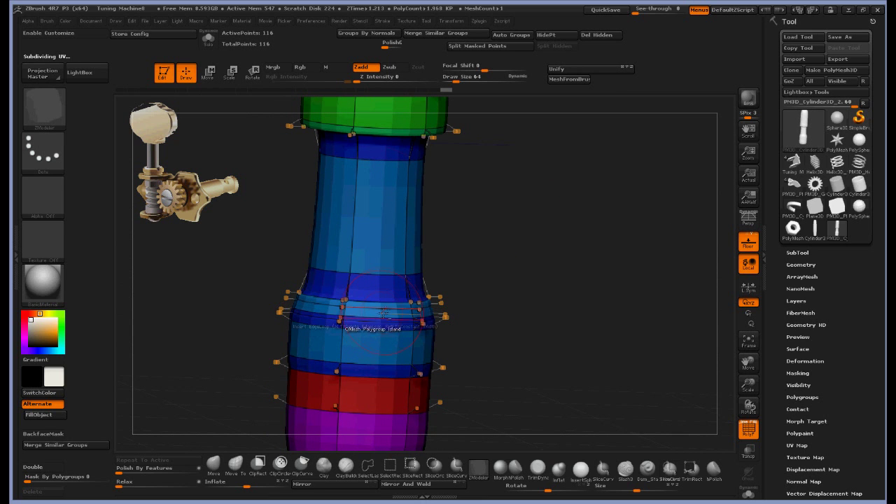
{"action": "left_click", "coordinate": [380, 313], "text": "alt"}
{"action": "left_click_drag", "start_coordinate": [491, 261], "coordinate": [517, 253]}
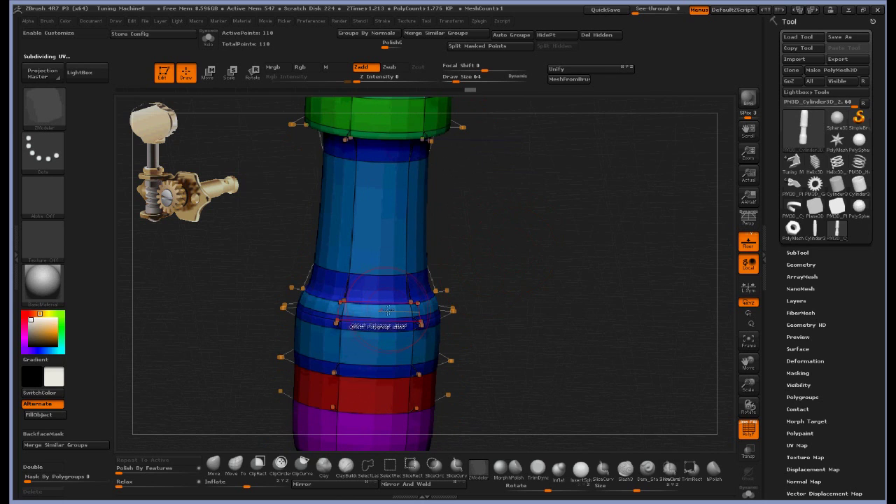
- Switch the edge action to Crease with EdgeLoop Complete and apply it at the shoulder above the lower collar
{"action": "key", "text": "space"}
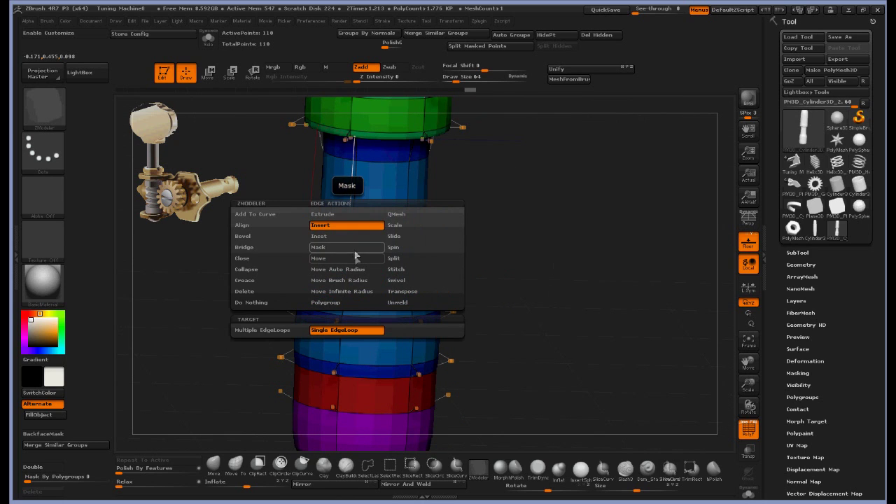
{"action": "left_click", "coordinate": [263, 281]}
{"action": "left_click", "coordinate": [282, 341]}
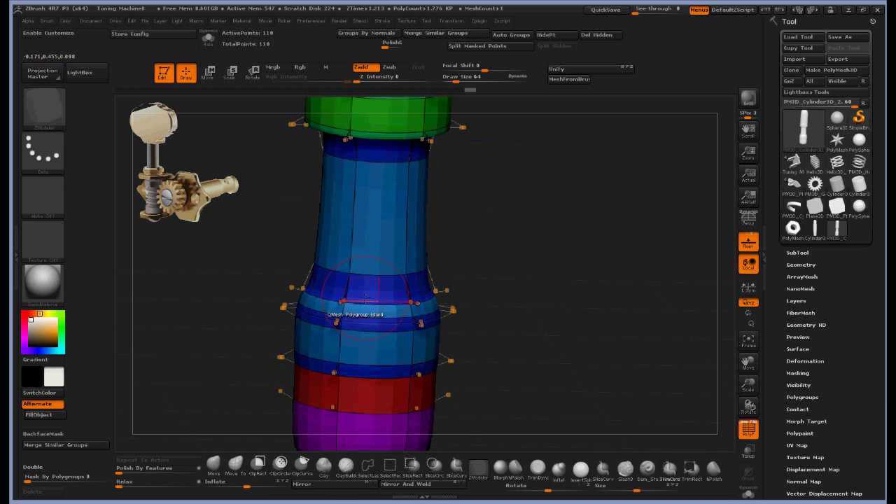
{"action": "left_click", "coordinate": [374, 295]}
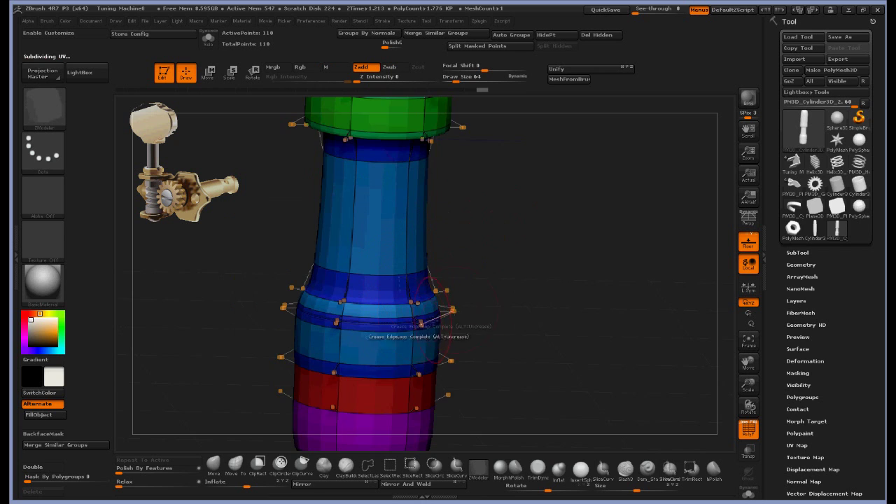
- Crease the complete edge loops bordering the purple and red bands above the upper collar
{"action": "left_click_drag", "start_coordinate": [490, 322], "coordinate": [497, 287]}
{"action": "left_click_drag", "start_coordinate": [511, 210], "coordinate": [518, 420], "text": "alt"}
{"action": "left_click_drag", "start_coordinate": [525, 308], "coordinate": [522, 276]}
{"action": "left_click_drag", "start_coordinate": [521, 245], "coordinate": [545, 292]}
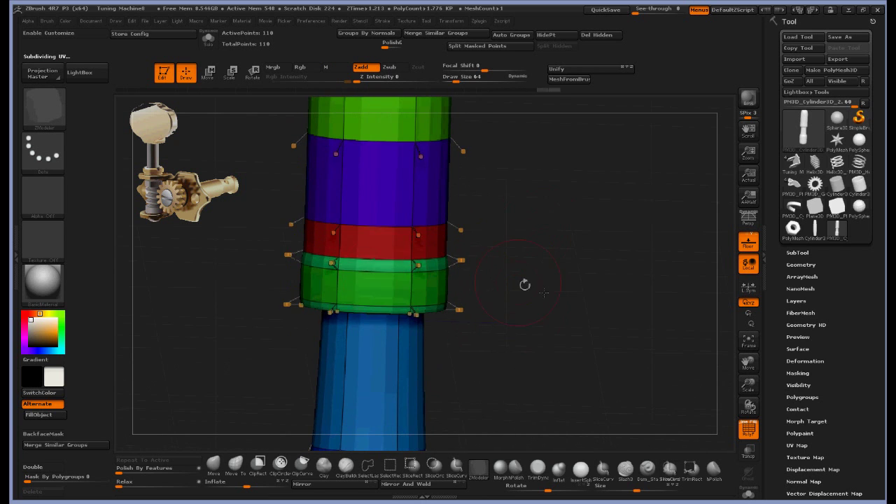
{"action": "left_click_drag", "start_coordinate": [487, 189], "coordinate": [528, 256], "text": "alt"}
{"action": "left_click", "coordinate": [404, 182]}
{"action": "left_click", "coordinate": [398, 341]}
{"action": "left_click", "coordinate": [412, 315]}
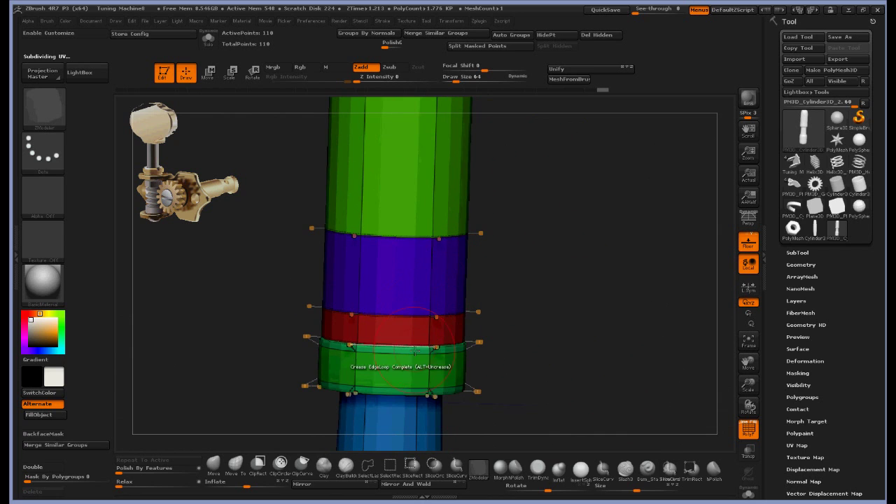
- Examine the post's lower end with dynamic subdivision switched off and on
{"action": "left_click_drag", "start_coordinate": [590, 224], "coordinate": [585, 254], "text": "alt"}
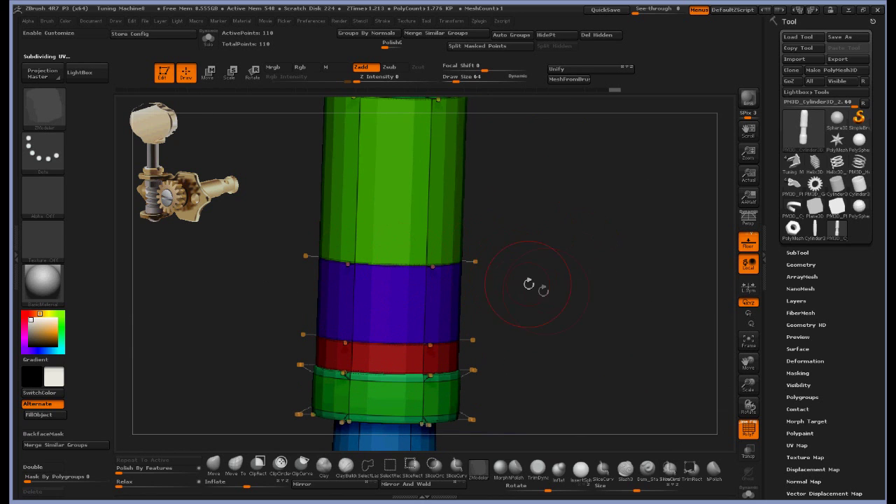
{"action": "left_click_drag", "start_coordinate": [610, 340], "coordinate": [565, 196], "text": "alt"}
{"action": "mouse_move", "coordinate": [547, 341]}
{"action": "left_mouse_down"}
{"action": "mouse_move", "coordinate": [548, 277]}
{"action": "mouse_move", "coordinate": [537, 279]}
{"action": "mouse_move", "coordinate": [543, 344]}
{"action": "mouse_move", "coordinate": [475, 412]}
{"action": "mouse_move", "coordinate": [480, 403]}
{"action": "mouse_move", "coordinate": [426, 387]}
{"action": "mouse_move", "coordinate": [400, 390]}
{"action": "mouse_move", "coordinate": [396, 403]}
{"action": "mouse_move", "coordinate": [463, 336]}
{"action": "mouse_move", "coordinate": [480, 342]}
{"action": "mouse_move", "coordinate": [534, 431]}
{"action": "mouse_move", "coordinate": [550, 220]}
{"action": "left_mouse_up"}
{"action": "left_click_drag", "start_coordinate": [563, 303], "coordinate": [478, 408]}
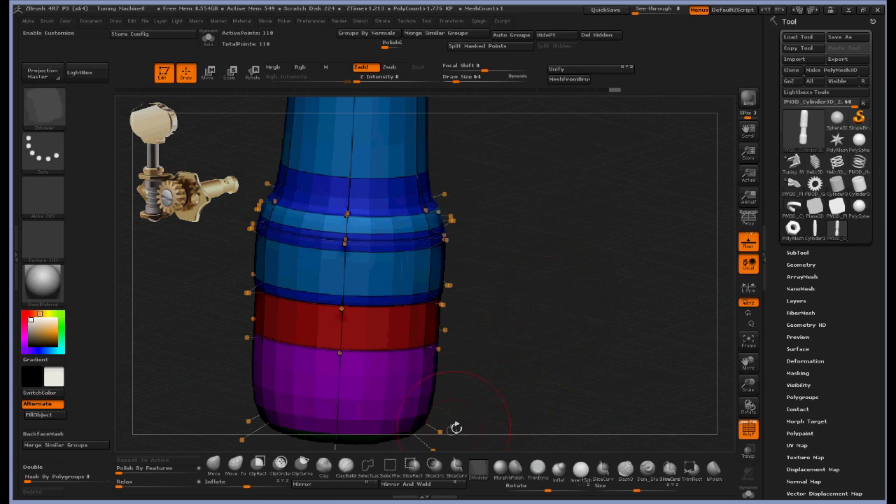
{"action": "left_click_drag", "start_coordinate": [525, 362], "coordinate": [610, 299], "text": "alt"}
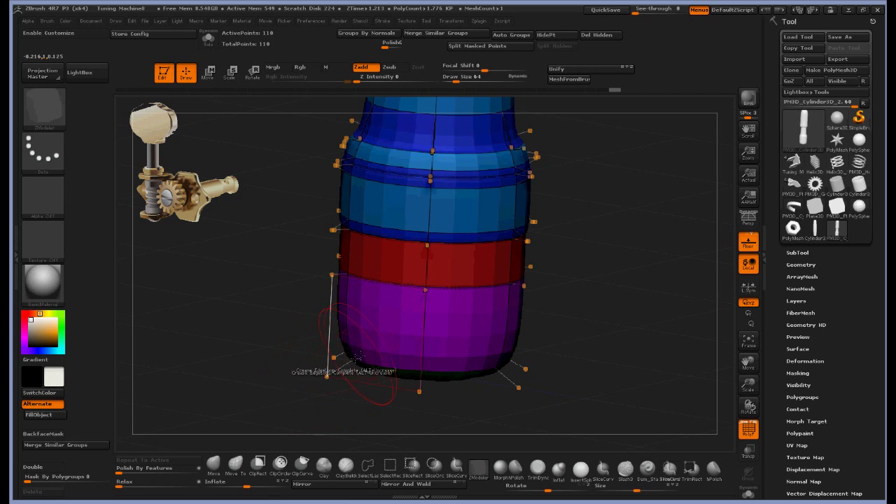
{"action": "key", "text": "shift+d"}
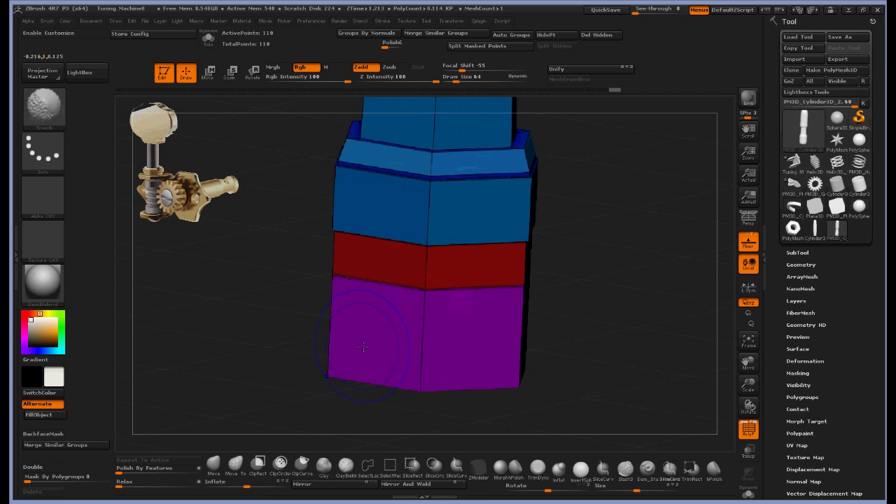
{"action": "key", "text": "d"}
{"action": "key", "text": "shift+d"}
{"action": "key", "text": "d"}
{"action": "left_click_drag", "start_coordinate": [649, 276], "coordinate": [554, 336]}
{"action": "key", "text": "f"}
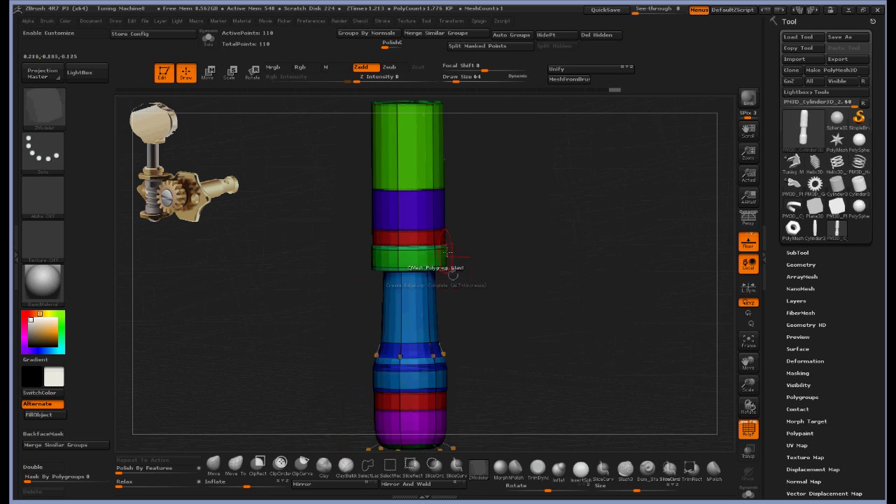
- Set the Crease target to a single Edge and crease the vertical corner edges around the green upper collar
{"action": "key", "text": "space"}
{"action": "left_click", "coordinate": [309, 272]}
{"action": "left_click_drag", "start_coordinate": [509, 250], "coordinate": [543, 392], "text": "alt"}
{"action": "left_click", "coordinate": [396, 300]}
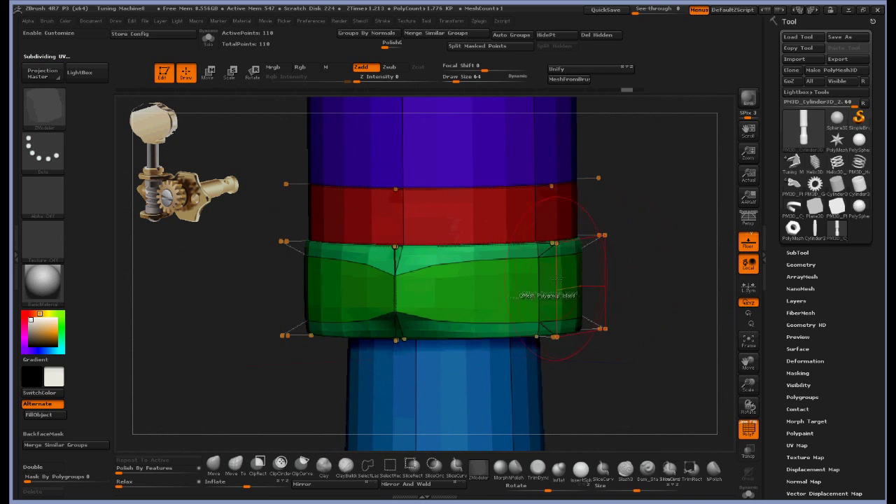
{"action": "left_click", "coordinate": [555, 292]}
{"action": "key", "text": "shift+d"}
{"action": "left_click_drag", "start_coordinate": [650, 316], "coordinate": [589, 312]}
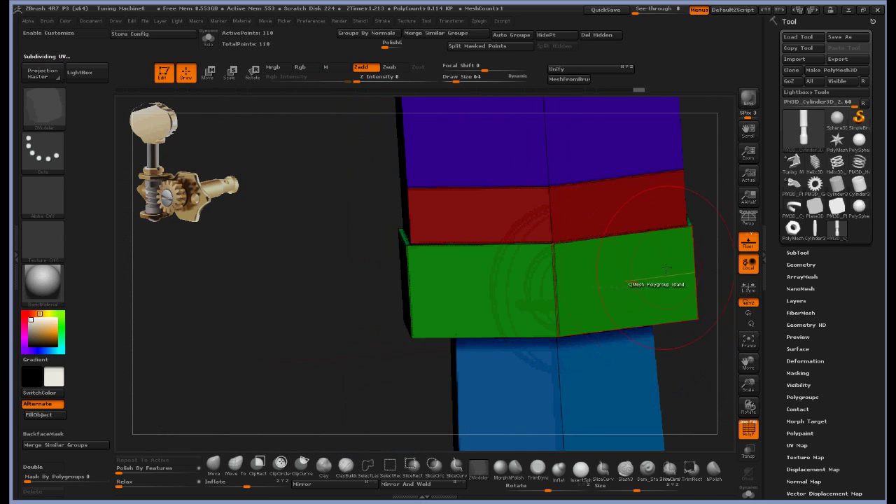
{"action": "left_click_drag", "start_coordinate": [713, 246], "coordinate": [434, 253]}
{"action": "left_click", "coordinate": [580, 266]}
{"action": "left_click", "coordinate": [526, 270]}
{"action": "left_click", "coordinate": [603, 257]}
- Switch the Crease target to EdgeLoop Complete and crease the loops along the green collar's bottom and top rims
{"action": "left_click_drag", "start_coordinate": [672, 270], "coordinate": [624, 326]}
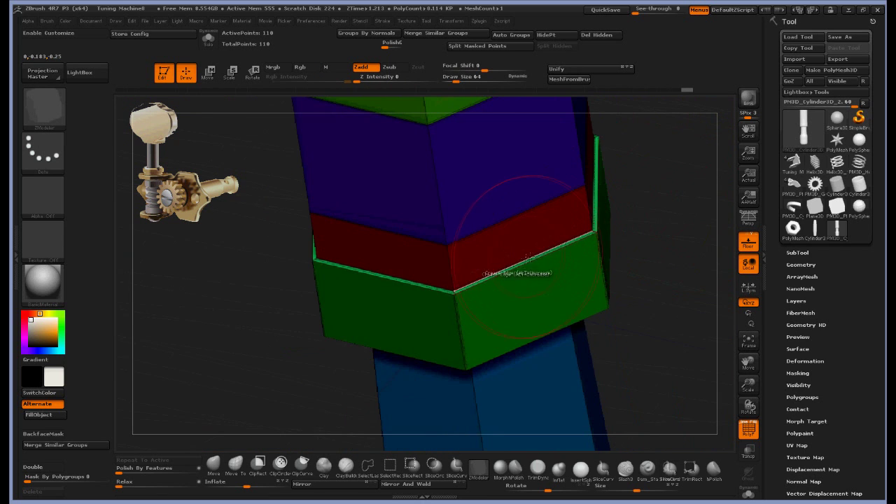
{"action": "key", "text": "d"}
{"action": "left_click_drag", "start_coordinate": [654, 242], "coordinate": [677, 249]}
{"action": "key", "text": "shift+d"}
{"action": "key", "text": "space"}
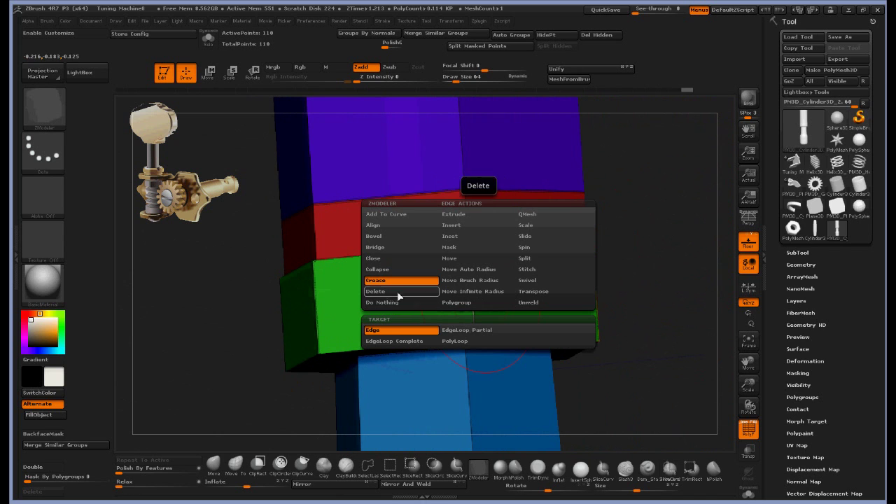
{"action": "left_click", "coordinate": [402, 343]}
{"action": "left_click_drag", "start_coordinate": [625, 294], "coordinate": [617, 247]}
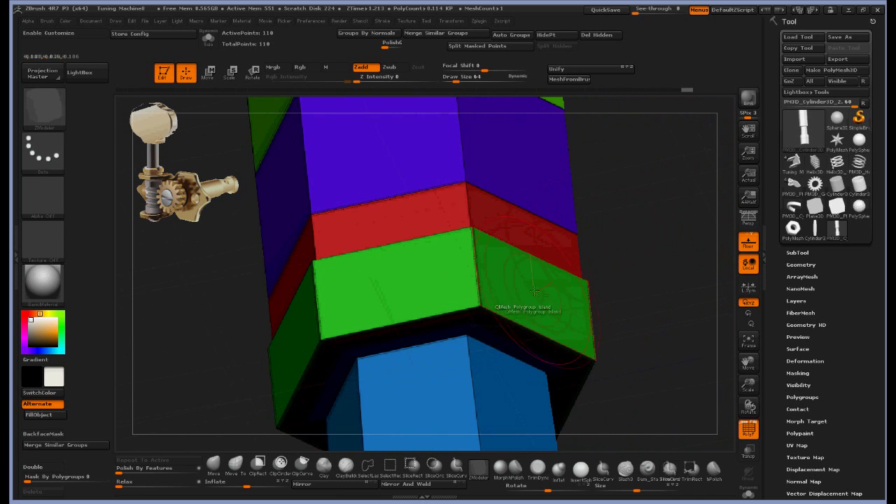
{"action": "left_click", "coordinate": [496, 318]}
{"action": "left_click_drag", "start_coordinate": [630, 283], "coordinate": [616, 256]}
{"action": "left_click", "coordinate": [521, 243]}
{"action": "key", "text": "d"}
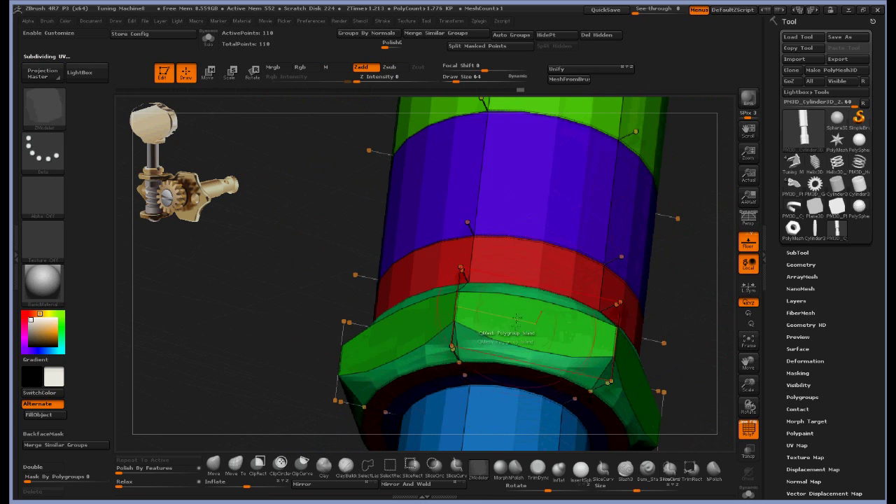
- Set the Crease target back to Edge and isolate the thin green rim polygroup of the upper collar
{"action": "left_click_drag", "start_coordinate": [340, 252], "coordinate": [357, 316]}
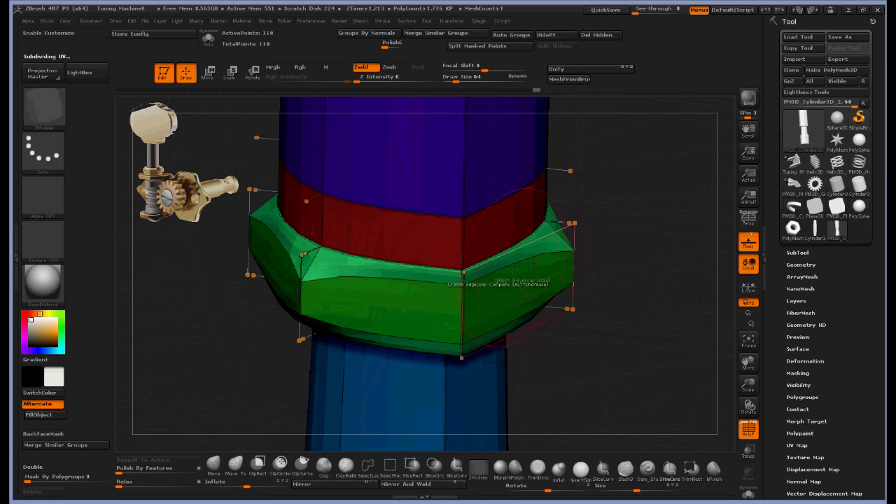
{"action": "left_click_drag", "start_coordinate": [621, 276], "coordinate": [637, 256]}
{"action": "key", "text": "space"}
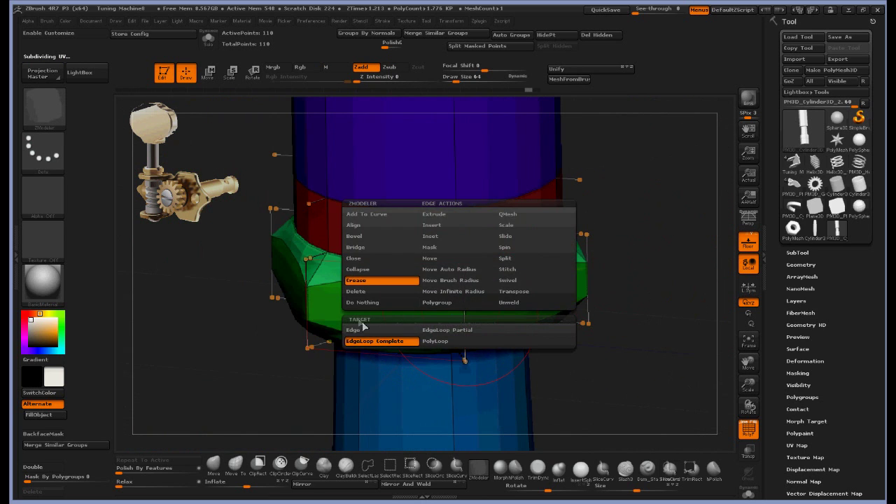
{"action": "left_click", "coordinate": [365, 331]}
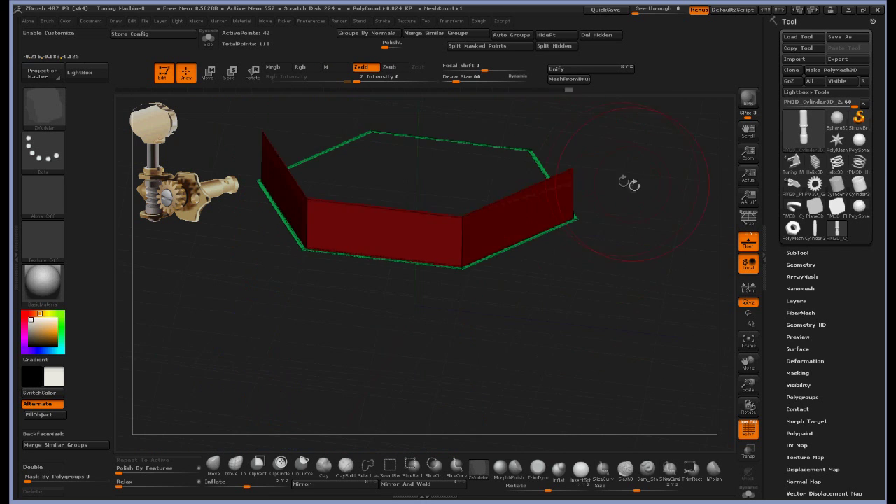
{"action": "left_click", "coordinate": [521, 209], "text": "ctrl+shift"}
{"action": "left_click_drag", "start_coordinate": [620, 228], "coordinate": [607, 343]}
{"action": "left_click_drag", "start_coordinate": [583, 189], "coordinate": [515, 339], "text": "alt"}
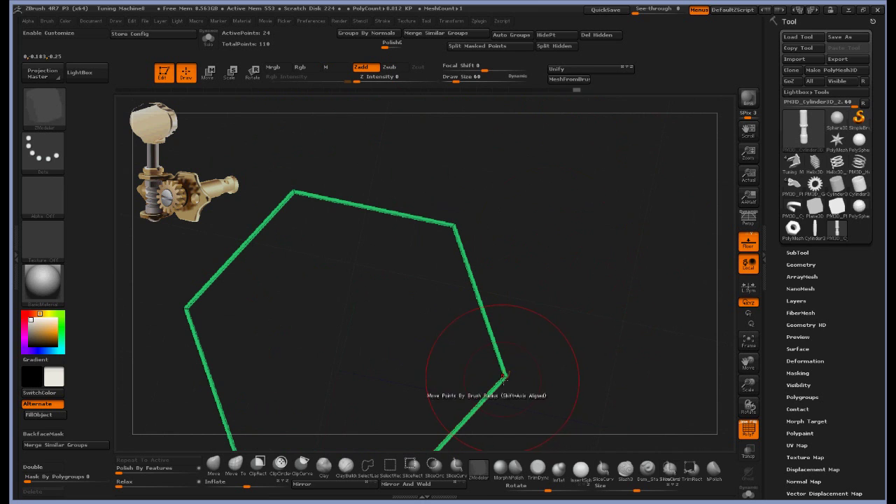
- Crease the short corner edges of the isolated hexagonal rim and unhide the rest of the post
{"action": "left_click_drag", "start_coordinate": [253, 303], "coordinate": [253, 378], "text": "alt"}
{"action": "left_click", "coordinate": [182, 312]}
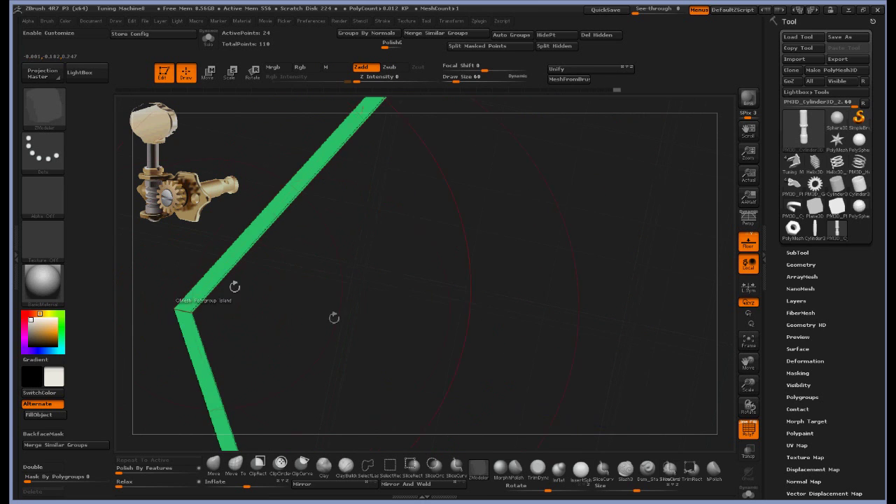
{"action": "left_click_drag", "start_coordinate": [422, 218], "coordinate": [353, 448], "text": "alt"}
{"action": "left_click", "coordinate": [470, 173]}
{"action": "left_click_drag", "start_coordinate": [624, 285], "coordinate": [70, 416], "text": "alt"}
{"action": "left_click", "coordinate": [421, 415]}
{"action": "left_click_drag", "start_coordinate": [442, 398], "coordinate": [569, 295]}
{"action": "left_click", "coordinate": [569, 295], "text": "ctrl+shift"}
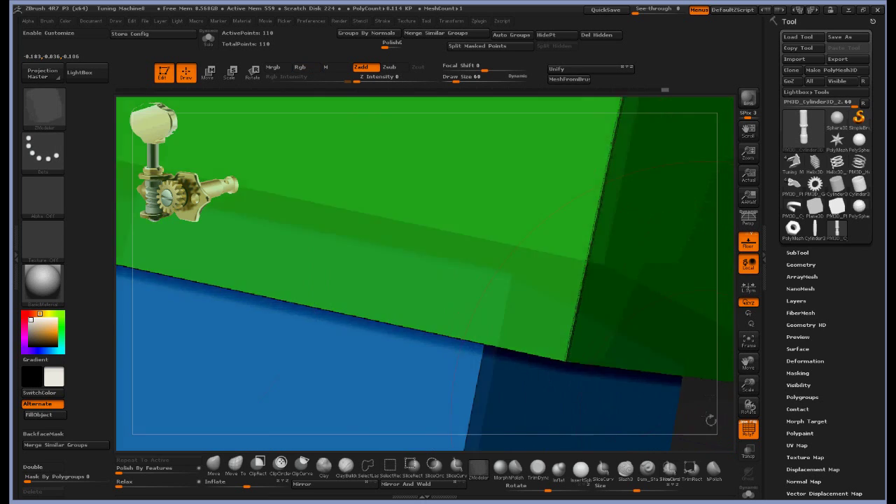
- Display the whole post with dynamic subdivision and set the Crease target to EdgeLoop Complete
{"action": "left_click_drag", "start_coordinate": [708, 422], "coordinate": [666, 320]}
{"action": "left_click", "coordinate": [664, 318], "text": "ctrl+shift"}
{"action": "left_click_drag", "start_coordinate": [614, 246], "coordinate": [532, 298], "text": "ctrl+shift"}
{"action": "left_click", "coordinate": [319, 272], "text": "ctrl+shift"}
{"action": "right_click_drag", "start_coordinate": [464, 224], "coordinate": [640, 324], "text": "ctrl"}
{"action": "left_click_drag", "start_coordinate": [640, 324], "coordinate": [550, 245]}
{"action": "left_click_drag", "start_coordinate": [558, 438], "coordinate": [583, 331], "text": "shift"}
{"action": "left_click_drag", "start_coordinate": [545, 371], "coordinate": [602, 350]}
{"action": "key", "text": "space"}
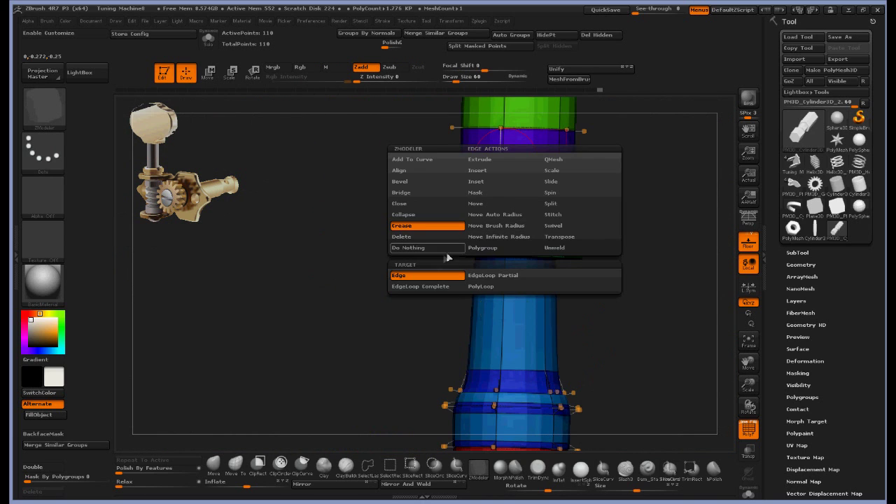
{"action": "left_click", "coordinate": [437, 290]}
- Push the red bands next to the purple foot and above the hexagonal collar inward with QMesh as recessed necks
{"action": "left_click_drag", "start_coordinate": [642, 226], "coordinate": [590, 151], "text": "alt"}
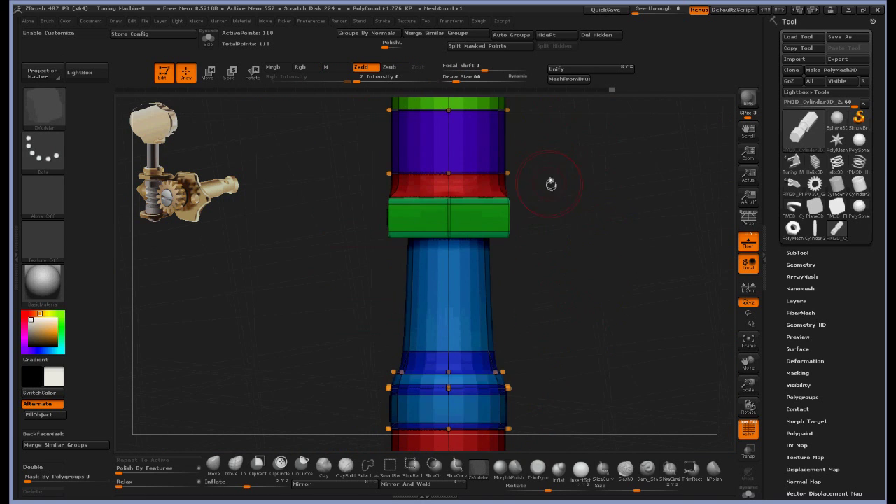
{"action": "left_click_drag", "start_coordinate": [535, 420], "coordinate": [557, 320], "text": "alt"}
{"action": "key", "text": "space"}
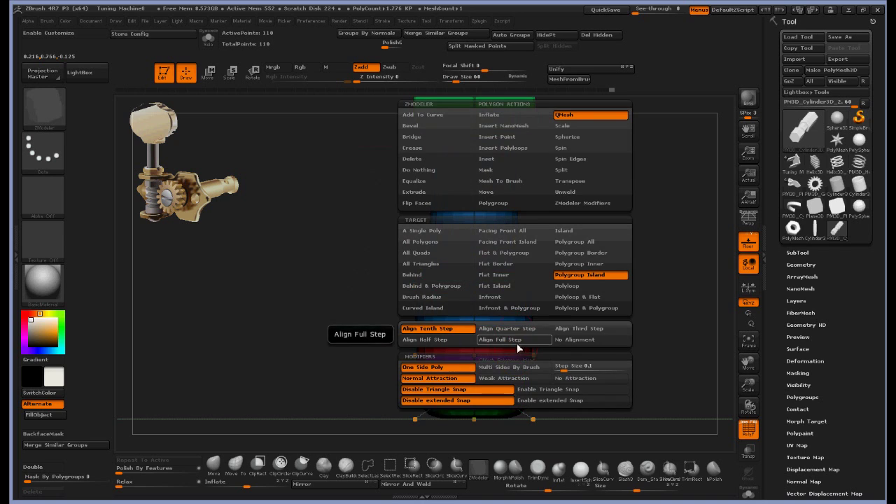
{"action": "left_click", "coordinate": [529, 335]}
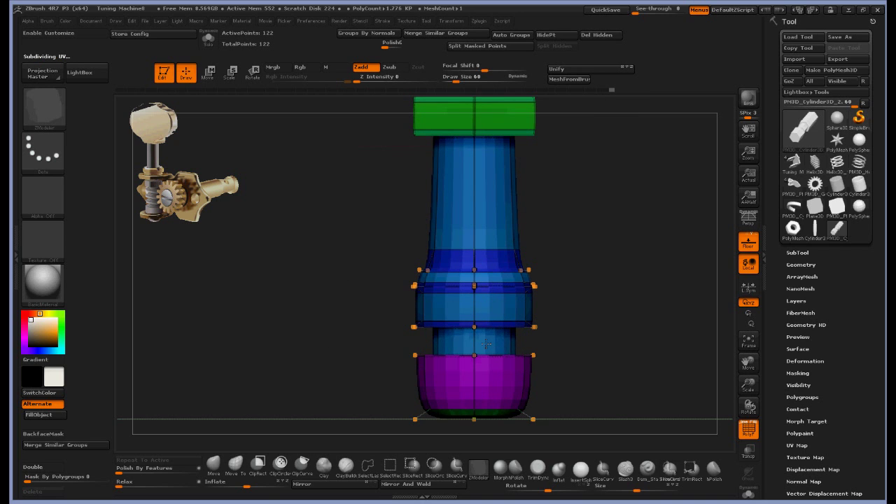
{"action": "left_click_drag", "start_coordinate": [616, 206], "coordinate": [590, 373], "text": "alt"}
{"action": "left_click", "coordinate": [449, 260]}
{"action": "left_click_drag", "start_coordinate": [619, 289], "coordinate": [604, 234], "text": "alt"}
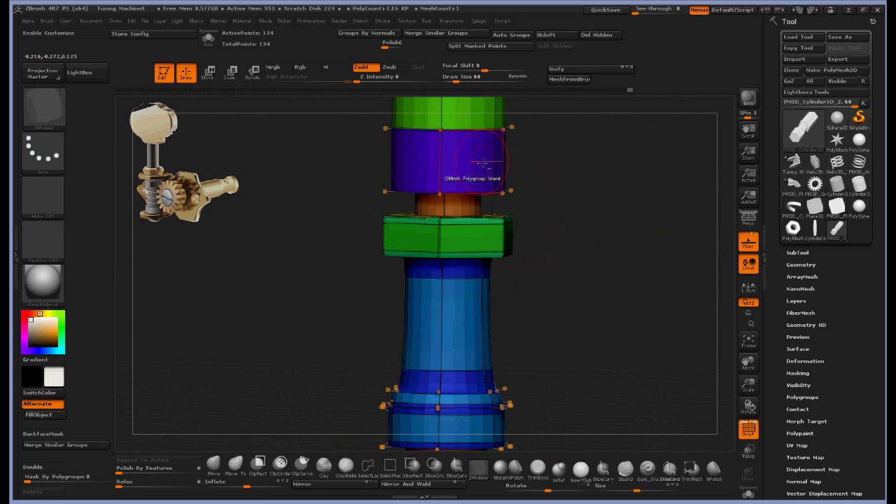
- Pull the purple band above the hexagonal collar outward with QMesh into a wider ring
{"action": "left_click_drag", "start_coordinate": [481, 163], "coordinate": [484, 168]}
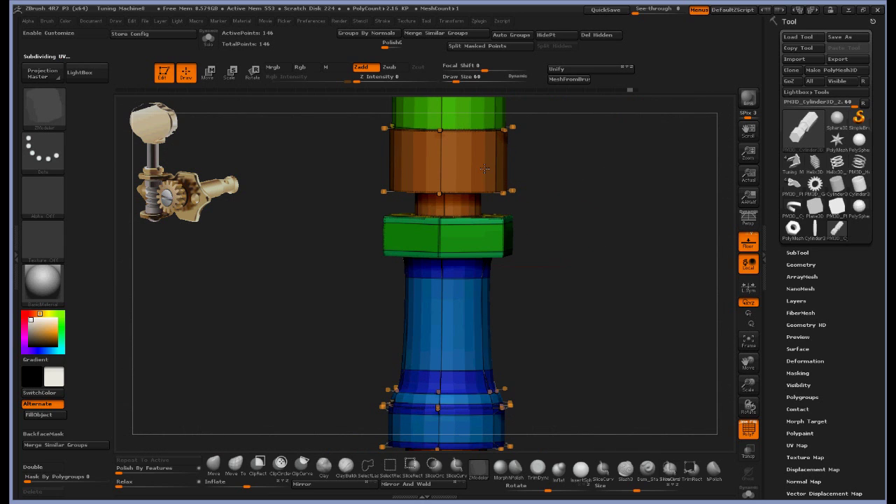
{"action": "left_click_drag", "start_coordinate": [488, 172], "coordinate": [506, 186]}
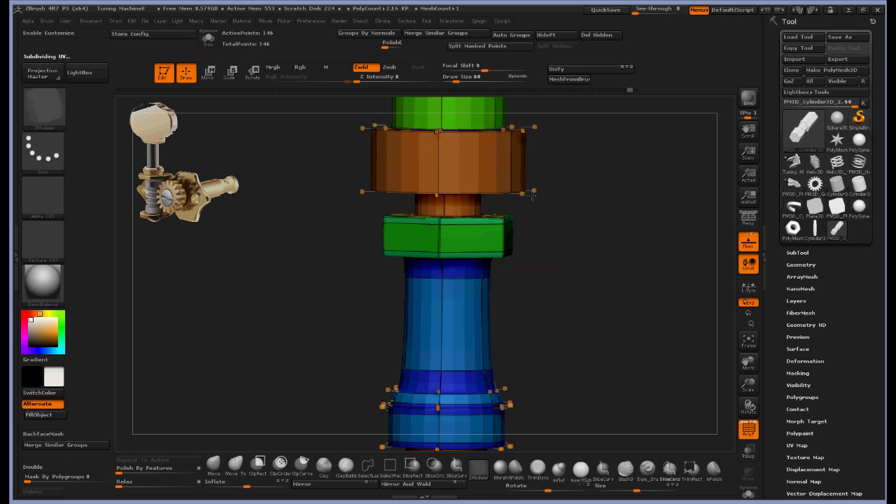
{"action": "left_click_drag", "start_coordinate": [603, 160], "coordinate": [611, 216]}
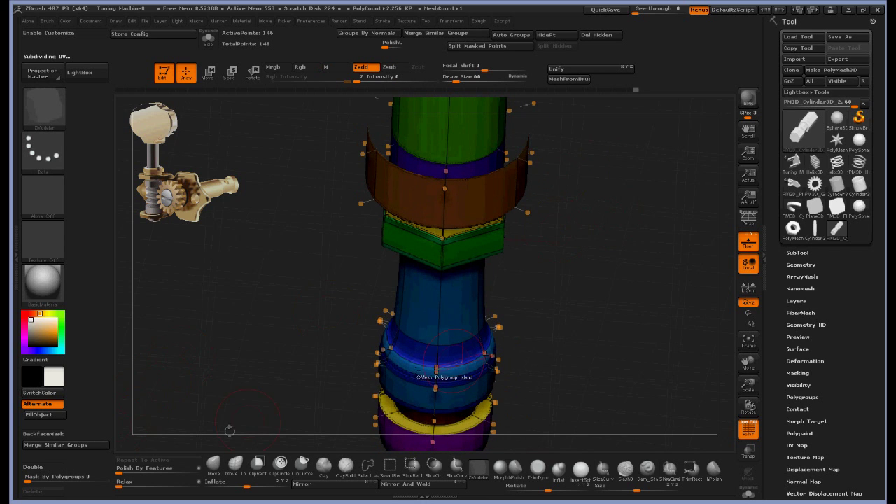
- Turn on double-sided display and rework the ring above the hexagonal collar into a closed flange with QMesh
{"action": "left_click_drag", "start_coordinate": [782, 463], "coordinate": [808, 291]}
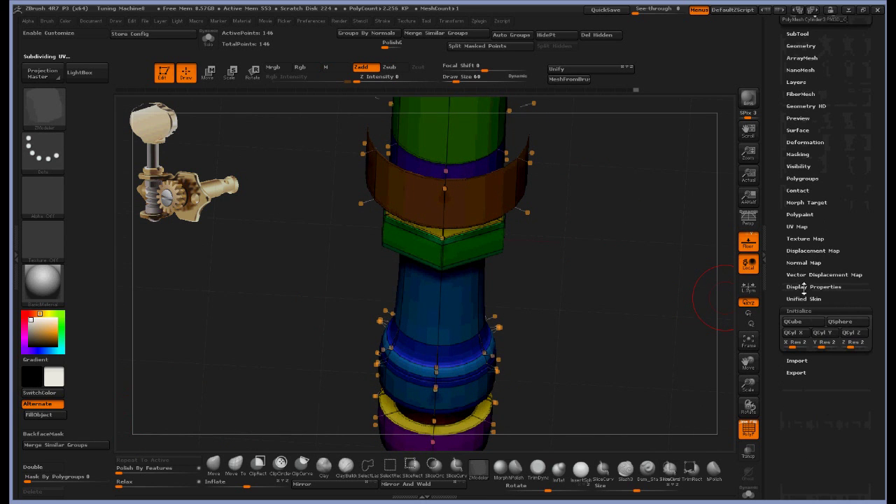
{"action": "left_click", "coordinate": [806, 287]}
{"action": "left_click", "coordinate": [802, 322]}
{"action": "left_click_drag", "start_coordinate": [689, 289], "coordinate": [617, 283]}
{"action": "left_click", "coordinate": [823, 286]}
{"action": "left_click", "coordinate": [488, 272]}
{"action": "left_click", "coordinate": [502, 283]}
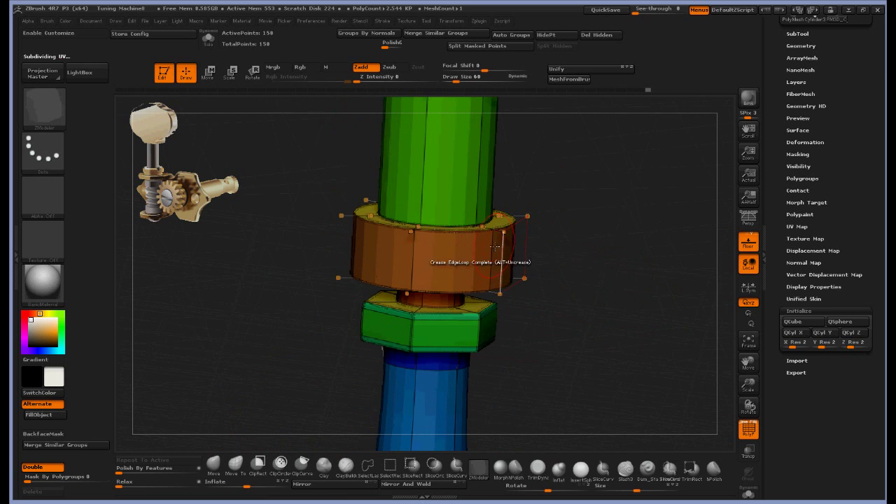
- Switch the edge action to Insert and add edge loops near the flange's upper and lower rims, checking them with dynamic subdivision
{"action": "key", "text": "space"}
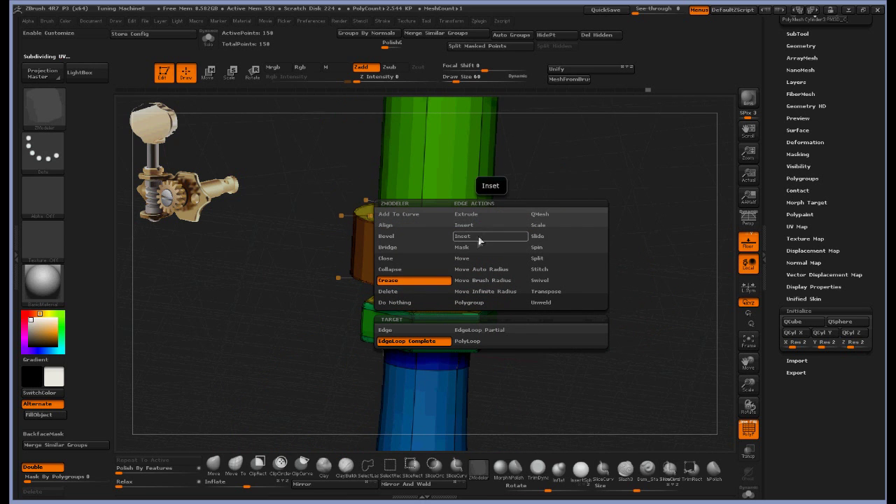
{"action": "left_click", "coordinate": [464, 225]}
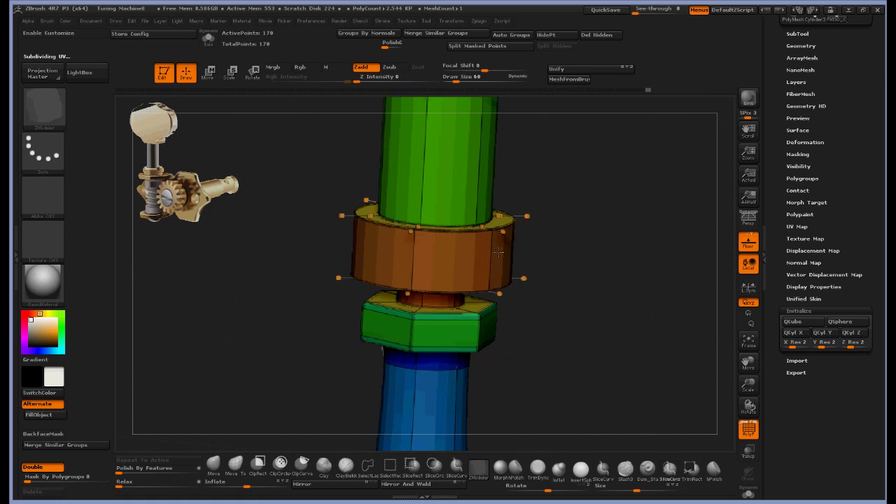
{"action": "left_click", "coordinate": [495, 248]}
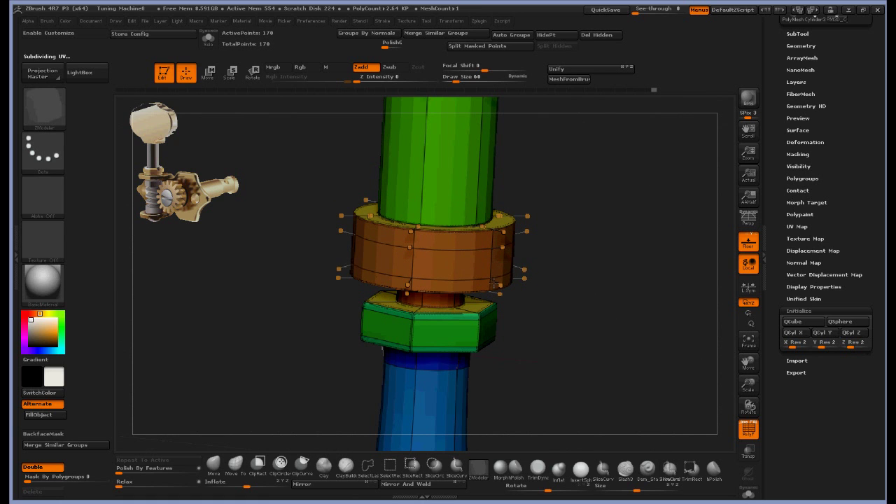
{"action": "left_click_drag", "start_coordinate": [574, 215], "coordinate": [560, 246]}
{"action": "key", "text": "d"}
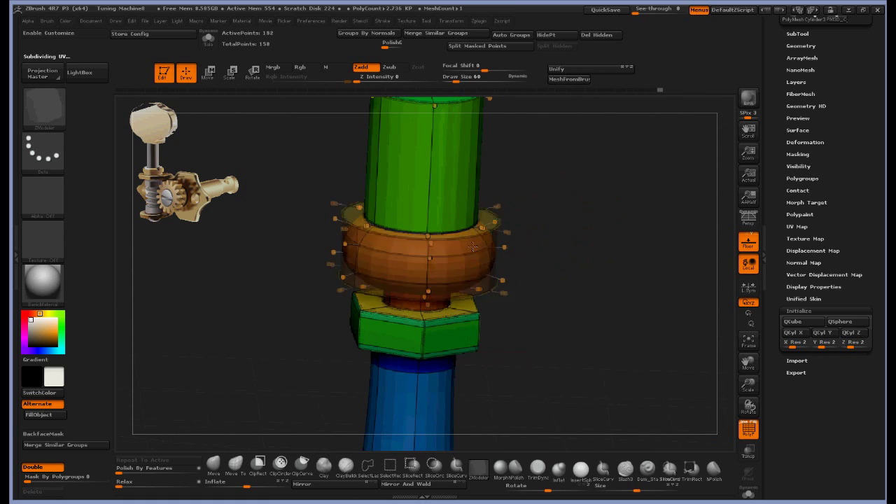
{"action": "key", "text": "shift+d"}
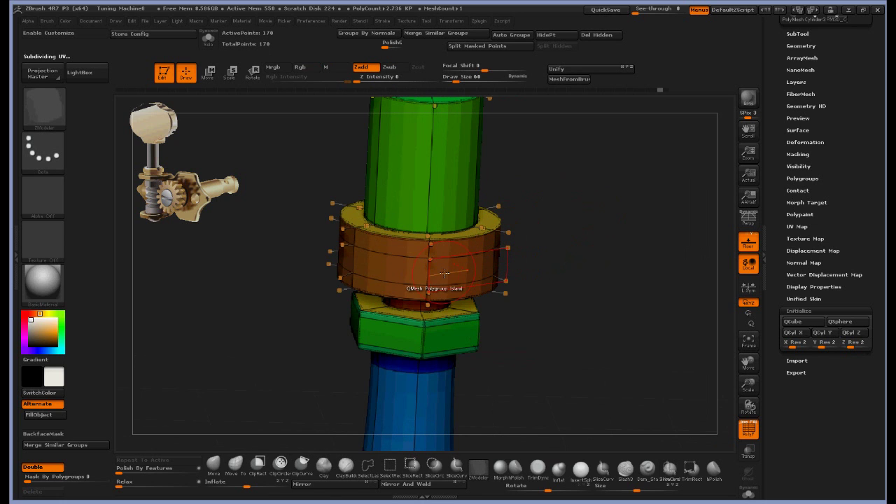
- Mark the polygons of the flange's middle band all the way around as a temporary white polygroup
{"action": "left_click", "coordinate": [446, 273], "text": "alt"}
{"action": "left_click", "coordinate": [400, 271], "text": "alt"}
{"action": "mouse_move", "coordinate": [294, 286]}
{"action": "left_mouse_down"}
{"action": "mouse_move", "coordinate": [242, 263]}
{"action": "mouse_move", "coordinate": [171, 278]}
{"action": "left_mouse_up"}
{"action": "left_click", "coordinate": [401, 254], "text": "alt"}
{"action": "left_click", "coordinate": [350, 237], "text": "alt"}
{"action": "left_click", "coordinate": [361, 237], "text": "alt"}
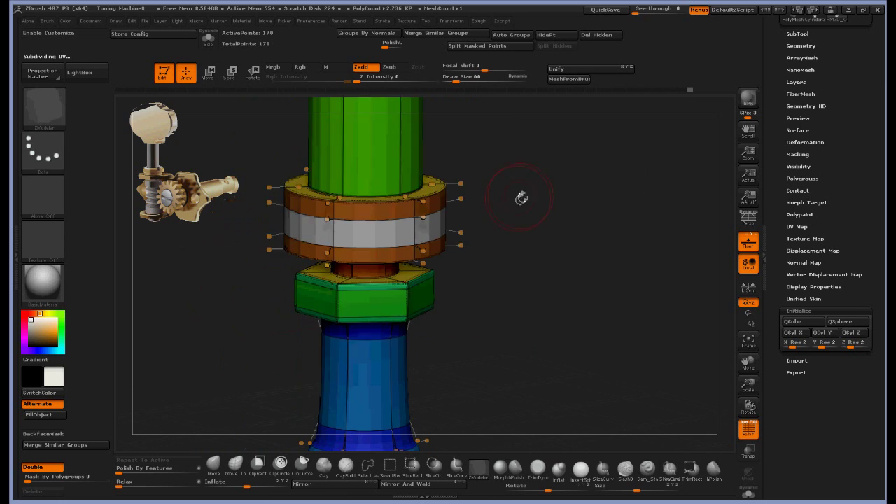
- Set the polygon action to Polygroup with the Polyloop target and give the flange's middle, upper and lower bands separate polygroups
{"action": "key", "text": "space"}
{"action": "left_click", "coordinate": [372, 206]}
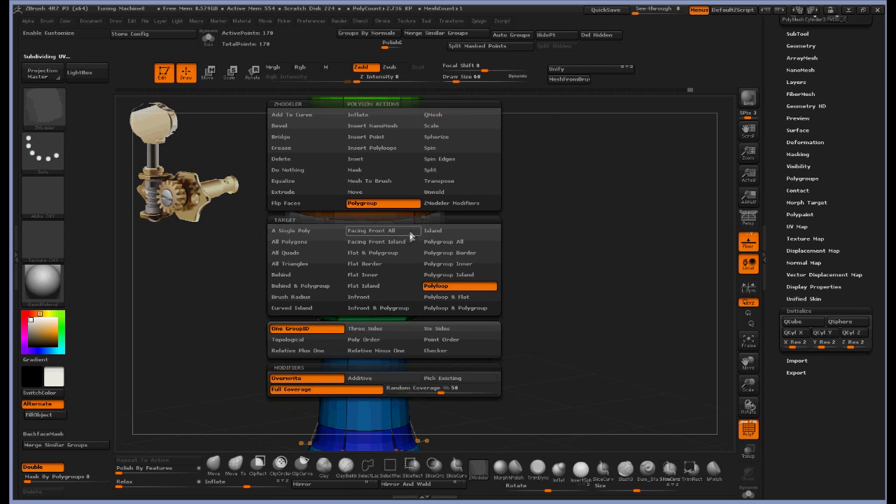
{"action": "left_click", "coordinate": [393, 235]}
{"action": "left_click", "coordinate": [402, 211]}
{"action": "left_click", "coordinate": [392, 219]}
{"action": "left_click", "coordinate": [379, 215], "text": "alt"}
{"action": "left_click", "coordinate": [382, 257]}
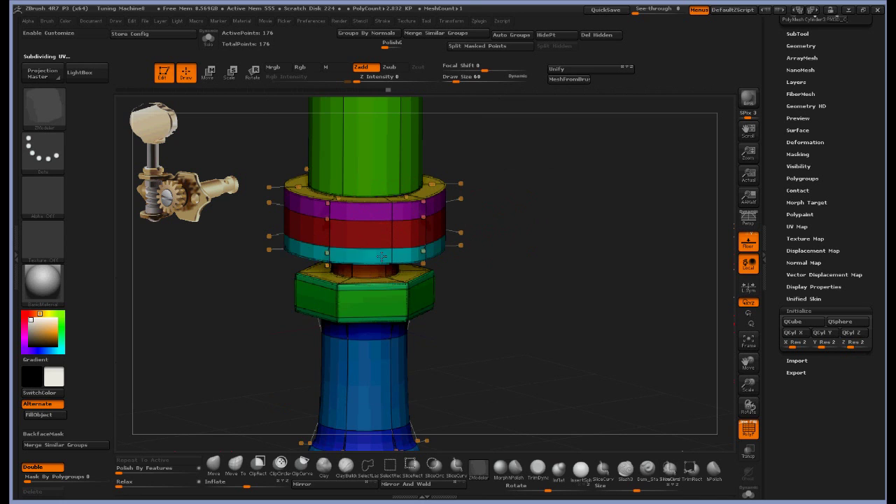
- Try to reshape the flange's upper band using QMesh with the Polygroup Island target
{"action": "key", "text": "space"}
{"action": "left_click", "coordinate": [446, 118]}
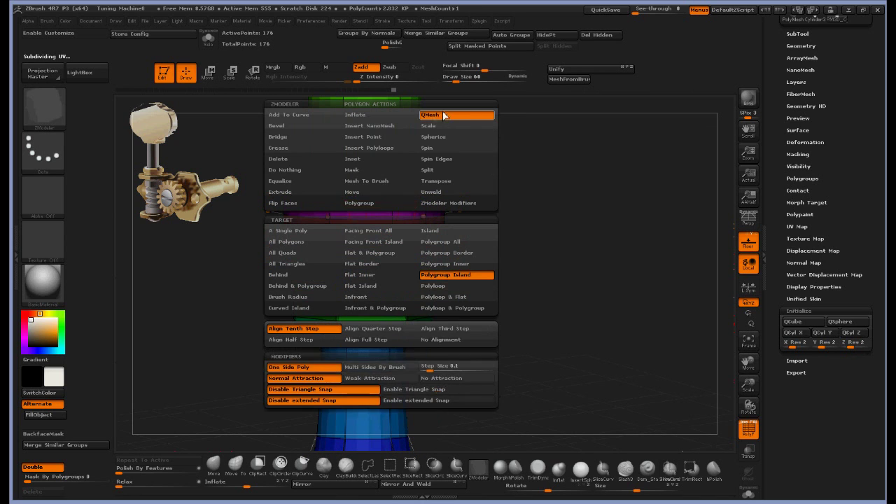
{"action": "left_click_drag", "start_coordinate": [439, 211], "coordinate": [456, 202]}
{"action": "key", "text": "ctrl+z"}
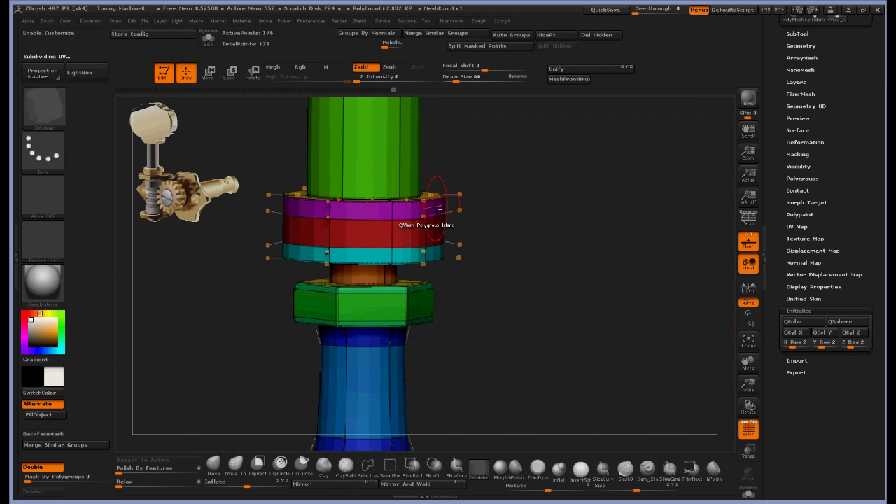
- Extrude the flange's upper and lower bands inward using the Extrude action with the Polygroup Island target
{"action": "key", "text": "space"}
{"action": "left_click", "coordinate": [352, 193]}
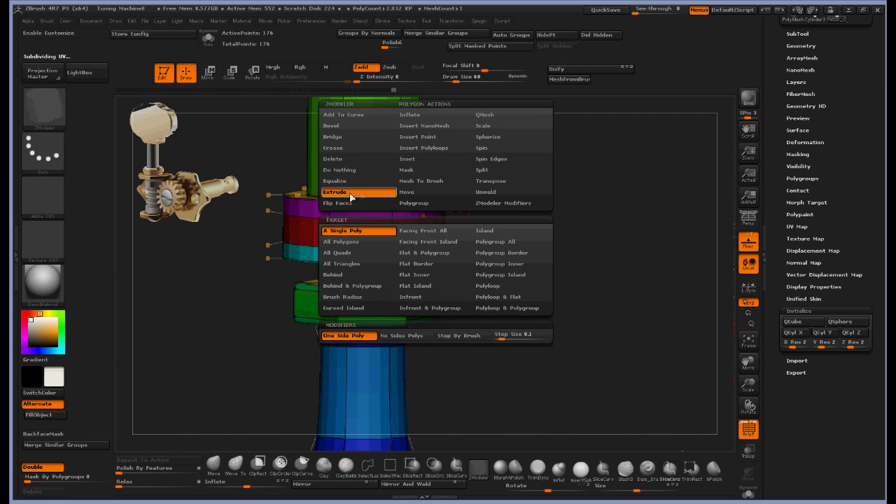
{"action": "left_click", "coordinate": [496, 275]}
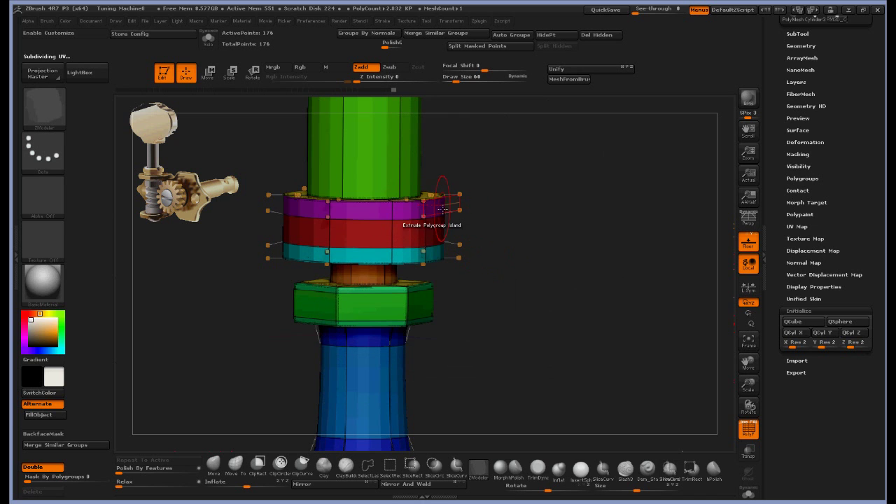
{"action": "left_click_drag", "start_coordinate": [442, 210], "coordinate": [431, 210]}
{"action": "left_click_drag", "start_coordinate": [538, 189], "coordinate": [490, 260]}
{"action": "left_click", "coordinate": [445, 254]}
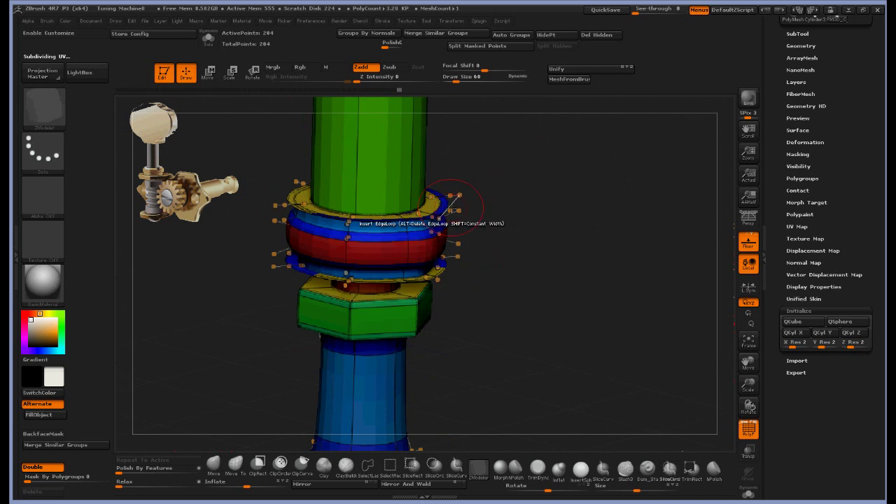
- Set the edge action to Scale with the EdgeLoop Complete target and rescale the flange's upper rim loop, checking it without dynamic subdivision
{"action": "key", "text": "space"}
{"action": "left_click", "coordinate": [506, 219]}
{"action": "left_click", "coordinate": [386, 334]}
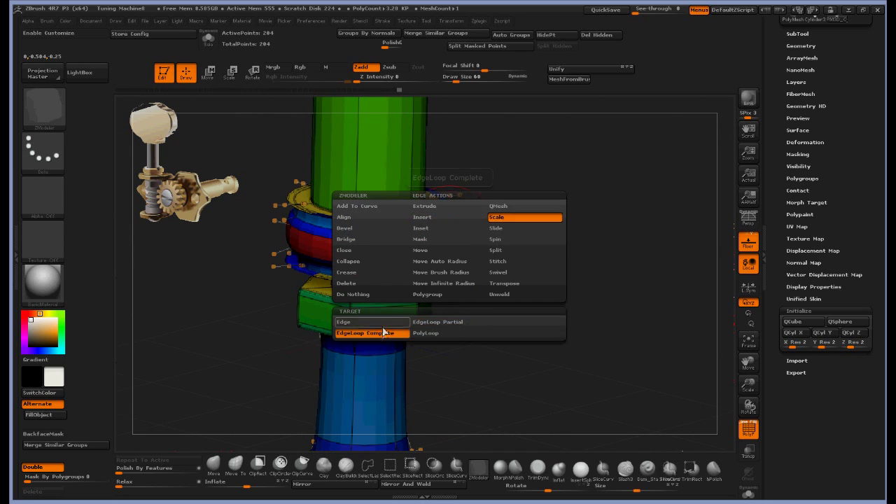
{"action": "left_click_drag", "start_coordinate": [446, 207], "coordinate": [438, 213]}
{"action": "key", "text": "shift+d"}
{"action": "left_click_drag", "start_coordinate": [632, 288], "coordinate": [457, 265]}
{"action": "left_click_drag", "start_coordinate": [524, 256], "coordinate": [504, 186]}
{"action": "left_click_drag", "start_coordinate": [423, 233], "coordinate": [427, 226]}
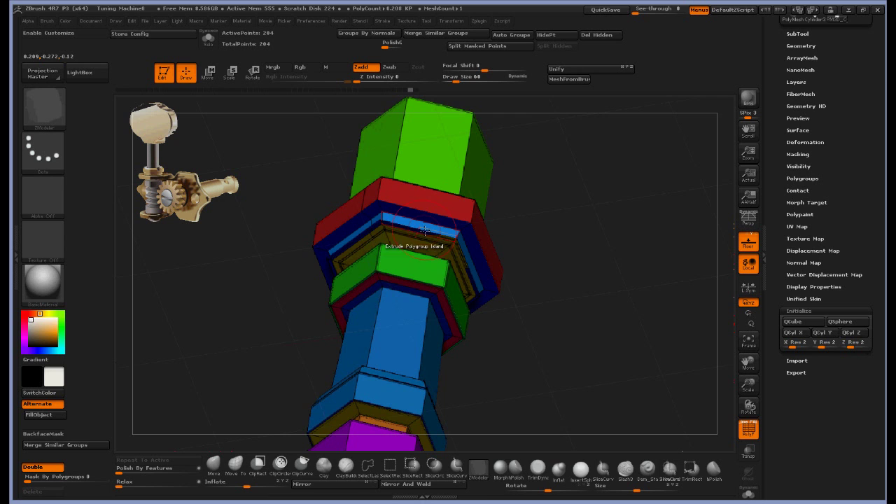
- Restore dynamic subdivision, set the polygon action to QMesh and rework the bands beside the flange's rims
{"action": "mouse_move", "coordinate": [550, 190]}
{"action": "left_mouse_down"}
{"action": "mouse_move", "coordinate": [572, 247]}
{"action": "mouse_move", "coordinate": [540, 199]}
{"action": "left_mouse_up"}
{"action": "key", "text": "d"}
{"action": "key", "text": "space"}
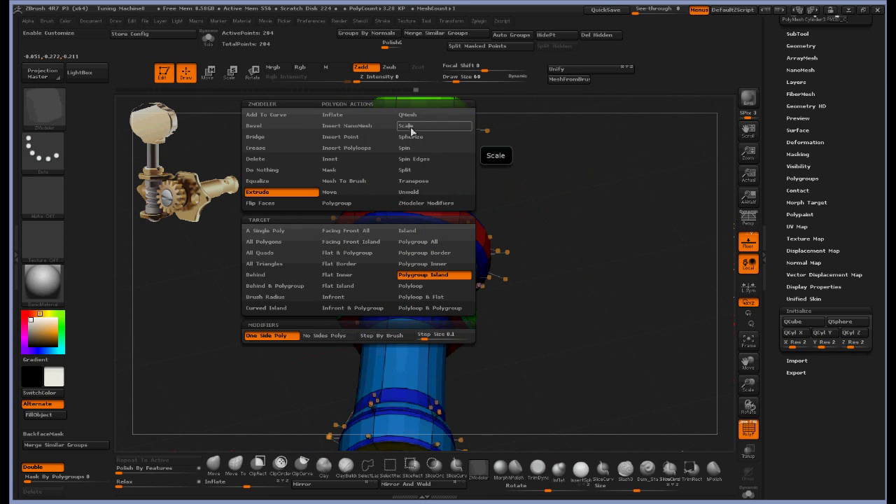
{"action": "left_click", "coordinate": [416, 118]}
{"action": "left_click_drag", "start_coordinate": [347, 264], "coordinate": [362, 255]}
{"action": "key", "text": "ctrl+z"}
{"action": "left_click_drag", "start_coordinate": [550, 198], "coordinate": [545, 277]}
{"action": "left_click_drag", "start_coordinate": [479, 186], "coordinate": [478, 174]}
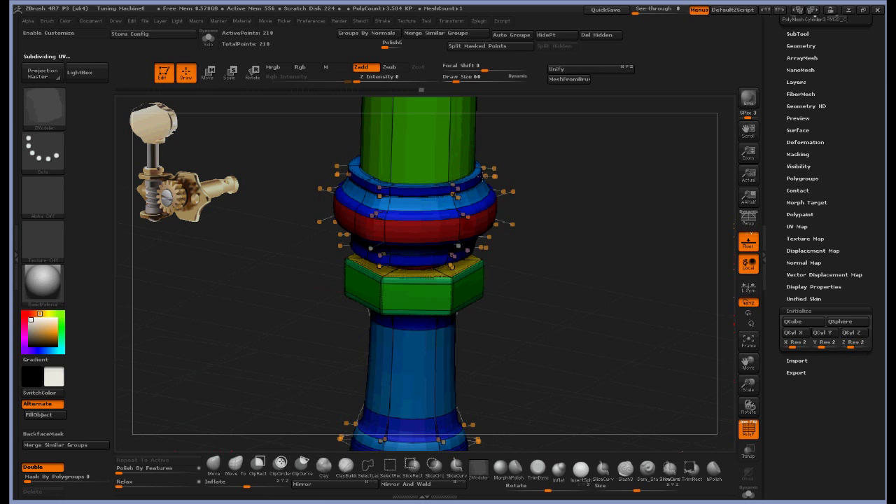
- Examine the flange's rims up close with dynamic subdivision and double-sided display off
{"action": "left_click_drag", "start_coordinate": [522, 182], "coordinate": [585, 165]}
{"action": "key", "text": "shift+d"}
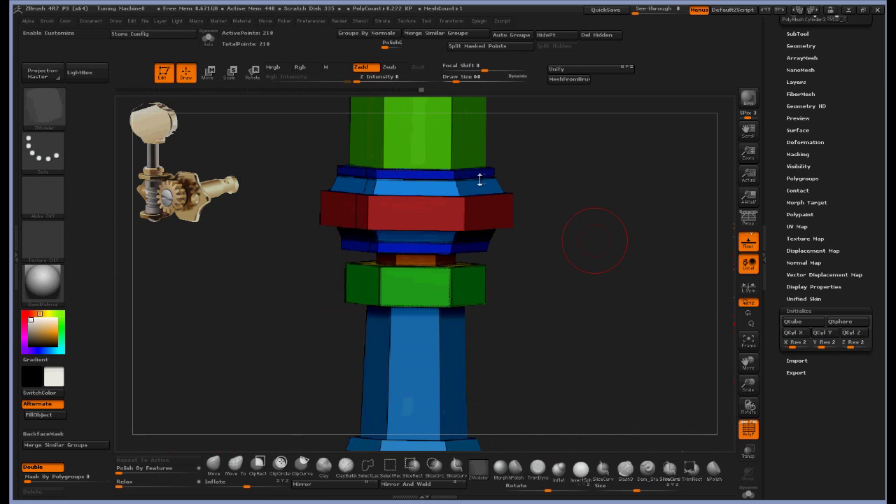
{"action": "left_click_drag", "start_coordinate": [478, 184], "coordinate": [469, 186]}
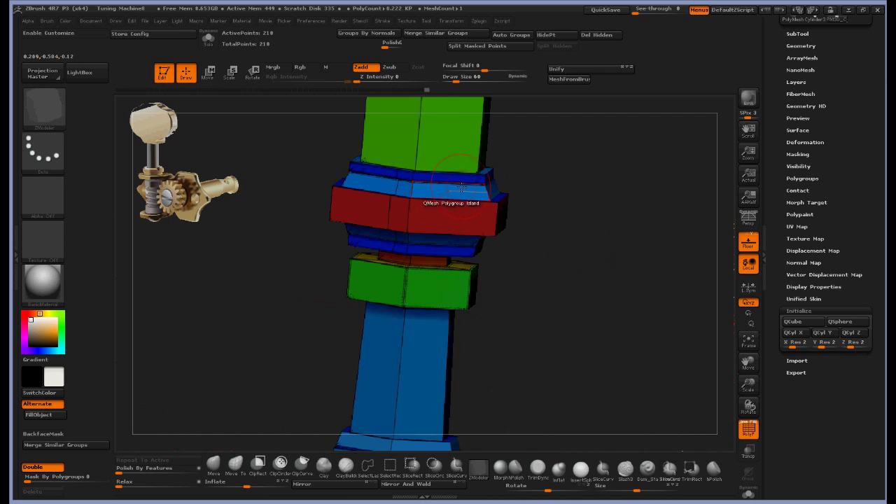
{"action": "right_click_drag", "start_coordinate": [462, 187], "coordinate": [456, 171]}
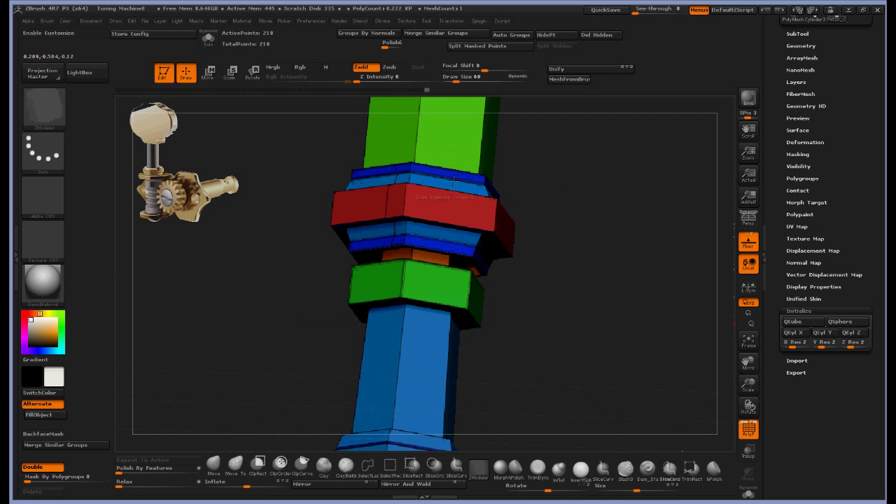
{"action": "left_click_drag", "start_coordinate": [566, 162], "coordinate": [567, 184]}
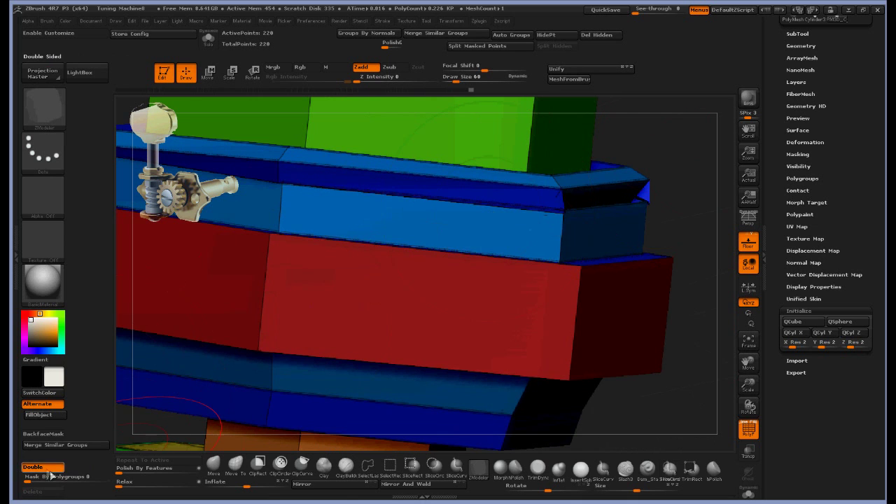
{"action": "left_click", "coordinate": [50, 469]}
{"action": "mouse_move", "coordinate": [689, 161]}
{"action": "left_mouse_down"}
{"action": "mouse_move", "coordinate": [630, 152]}
{"action": "mouse_move", "coordinate": [644, 163]}
{"action": "mouse_move", "coordinate": [707, 160]}
{"action": "mouse_move", "coordinate": [652, 172]}
{"action": "left_mouse_up"}
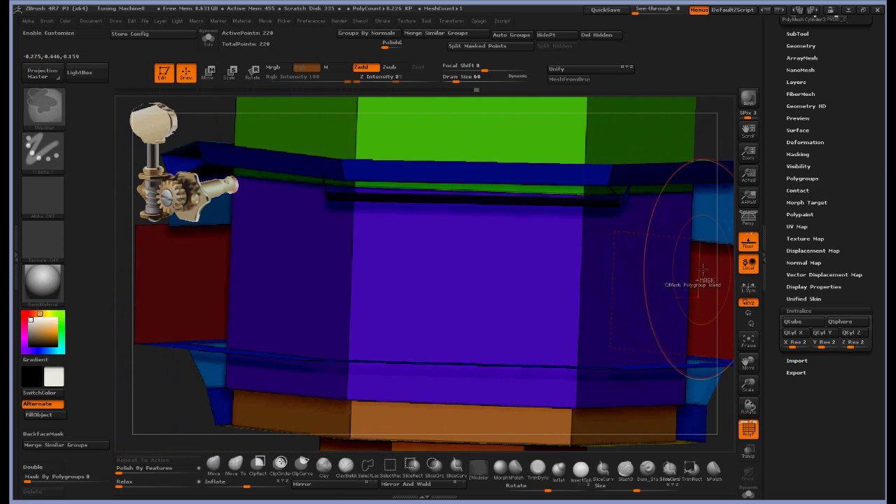
- Undo the flange's band extrusions, polygroups and edge loops back to the plain single-band ring above the hexagonal collar
{"action": "key", "text": "ctrl+z"}
{"action": "key", "text": "ctrl+d"}
{"action": "key", "text": "ctrl+z"}
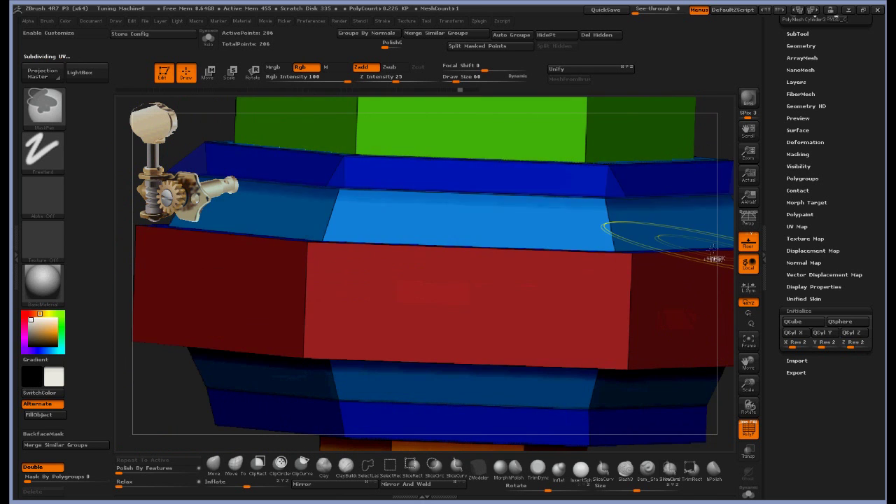
{"action": "key", "text": "ctrl+z"}
{"action": "key", "text": "ctrl+z"}
{"action": "key", "text": "ctrl+z"}
{"action": "key", "text": "ctrl+z"}
{"action": "key", "text": "ctrl+z"}
{"action": "key", "text": "ctrl+z"}
{"action": "key", "text": "ctrl+z"}
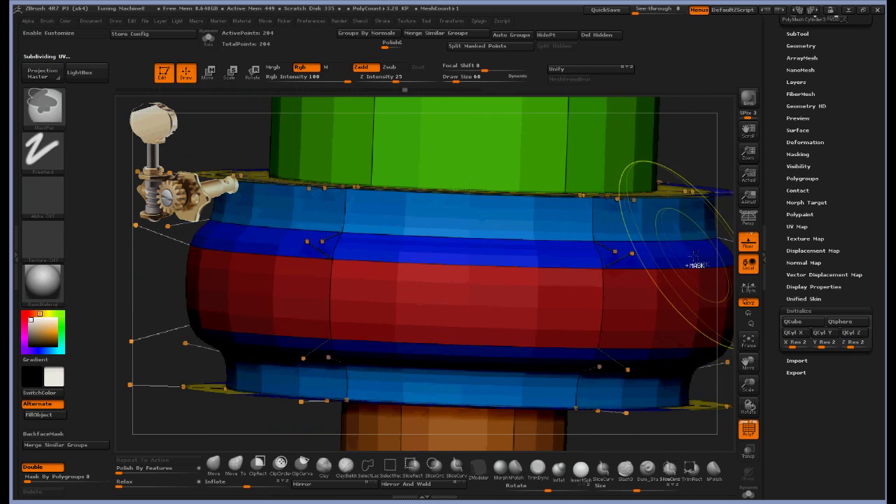
{"action": "key", "text": "ctrl+z"}
{"action": "key", "text": "ctrl+z"}
{"action": "key", "text": "ctrl+z"}
{"action": "key", "text": "ctrl+z"}
{"action": "key", "text": "ctrl+z"}
{"action": "key", "text": "ctrl+z"}
{"action": "key", "text": "ctrl+z"}
{"action": "key", "text": "ctrl+z"}
{"action": "key", "text": "ctrl+z"}
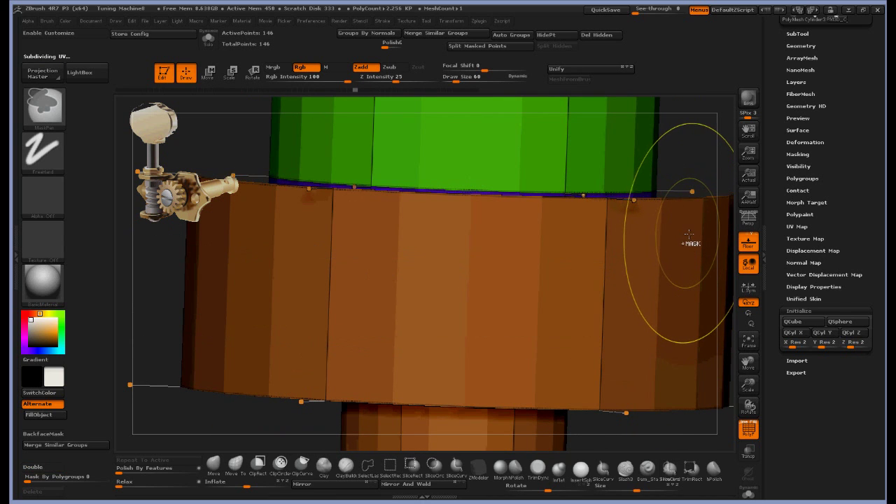
{"action": "left_click_drag", "start_coordinate": [721, 237], "coordinate": [718, 281]}
{"action": "left_click_drag", "start_coordinate": [717, 314], "coordinate": [566, 202], "text": "alt"}
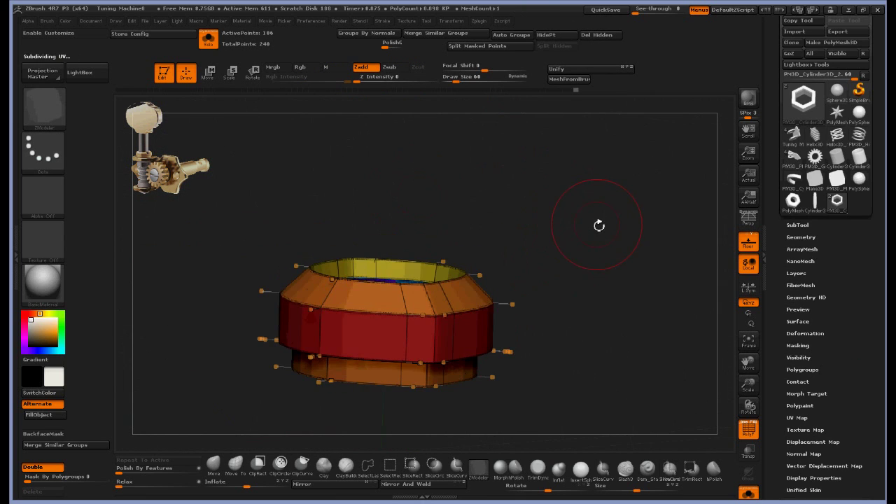
{"action": "left_click_drag", "start_coordinate": [590, 234], "coordinate": [509, 121]}
{"action": "key", "text": "shift+d"}
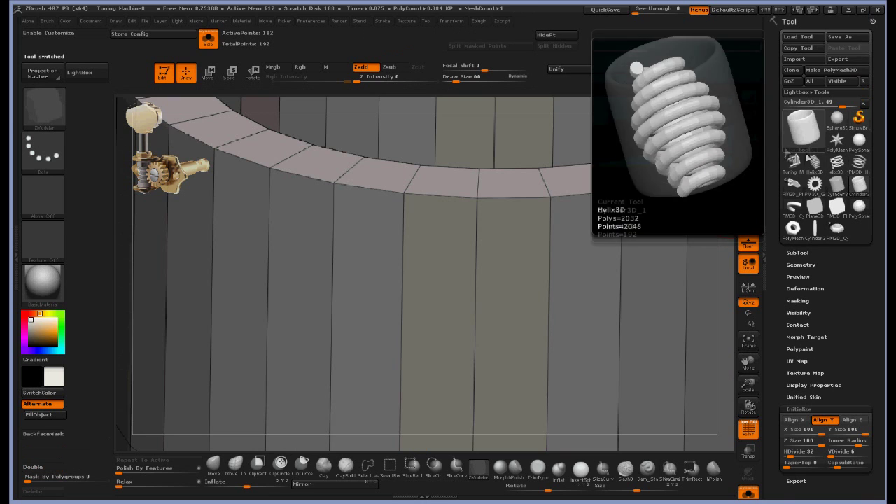
- Set the Cylinder3D ring's Z Size to 30, VDivide to 4 and Inner Radius to 61, and convert it to a PolyMesh3D
{"action": "key", "text": "f"}
{"action": "left_click_drag", "start_coordinate": [833, 454], "coordinate": [803, 446]}
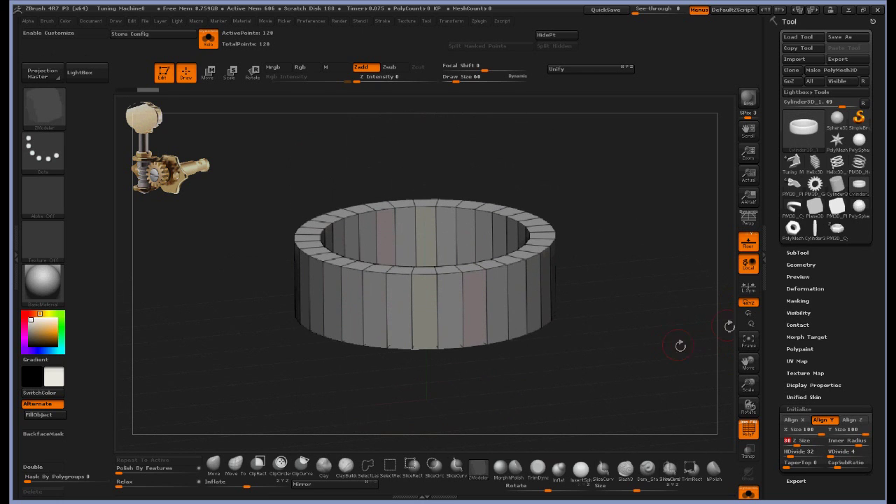
{"action": "left_click_drag", "start_coordinate": [861, 443], "coordinate": [853, 444]}
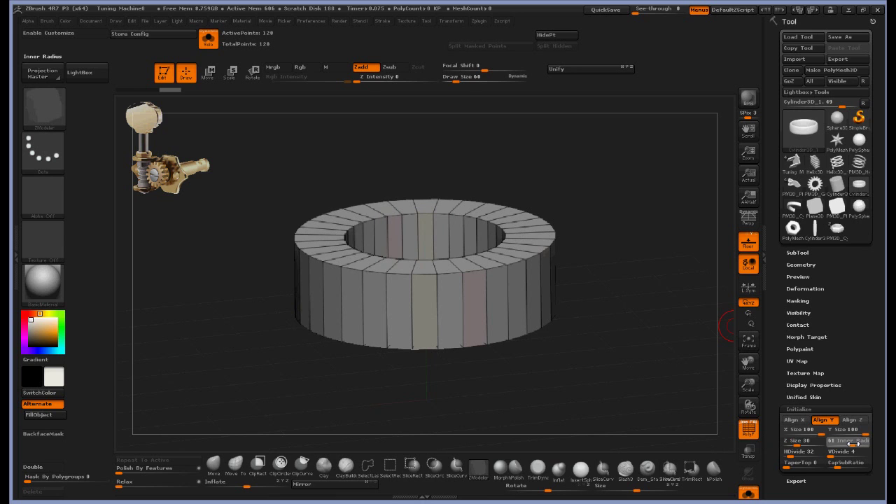
{"action": "left_click_drag", "start_coordinate": [669, 329], "coordinate": [669, 369]}
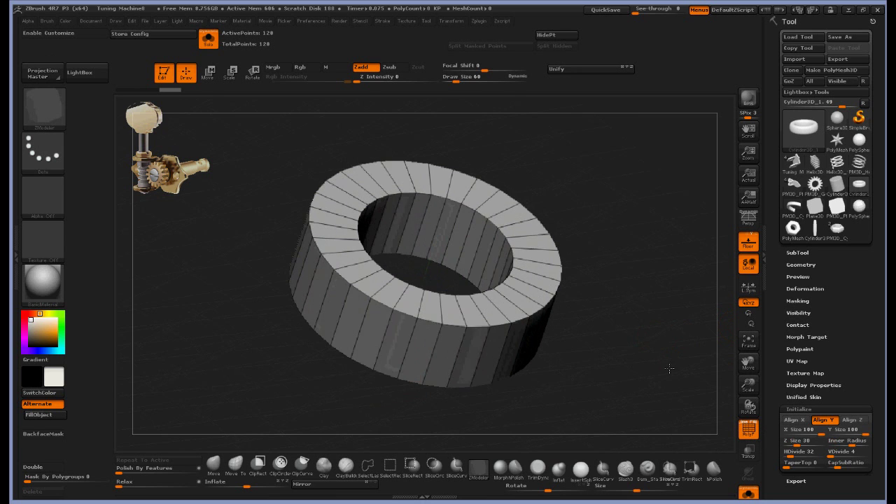
{"action": "left_click", "coordinate": [830, 71]}
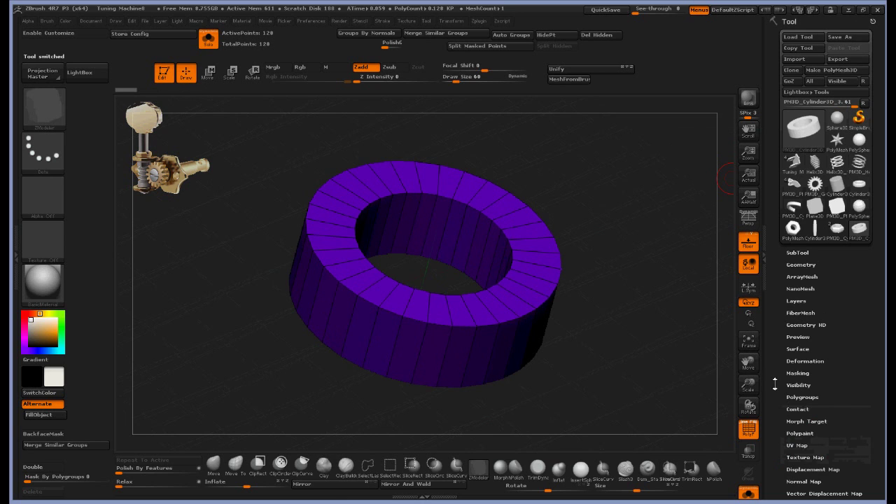
- Insert the new cylinder ring as a subtool of the tuning post's tool, and select it with Solo turned off
{"action": "left_click", "coordinate": [837, 229]}
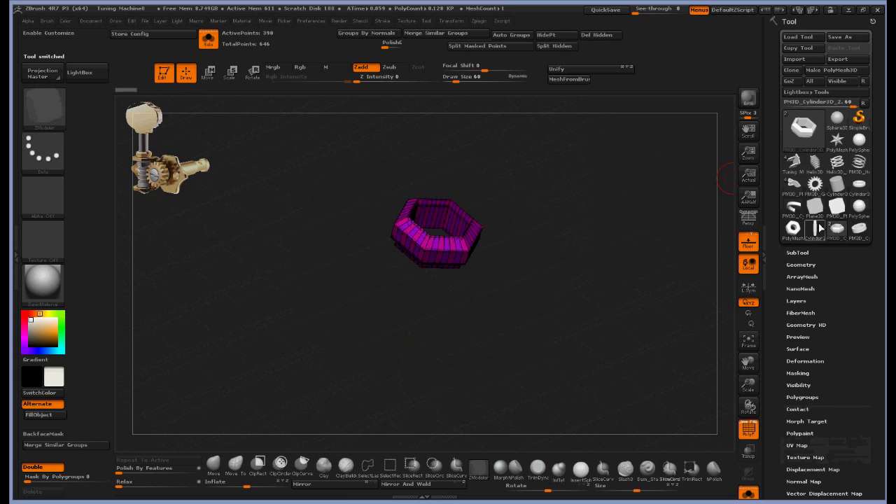
{"action": "left_click_drag", "start_coordinate": [775, 398], "coordinate": [777, 315]}
{"action": "left_click", "coordinate": [797, 42]}
{"action": "left_click", "coordinate": [843, 341]}
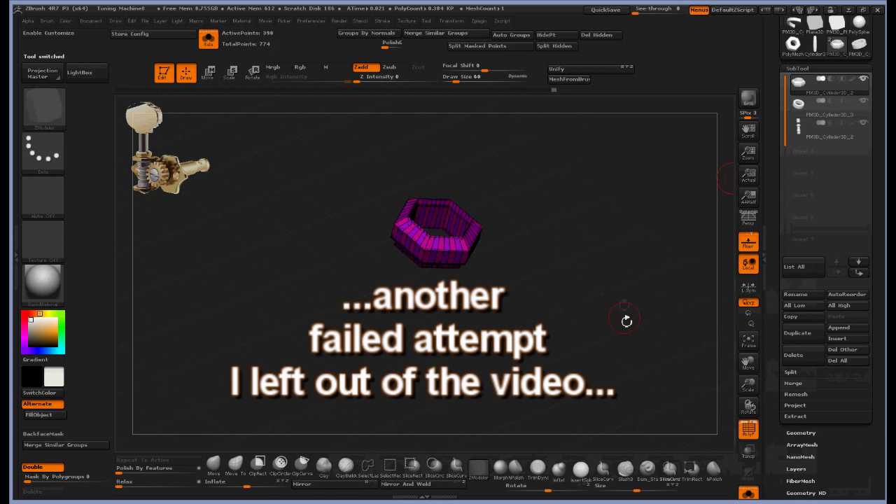
{"action": "left_click", "coordinate": [832, 116]}
{"action": "left_click_drag", "start_coordinate": [710, 344], "coordinate": [715, 319]}
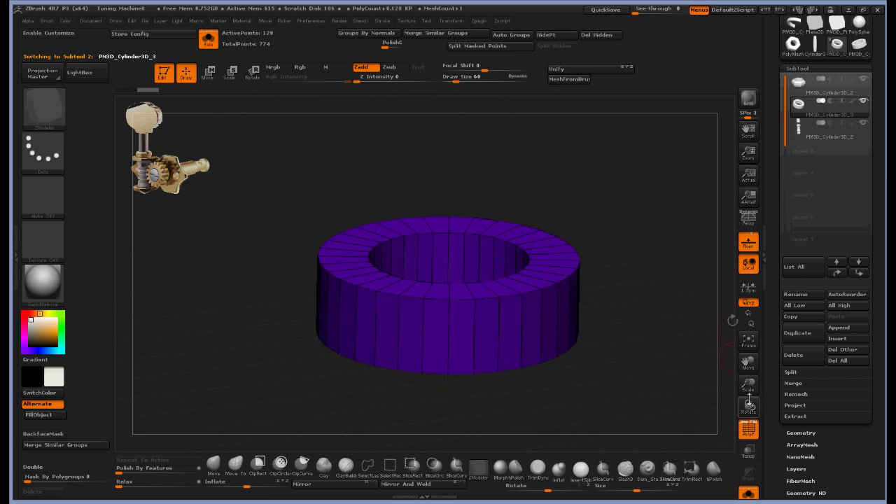
{"action": "left_click", "coordinate": [749, 494]}
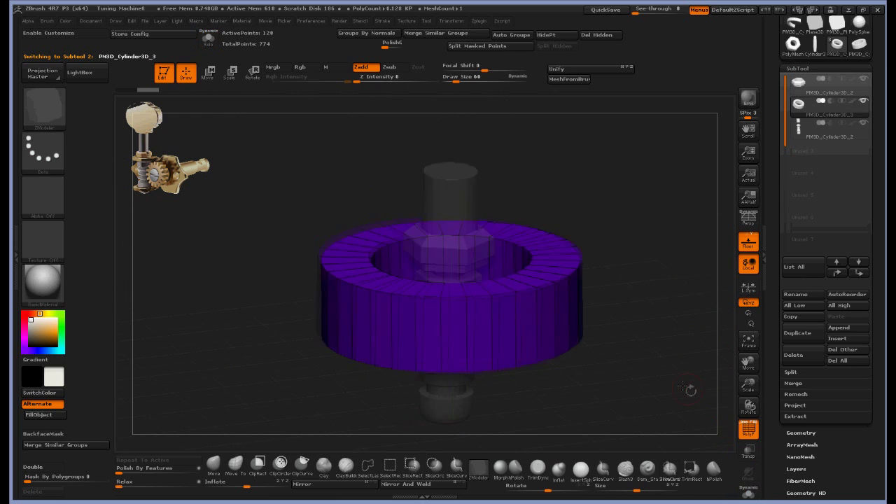
- Hide the hexagonal nut subtool, and scale down and move the cylinder ring onto the post above the hexagonal collar
{"action": "mouse_move", "coordinate": [618, 493]}
{"action": "left_mouse_down"}
{"action": "mouse_move", "coordinate": [633, 491]}
{"action": "mouse_move", "coordinate": [621, 494]}
{"action": "left_mouse_up"}
{"action": "left_click_drag", "start_coordinate": [588, 392], "coordinate": [578, 378], "text": "shift"}
{"action": "key", "text": "w"}
{"action": "left_click", "coordinate": [459, 203]}
{"action": "left_click_drag", "start_coordinate": [457, 206], "coordinate": [462, 172]}
{"action": "left_click_drag", "start_coordinate": [583, 284], "coordinate": [621, 250]}
{"action": "left_click", "coordinate": [863, 79]}
{"action": "left_click_drag", "start_coordinate": [444, 204], "coordinate": [443, 194]}
{"action": "left_click_drag", "start_coordinate": [505, 200], "coordinate": [589, 196], "text": "shift"}
{"action": "mouse_move", "coordinate": [602, 161]}
{"action": "left_mouse_down", "text": "alt"}
{"action": "mouse_move", "coordinate": [617, 203]}
{"action": "mouse_move", "coordinate": [616, 259]}
{"action": "left_mouse_up", "text": "alt"}
- Redraw the transpose line vertically from the ring's centre and try to shift the ring along the post
{"action": "left_click", "coordinate": [186, 73]}
{"action": "key", "text": "w"}
{"action": "left_click_drag", "start_coordinate": [586, 224], "coordinate": [586, 259], "text": "alt"}
{"action": "left_click", "coordinate": [360, 296]}
{"action": "left_click", "coordinate": [160, 306]}
{"action": "left_click_drag", "start_coordinate": [587, 207], "coordinate": [629, 168]}
{"action": "left_click", "coordinate": [454, 299]}
{"action": "left_click_drag", "start_coordinate": [453, 152], "coordinate": [455, 169]}
{"action": "key", "text": "ctrl+z"}
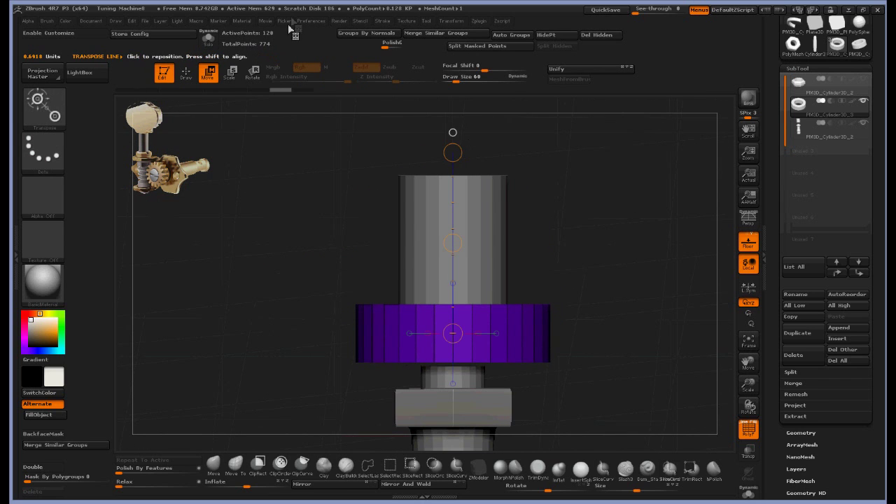
- Scale the cylinder ring down slightly around the post and adjust its height just above the hexagonal collar
{"action": "left_click", "coordinate": [233, 74]}
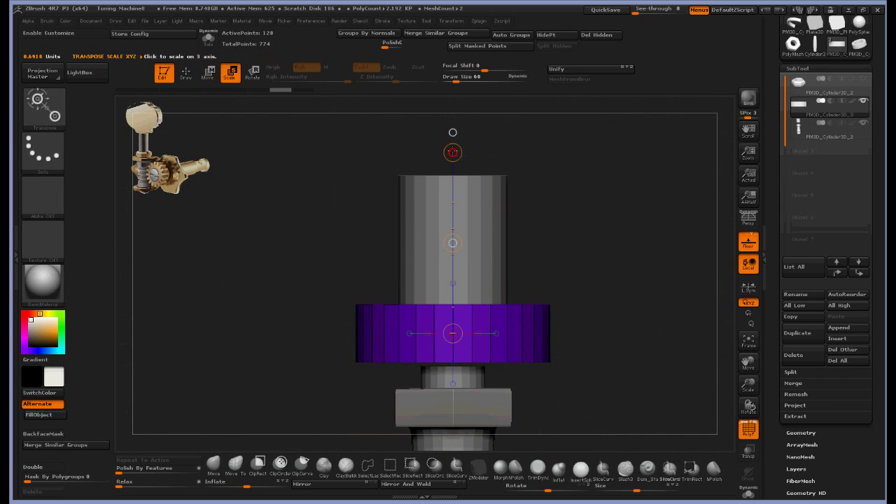
{"action": "left_click_drag", "start_coordinate": [483, 114], "coordinate": [450, 155]}
{"action": "right_click_drag", "start_coordinate": [454, 222], "coordinate": [472, 219]}
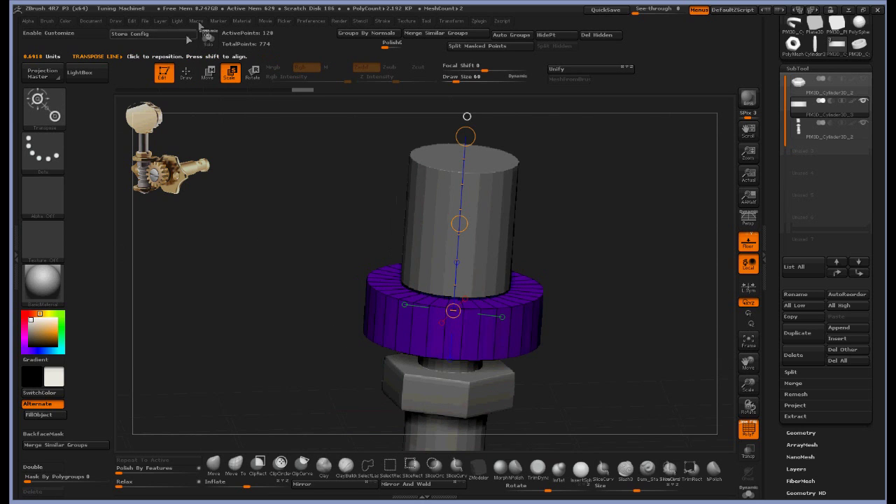
{"action": "left_click", "coordinate": [208, 73]}
{"action": "left_click_drag", "start_coordinate": [460, 224], "coordinate": [461, 222]}
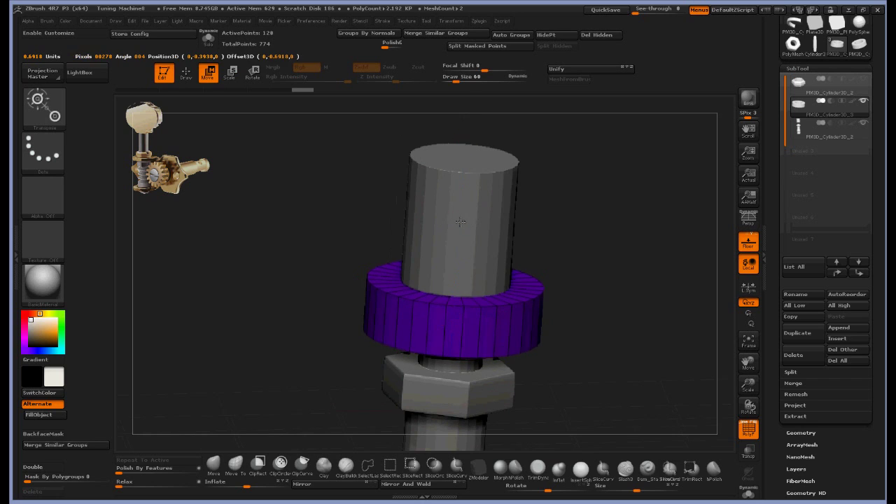
{"action": "left_click_drag", "start_coordinate": [610, 218], "coordinate": [616, 171]}
{"action": "left_click_drag", "start_coordinate": [468, 141], "coordinate": [497, 174]}
{"action": "left_click_drag", "start_coordinate": [407, 148], "coordinate": [410, 132]}
{"action": "left_click_drag", "start_coordinate": [539, 199], "coordinate": [546, 238]}
{"action": "left_click", "coordinate": [186, 73]}
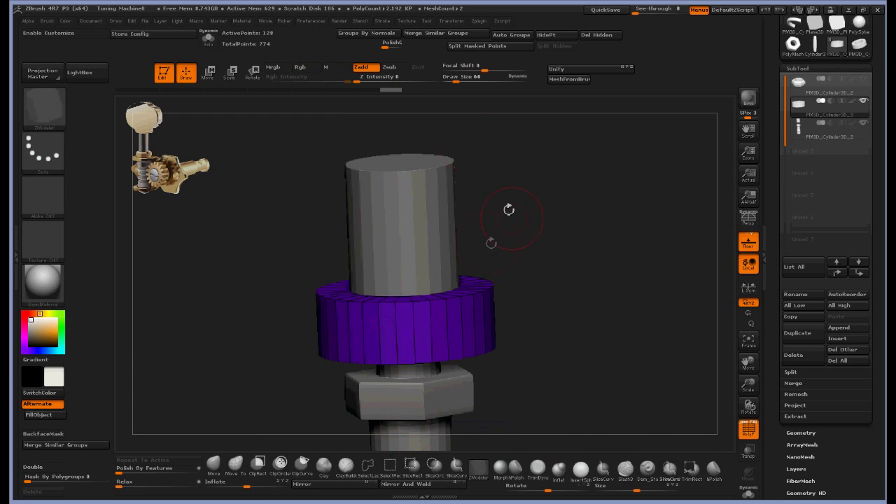
- Insert an edge loop around the cylinder ring's top face, close to the post
{"action": "key", "text": "space"}
{"action": "left_click", "coordinate": [443, 332]}
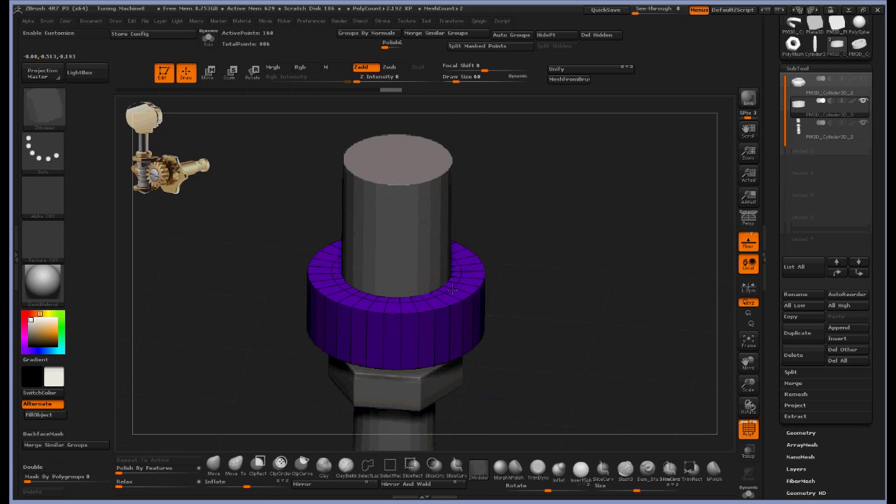
{"action": "left_click_drag", "start_coordinate": [506, 263], "coordinate": [507, 290]}
- Set the polygon action to Polygroup and give the inner loop of the ring's top face its own polygroup
{"action": "key", "text": "space"}
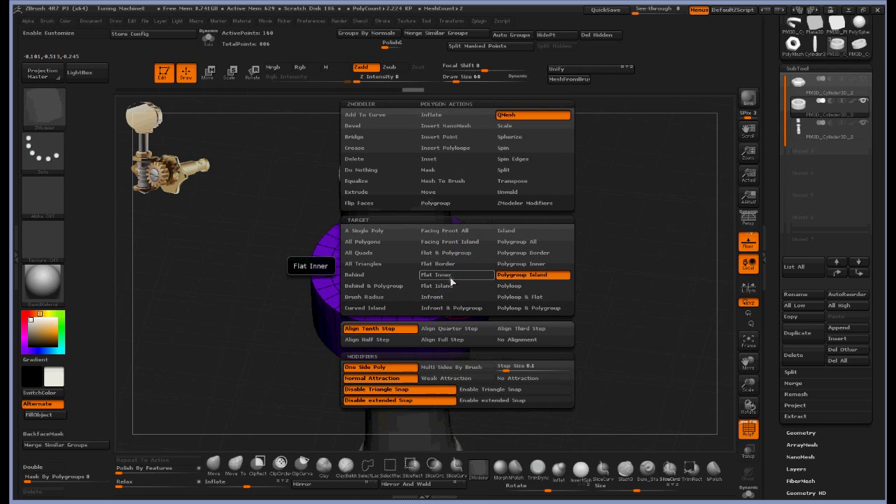
{"action": "left_click", "coordinate": [450, 209]}
{"action": "left_click", "coordinate": [455, 295]}
{"action": "key", "text": "ctrl+z"}
{"action": "left_click_drag", "start_coordinate": [589, 206], "coordinate": [588, 294], "text": "alt"}
{"action": "left_click", "coordinate": [433, 326]}
{"action": "left_click", "coordinate": [433, 326]}
{"action": "mouse_move", "coordinate": [664, 256]}
{"action": "left_mouse_down"}
{"action": "mouse_move", "coordinate": [685, 252]}
{"action": "mouse_move", "coordinate": [652, 259]}
{"action": "left_mouse_up"}
- Raise the inner polygroup of the ring's top with QMesh, and delete the step's edge loop to bevel the outer rim
{"action": "key", "text": "space"}
{"action": "left_click", "coordinate": [521, 115]}
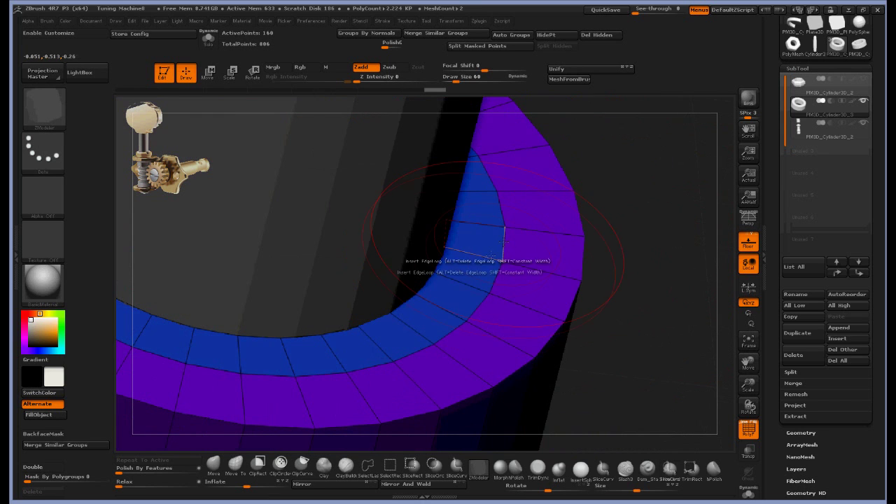
{"action": "left_click_drag", "start_coordinate": [456, 301], "coordinate": [470, 207]}
{"action": "left_click_drag", "start_coordinate": [672, 211], "coordinate": [700, 287]}
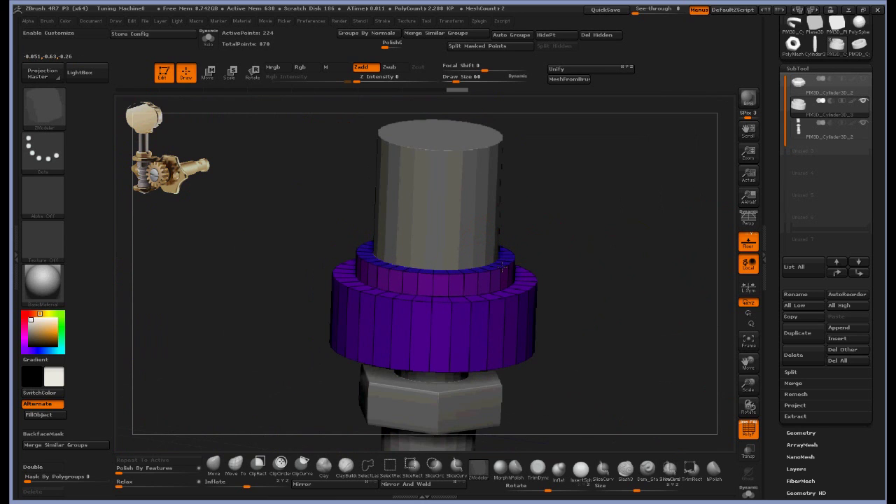
{"action": "left_click", "coordinate": [472, 296], "text": "alt"}
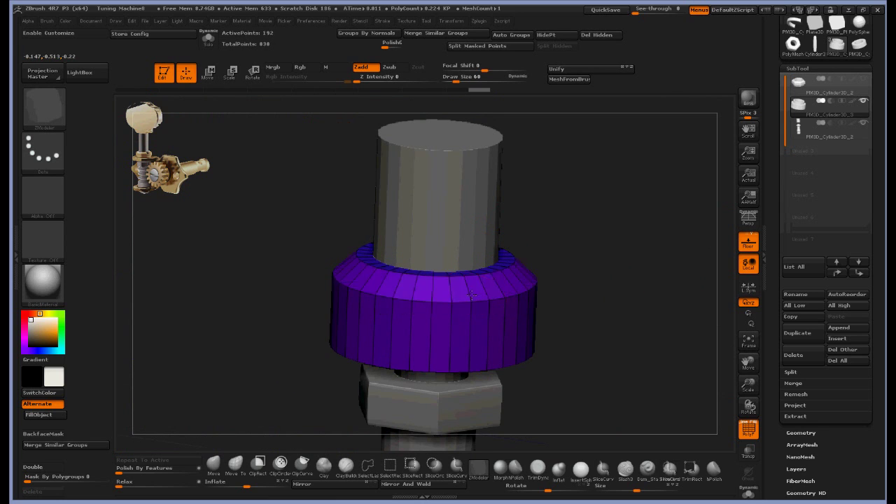
- Insert an edge loop near the ring's lower edge and give the narrow bottom band its own polygroup
{"action": "key", "text": "d"}
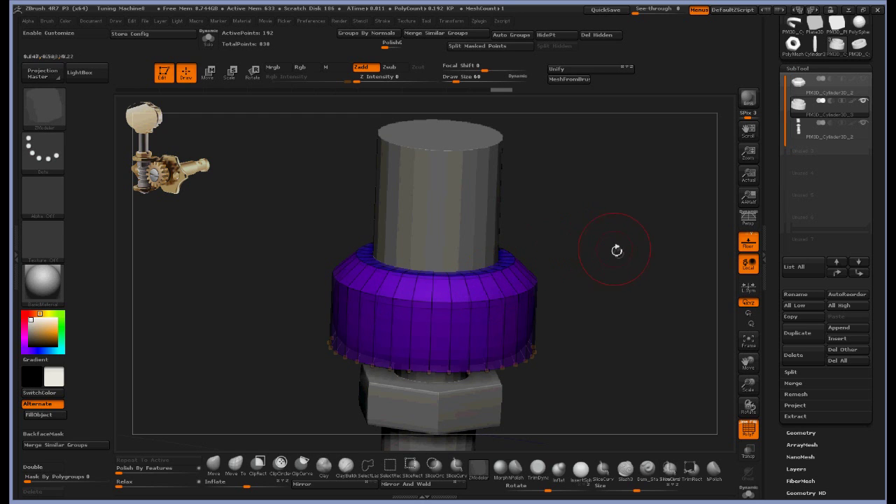
{"action": "key", "text": "shift+d"}
{"action": "left_click_drag", "start_coordinate": [628, 258], "coordinate": [610, 275]}
{"action": "left_click_drag", "start_coordinate": [555, 304], "coordinate": [591, 303]}
{"action": "key", "text": "space"}
{"action": "left_click", "coordinate": [426, 210]}
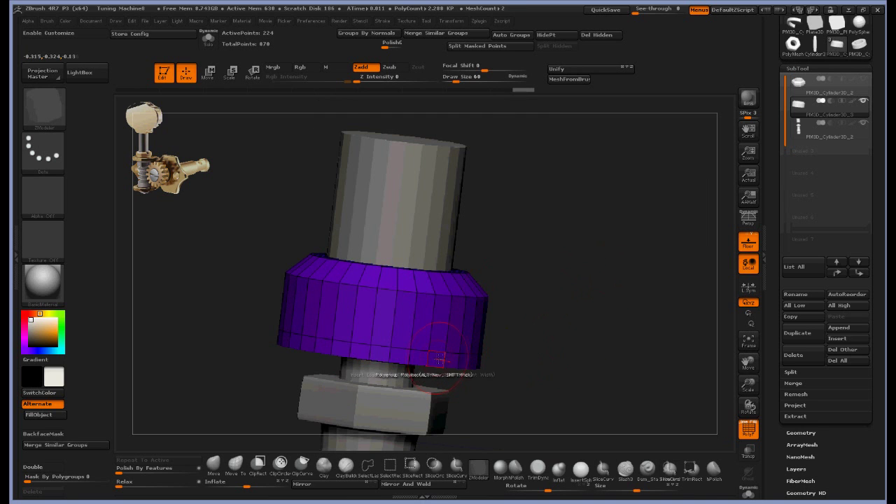
{"action": "left_click", "coordinate": [439, 362]}
- Push the ring's bottom band inward with QMesh and delete the leftover edge loop beneath it
{"action": "key", "text": "space"}
{"action": "left_click", "coordinate": [483, 117]}
{"action": "left_click_drag", "start_coordinate": [598, 275], "coordinate": [574, 288]}
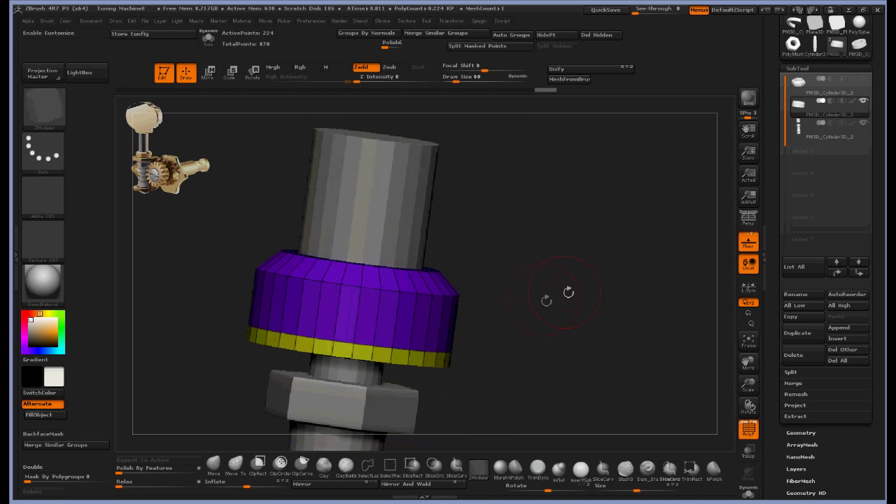
{"action": "left_click", "coordinate": [429, 362]}
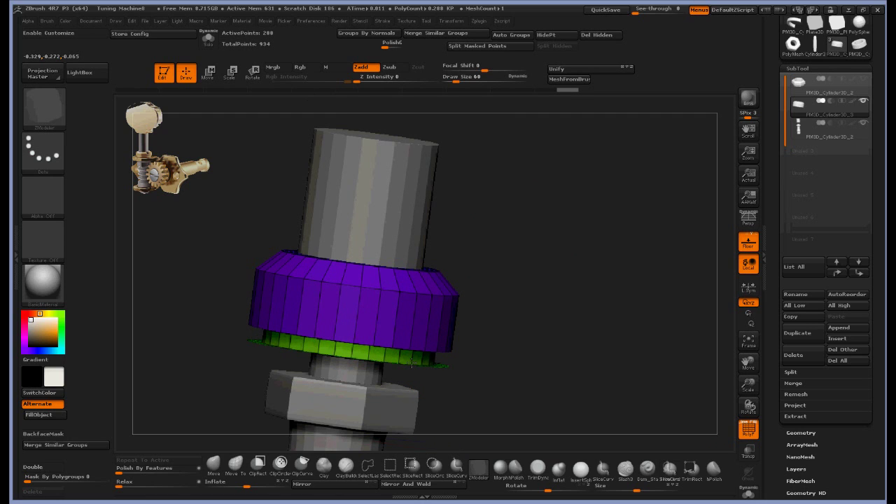
{"action": "left_click_drag", "start_coordinate": [471, 335], "coordinate": [474, 360]}
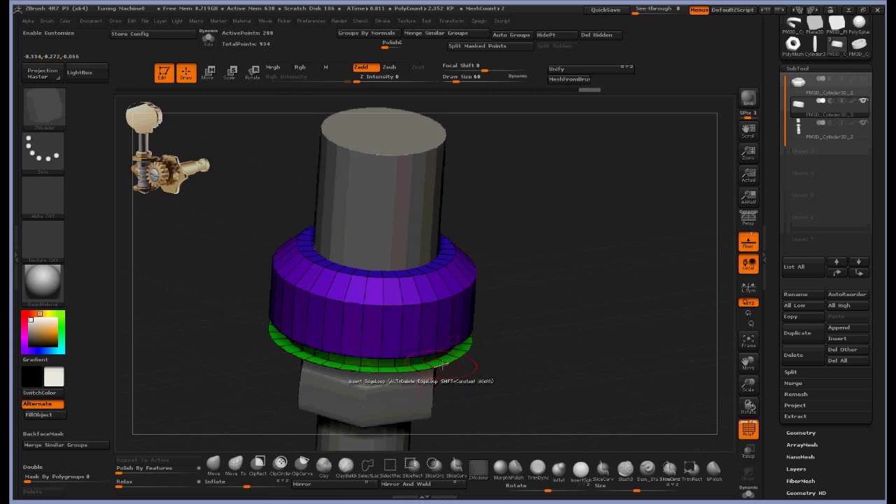
{"action": "left_click", "coordinate": [446, 370], "text": "alt"}
- Insert an edge loop around the ring's outer side wall
{"action": "left_click_drag", "start_coordinate": [509, 369], "coordinate": [555, 325]}
{"action": "left_click_drag", "start_coordinate": [590, 364], "coordinate": [521, 248], "text": "alt"}
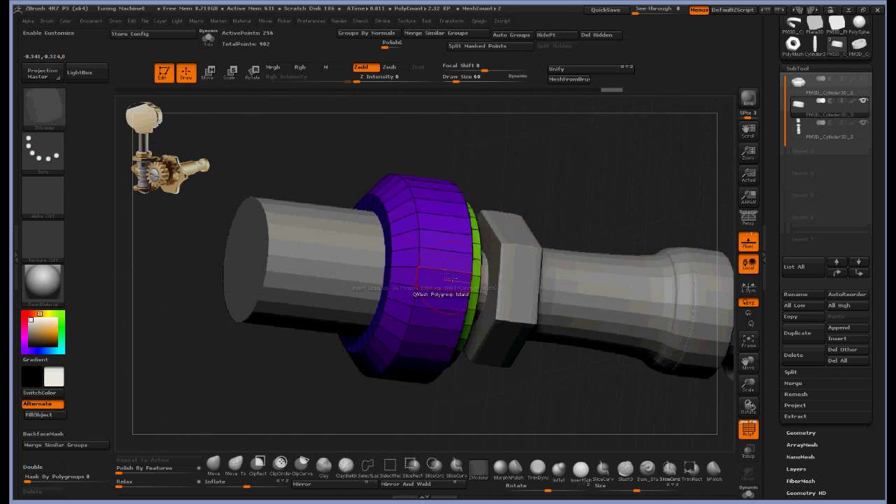
{"action": "left_click_drag", "start_coordinate": [569, 197], "coordinate": [613, 217]}
{"action": "left_click_drag", "start_coordinate": [544, 232], "coordinate": [545, 245]}
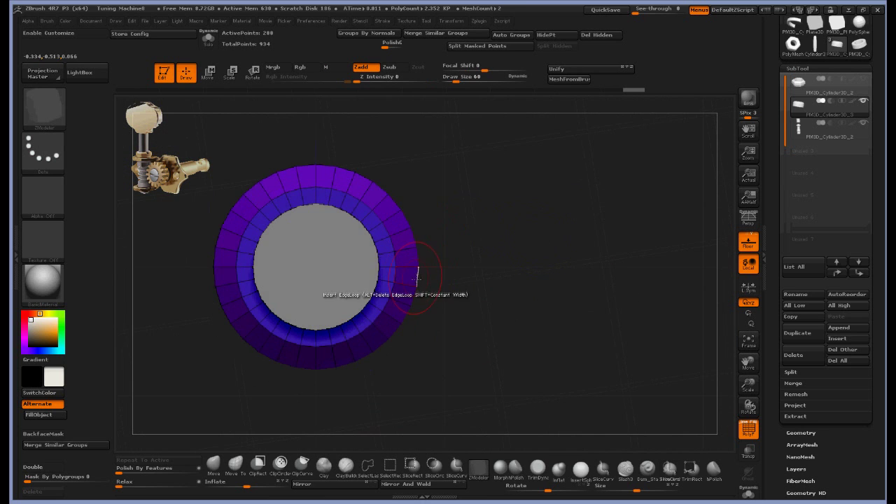
- Mark the polygons on two opposite sides of the ring's upper rim and push them in with QMesh to cut slots
{"action": "left_click_drag", "start_coordinate": [226, 258], "coordinate": [245, 260], "text": "alt"}
{"action": "left_click_drag", "start_coordinate": [558, 302], "coordinate": [392, 299]}
{"action": "left_click_drag", "start_coordinate": [238, 332], "coordinate": [409, 297]}
{"action": "left_click_drag", "start_coordinate": [689, 294], "coordinate": [624, 251]}
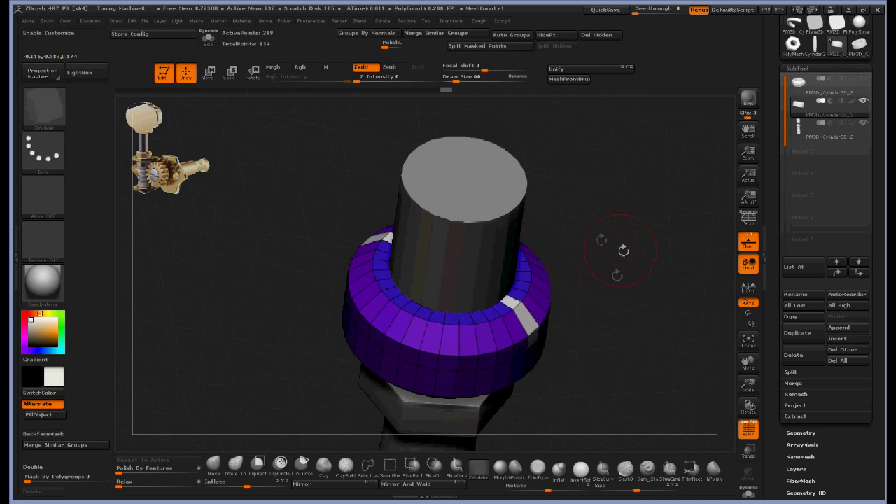
{"action": "left_click_drag", "start_coordinate": [528, 324], "coordinate": [525, 339]}
{"action": "left_click_drag", "start_coordinate": [623, 285], "coordinate": [703, 297]}
- Turn on the dynamic subdivision preview, set the edge action to Crease, and crease the edge loops of the slotted ring
{"action": "key", "text": "d"}
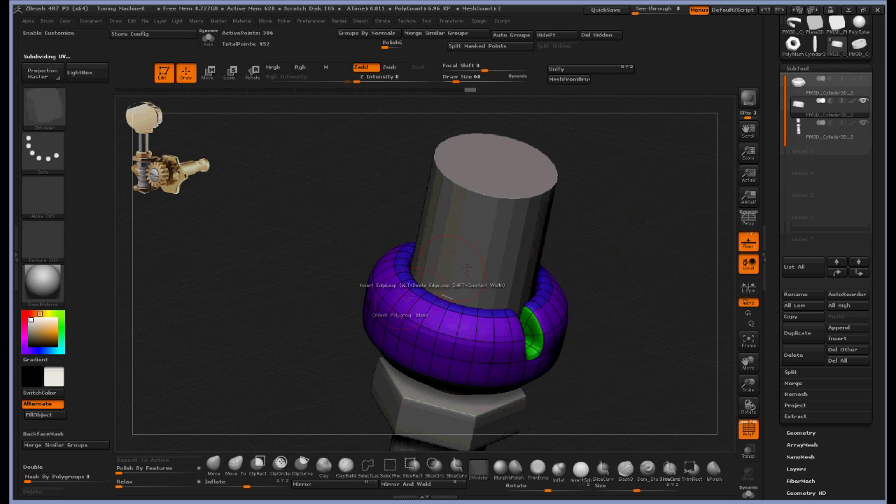
{"action": "key", "text": "space"}
{"action": "left_click", "coordinate": [372, 281]}
{"action": "left_click", "coordinate": [372, 342]}
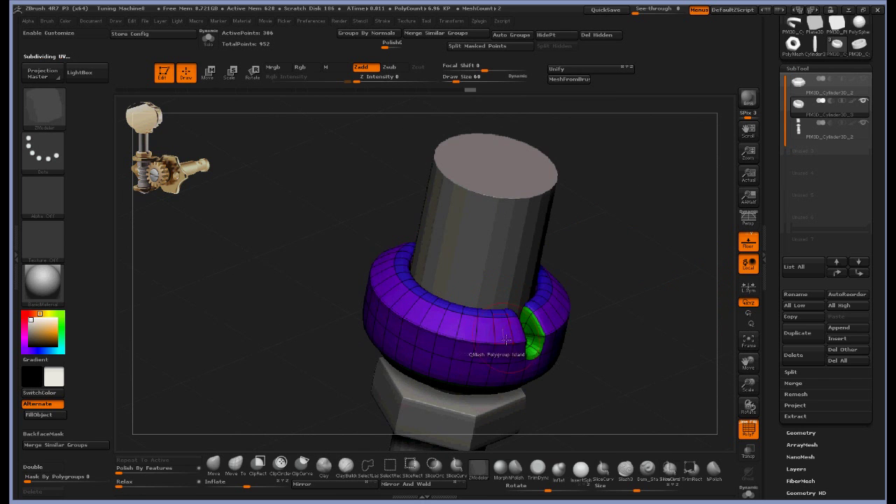
{"action": "right_click_drag", "start_coordinate": [506, 339], "coordinate": [562, 306]}
{"action": "right_click_drag", "start_coordinate": [571, 392], "coordinate": [559, 359]}
{"action": "left_click_drag", "start_coordinate": [555, 369], "coordinate": [587, 367]}
{"action": "right_click_drag", "start_coordinate": [629, 359], "coordinate": [595, 351]}
- Change the Crease target and crease the edges bordering the slot
{"action": "key", "text": "space"}
{"action": "left_click", "coordinate": [486, 307]}
{"action": "right_click_drag", "start_coordinate": [533, 338], "coordinate": [596, 308]}
{"action": "right_click_drag", "start_coordinate": [523, 297], "coordinate": [634, 272]}
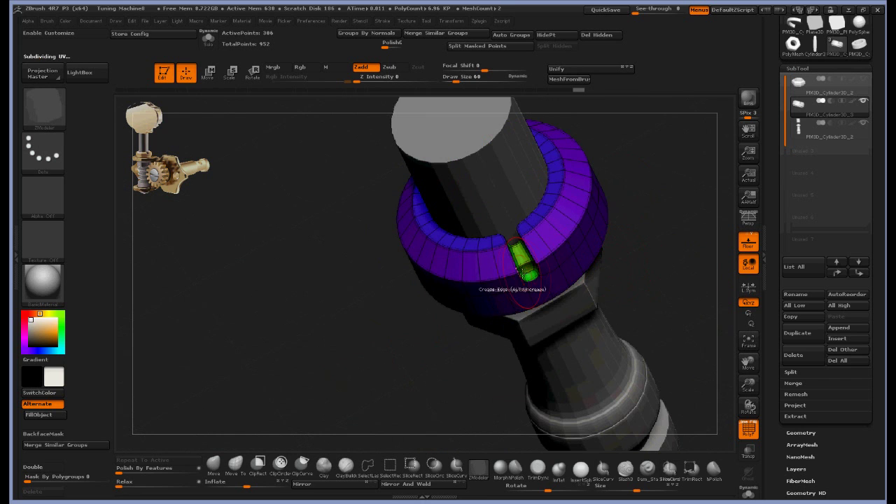
{"action": "mouse_move", "coordinate": [531, 274]}
{"action": "right_mouse_down"}
{"action": "mouse_move", "coordinate": [511, 277]}
{"action": "mouse_move", "coordinate": [523, 279]}
{"action": "right_mouse_up"}
{"action": "right_click_drag", "start_coordinate": [645, 231], "coordinate": [543, 260], "text": "ctrl"}
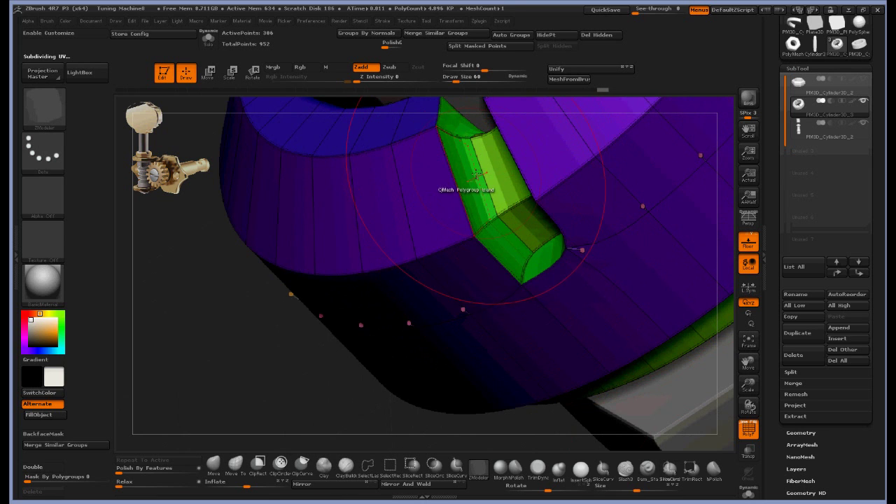
{"action": "left_click_drag", "start_coordinate": [479, 176], "coordinate": [501, 178]}
{"action": "key", "text": "ctrl+z"}
{"action": "right_click_drag", "start_coordinate": [501, 178], "coordinate": [554, 231]}
{"action": "left_click_drag", "start_coordinate": [554, 232], "coordinate": [559, 228]}
{"action": "key", "text": "ctrl+z"}
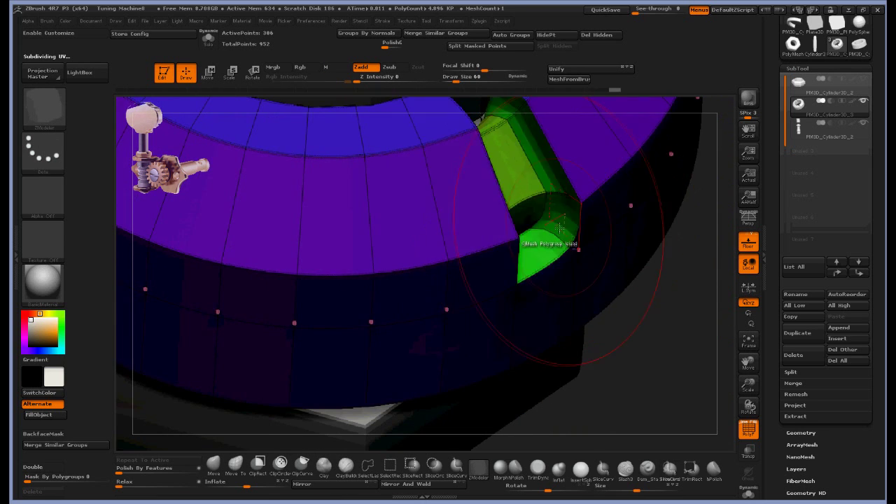
{"action": "mouse_move", "coordinate": [569, 241]}
{"action": "right_mouse_down"}
{"action": "mouse_move", "coordinate": [574, 230]}
{"action": "mouse_move", "coordinate": [514, 233]}
{"action": "right_mouse_up"}
{"action": "left_click_drag", "start_coordinate": [515, 233], "coordinate": [522, 237]}
{"action": "key", "text": "ctrl+z"}
- Turn off the dynamic subdivision preview and isolate the slot's polygroup with double-sided display to inspect its inner faces
{"action": "right_click_drag", "start_coordinate": [523, 237], "coordinate": [308, 183]}
{"action": "left_click_drag", "start_coordinate": [302, 182], "coordinate": [309, 181]}
{"action": "right_click_drag", "start_coordinate": [308, 164], "coordinate": [292, 272]}
{"action": "right_click_drag", "start_coordinate": [390, 197], "coordinate": [441, 284]}
{"action": "left_click_drag", "start_coordinate": [441, 283], "coordinate": [380, 321]}
{"action": "right_click_drag", "start_coordinate": [380, 321], "coordinate": [323, 241]}
{"action": "right_click_drag", "start_coordinate": [341, 357], "coordinate": [362, 383]}
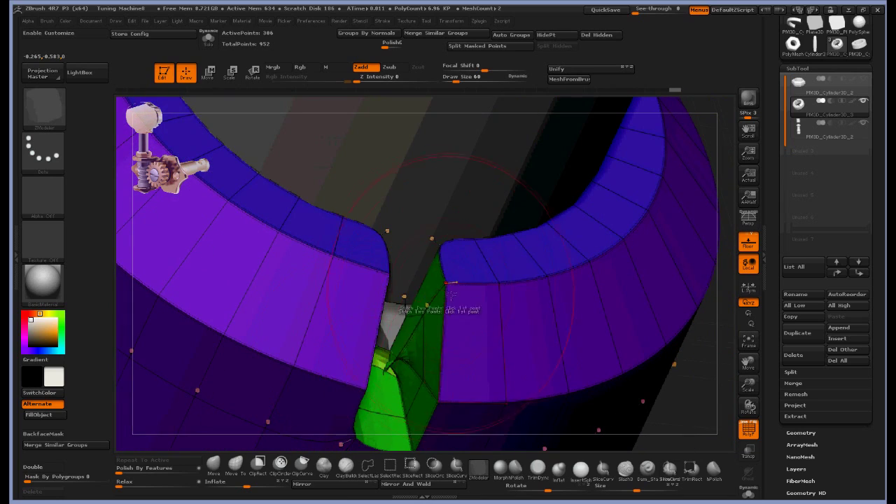
{"action": "key", "text": "shift+d"}
{"action": "right_click_drag", "start_coordinate": [402, 332], "coordinate": [504, 294]}
{"action": "left_click", "coordinate": [389, 391], "text": "ctrl+shift"}
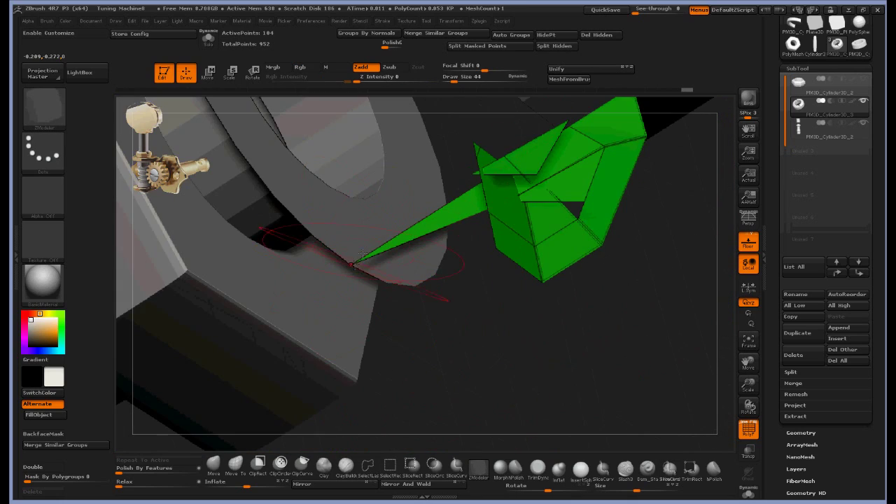
{"action": "right_click_drag", "start_coordinate": [362, 254], "coordinate": [510, 433]}
{"action": "left_click", "coordinate": [44, 469]}
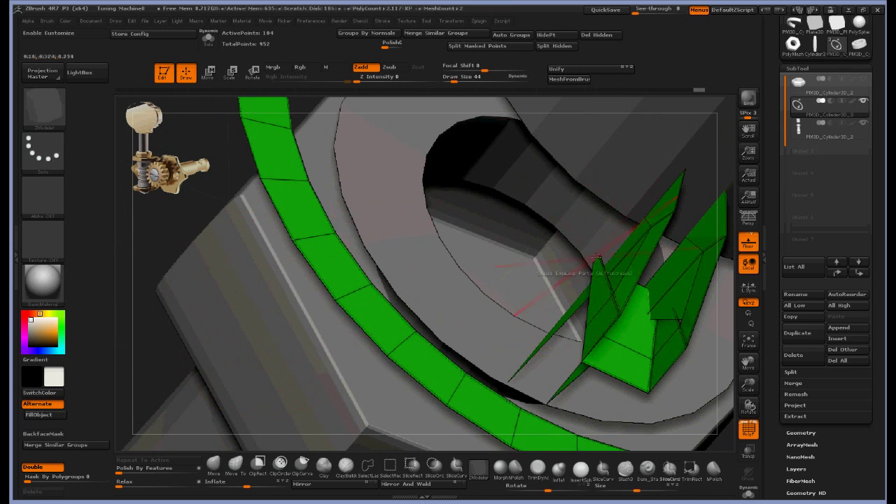
- Stitch the stray points of the isolated slot faces onto the neighbouring corner points and show the whole ring again
{"action": "right_click_drag", "start_coordinate": [595, 257], "coordinate": [591, 364]}
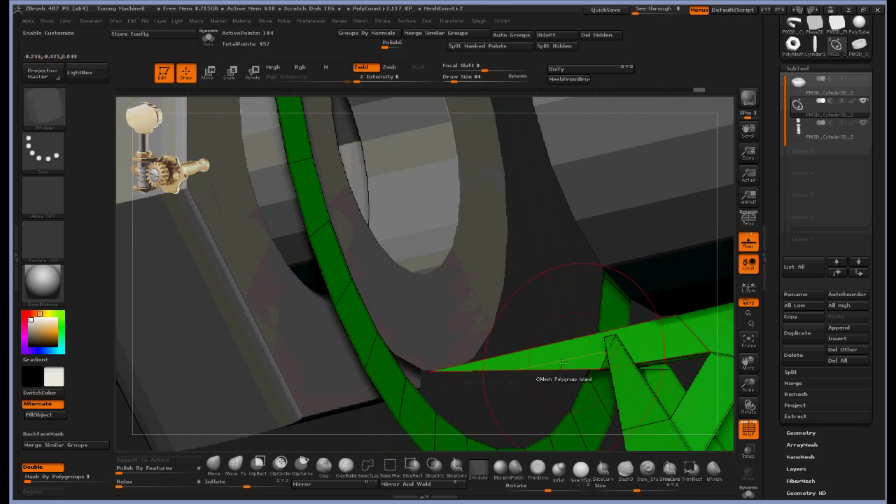
{"action": "left_click", "coordinate": [602, 368]}
{"action": "right_click_drag", "start_coordinate": [560, 365], "coordinate": [403, 343]}
{"action": "left_click", "coordinate": [361, 395]}
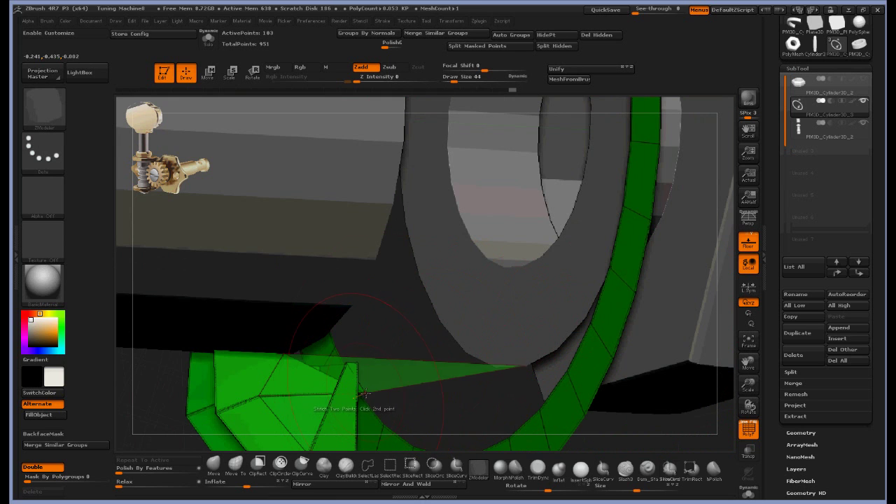
{"action": "right_click_drag", "start_coordinate": [427, 363], "coordinate": [428, 381]}
{"action": "left_click", "coordinate": [362, 395]}
{"action": "left_click", "coordinate": [361, 374]}
{"action": "right_click_drag", "start_coordinate": [385, 357], "coordinate": [329, 354]}
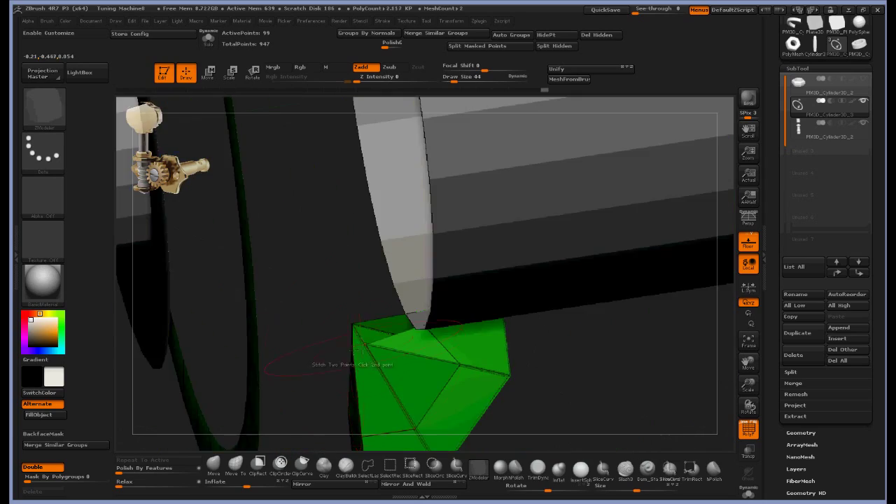
{"action": "left_click", "coordinate": [325, 353], "text": "ctrl+shift"}
- Stitch the duplicate points at the slot's upper rim and side wall together
{"action": "right_click_drag", "start_coordinate": [140, 368], "coordinate": [290, 306]}
{"action": "right_click_drag", "start_coordinate": [359, 209], "coordinate": [365, 169]}
{"action": "left_click", "coordinate": [356, 152]}
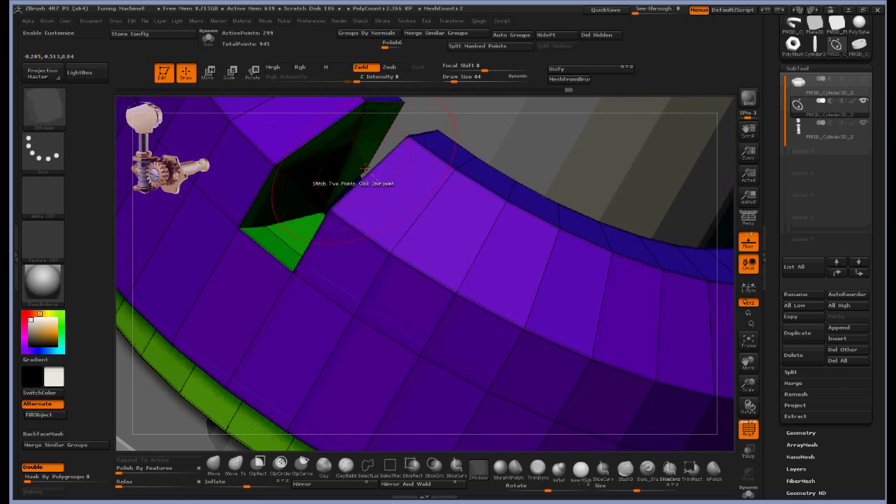
{"action": "left_click", "coordinate": [328, 210]}
{"action": "left_click", "coordinate": [325, 213]}
{"action": "right_click_drag", "start_coordinate": [327, 212], "coordinate": [492, 278]}
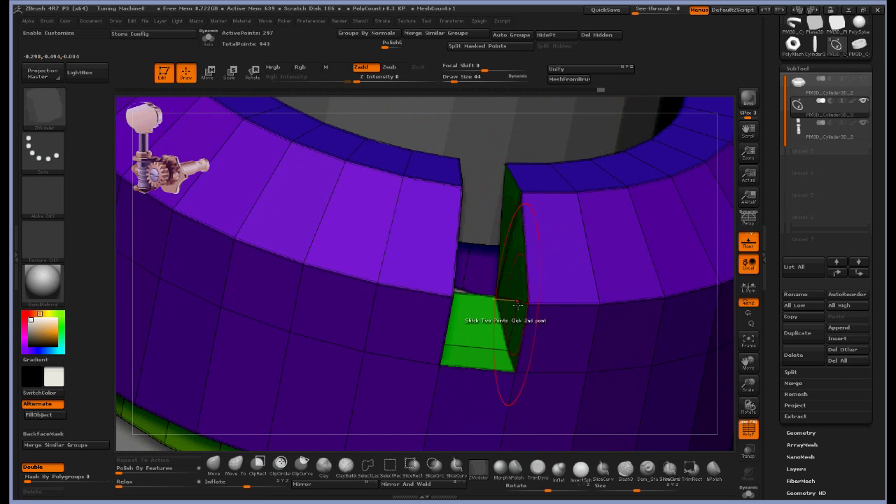
{"action": "left_click", "coordinate": [500, 299]}
- Stitch the leftover points on the slot's floor and inner wall to clean up its geometry
{"action": "right_click_drag", "start_coordinate": [498, 301], "coordinate": [262, 269]}
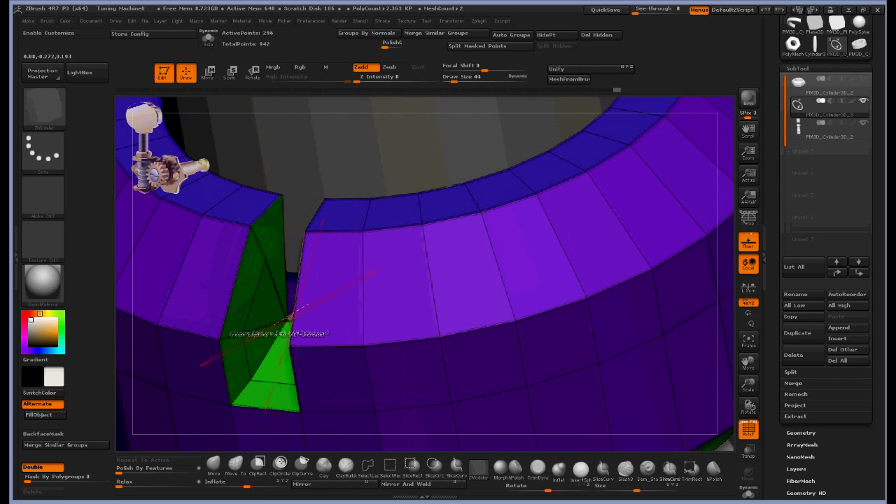
{"action": "left_click", "coordinate": [248, 335]}
{"action": "key", "text": "ctrl+z"}
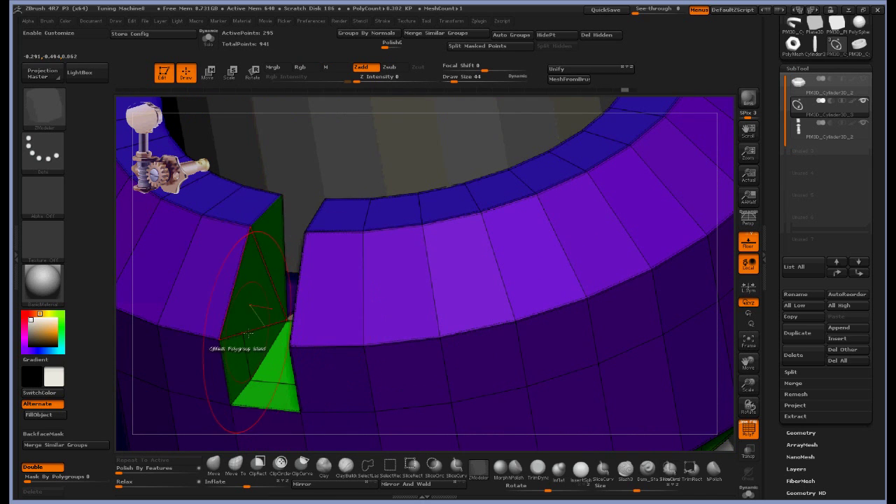
{"action": "left_click", "coordinate": [288, 322]}
{"action": "right_click_drag", "start_coordinate": [288, 323], "coordinate": [382, 362]}
{"action": "left_click", "coordinate": [363, 328]}
{"action": "right_click_drag", "start_coordinate": [363, 329], "coordinate": [286, 358]}
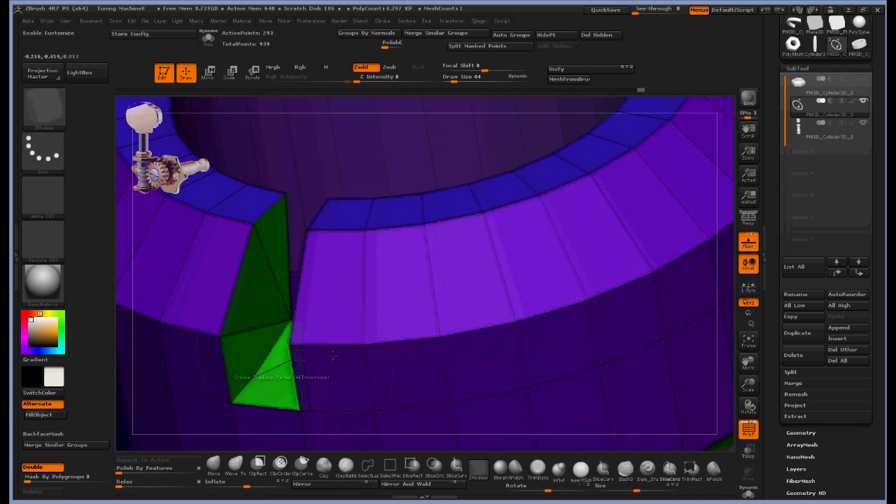
{"action": "left_click", "coordinate": [247, 380]}
{"action": "left_click", "coordinate": [285, 327]}
{"action": "right_click_drag", "start_coordinate": [291, 320], "coordinate": [389, 345]}
- Mirror and weld the ring so the repaired slot is copied to the opposite side
{"action": "left_click", "coordinate": [754, 346]}
{"action": "right_click_drag", "start_coordinate": [659, 339], "coordinate": [602, 336]}
{"action": "right_click_drag", "start_coordinate": [637, 329], "coordinate": [601, 274]}
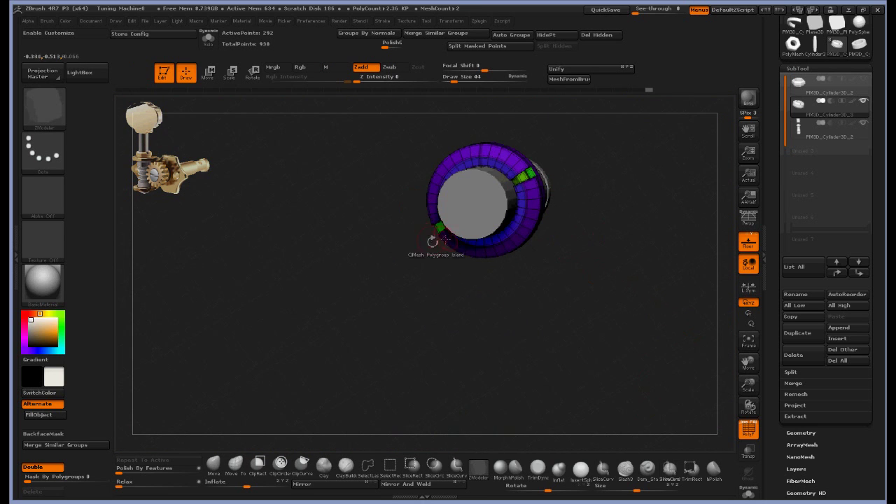
{"action": "right_click_drag", "start_coordinate": [432, 241], "coordinate": [473, 221]}
{"action": "left_click", "coordinate": [435, 488]}
{"action": "right_click_drag", "start_coordinate": [521, 393], "coordinate": [748, 177]}
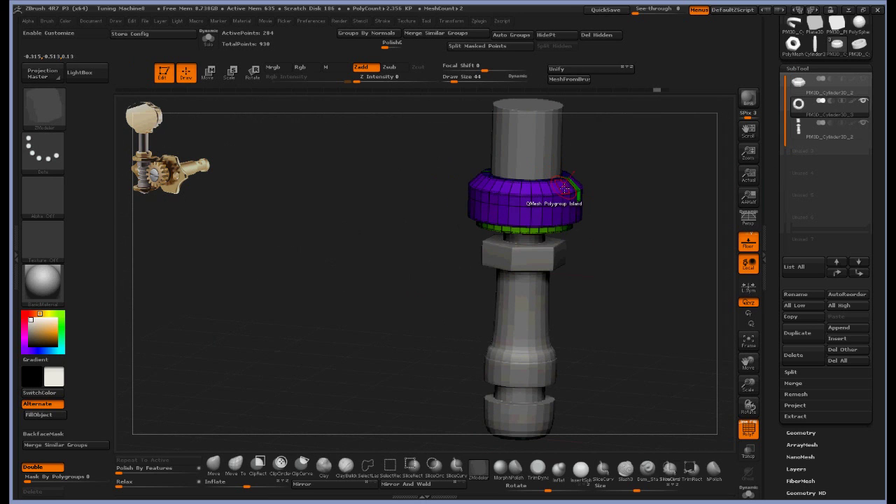
- Set the polygon action to Polygroup and try to regroup the polyloop on the ring's bevelled top
{"action": "key", "text": "space"}
{"action": "left_click", "coordinate": [549, 205]}
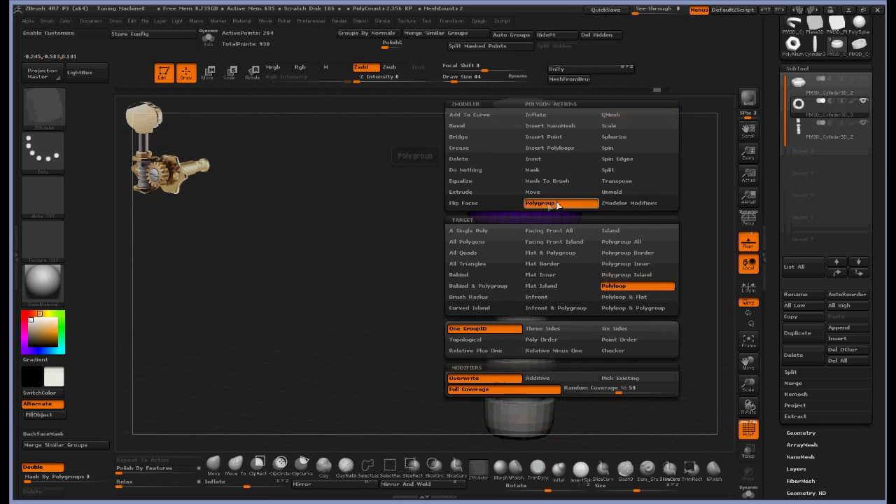
{"action": "left_click_drag", "start_coordinate": [635, 169], "coordinate": [674, 344], "text": "alt"}
{"action": "left_click_drag", "start_coordinate": [708, 295], "coordinate": [455, 294]}
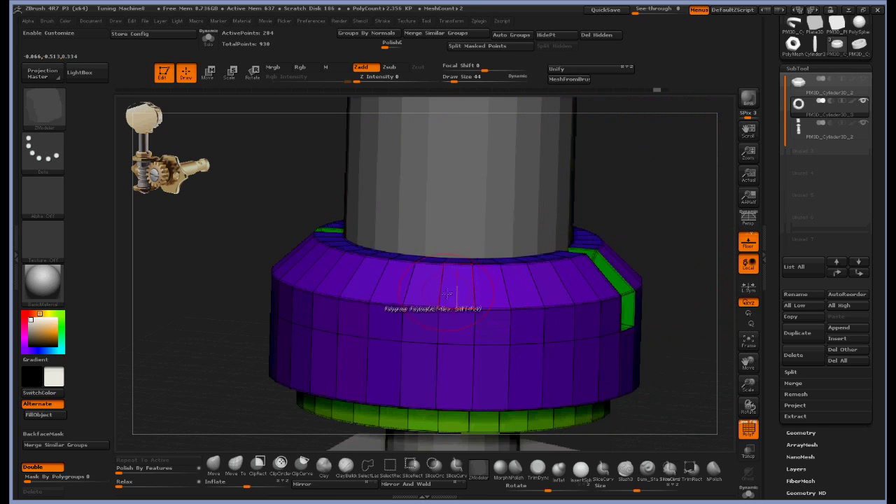
{"action": "left_click", "coordinate": [453, 287]}
{"action": "key", "text": "ctrl+z"}
{"action": "left_click", "coordinate": [455, 288]}
- Mark all bevelled polygons around the ring's top between the two slots as a temporary selection
{"action": "mouse_move", "coordinate": [689, 210]}
{"action": "left_mouse_down"}
{"action": "mouse_move", "coordinate": [591, 232]}
{"action": "mouse_move", "coordinate": [649, 203]}
{"action": "left_mouse_up"}
{"action": "mouse_move", "coordinate": [607, 280]}
{"action": "left_mouse_down", "text": "alt"}
{"action": "mouse_move", "coordinate": [457, 302]}
{"action": "mouse_move", "coordinate": [359, 293]}
{"action": "left_mouse_up", "text": "alt"}
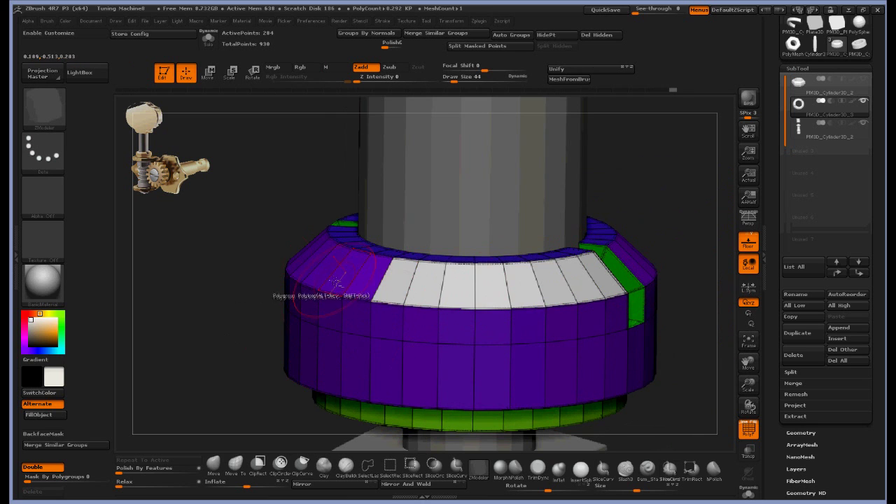
{"action": "left_click_drag", "start_coordinate": [228, 276], "coordinate": [305, 270]}
{"action": "left_click_drag", "start_coordinate": [246, 261], "coordinate": [213, 257], "text": "alt"}
{"action": "left_click", "coordinate": [213, 257]}
{"action": "left_click_drag", "start_coordinate": [536, 254], "coordinate": [429, 268]}
{"action": "mouse_move", "coordinate": [493, 276]}
{"action": "left_mouse_down", "text": "alt"}
{"action": "mouse_move", "coordinate": [428, 272]}
{"action": "mouse_move", "coordinate": [188, 202]}
{"action": "left_mouse_up", "text": "alt"}
{"action": "mouse_move", "coordinate": [582, 218]}
{"action": "left_mouse_down"}
{"action": "mouse_move", "coordinate": [616, 262]}
{"action": "mouse_move", "coordinate": [571, 301]}
{"action": "left_mouse_up"}
{"action": "left_click_drag", "start_coordinate": [472, 241], "coordinate": [406, 259], "text": "alt"}
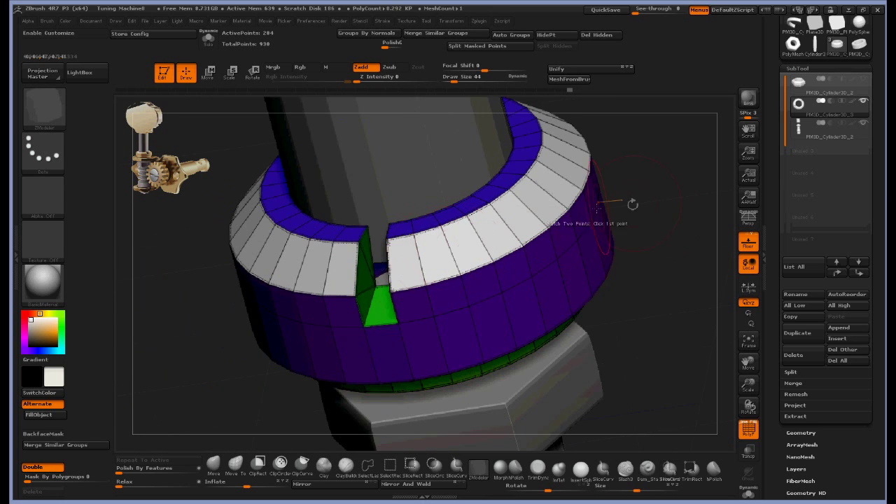
- Set the polygon action to Scale with the Polygroup Island target and scale the ring's bevelled top about the mesh center
{"action": "left_click_drag", "start_coordinate": [632, 204], "coordinate": [649, 151]}
{"action": "key", "text": "space"}
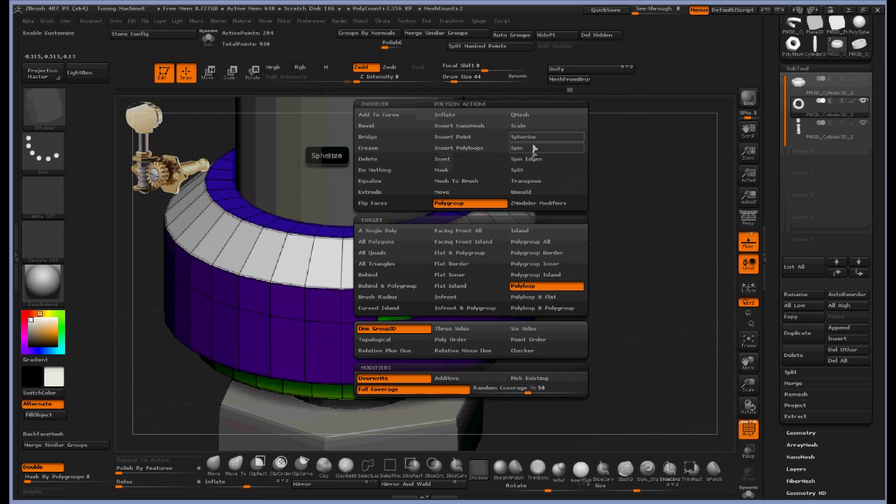
{"action": "left_click", "coordinate": [532, 131]}
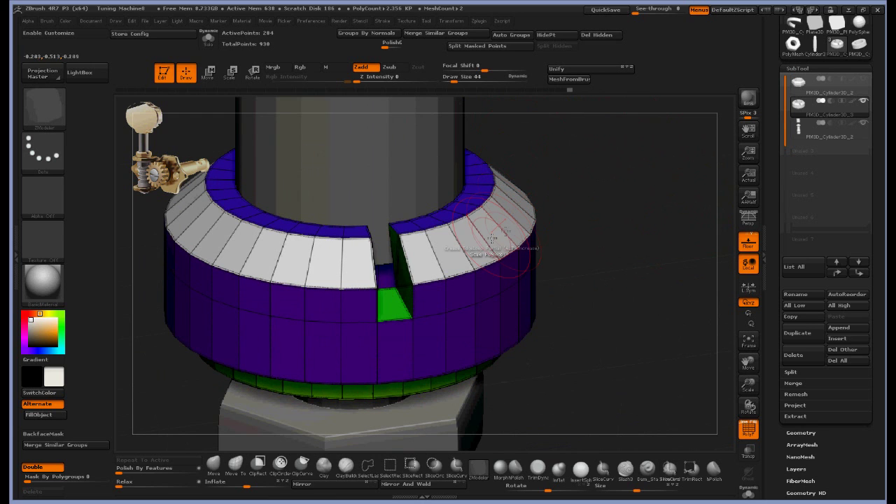
{"action": "left_click_drag", "start_coordinate": [496, 239], "coordinate": [492, 236]}
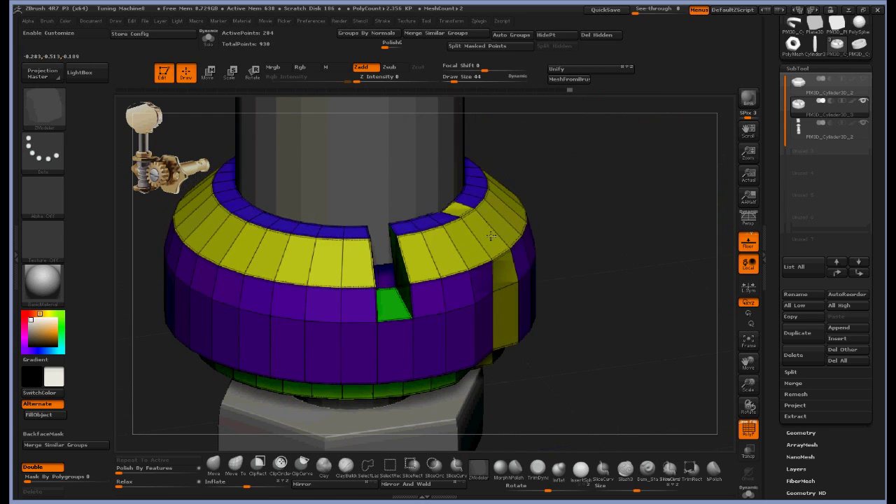
{"action": "key", "text": "ctrl+z"}
{"action": "key", "text": "space"}
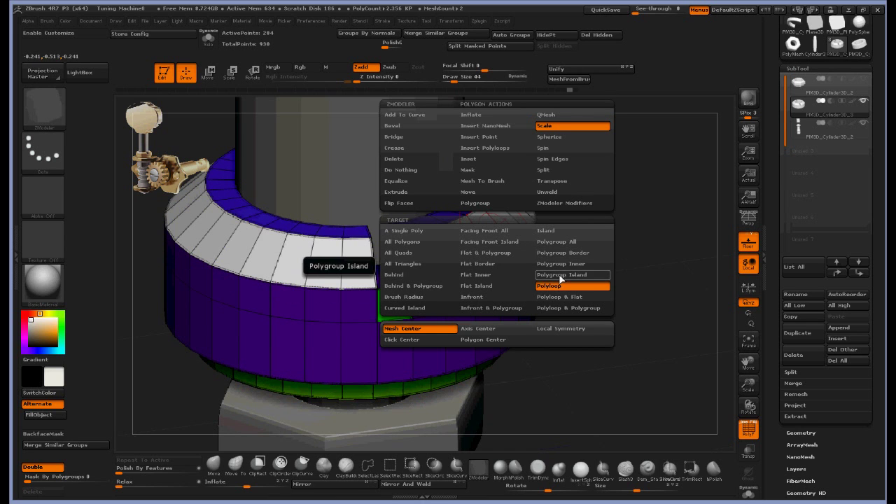
{"action": "left_click", "coordinate": [560, 275]}
{"action": "left_click_drag", "start_coordinate": [470, 238], "coordinate": [474, 243]}
{"action": "left_click_drag", "start_coordinate": [608, 198], "coordinate": [618, 218]}
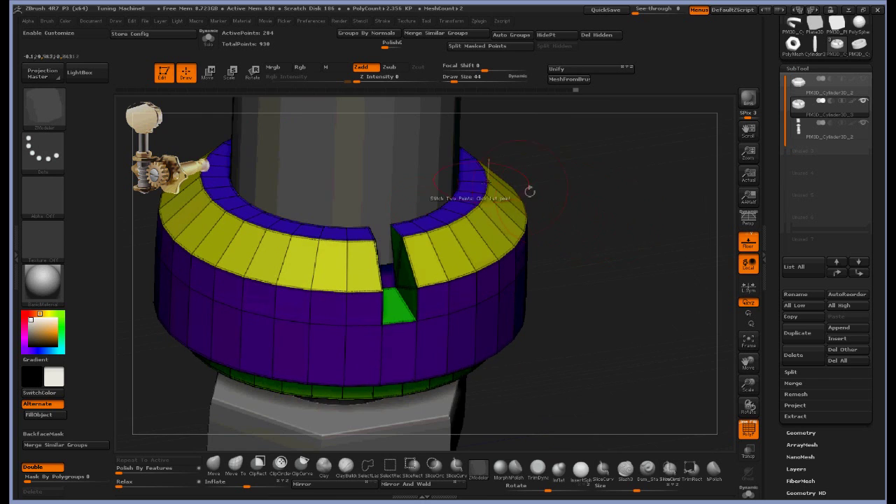
{"action": "left_click_drag", "start_coordinate": [537, 173], "coordinate": [629, 181]}
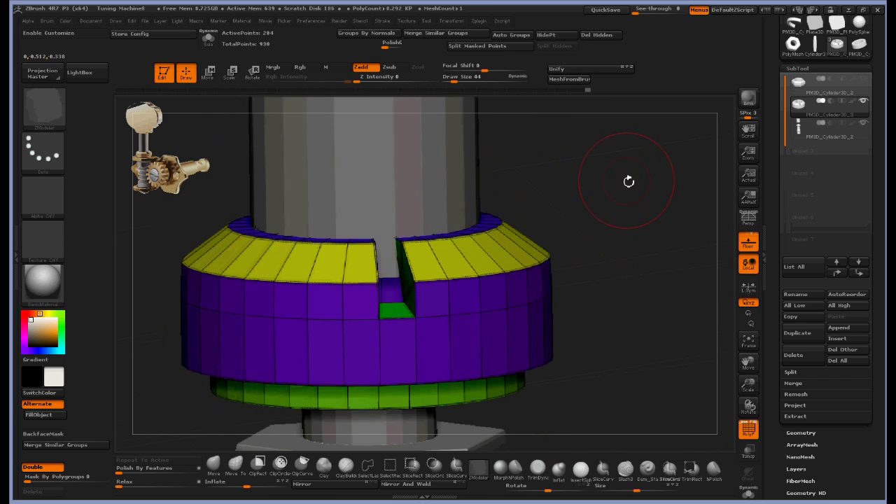
- Set the edge action to Scale with the EdgeLoop Complete target and scale the loops around the ring's outer wall
{"action": "key", "text": "space"}
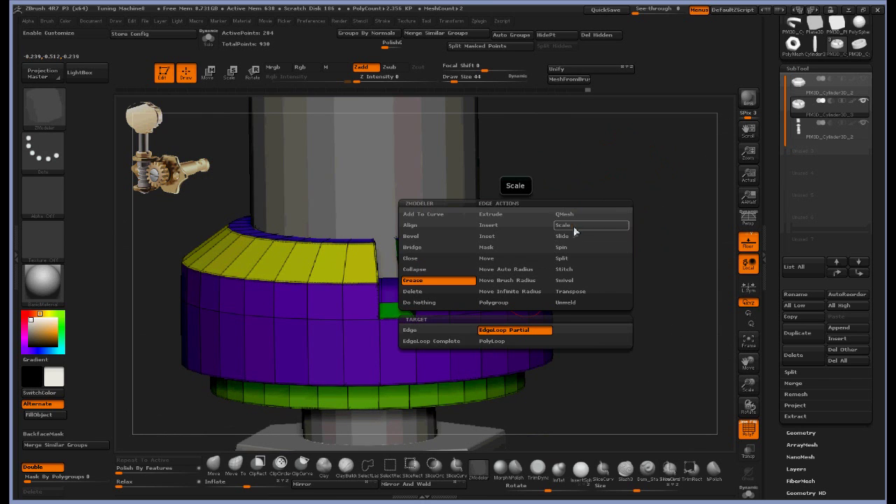
{"action": "left_click", "coordinate": [575, 228]}
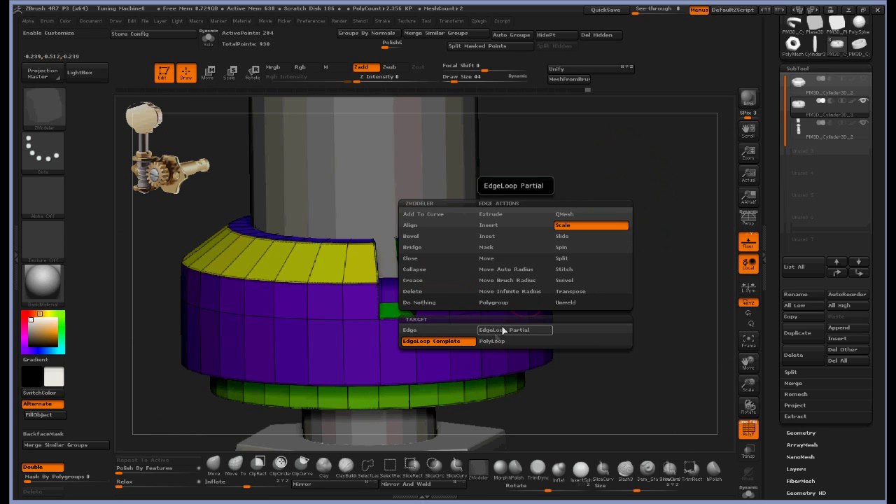
{"action": "left_click", "coordinate": [505, 331]}
{"action": "left_click_drag", "start_coordinate": [521, 302], "coordinate": [522, 311]}
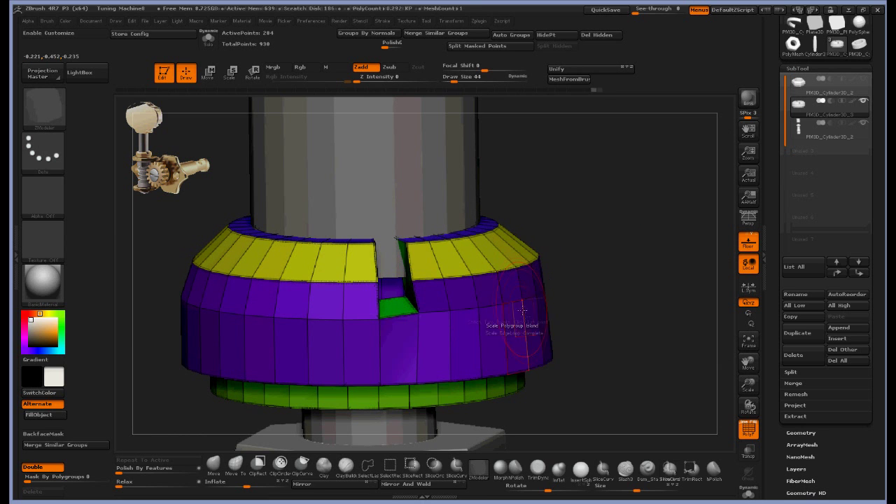
{"action": "left_click_drag", "start_coordinate": [360, 320], "coordinate": [362, 329]}
{"action": "left_click_drag", "start_coordinate": [436, 382], "coordinate": [438, 390]}
{"action": "mouse_move", "coordinate": [629, 271]}
{"action": "left_mouse_down"}
{"action": "mouse_move", "coordinate": [633, 261]}
{"action": "mouse_move", "coordinate": [600, 273]}
{"action": "mouse_move", "coordinate": [625, 278]}
{"action": "left_mouse_up"}
{"action": "left_click_drag", "start_coordinate": [386, 321], "coordinate": [388, 329]}
{"action": "left_click_drag", "start_coordinate": [477, 379], "coordinate": [479, 387]}
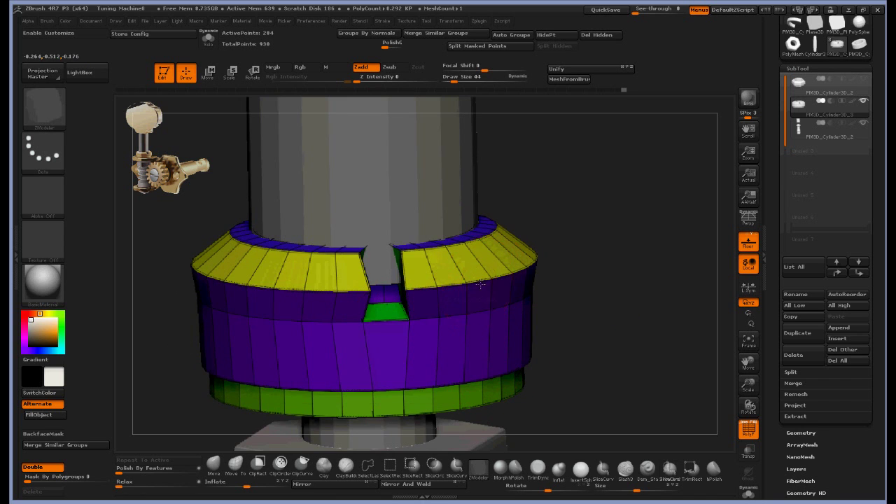
{"action": "left_click_drag", "start_coordinate": [471, 283], "coordinate": [473, 290]}
{"action": "left_click_drag", "start_coordinate": [581, 280], "coordinate": [593, 253]}
{"action": "left_click_drag", "start_coordinate": [481, 251], "coordinate": [536, 245]}
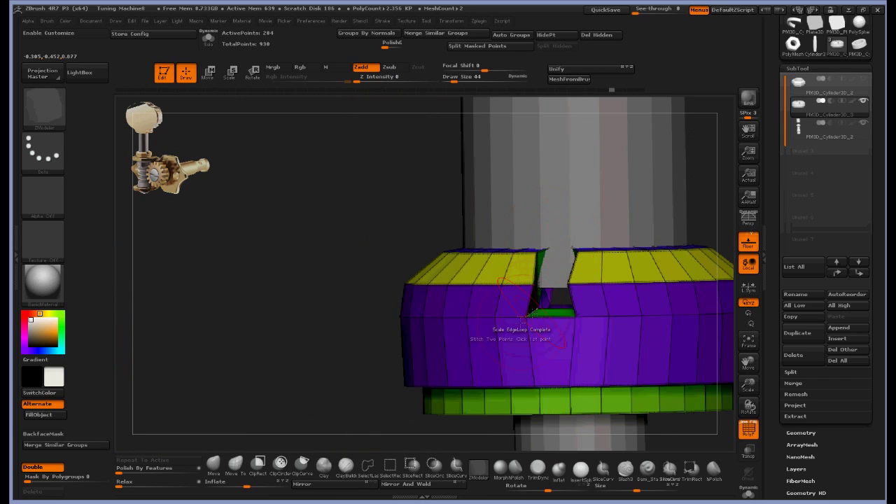
- Set the point action to Move by Brush Radius, reduce the draw size to 6, and solo the ring subtool
{"action": "key", "text": "space"}
{"action": "left_click", "coordinate": [516, 325]}
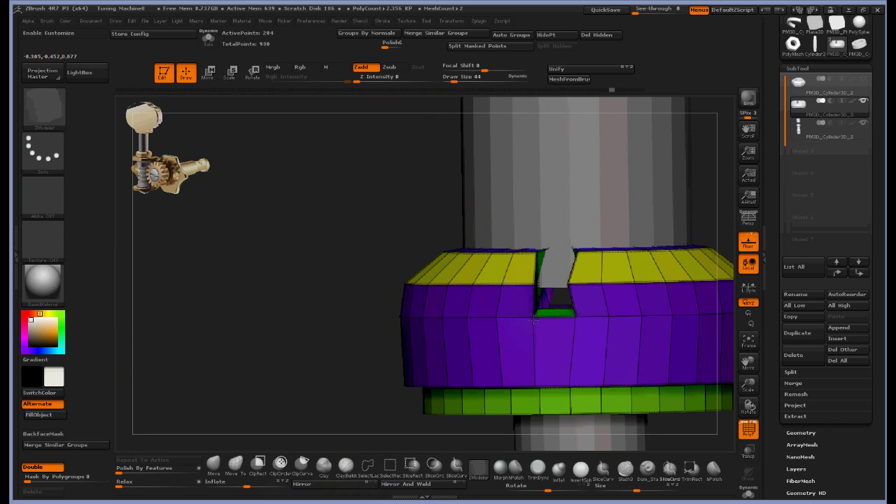
{"action": "right_click_drag", "start_coordinate": [533, 320], "coordinate": [541, 242]}
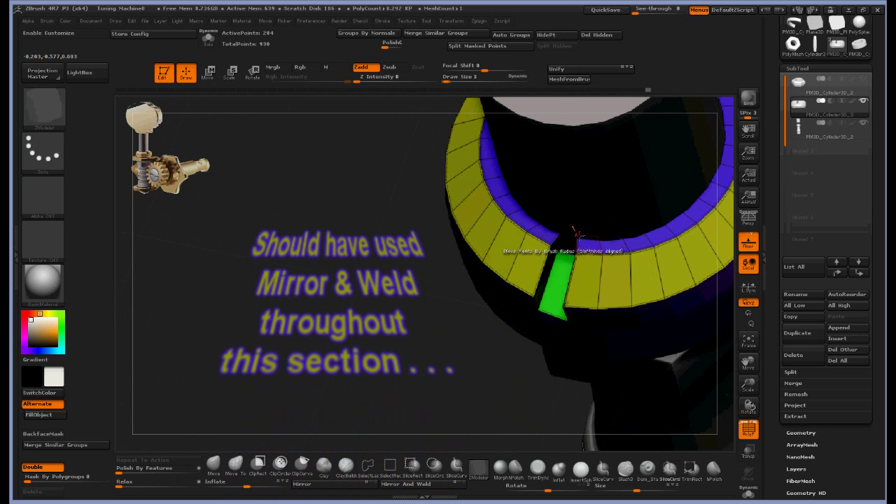
{"action": "right_click_drag", "start_coordinate": [619, 240], "coordinate": [488, 319]}
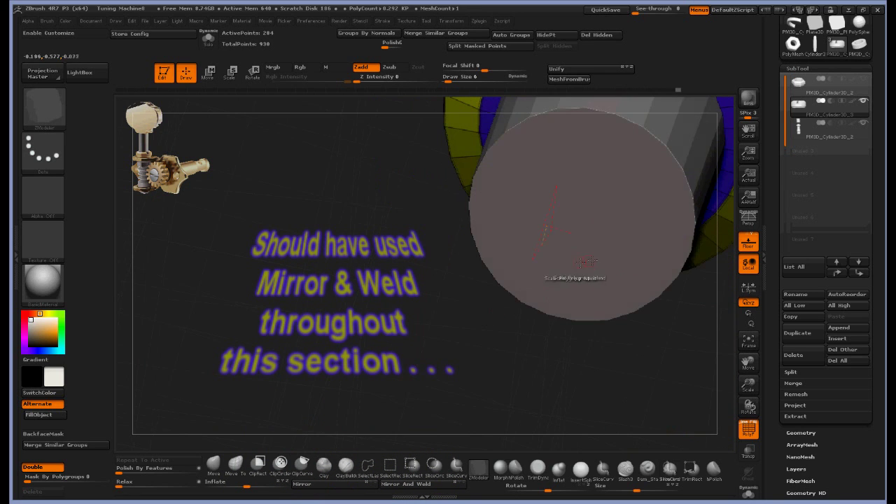
{"action": "left_click", "coordinate": [749, 493]}
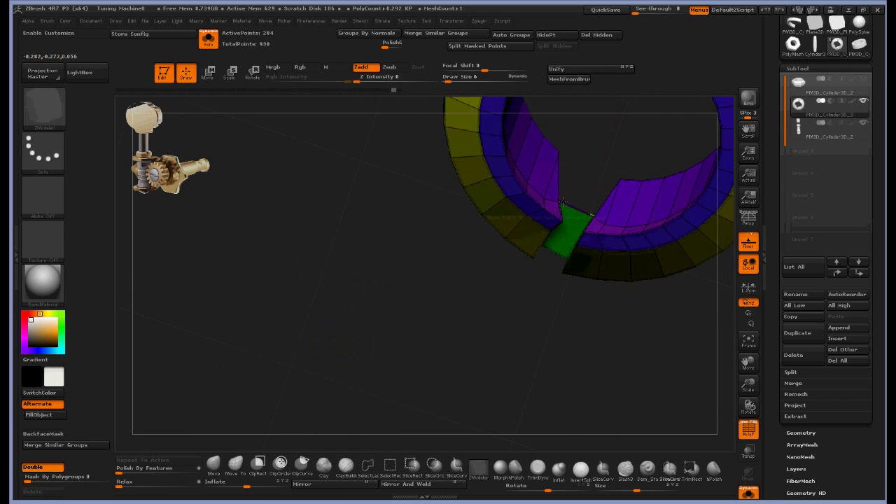
- Move the points around the slot's edges to straighten it, and mirror and weld the ring
{"action": "right_click_drag", "start_coordinate": [557, 214], "coordinate": [554, 357]}
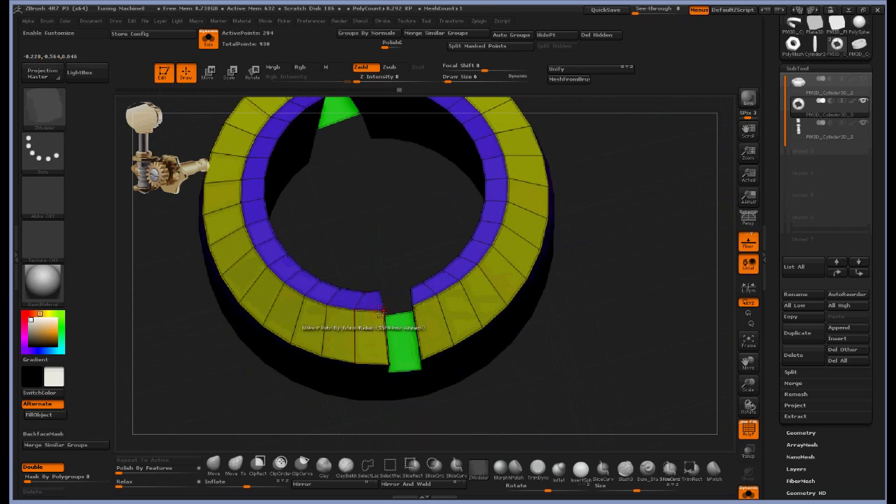
{"action": "left_click_drag", "start_coordinate": [605, 361], "coordinate": [564, 346]}
{"action": "left_click_drag", "start_coordinate": [511, 381], "coordinate": [505, 330]}
{"action": "left_click_drag", "start_coordinate": [510, 388], "coordinate": [501, 340]}
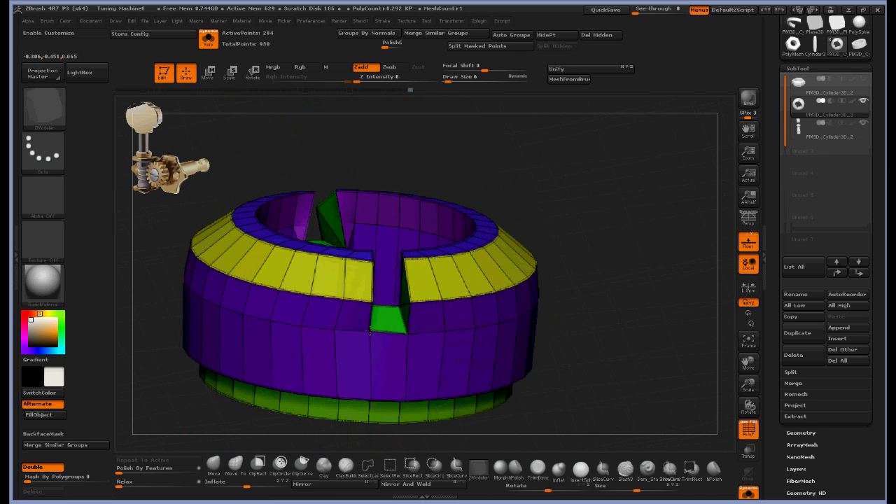
{"action": "left_click_drag", "start_coordinate": [622, 358], "coordinate": [666, 360]}
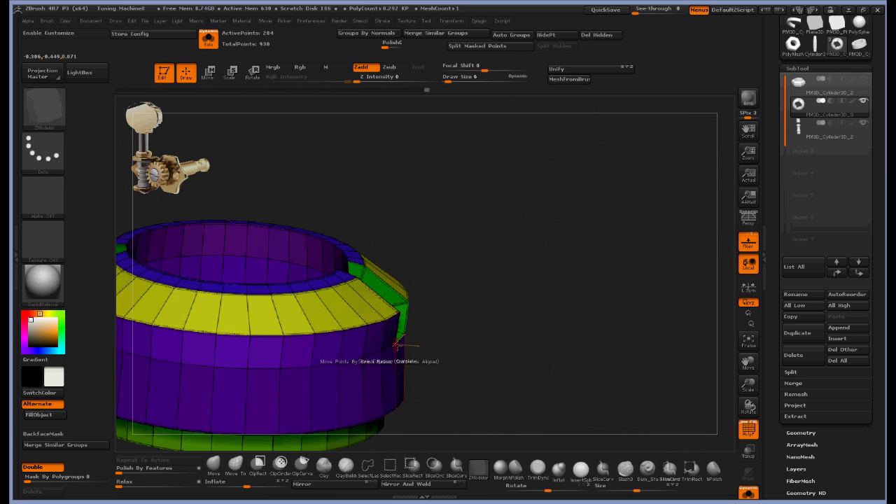
{"action": "left_click_drag", "start_coordinate": [553, 357], "coordinate": [476, 349]}
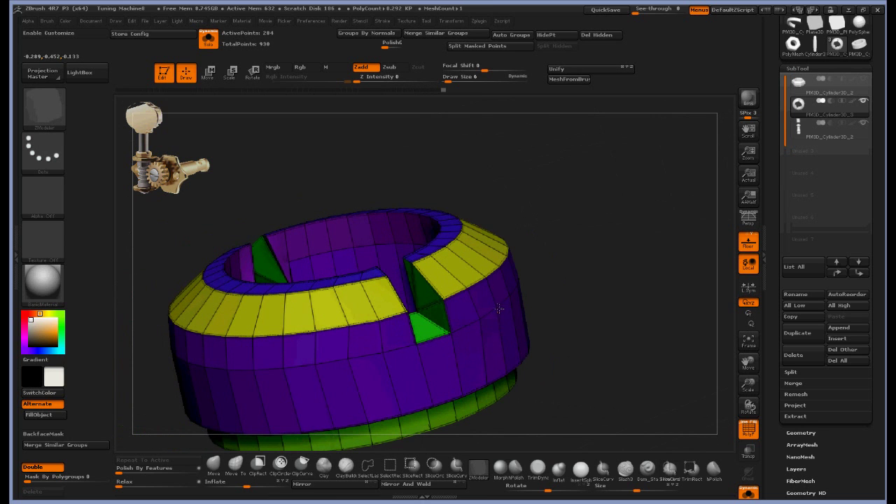
{"action": "left_click_drag", "start_coordinate": [572, 310], "coordinate": [565, 283]}
{"action": "left_click", "coordinate": [420, 486]}
- Turn on dynamic subdivision for the ring and frame it to check the smoothed shape with and without polyframes
{"action": "left_click_drag", "start_coordinate": [585, 335], "coordinate": [728, 369]}
{"action": "double_click", "coordinate": [752, 337]}
{"action": "key", "text": "d"}
{"action": "key", "text": "shift+f"}
{"action": "left_click_drag", "start_coordinate": [652, 402], "coordinate": [636, 354]}
{"action": "key", "text": "shift+f"}
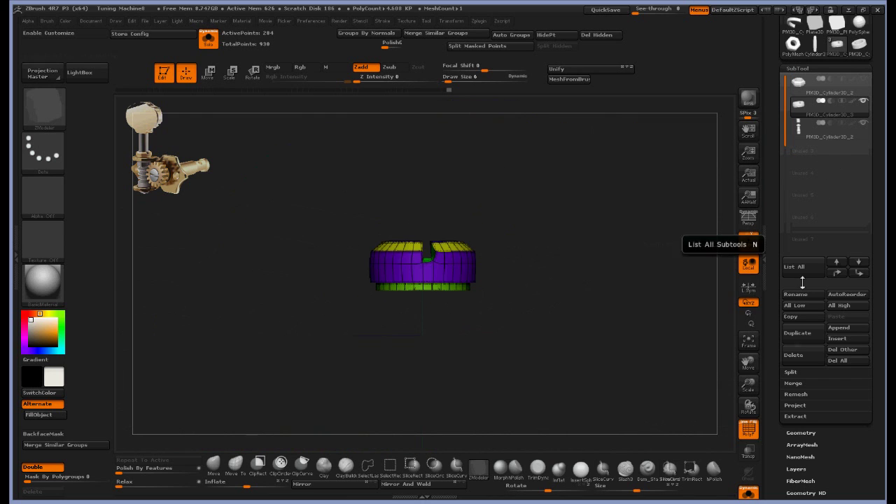
- Merge the slotted ring down into the post subtool below it
{"action": "left_click", "coordinate": [794, 386]}
{"action": "left_click", "coordinate": [800, 394]}
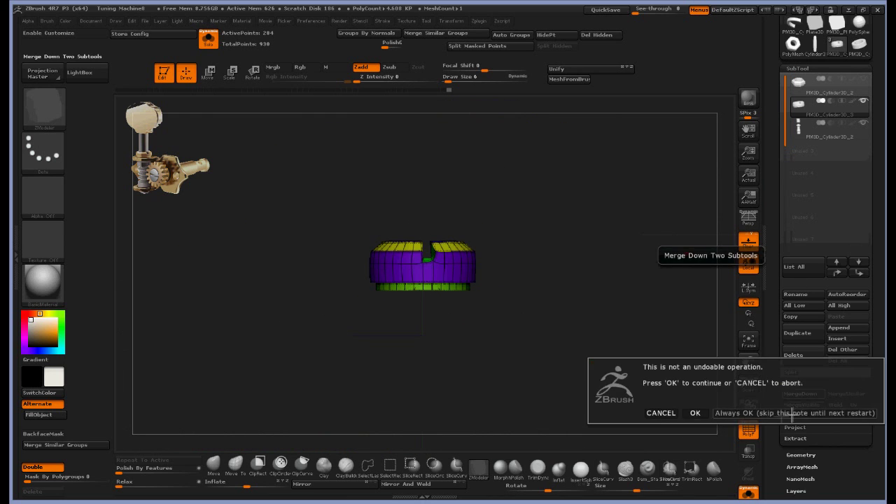
{"action": "left_click", "coordinate": [692, 412]}
- Delete the leftover hex-sided nut subtool so only the merged post remains
{"action": "left_click_drag", "start_coordinate": [658, 304], "coordinate": [687, 311]}
{"action": "left_click", "coordinate": [829, 87]}
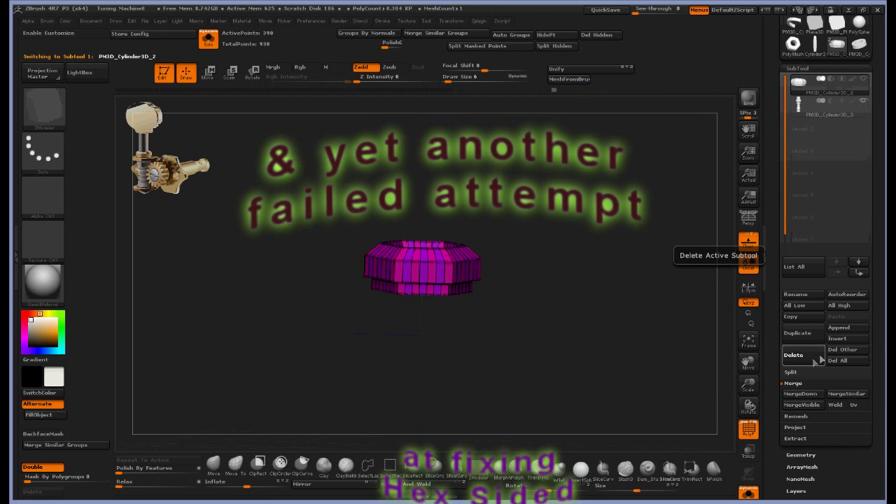
{"action": "left_click", "coordinate": [802, 357]}
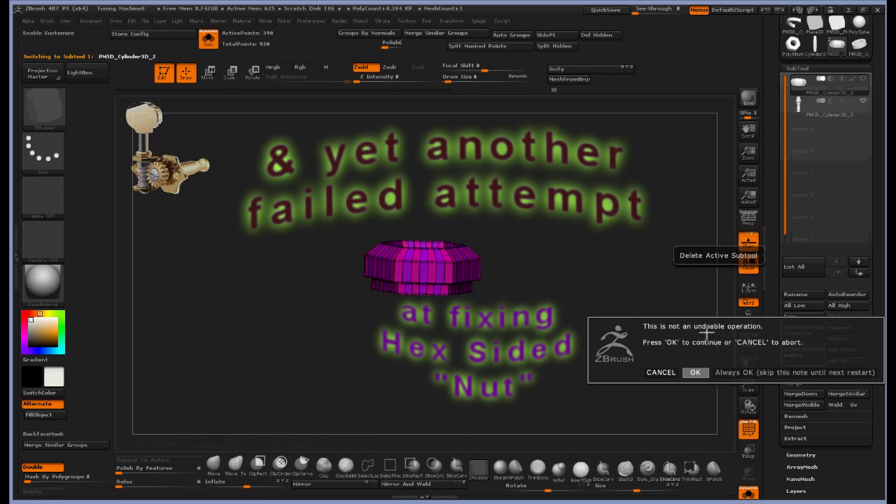
{"action": "left_click", "coordinate": [661, 372]}
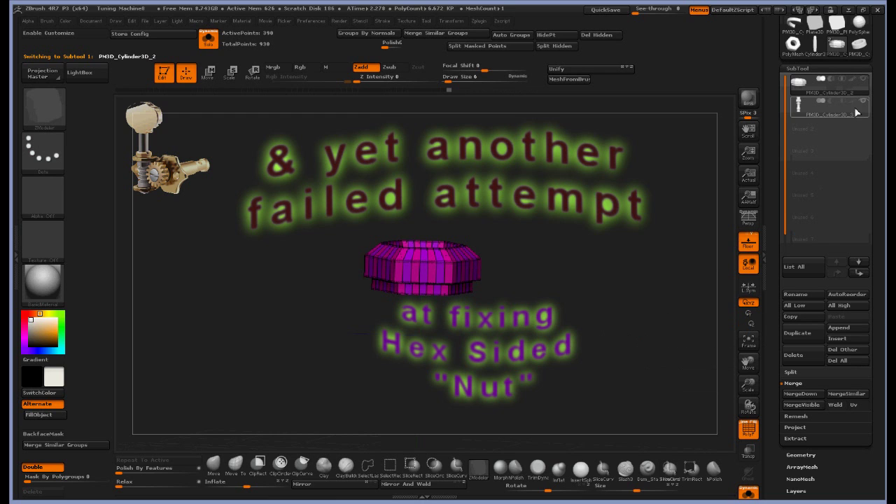
{"action": "left_click", "coordinate": [798, 358]}
{"action": "left_click", "coordinate": [660, 372]}
- Set the edge action to Crease for single edges and crease the edges around the ring's slot
{"action": "left_click_drag", "start_coordinate": [569, 281], "coordinate": [581, 308]}
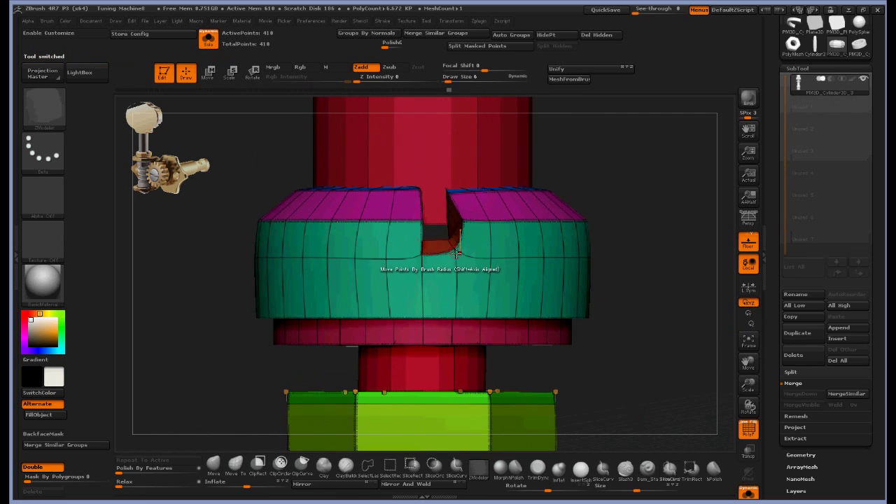
{"action": "left_click_drag", "start_coordinate": [616, 210], "coordinate": [637, 235]}
{"action": "key", "text": "space"}
{"action": "left_click", "coordinate": [366, 280]}
{"action": "left_click", "coordinate": [372, 332]}
{"action": "left_click_drag", "start_coordinate": [592, 306], "coordinate": [580, 323]}
{"action": "left_click_drag", "start_coordinate": [602, 238], "coordinate": [662, 256]}
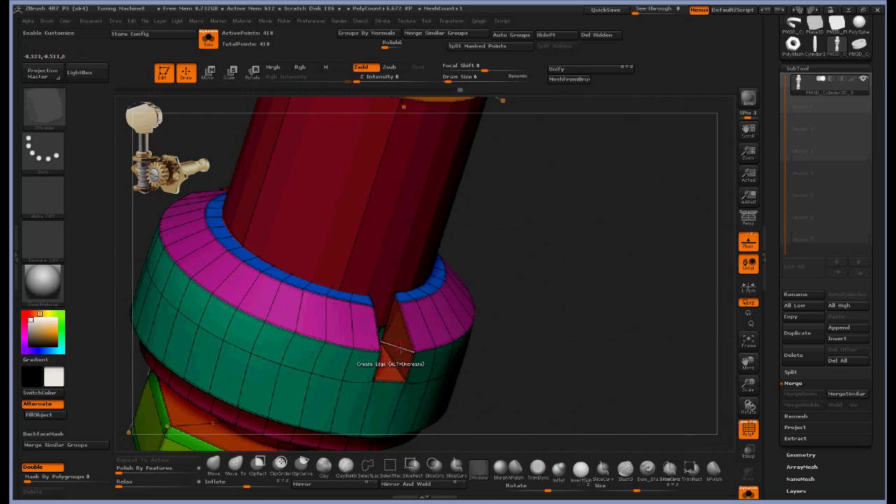
{"action": "left_click_drag", "start_coordinate": [531, 269], "coordinate": [469, 280]}
{"action": "left_click_drag", "start_coordinate": [245, 357], "coordinate": [466, 315]}
{"action": "left_click_drag", "start_coordinate": [582, 279], "coordinate": [672, 228]}
- Isolate the slotted ring and use the Bridge Two Points action to connect points across the gaps in its underside
{"action": "left_click_drag", "start_coordinate": [654, 268], "coordinate": [600, 310], "text": "ctrl+shift"}
{"action": "key", "text": "space"}
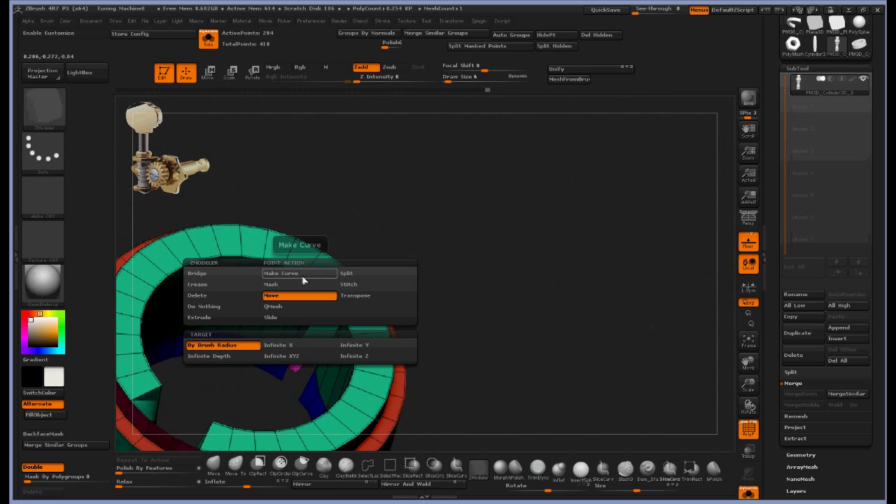
{"action": "left_click", "coordinate": [214, 275]}
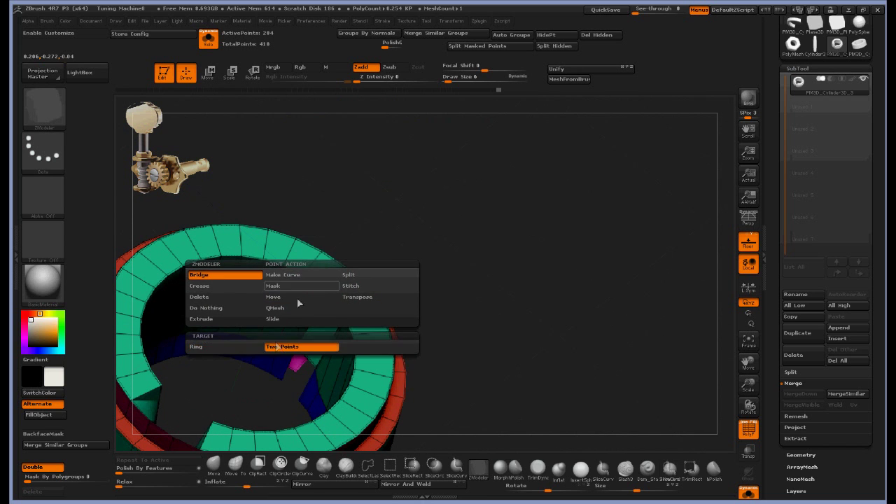
{"action": "left_click_drag", "start_coordinate": [460, 280], "coordinate": [469, 322]}
{"action": "left_click", "coordinate": [365, 291]}
{"action": "mouse_move", "coordinate": [462, 280]}
{"action": "left_mouse_down"}
{"action": "mouse_move", "coordinate": [501, 351]}
{"action": "mouse_move", "coordinate": [518, 336]}
{"action": "left_mouse_up"}
{"action": "left_click_drag", "start_coordinate": [518, 203], "coordinate": [490, 175]}
{"action": "left_click", "coordinate": [383, 188]}
{"action": "left_click_drag", "start_coordinate": [546, 175], "coordinate": [596, 217]}
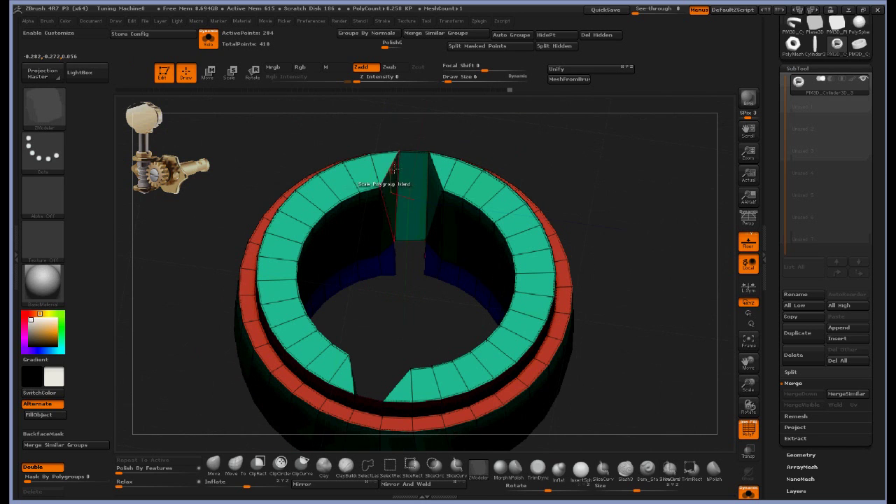
- Set the edge action to Bridge and close the remaining gaps in the ring's underside beneath the slots
{"action": "key", "text": "space"}
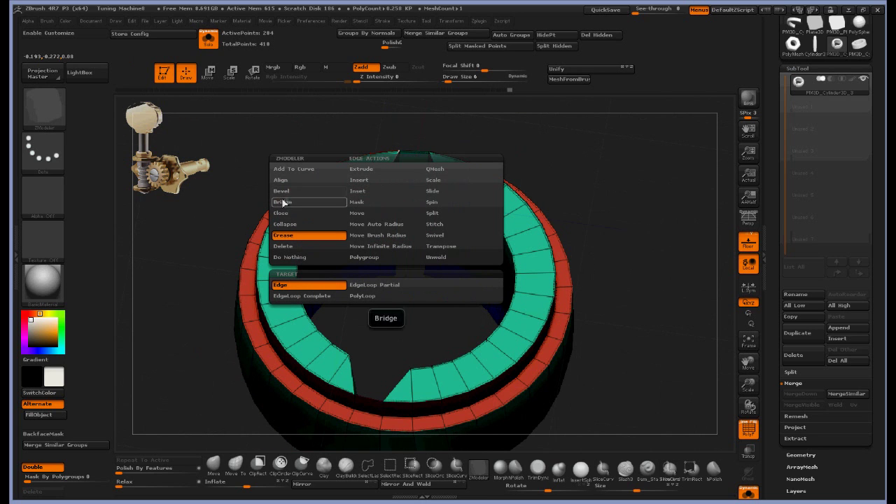
{"action": "left_click", "coordinate": [299, 203]}
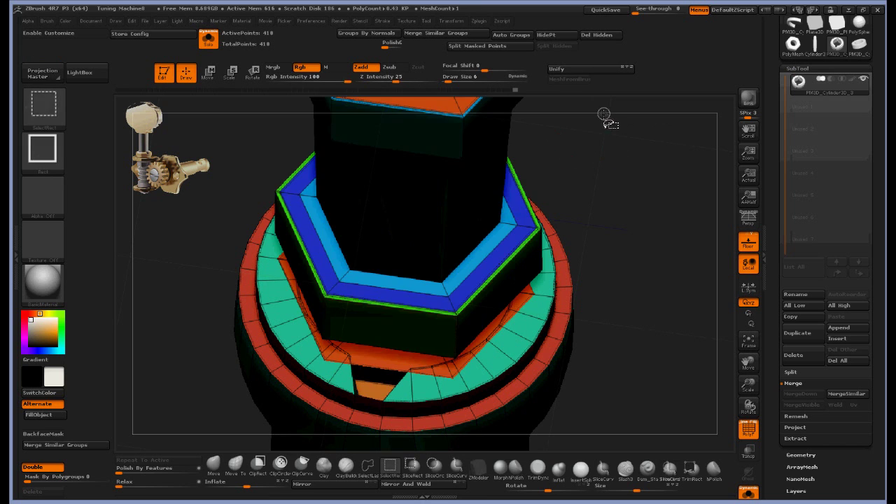
{"action": "left_click_drag", "start_coordinate": [618, 206], "coordinate": [357, 378]}
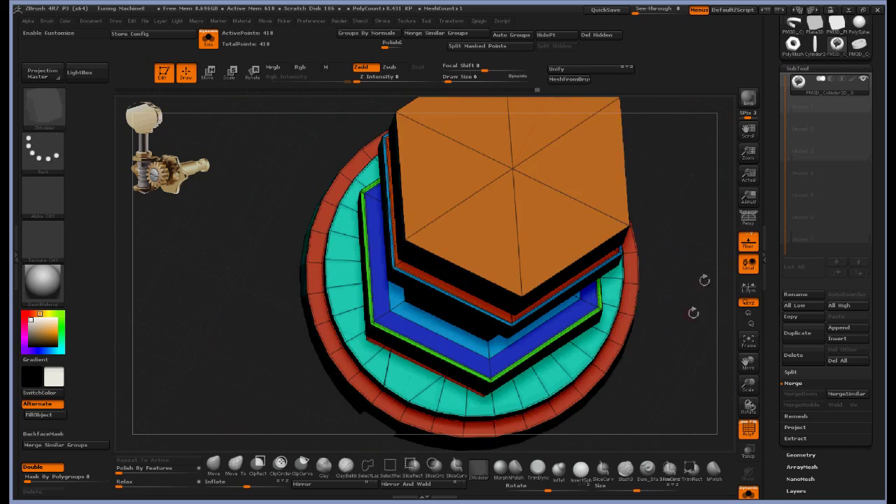
- Show only the teal polygroup of the slotted ring, hiding the rest of the post
{"action": "left_click_drag", "start_coordinate": [698, 280], "coordinate": [635, 312]}
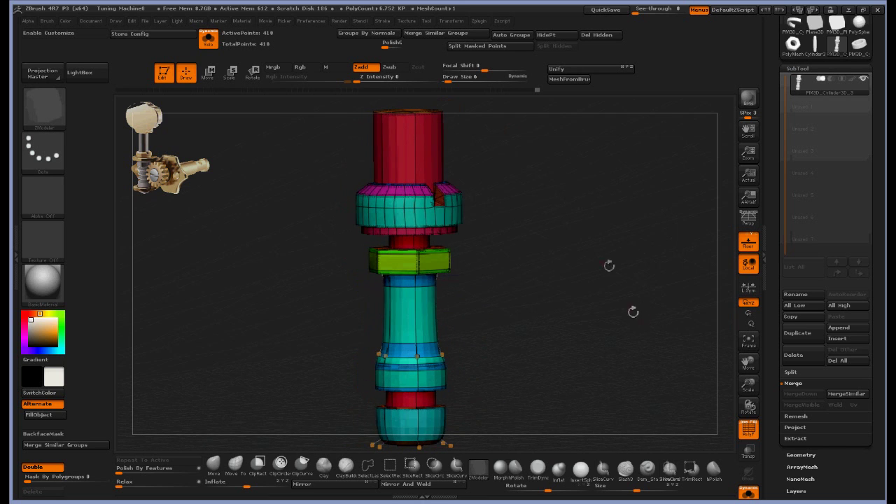
{"action": "left_click_drag", "start_coordinate": [551, 257], "coordinate": [545, 232]}
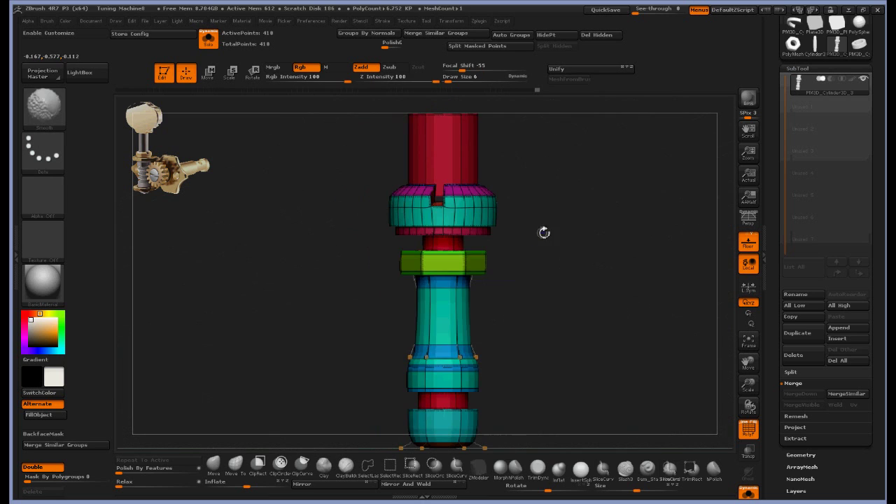
{"action": "left_click", "coordinate": [486, 212], "text": "ctrl+shift"}
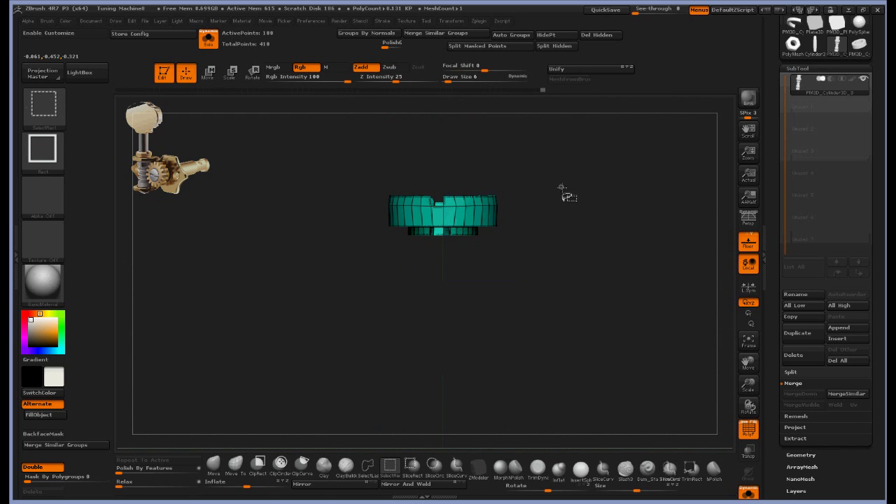
- Show every polygroup of the slotted ring, mask the ring and unhide the rest of the post
{"action": "key", "text": "ctrl+shift+a"}
{"action": "mouse_move", "coordinate": [585, 259]}
{"action": "left_mouse_down"}
{"action": "mouse_move", "coordinate": [583, 215]}
{"action": "mouse_move", "coordinate": [583, 237]}
{"action": "mouse_move", "coordinate": [604, 216]}
{"action": "left_mouse_up"}
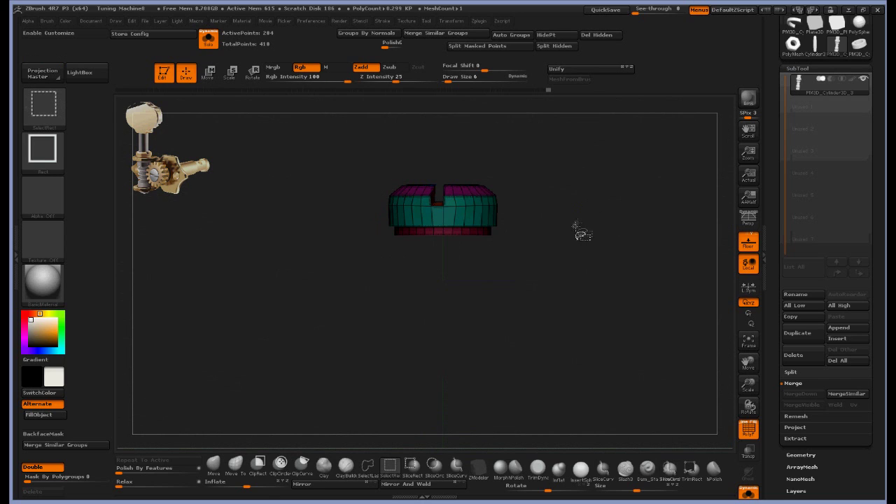
{"action": "left_click", "coordinate": [601, 234], "text": "ctrl+shift"}
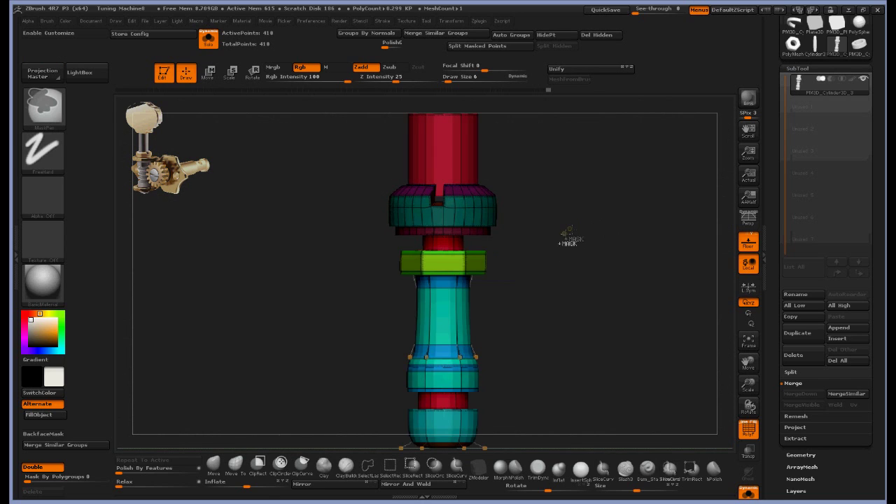
- Invert the mask, scale the slotted ring down slightly from its centre and clear the mask
{"action": "left_click", "coordinate": [230, 73]}
{"action": "left_click_drag", "start_coordinate": [567, 122], "coordinate": [576, 259], "text": "alt"}
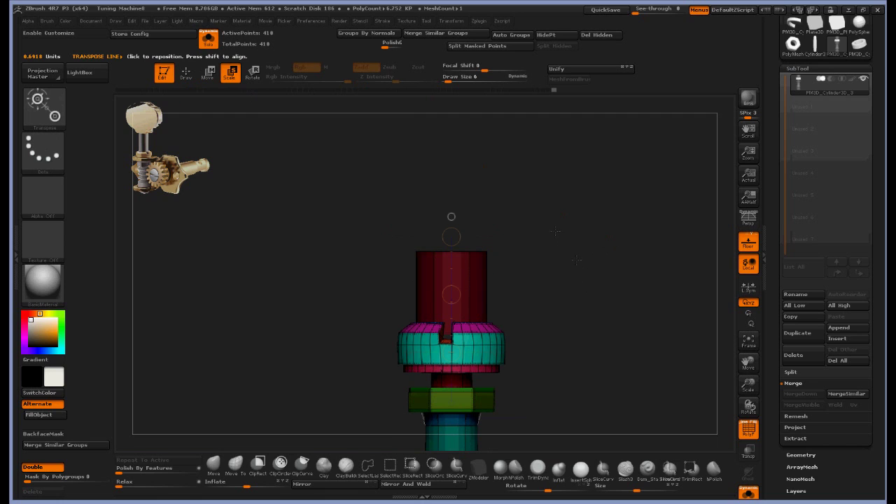
{"action": "left_click", "coordinate": [453, 218]}
{"action": "left_click_drag", "start_coordinate": [580, 351], "coordinate": [575, 274], "text": "alt"}
{"action": "left_click_drag", "start_coordinate": [490, 269], "coordinate": [525, 272]}
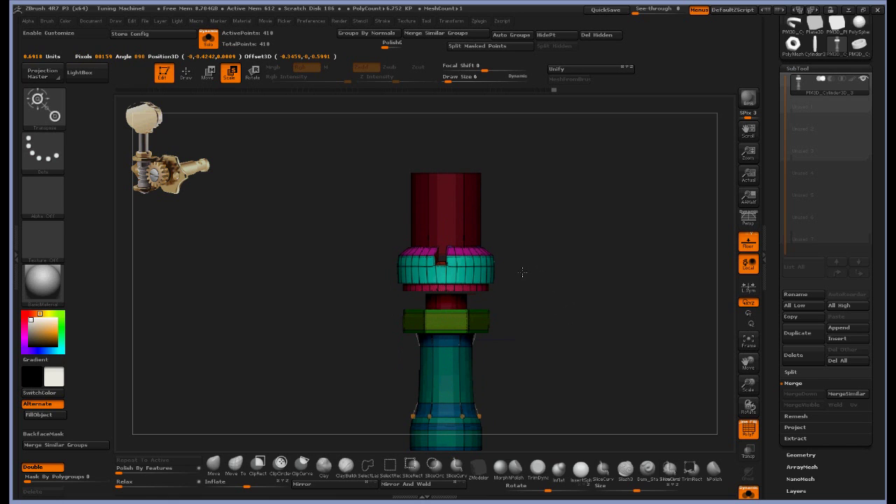
{"action": "left_click_drag", "start_coordinate": [558, 288], "coordinate": [600, 368]}
{"action": "left_click_drag", "start_coordinate": [552, 278], "coordinate": [544, 278]}
{"action": "left_click_drag", "start_coordinate": [591, 350], "coordinate": [596, 306]}
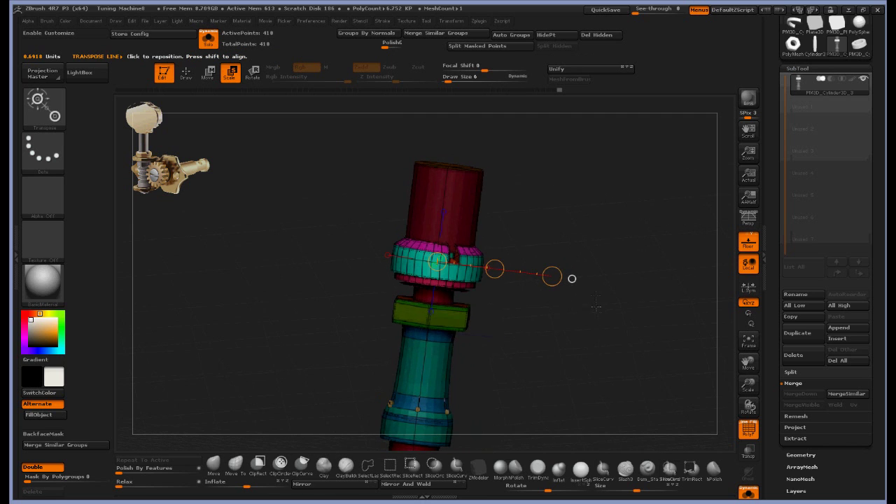
{"action": "left_click", "coordinate": [589, 221], "text": "ctrl"}
{"action": "left_click_drag", "start_coordinate": [564, 184], "coordinate": [578, 221]}
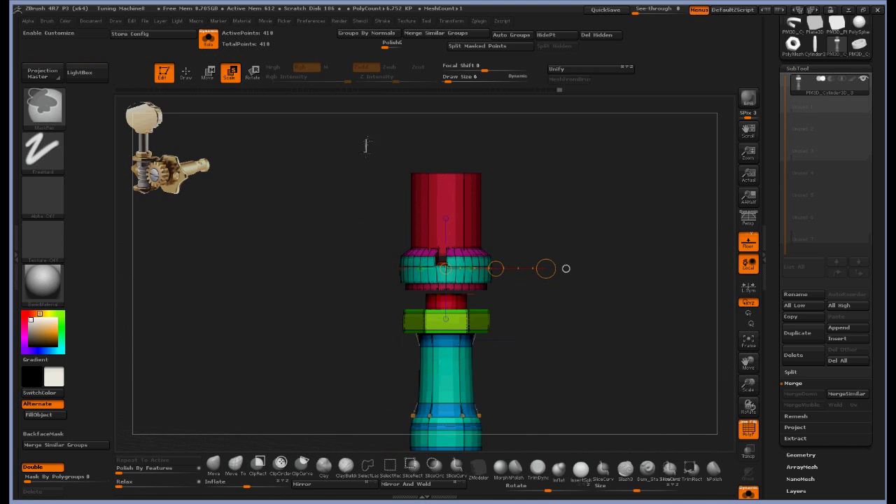
- Isolate the red shaft section by hiding the surrounding ring and the lower parts of the post
{"action": "left_click_drag", "start_coordinate": [365, 152], "coordinate": [518, 249], "text": "ctrl"}
{"action": "key", "text": "q"}
{"action": "left_click", "coordinate": [463, 252], "text": "ctrl+shift"}
{"action": "left_click_drag", "start_coordinate": [555, 218], "coordinate": [566, 254], "text": "ctrl+shift"}
{"action": "left_click", "coordinate": [447, 224], "text": "ctrl+shift"}
{"action": "left_click_drag", "start_coordinate": [595, 204], "coordinate": [607, 220], "text": "ctrl+shift"}
{"action": "left_click", "coordinate": [459, 260], "text": "ctrl+shift"}
{"action": "left_click_drag", "start_coordinate": [476, 285], "coordinate": [484, 254]}
{"action": "left_click", "coordinate": [484, 284], "text": "ctrl+shift"}
{"action": "key", "text": "ctrl+z"}
{"action": "left_click_drag", "start_coordinate": [543, 259], "coordinate": [558, 245]}
{"action": "left_click_drag", "start_coordinate": [565, 238], "coordinate": [640, 214]}
{"action": "left_click_drag", "start_coordinate": [643, 217], "coordinate": [470, 350], "text": "ctrl+shift"}
{"action": "left_click_drag", "start_coordinate": [516, 224], "coordinate": [462, 208], "text": "ctrl+shift"}
{"action": "mouse_move", "coordinate": [465, 241]}
{"action": "left_mouse_down"}
{"action": "mouse_move", "coordinate": [494, 222]}
{"action": "mouse_move", "coordinate": [521, 221]}
{"action": "mouse_move", "coordinate": [522, 211]}
{"action": "left_mouse_up"}
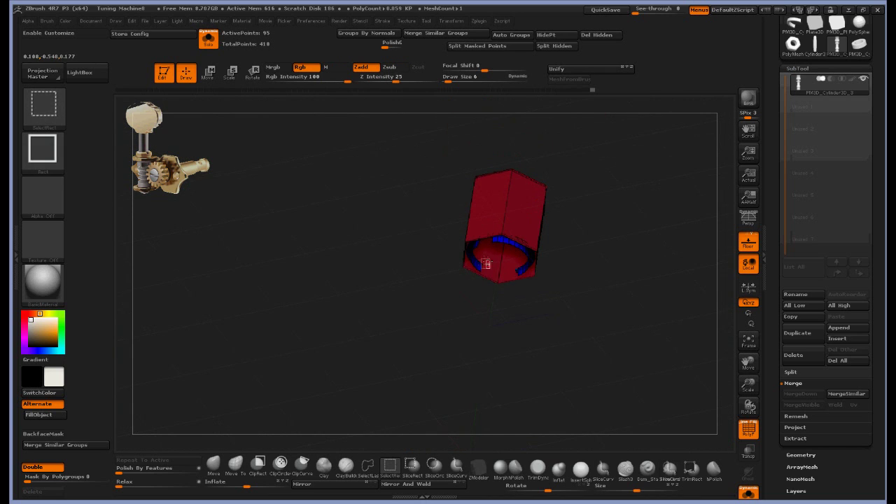
- Hide the remaining blue faces around the open end of the isolated red shaft
{"action": "left_click_drag", "start_coordinate": [486, 264], "coordinate": [480, 258], "text": "ctrl+alt+shift"}
{"action": "left_click_drag", "start_coordinate": [502, 289], "coordinate": [481, 269]}
{"action": "left_click_drag", "start_coordinate": [481, 259], "coordinate": [463, 232], "text": "ctrl+alt+shift"}
{"action": "left_click_drag", "start_coordinate": [484, 302], "coordinate": [462, 299]}
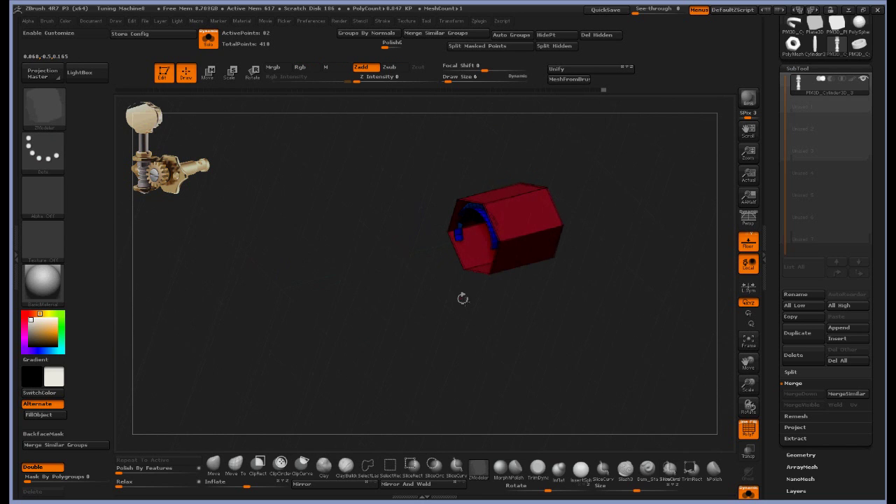
{"action": "left_click_drag", "start_coordinate": [437, 265], "coordinate": [492, 326], "text": "alt"}
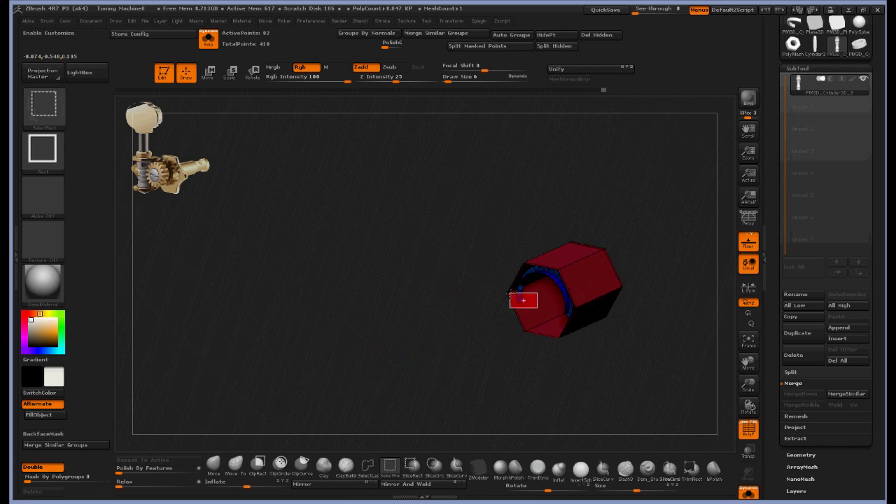
{"action": "left_click_drag", "start_coordinate": [490, 330], "coordinate": [476, 264]}
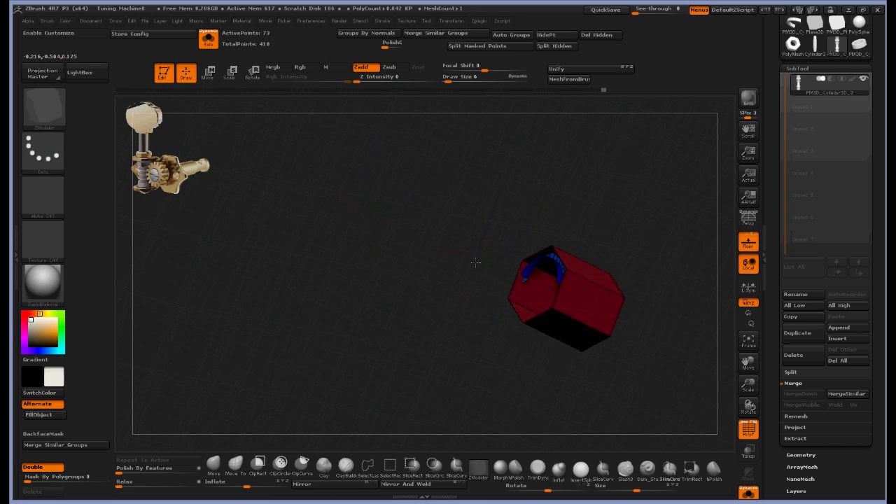
{"action": "left_click_drag", "start_coordinate": [541, 285], "coordinate": [542, 286], "text": "ctrl+alt+shift"}
{"action": "left_click_drag", "start_coordinate": [483, 287], "coordinate": [507, 291]}
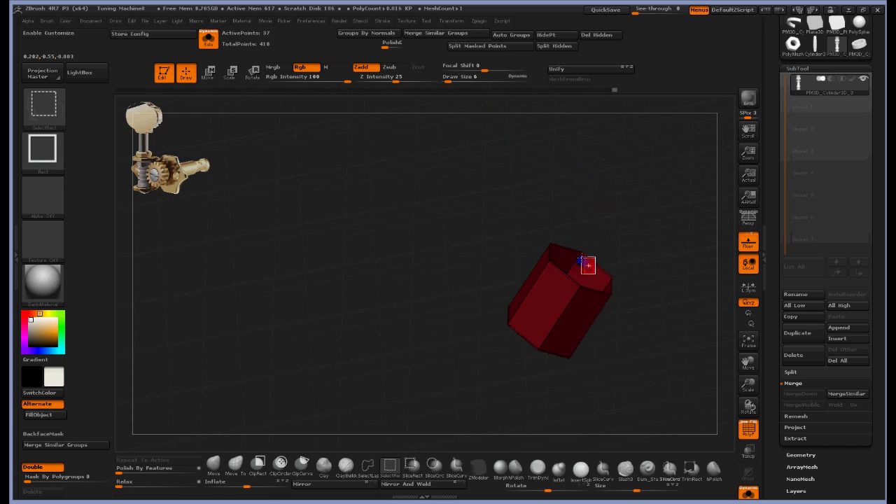
{"action": "left_click_drag", "start_coordinate": [616, 224], "coordinate": [665, 133]}
- Unhide the whole post with everything but the upper shaft masked, scale the shaft slightly thinner and clear the mask
{"action": "key", "text": "e"}
{"action": "left_click_drag", "start_coordinate": [674, 215], "coordinate": [667, 241]}
{"action": "left_click", "coordinate": [707, 240], "text": "ctrl+shift"}
{"action": "left_click", "coordinate": [558, 343], "text": "ctrl"}
{"action": "left_click", "coordinate": [566, 349], "text": "ctrl+shift"}
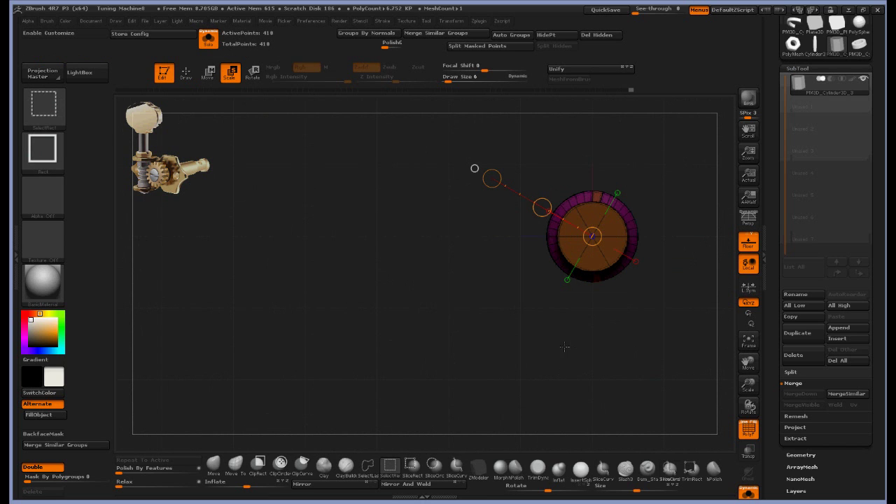
{"action": "mouse_move", "coordinate": [556, 340]}
{"action": "left_mouse_down"}
{"action": "mouse_move", "coordinate": [573, 325]}
{"action": "mouse_move", "coordinate": [560, 326]}
{"action": "left_mouse_up"}
{"action": "left_click_drag", "start_coordinate": [559, 327], "coordinate": [708, 395], "text": "ctrl"}
{"action": "left_click_drag", "start_coordinate": [683, 247], "coordinate": [674, 248]}
- Lengthen the post's upper shaft by moving its end upward with the Move transpose line
{"action": "mouse_move", "coordinate": [574, 364]}
{"action": "left_mouse_down"}
{"action": "mouse_move", "coordinate": [573, 245]}
{"action": "mouse_move", "coordinate": [499, 216]}
{"action": "mouse_move", "coordinate": [502, 237]}
{"action": "left_mouse_up"}
{"action": "key", "text": "f"}
{"action": "key", "text": "w"}
{"action": "left_click_drag", "start_coordinate": [416, 281], "coordinate": [415, 224]}
{"action": "left_click_drag", "start_coordinate": [493, 222], "coordinate": [523, 220], "text": "shift"}
{"action": "left_click_drag", "start_coordinate": [416, 253], "coordinate": [416, 137]}
{"action": "left_click", "coordinate": [750, 343]}
{"action": "mouse_move", "coordinate": [648, 336]}
{"action": "left_mouse_down"}
{"action": "mouse_move", "coordinate": [635, 336]}
{"action": "mouse_move", "coordinate": [608, 297]}
{"action": "mouse_move", "coordinate": [635, 248]}
{"action": "mouse_move", "coordinate": [603, 280]}
{"action": "mouse_move", "coordinate": [381, 244]}
{"action": "mouse_move", "coordinate": [449, 241]}
{"action": "mouse_move", "coordinate": [766, 286]}
{"action": "left_mouse_up"}
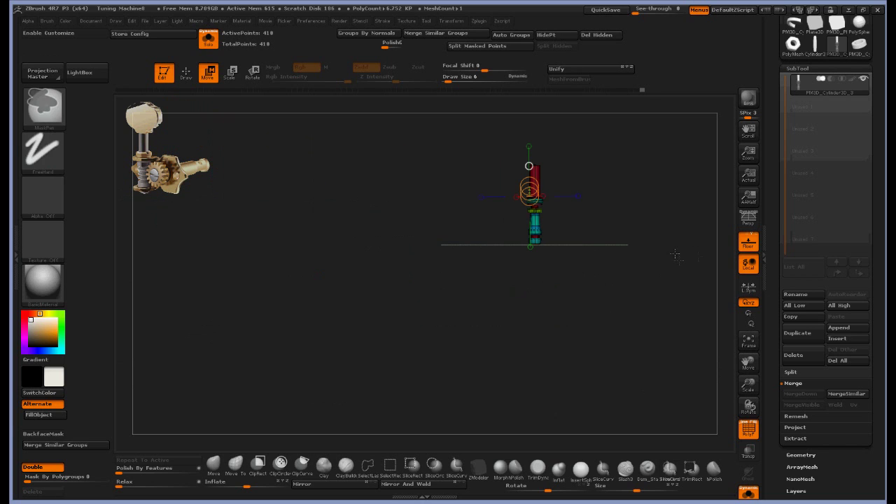
{"action": "left_click_drag", "start_coordinate": [540, 165], "coordinate": [540, 289], "text": "shift"}
{"action": "mouse_move", "coordinate": [616, 270]}
{"action": "left_mouse_down", "text": "alt"}
{"action": "mouse_move", "coordinate": [669, 352]}
{"action": "mouse_move", "coordinate": [626, 329]}
{"action": "mouse_move", "coordinate": [709, 311]}
{"action": "mouse_move", "coordinate": [654, 337]}
{"action": "mouse_move", "coordinate": [644, 329]}
{"action": "left_mouse_up", "text": "alt"}
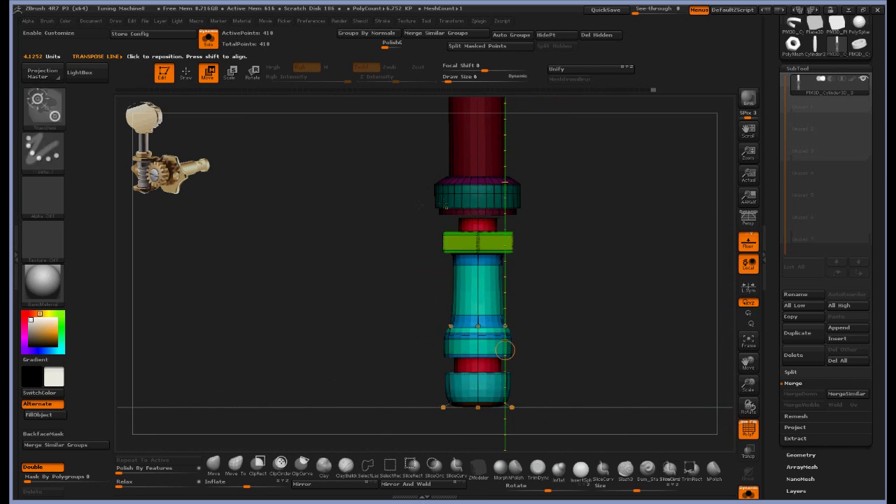
- Set the edge action to Insert Single EdgeLoop and add one loop to the orange cap at the post's lower end
{"action": "mouse_move", "coordinate": [582, 308]}
{"action": "left_mouse_down"}
{"action": "mouse_move", "coordinate": [574, 242]}
{"action": "mouse_move", "coordinate": [533, 231]}
{"action": "left_mouse_up"}
{"action": "key", "text": "q"}
{"action": "key", "text": "space"}
{"action": "left_click", "coordinate": [404, 231]}
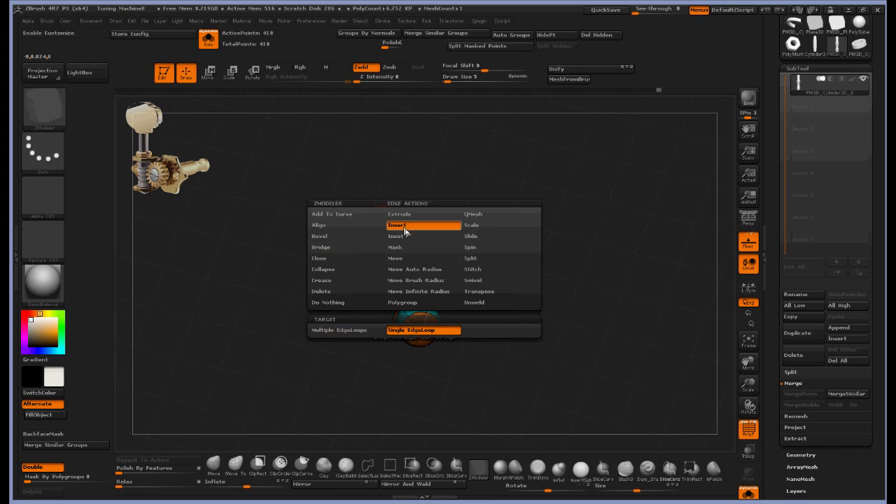
{"action": "left_click_drag", "start_coordinate": [464, 315], "coordinate": [449, 305]}
{"action": "key", "text": "shift+d"}
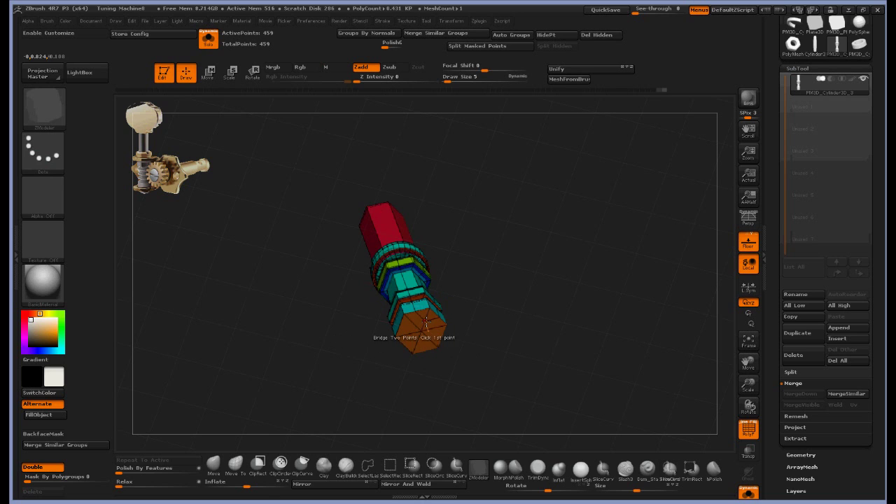
{"action": "key", "text": "ctrl+z"}
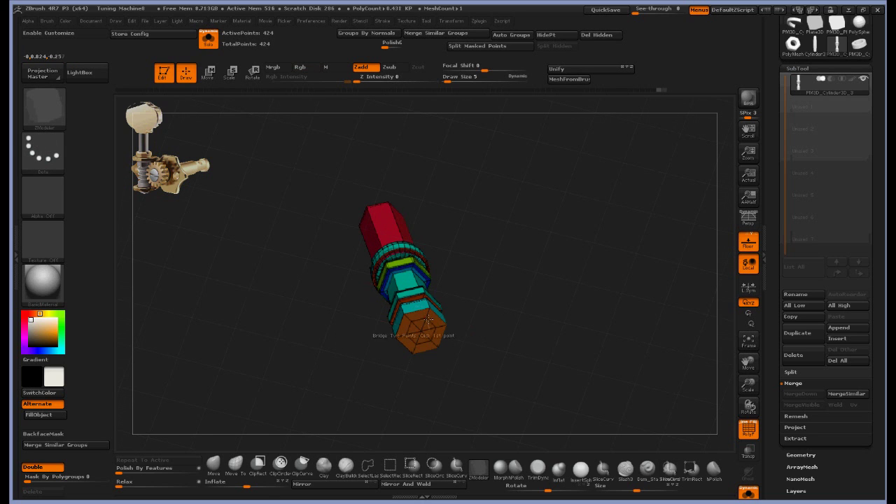
- Preview the post with dynamic subdivision, set the edge action to Slide EdgeLoop Complete and adjust the loop on the bottom cap
{"action": "key", "text": "d"}
{"action": "left_click_drag", "start_coordinate": [490, 329], "coordinate": [511, 343]}
{"action": "left_click_drag", "start_coordinate": [425, 326], "coordinate": [427, 331]}
{"action": "left_click_drag", "start_coordinate": [504, 329], "coordinate": [537, 297]}
{"action": "key", "text": "ctrl+z"}
{"action": "key", "text": "space"}
{"action": "left_click", "coordinate": [485, 241]}
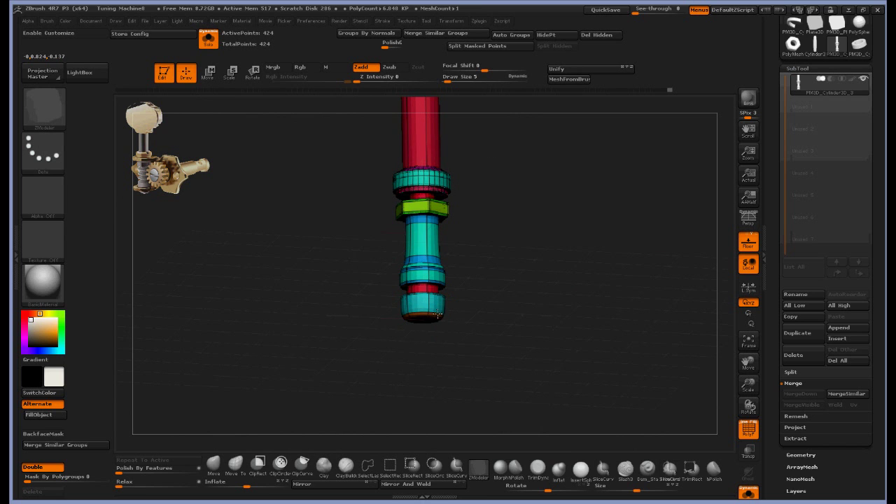
{"action": "left_click_drag", "start_coordinate": [467, 301], "coordinate": [623, 305]}
{"action": "left_click_drag", "start_coordinate": [401, 355], "coordinate": [421, 357]}
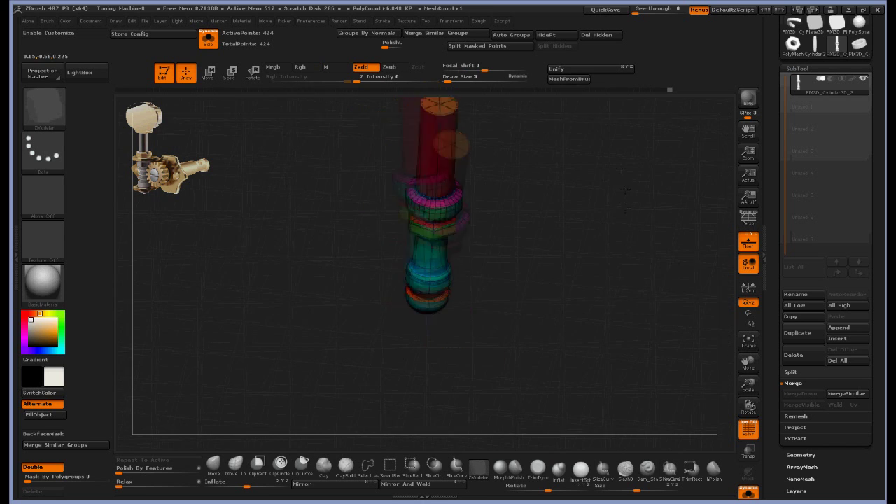
- Turn off the floor grid, insert PM3D_Plane3D as a subtool, select it and turn off Solo to show both subtools
{"action": "left_click", "coordinate": [749, 241]}
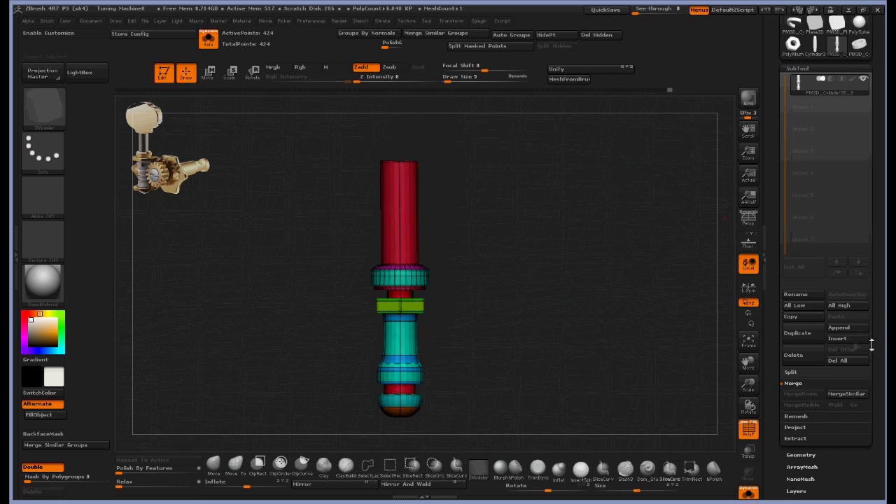
{"action": "left_click", "coordinate": [849, 339]}
{"action": "left_click", "coordinate": [636, 318]}
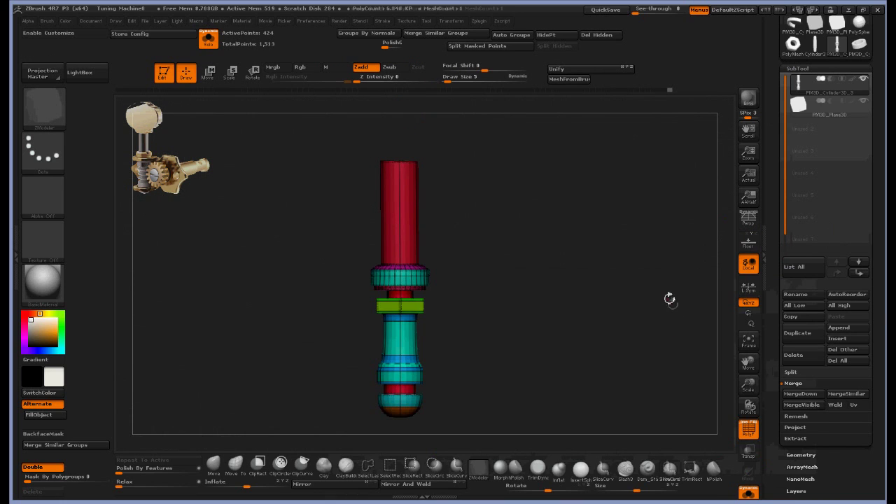
{"action": "left_click", "coordinate": [824, 118]}
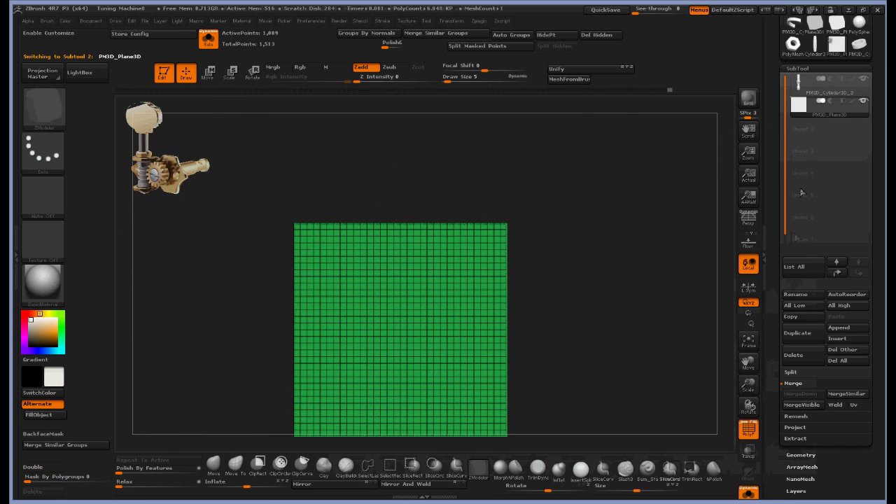
{"action": "left_click", "coordinate": [749, 494]}
{"action": "left_click_drag", "start_coordinate": [674, 337], "coordinate": [674, 340]}
- Reconstruct the plane's lower subdivision levels, raise it one level and delete the other levels
{"action": "left_click_drag", "start_coordinate": [805, 449], "coordinate": [806, 436]}
{"action": "left_click", "coordinate": [804, 440]}
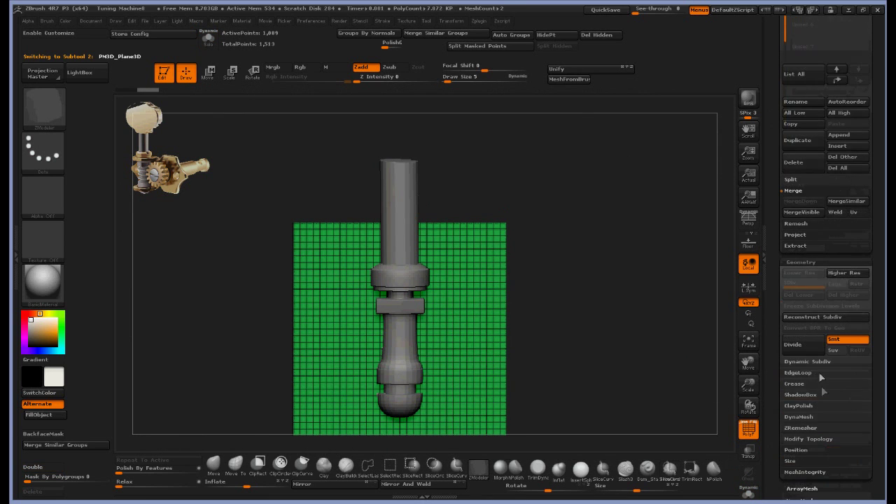
{"action": "left_click", "coordinate": [821, 316]}
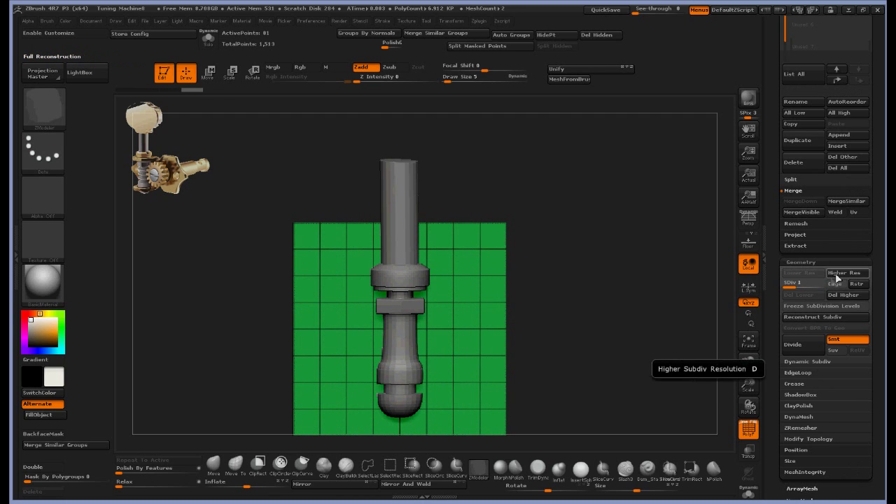
{"action": "left_click", "coordinate": [837, 279]}
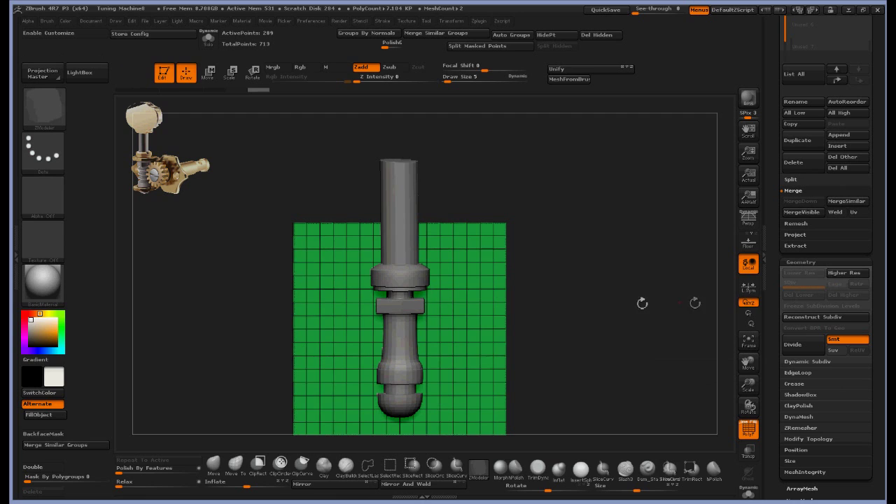
- Move the plane slightly upward and stretch it vertically to align its grid with the post's grooves
{"action": "key", "text": "w"}
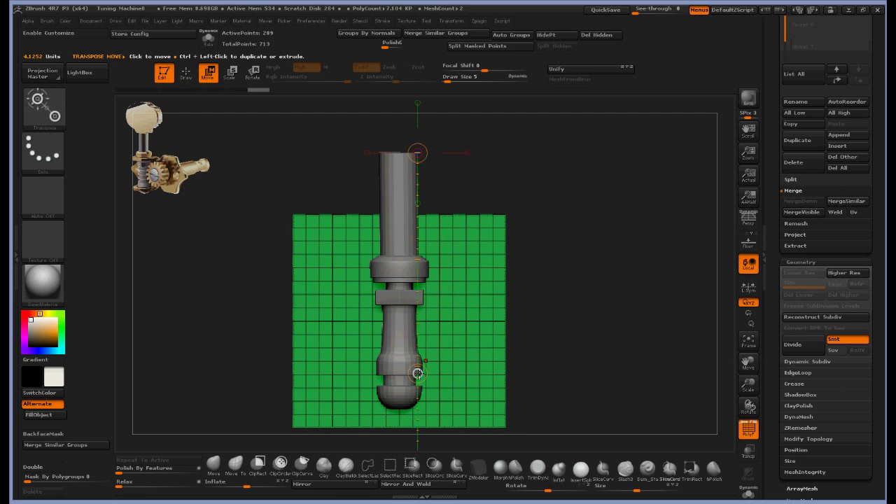
{"action": "key", "text": "ctrl+shift+z"}
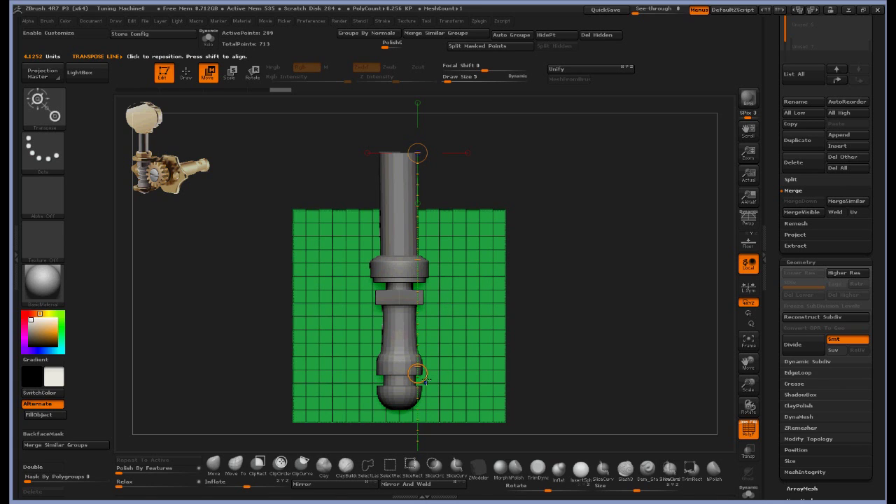
{"action": "left_click_drag", "start_coordinate": [505, 209], "coordinate": [506, 427]}
- Mark short rows of plane polygons on both sides of the post beside its upper and lower grooves
{"action": "left_click", "coordinate": [186, 73]}
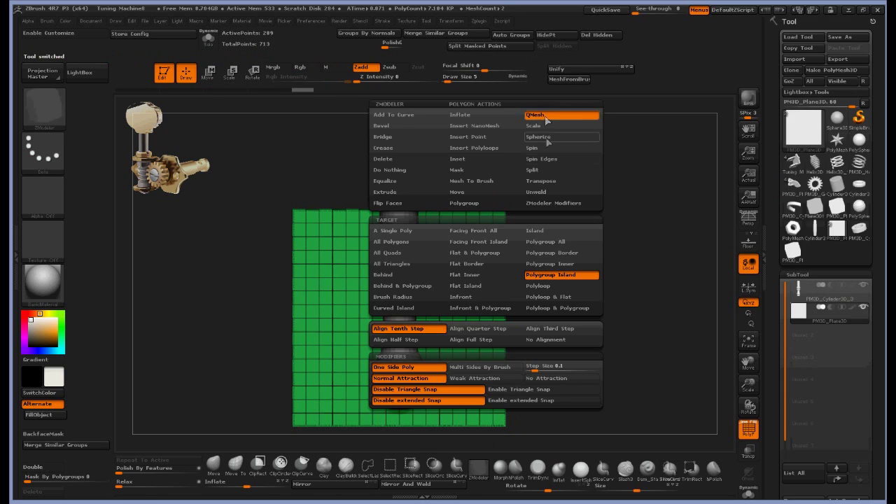
{"action": "left_click", "coordinate": [548, 192]}
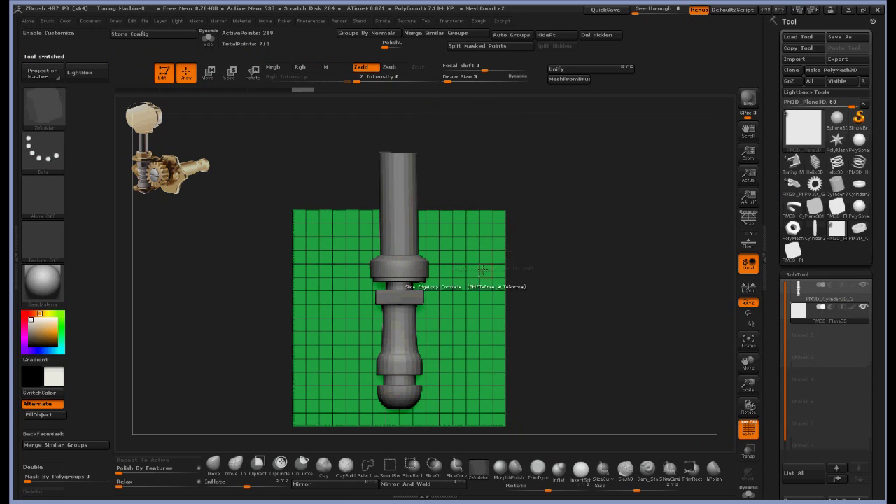
{"action": "left_click", "coordinate": [431, 286], "text": "alt"}
{"action": "left_click", "coordinate": [446, 285], "text": "alt"}
{"action": "left_click", "coordinate": [353, 285], "text": "alt"}
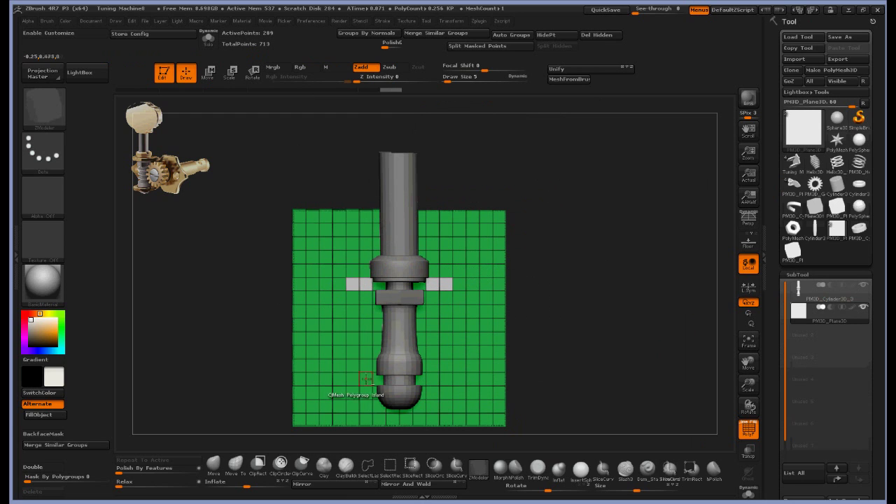
{"action": "left_click_drag", "start_coordinate": [438, 380], "coordinate": [447, 380], "text": "alt"}
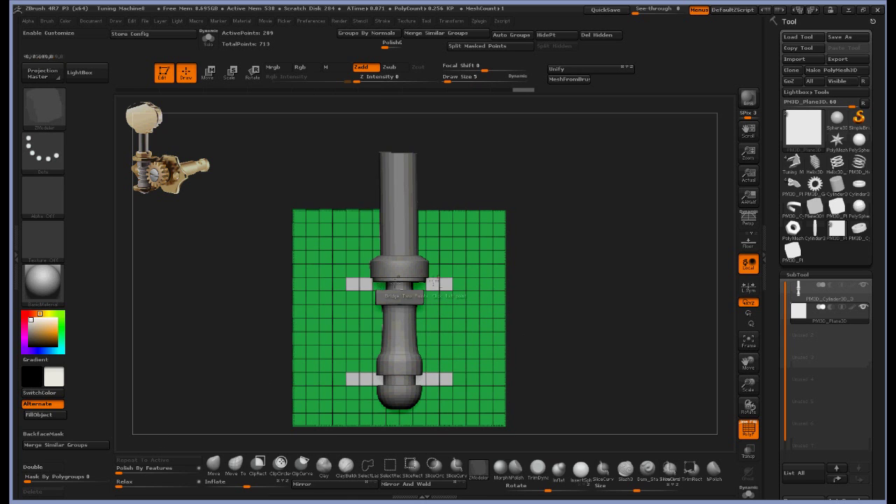
- Turn on double-sided display for the plane, set the polygon action to Delete and remove the marked polygons
{"action": "left_click_drag", "start_coordinate": [269, 340], "coordinate": [133, 399]}
{"action": "left_click", "coordinate": [47, 468]}
{"action": "left_click_drag", "start_coordinate": [563, 265], "coordinate": [521, 287]}
{"action": "key", "text": "w"}
{"action": "mouse_move", "coordinate": [566, 319]}
{"action": "left_mouse_down"}
{"action": "mouse_move", "coordinate": [524, 333]}
{"action": "mouse_move", "coordinate": [512, 307]}
{"action": "left_mouse_up"}
{"action": "key", "text": "q"}
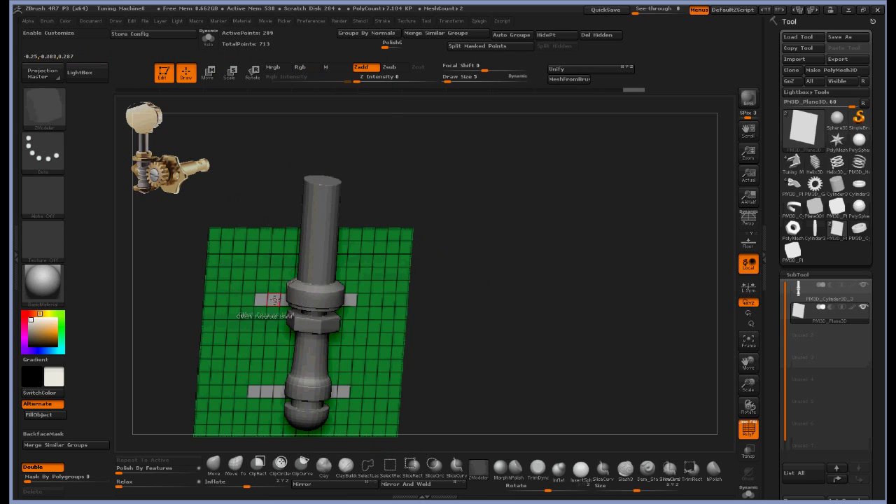
{"action": "key", "text": "space"}
{"action": "left_click", "coordinate": [189, 159]}
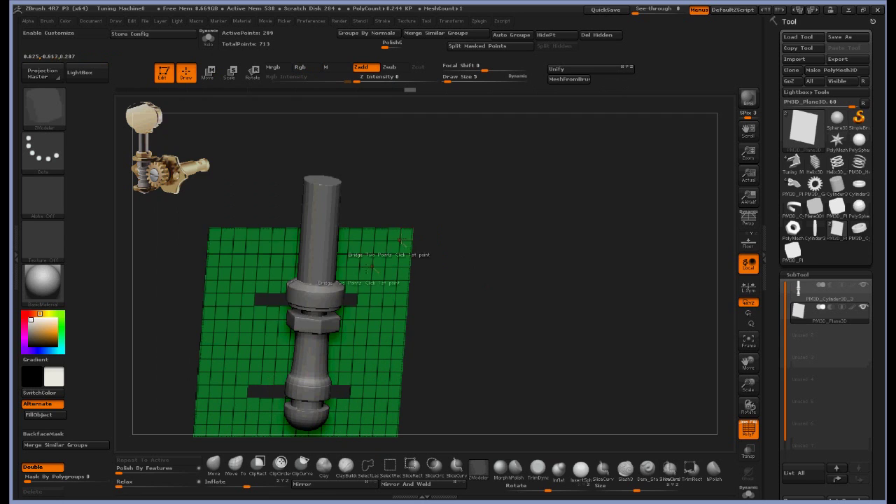
- Bridge the plane's upper pair of openings and its lower pair with spline-shaped bands around the post, using the Two Holes target
{"action": "key", "text": "space"}
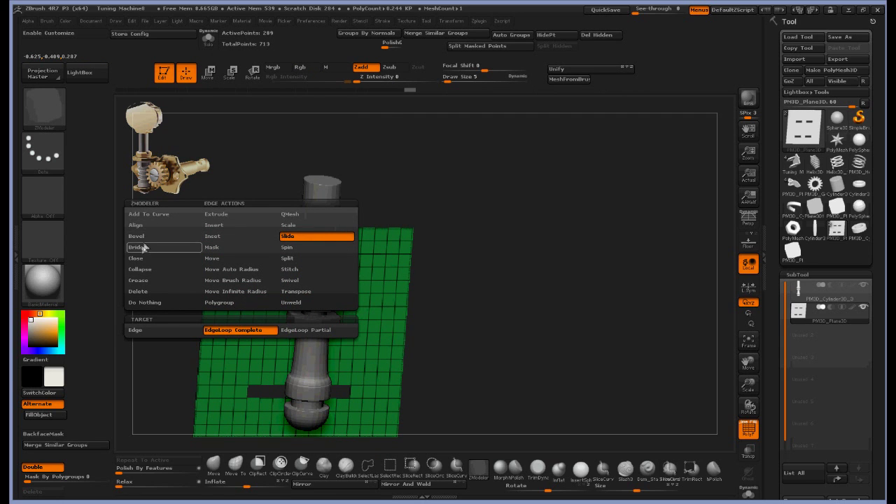
{"action": "left_click", "coordinate": [144, 248]}
{"action": "left_click", "coordinate": [221, 331]}
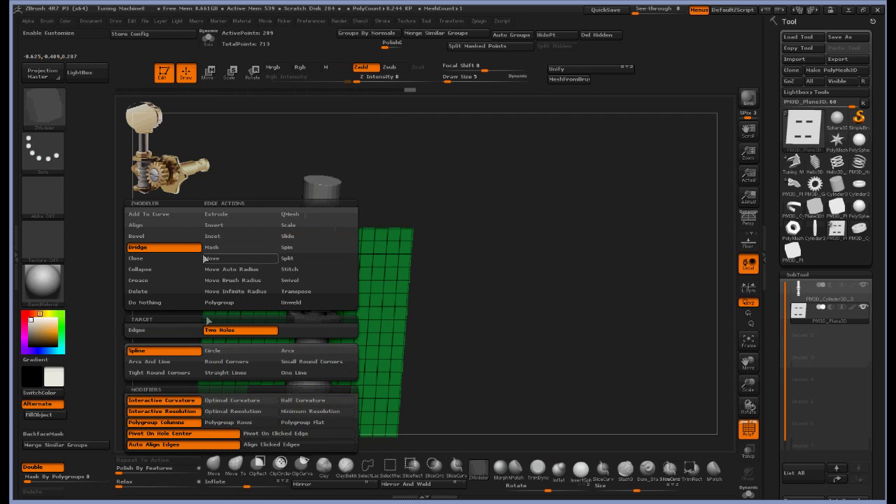
{"action": "left_click_drag", "start_coordinate": [467, 217], "coordinate": [476, 243]}
{"action": "left_click", "coordinate": [259, 308]}
{"action": "left_click_drag", "start_coordinate": [347, 302], "coordinate": [521, 498]}
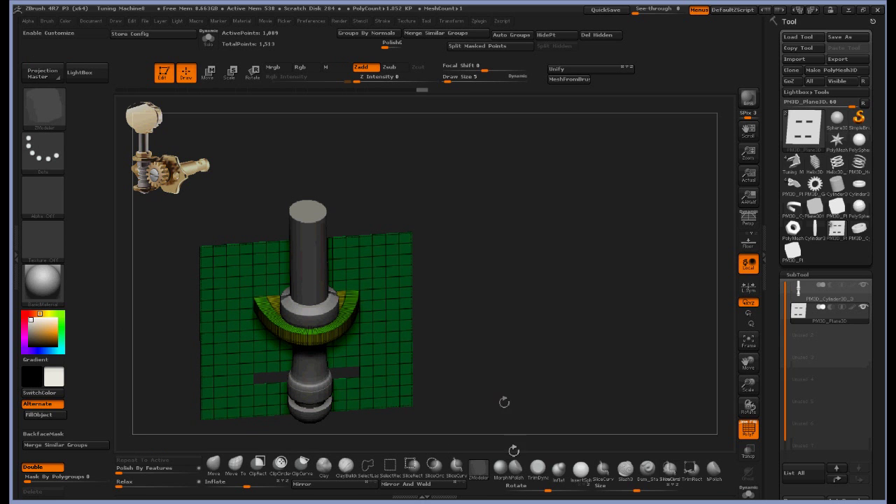
{"action": "left_click", "coordinate": [353, 383]}
{"action": "mouse_move", "coordinate": [515, 294]}
{"action": "left_mouse_down"}
{"action": "mouse_move", "coordinate": [553, 308]}
{"action": "mouse_move", "coordinate": [530, 283]}
{"action": "mouse_move", "coordinate": [551, 236]}
{"action": "left_mouse_up"}
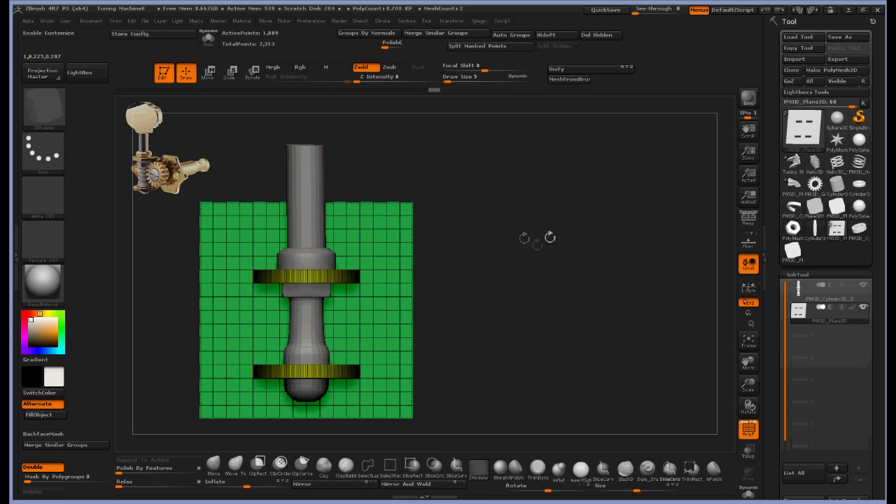
- Hide the plane's outer polygons above, below and on both sides, leaving the central plate section and the two bridged bands
{"action": "left_click_drag", "start_coordinate": [190, 185], "coordinate": [424, 268], "text": "ctrl+alt+shift"}
{"action": "left_click_drag", "start_coordinate": [428, 238], "coordinate": [365, 431], "text": "ctrl+alt+shift"}
{"action": "left_click_drag", "start_coordinate": [182, 237], "coordinate": [250, 434], "text": "ctrl+alt+shift"}
{"action": "left_click_drag", "start_coordinate": [183, 449], "coordinate": [371, 386], "text": "ctrl+alt+shift"}
{"action": "left_click_drag", "start_coordinate": [470, 287], "coordinate": [397, 293]}
- Thicken the visible plate section with QMesh on the Polygroup Island target
{"action": "key", "text": "space"}
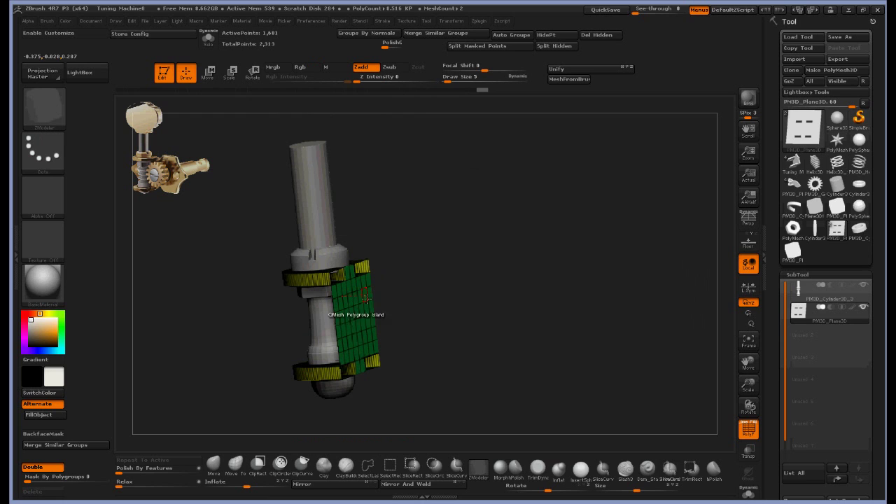
{"action": "left_click_drag", "start_coordinate": [367, 308], "coordinate": [382, 314]}
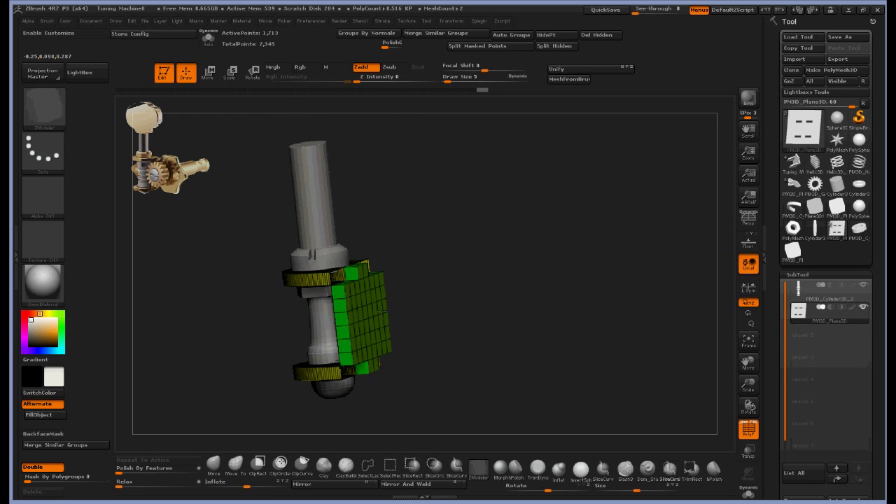
{"action": "left_click_drag", "start_coordinate": [430, 282], "coordinate": [440, 304]}
{"action": "left_click_drag", "start_coordinate": [339, 295], "coordinate": [342, 290]}
- Set the QMesh target to A Single Poly and fill the plate's corner notches beside the bridged bands
{"action": "key", "text": "space"}
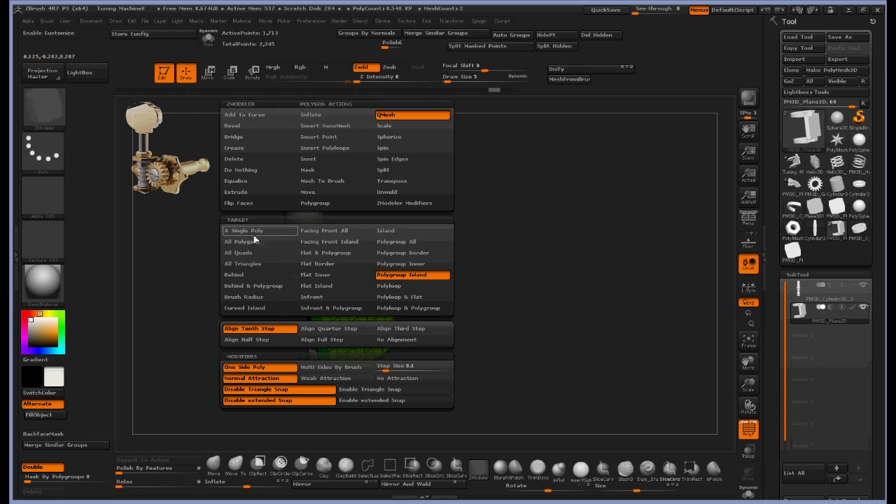
{"action": "left_click", "coordinate": [254, 233]}
{"action": "left_click_drag", "start_coordinate": [333, 297], "coordinate": [322, 307]}
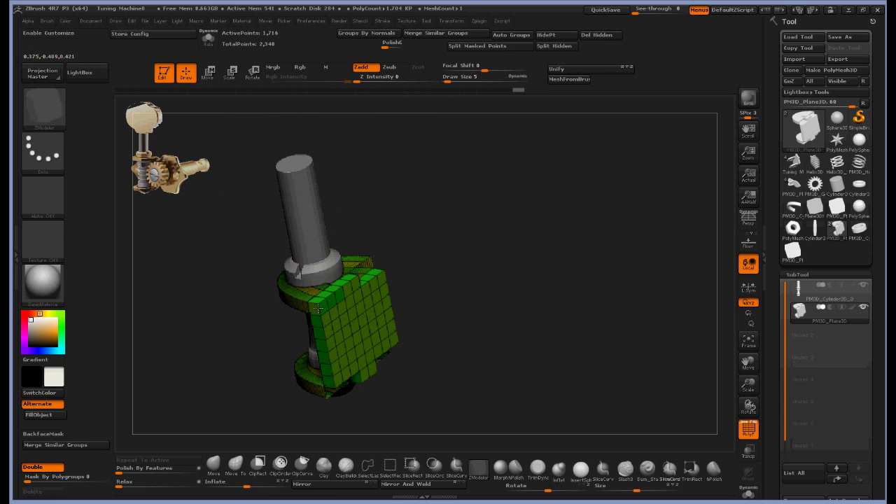
{"action": "right_click_drag", "start_coordinate": [318, 309], "coordinate": [361, 275]}
{"action": "left_click_drag", "start_coordinate": [370, 276], "coordinate": [368, 282]}
{"action": "right_click_drag", "start_coordinate": [382, 267], "coordinate": [459, 319]}
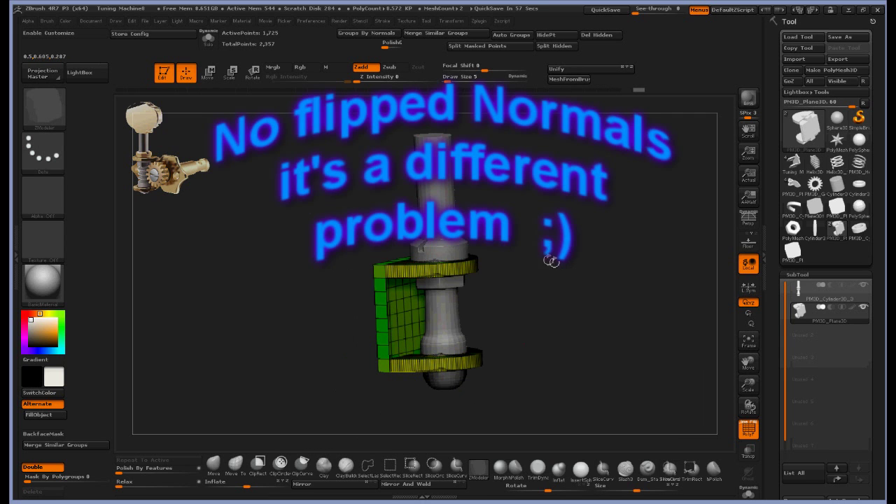
{"action": "left_click_drag", "start_coordinate": [545, 271], "coordinate": [545, 299]}
- Toggle double-sided display and inspect the thickened plate's inner and outer faces from several angles
{"action": "left_click", "coordinate": [54, 469]}
{"action": "left_click", "coordinate": [55, 469]}
{"action": "left_click_drag", "start_coordinate": [301, 336], "coordinate": [276, 406]}
{"action": "left_click", "coordinate": [45, 468]}
{"action": "left_click_drag", "start_coordinate": [231, 378], "coordinate": [280, 371]}
{"action": "left_click", "coordinate": [44, 470]}
{"action": "key", "text": "space"}
{"action": "left_click", "coordinate": [371, 287]}
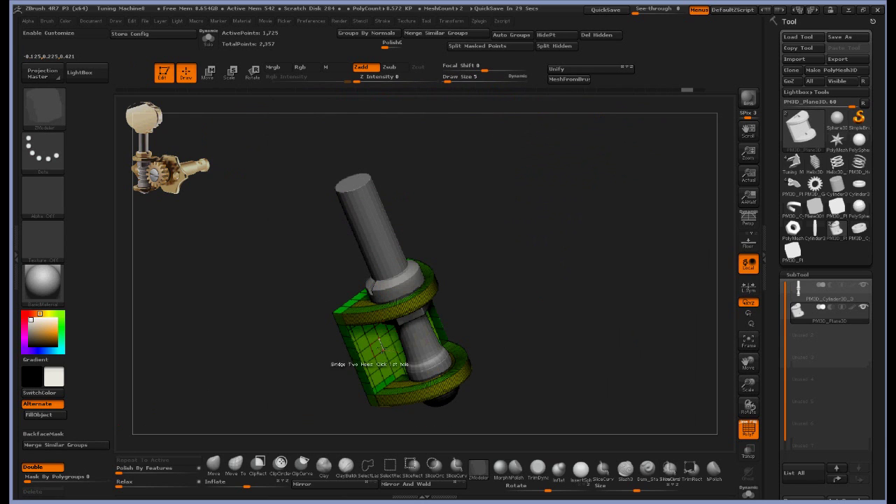
{"action": "left_click_drag", "start_coordinate": [387, 342], "coordinate": [419, 347]}
{"action": "mouse_move", "coordinate": [516, 311]}
{"action": "left_mouse_down"}
{"action": "mouse_move", "coordinate": [558, 311]}
{"action": "mouse_move", "coordinate": [526, 301]}
{"action": "mouse_move", "coordinate": [523, 336]}
{"action": "mouse_move", "coordinate": [556, 345]}
{"action": "mouse_move", "coordinate": [508, 350]}
{"action": "mouse_move", "coordinate": [558, 324]}
{"action": "mouse_move", "coordinate": [531, 324]}
{"action": "mouse_move", "coordinate": [519, 313]}
{"action": "mouse_move", "coordinate": [542, 314]}
{"action": "mouse_move", "coordinate": [548, 328]}
{"action": "left_mouse_up"}
- Undo the corner fills and the plate thickening, and bring back the hidden outer polygons of the plane
{"action": "key", "text": "ctrl+z"}
{"action": "key", "text": "ctrl+z"}
{"action": "key", "text": "ctrl+z"}
{"action": "key", "text": "ctrl+z"}
{"action": "key", "text": "ctrl+z"}
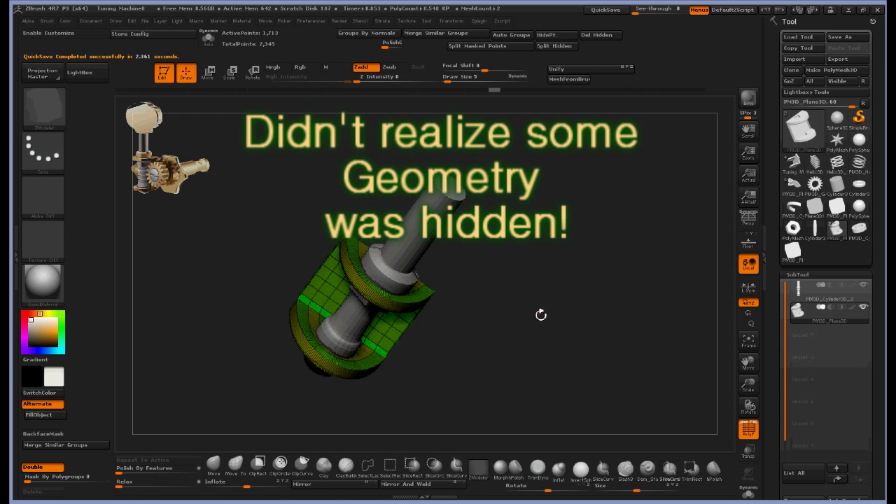
{"action": "left_click_drag", "start_coordinate": [530, 325], "coordinate": [481, 326]}
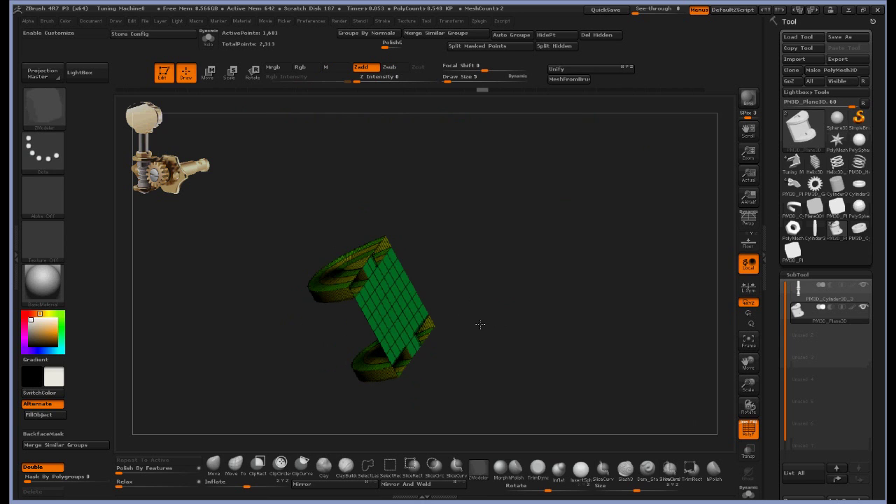
{"action": "left_click", "coordinate": [510, 318], "text": "ctrl+shift"}
{"action": "key", "text": "ctrl+z"}
{"action": "key", "text": "ctrl+z"}
{"action": "key", "text": "ctrl+z"}
{"action": "key", "text": "ctrl+z"}
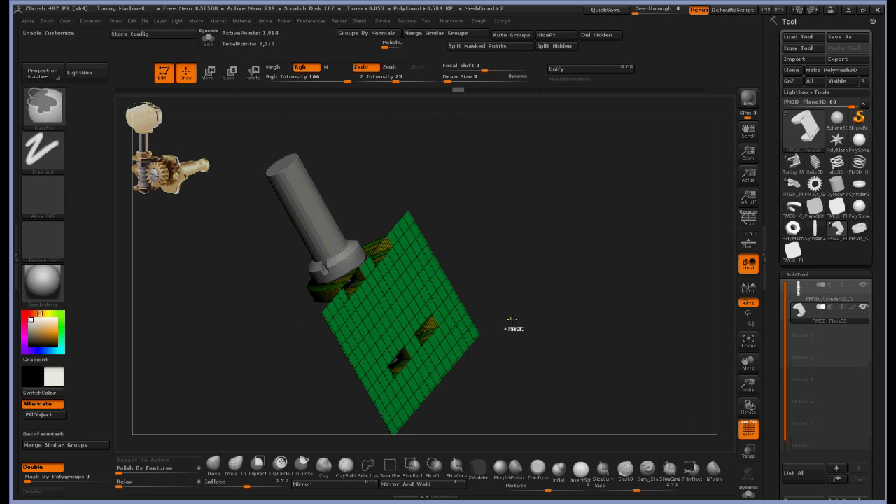
- Try hiding the plane's outer polygons above and beside the bridged openings again
{"action": "left_click_drag", "start_coordinate": [512, 320], "coordinate": [577, 258]}
{"action": "left_click_drag", "start_coordinate": [230, 167], "coordinate": [541, 242], "text": "ctrl+shift"}
{"action": "left_click_drag", "start_coordinate": [520, 199], "coordinate": [435, 430], "text": "ctrl+alt+shift"}
{"action": "left_click_drag", "start_coordinate": [239, 220], "coordinate": [294, 441], "text": "ctrl+alt+shift"}
{"action": "left_click_drag", "start_coordinate": [560, 280], "coordinate": [466, 268]}
- Try to extrude the plate with QMesh behind the two bridged bands
{"action": "left_click_drag", "start_coordinate": [404, 309], "coordinate": [560, 193]}
{"action": "left_click_drag", "start_coordinate": [518, 287], "coordinate": [522, 343]}
{"action": "left_click_drag", "start_coordinate": [352, 380], "coordinate": [459, 327]}
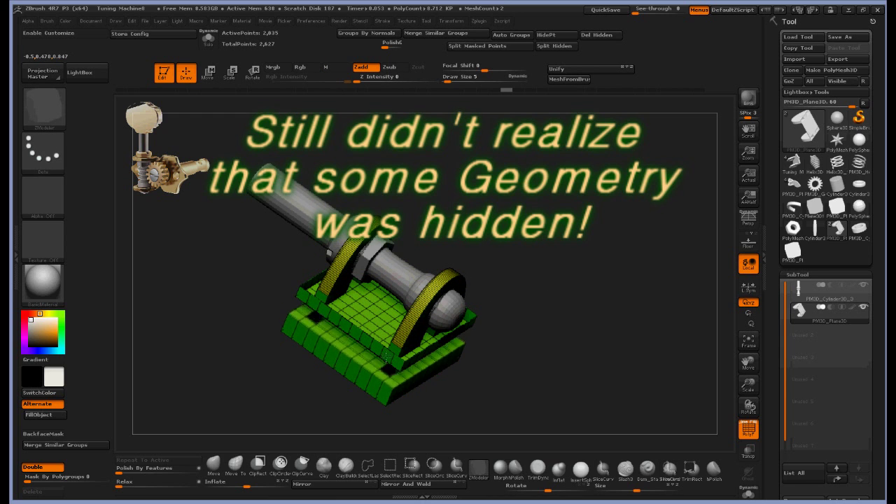
{"action": "left_click_drag", "start_coordinate": [386, 362], "coordinate": [393, 338]}
{"action": "left_click_drag", "start_coordinate": [552, 282], "coordinate": [480, 264]}
- Undo the last plate extrusions and thicken the full plate again with QMesh on the Flat Island target
{"action": "key", "text": "ctrl+z"}
{"action": "key", "text": "ctrl+z"}
{"action": "key", "text": "ctrl+z"}
{"action": "left_click_drag", "start_coordinate": [327, 311], "coordinate": [341, 323]}
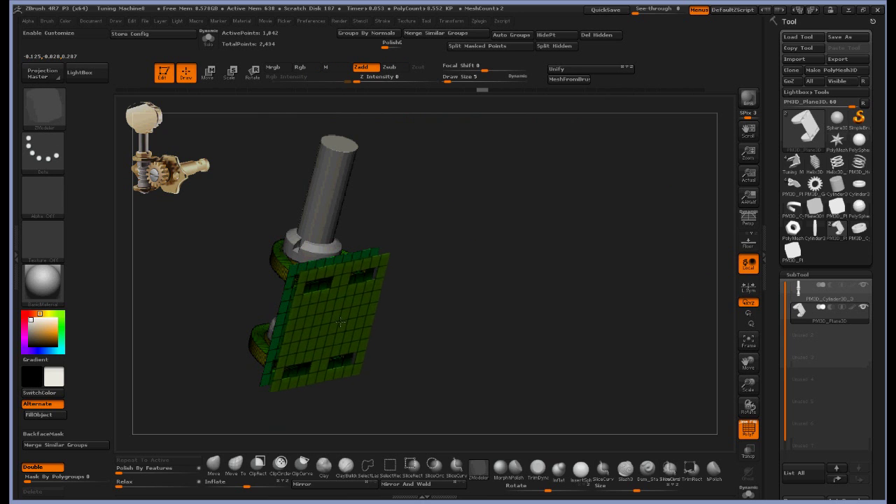
{"action": "left_click_drag", "start_coordinate": [457, 286], "coordinate": [498, 254]}
{"action": "left_click_drag", "start_coordinate": [390, 289], "coordinate": [505, 255]}
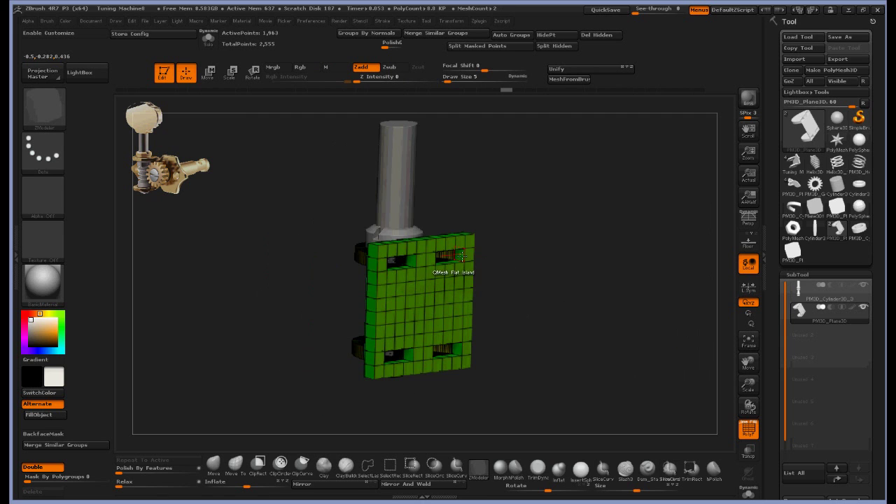
- Set the QMesh target to A Single Poly and try to close the plate's upper openings
{"action": "key", "text": "space"}
{"action": "left_click", "coordinate": [424, 234]}
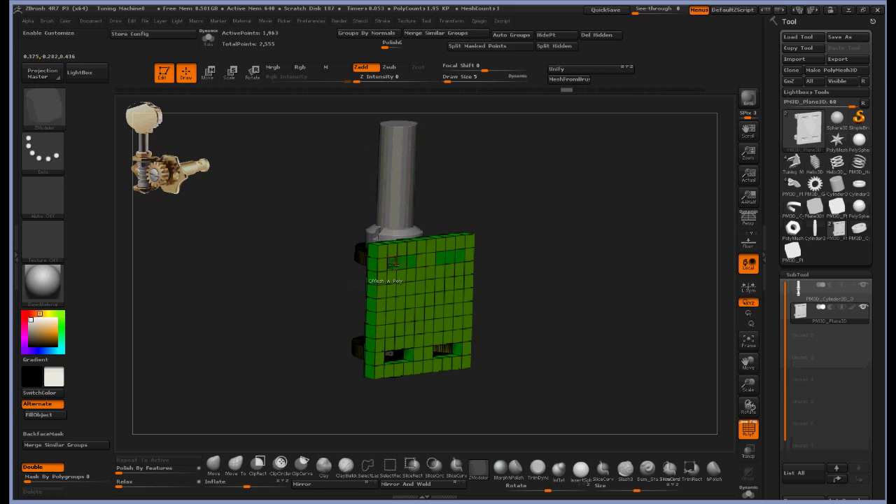
{"action": "left_click_drag", "start_coordinate": [492, 315], "coordinate": [494, 243]}
- Try to extrude the plate's flat faces with QMesh on the Flat Island target
{"action": "key", "text": "space"}
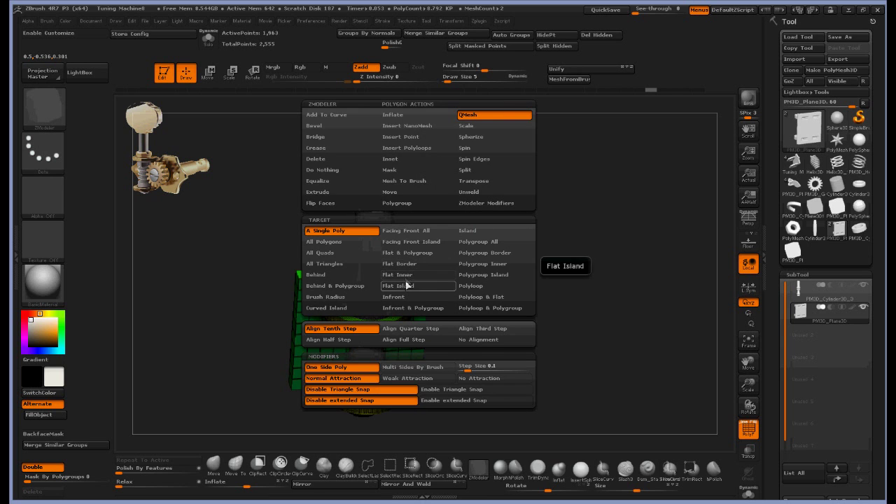
{"action": "left_click", "coordinate": [408, 285]}
{"action": "left_click_drag", "start_coordinate": [419, 262], "coordinate": [420, 269]}
{"action": "left_click_drag", "start_coordinate": [474, 256], "coordinate": [579, 196]}
{"action": "left_click_drag", "start_coordinate": [516, 345], "coordinate": [526, 361]}
{"action": "left_click_drag", "start_coordinate": [552, 390], "coordinate": [521, 335]}
{"action": "key", "text": "ctrl+z"}
- Try trimming the plate by hiding its outer sections and deleting the hidden geometry
{"action": "left_click_drag", "start_coordinate": [615, 374], "coordinate": [607, 272]}
{"action": "left_click_drag", "start_coordinate": [593, 290], "coordinate": [519, 462], "text": "ctrl+shift"}
{"action": "left_click_drag", "start_coordinate": [583, 328], "coordinate": [587, 313]}
{"action": "left_click_drag", "start_coordinate": [359, 305], "coordinate": [388, 470], "text": "ctrl+alt+shift"}
{"action": "mouse_move", "coordinate": [587, 290]}
{"action": "left_mouse_down"}
{"action": "mouse_move", "coordinate": [619, 258]}
{"action": "mouse_move", "coordinate": [616, 230]}
{"action": "mouse_move", "coordinate": [628, 226]}
{"action": "mouse_move", "coordinate": [669, 226]}
{"action": "mouse_move", "coordinate": [661, 286]}
{"action": "left_mouse_up"}
{"action": "left_click", "coordinate": [613, 38]}
{"action": "left_click_drag", "start_coordinate": [596, 270], "coordinate": [619, 246]}
{"action": "left_click_drag", "start_coordinate": [559, 345], "coordinate": [566, 312]}
{"action": "left_click_drag", "start_coordinate": [542, 244], "coordinate": [572, 298]}
{"action": "left_click_drag", "start_coordinate": [507, 255], "coordinate": [618, 275]}
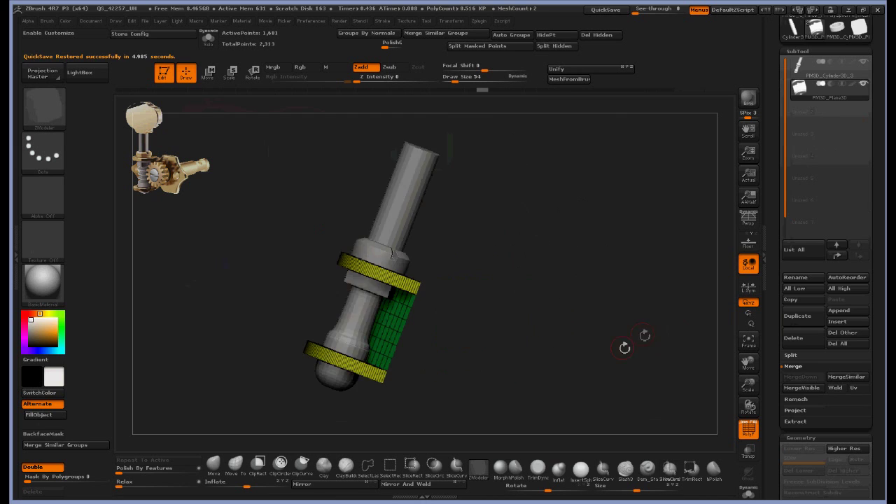
- Thicken the visible plate section with QMesh on the Polygroup Island target and delete the plane's hidden geometry
{"action": "left_click_drag", "start_coordinate": [626, 348], "coordinate": [606, 327]}
{"action": "key", "text": "space"}
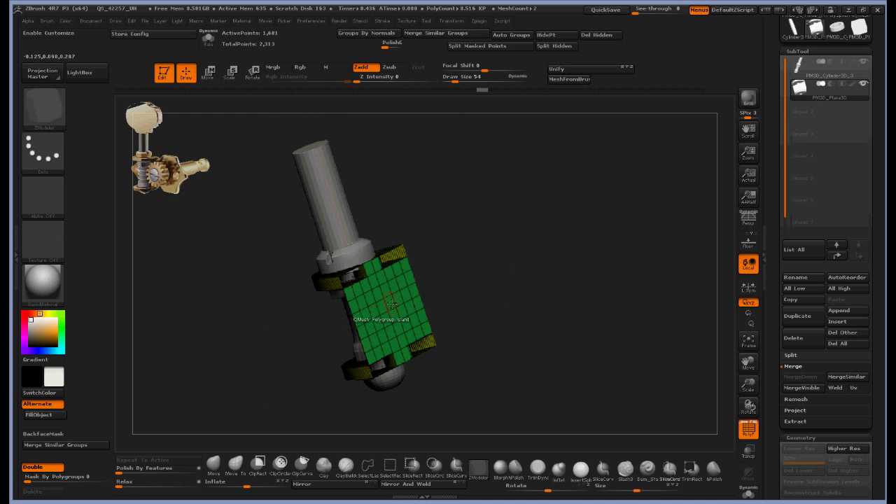
{"action": "left_click_drag", "start_coordinate": [418, 301], "coordinate": [410, 304]}
{"action": "left_click_drag", "start_coordinate": [477, 280], "coordinate": [596, 192]}
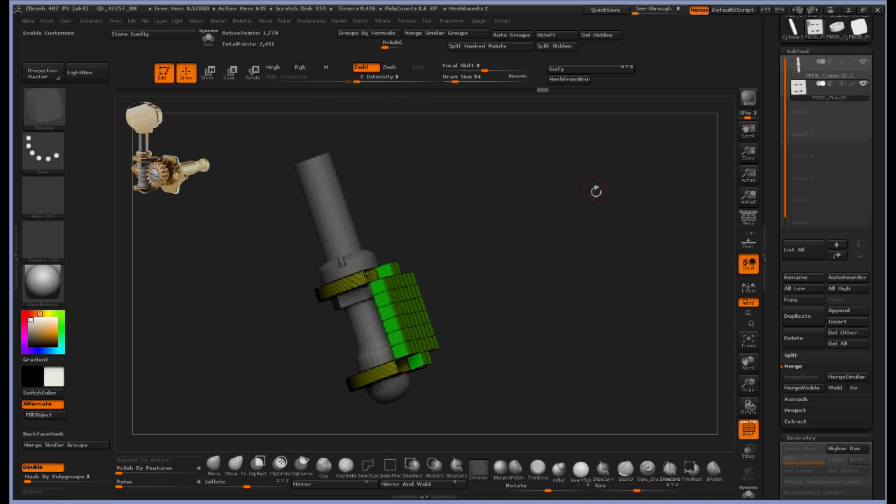
{"action": "left_click", "coordinate": [600, 37]}
{"action": "left_click_drag", "start_coordinate": [595, 161], "coordinate": [506, 228]}
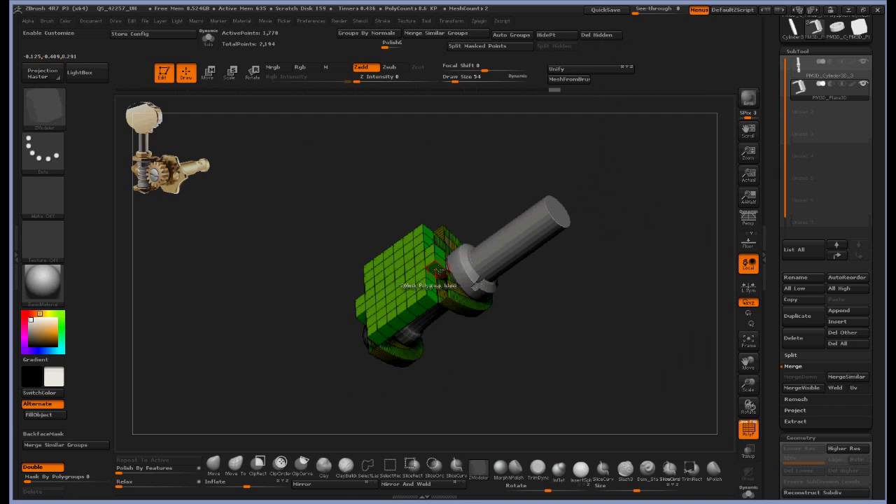
- Set the QMesh target to A Single Poly and extrude side polygons to fill the plate's corner notches beside the bands
{"action": "key", "text": "space"}
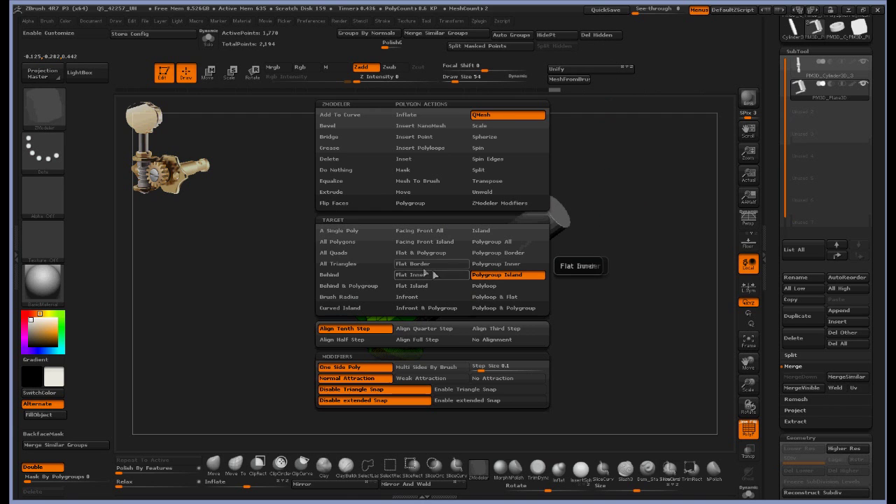
{"action": "left_click", "coordinate": [345, 233]}
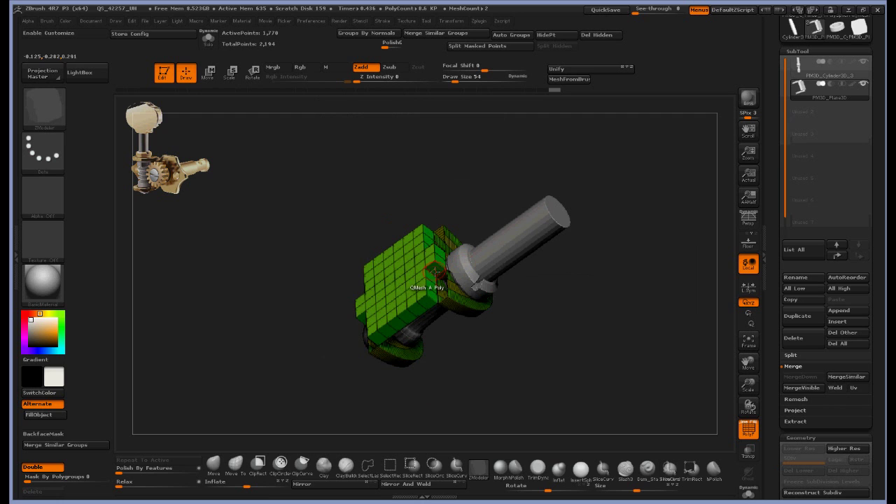
{"action": "key", "text": "ctrl+z"}
{"action": "left_click_drag", "start_coordinate": [542, 315], "coordinate": [463, 298]}
{"action": "left_click", "coordinate": [442, 290]}
{"action": "left_click", "coordinate": [348, 353]}
{"action": "left_click", "coordinate": [353, 354]}
{"action": "mouse_move", "coordinate": [455, 329]}
{"action": "left_mouse_down"}
{"action": "mouse_move", "coordinate": [431, 280]}
{"action": "mouse_move", "coordinate": [373, 238]}
{"action": "left_mouse_up"}
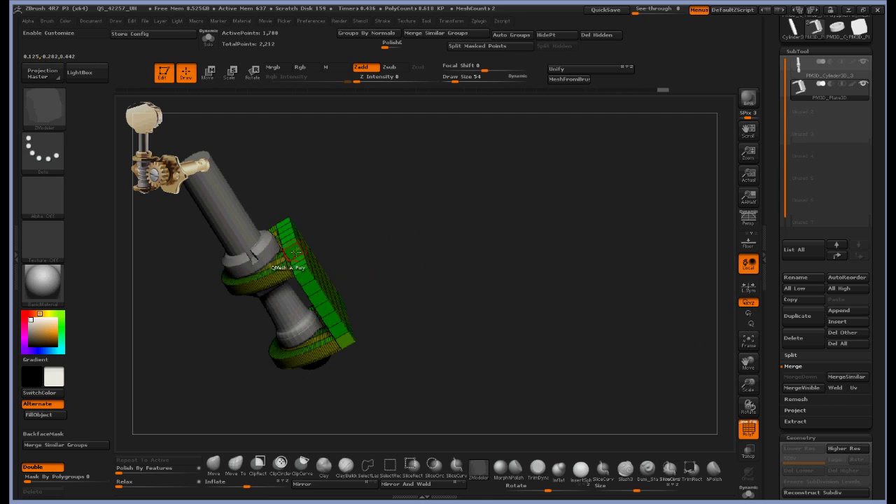
{"action": "left_click_drag", "start_coordinate": [328, 259], "coordinate": [315, 294]}
{"action": "key", "text": "space"}
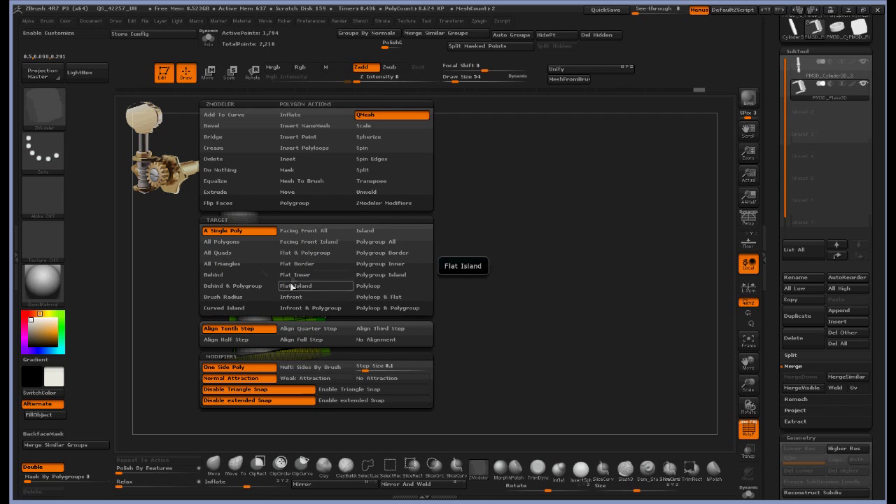
- Extend the back plate's side face outward by extruding it with QMesh on the Flat Island target
{"action": "left_click", "coordinate": [297, 278]}
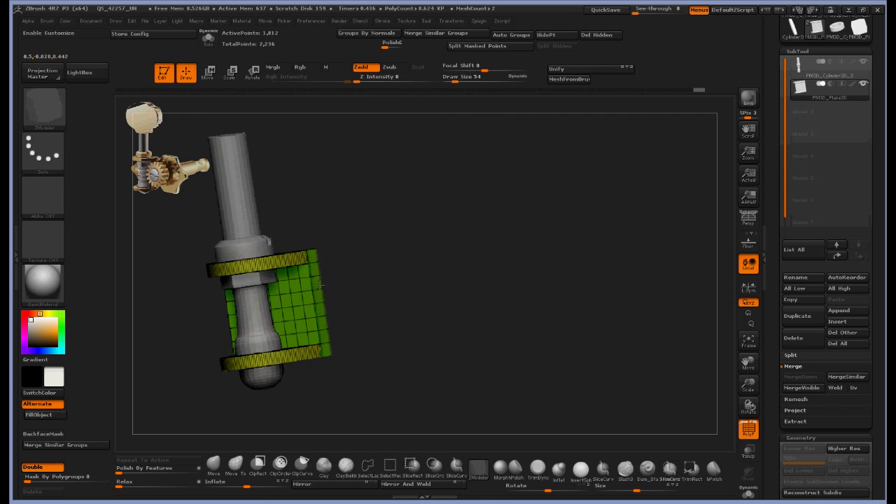
{"action": "left_click_drag", "start_coordinate": [339, 286], "coordinate": [238, 274]}
{"action": "left_click_drag", "start_coordinate": [392, 203], "coordinate": [407, 242]}
- Extrude single polygons up and down from the plate's side extension with QMesh on A Single Poly, making it taller than the bracket
{"action": "key", "text": "space"}
{"action": "left_click", "coordinate": [274, 234]}
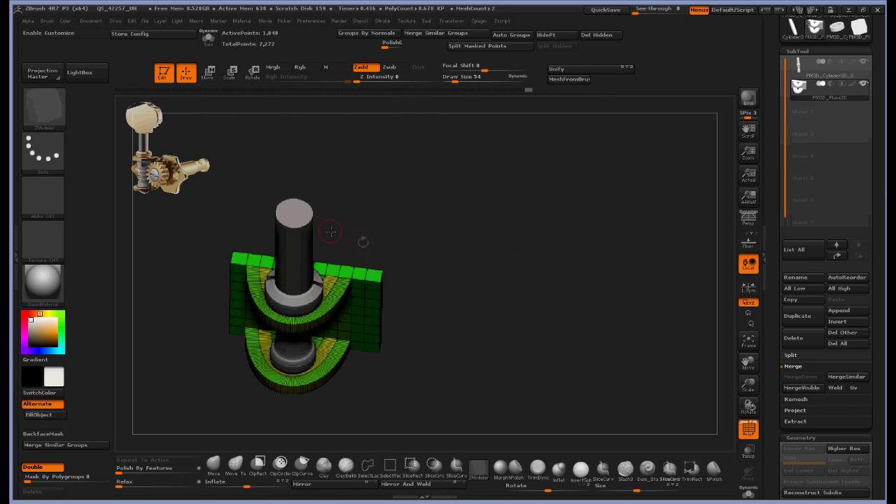
{"action": "left_click_drag", "start_coordinate": [439, 309], "coordinate": [437, 259]}
{"action": "left_click_drag", "start_coordinate": [356, 390], "coordinate": [357, 379]}
{"action": "left_click_drag", "start_coordinate": [476, 302], "coordinate": [484, 367]}
{"action": "left_click_drag", "start_coordinate": [374, 303], "coordinate": [377, 282]}
{"action": "left_click_drag", "start_coordinate": [428, 357], "coordinate": [426, 305]}
{"action": "left_click_drag", "start_coordinate": [369, 395], "coordinate": [366, 405]}
{"action": "left_click_drag", "start_coordinate": [415, 378], "coordinate": [440, 328]}
- Extrude the taller extension's outer side outward with QMesh on Flat Island to form a wing
{"action": "key", "text": "space"}
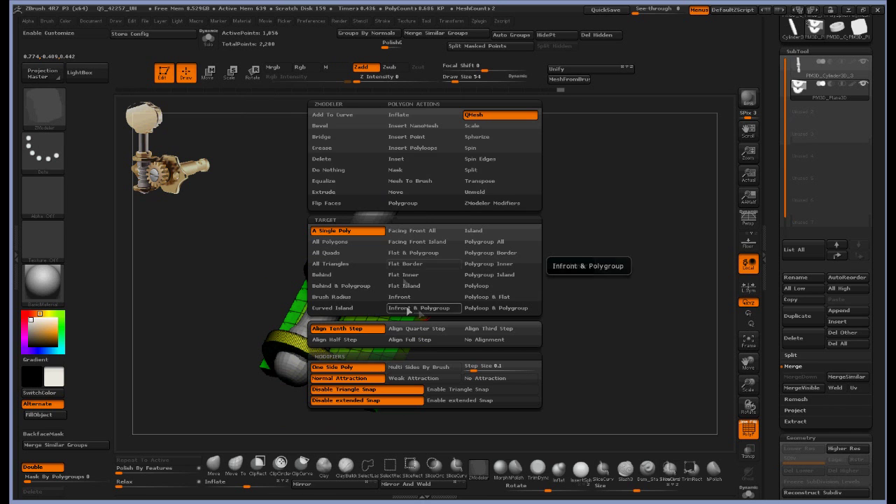
{"action": "left_click", "coordinate": [416, 289]}
{"action": "left_click_drag", "start_coordinate": [381, 349], "coordinate": [417, 358]}
{"action": "mouse_move", "coordinate": [453, 259]}
{"action": "left_mouse_down"}
{"action": "mouse_move", "coordinate": [498, 284]}
{"action": "mouse_move", "coordinate": [532, 278]}
{"action": "left_mouse_up"}
{"action": "left_click_drag", "start_coordinate": [455, 312], "coordinate": [435, 374], "text": "alt"}
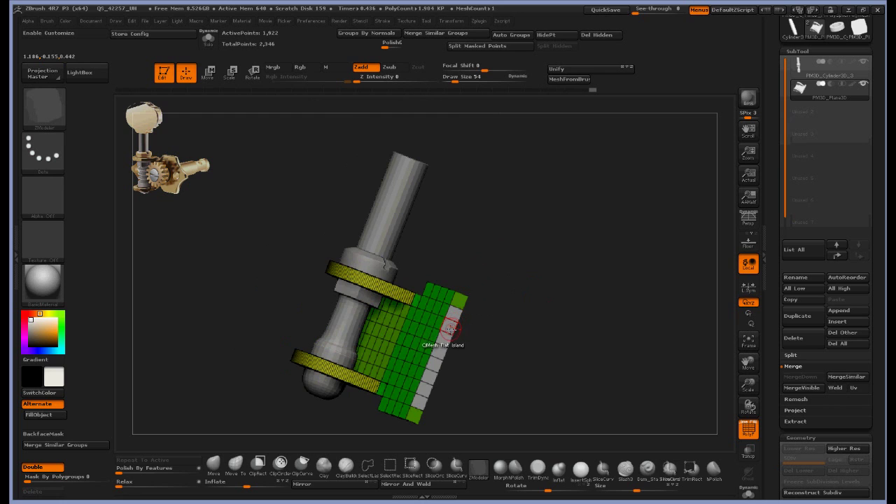
- Extrude progressively shorter rows of the wing's edge polygons with QMesh on A Single Poly to form a stepped tip
{"action": "key", "text": "space"}
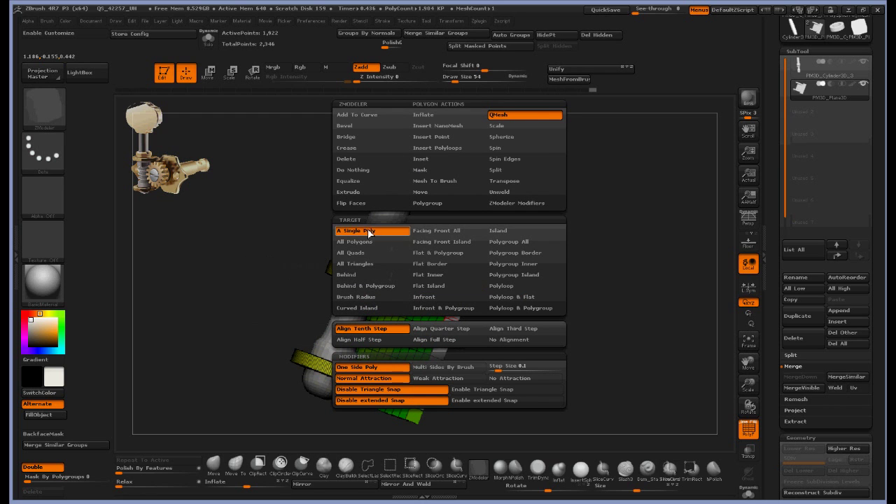
{"action": "left_click", "coordinate": [371, 233]}
{"action": "left_click_drag", "start_coordinate": [446, 342], "coordinate": [478, 350]}
{"action": "key", "text": "ctrl+z"}
{"action": "key", "text": "ctrl+z"}
{"action": "left_click_drag", "start_coordinate": [526, 315], "coordinate": [452, 313]}
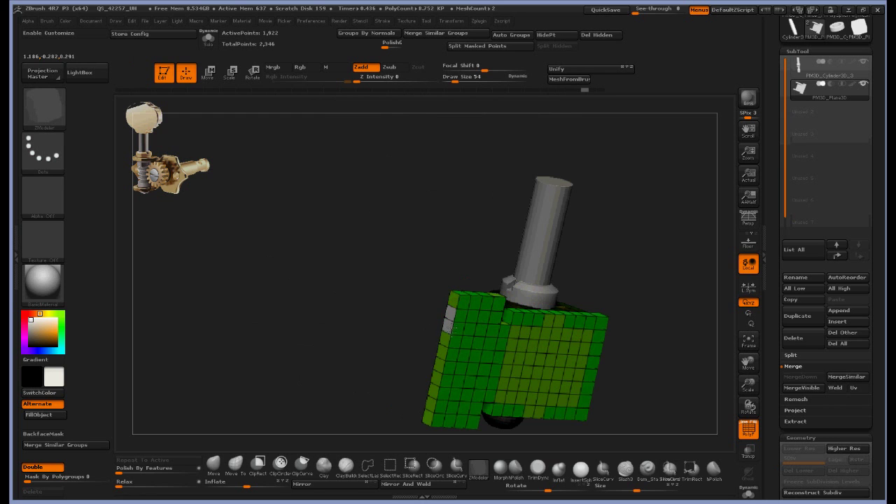
{"action": "left_click_drag", "start_coordinate": [432, 402], "coordinate": [423, 400]}
{"action": "left_click_drag", "start_coordinate": [369, 348], "coordinate": [448, 348]}
{"action": "mouse_move", "coordinate": [470, 331]}
{"action": "left_mouse_down", "text": "alt"}
{"action": "mouse_move", "coordinate": [465, 382]}
{"action": "mouse_move", "coordinate": [479, 354]}
{"action": "mouse_move", "coordinate": [501, 388]}
{"action": "left_mouse_up", "text": "alt"}
- Straighten one stepped side of the wing into a slanted edge with the Align EdgeStrip edge action
{"action": "key", "text": "space"}
{"action": "left_click", "coordinate": [396, 238]}
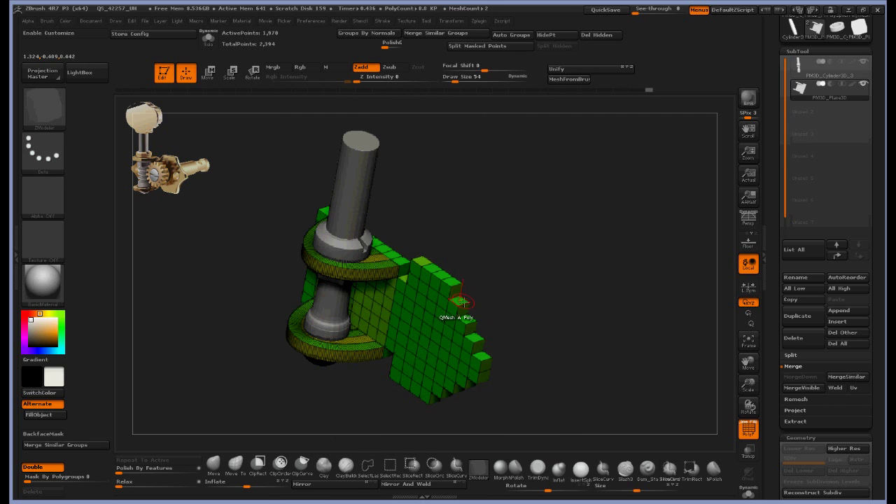
{"action": "left_click", "coordinate": [455, 287]}
{"action": "left_click", "coordinate": [478, 352]}
- Align the remaining stepped edges of both wings so each tapers symmetrically toward its tip
{"action": "left_click_drag", "start_coordinate": [511, 344], "coordinate": [555, 295]}
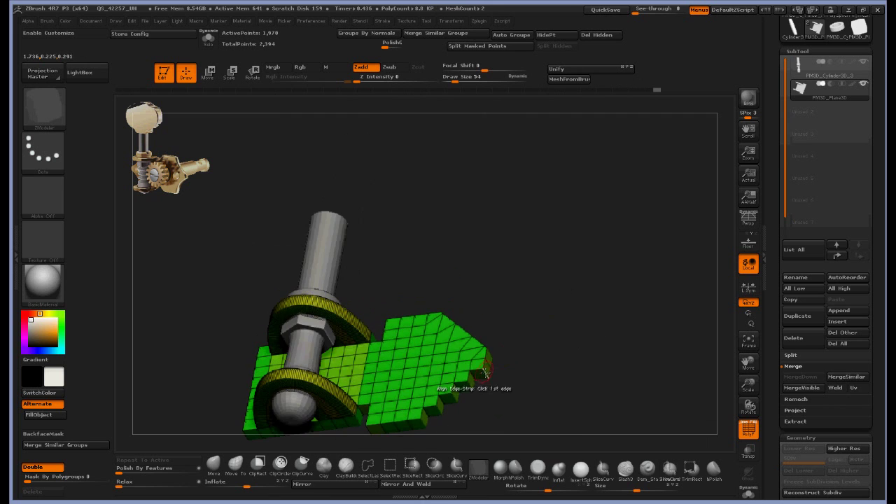
{"action": "left_click", "coordinate": [485, 365]}
{"action": "left_click_drag", "start_coordinate": [530, 389], "coordinate": [322, 334]}
{"action": "left_click_drag", "start_coordinate": [546, 316], "coordinate": [566, 340], "text": "alt"}
{"action": "left_click_drag", "start_coordinate": [560, 328], "coordinate": [572, 359], "text": "alt"}
{"action": "left_click_drag", "start_coordinate": [570, 354], "coordinate": [586, 334]}
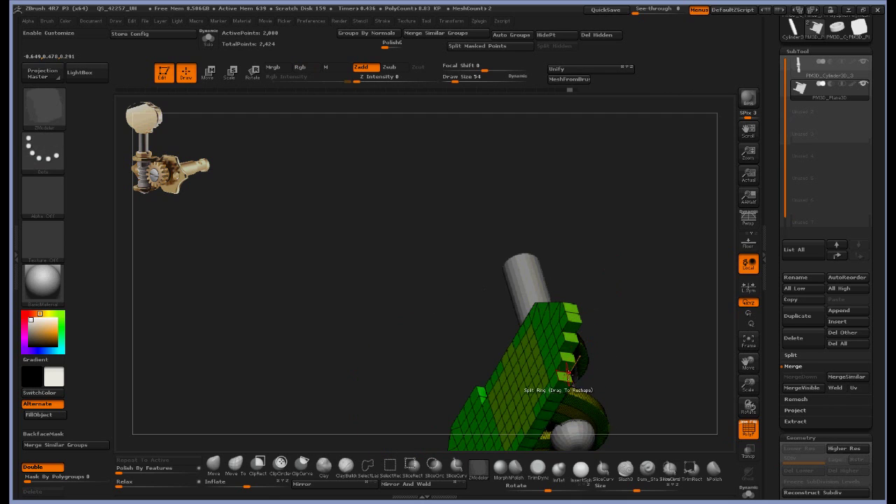
{"action": "left_click", "coordinate": [575, 323]}
{"action": "left_click_drag", "start_coordinate": [620, 333], "coordinate": [700, 368]}
- Set the point action to Stitch and merge two points near the smaller wing's tip
{"action": "key", "text": "space"}
{"action": "left_click", "coordinate": [365, 315]}
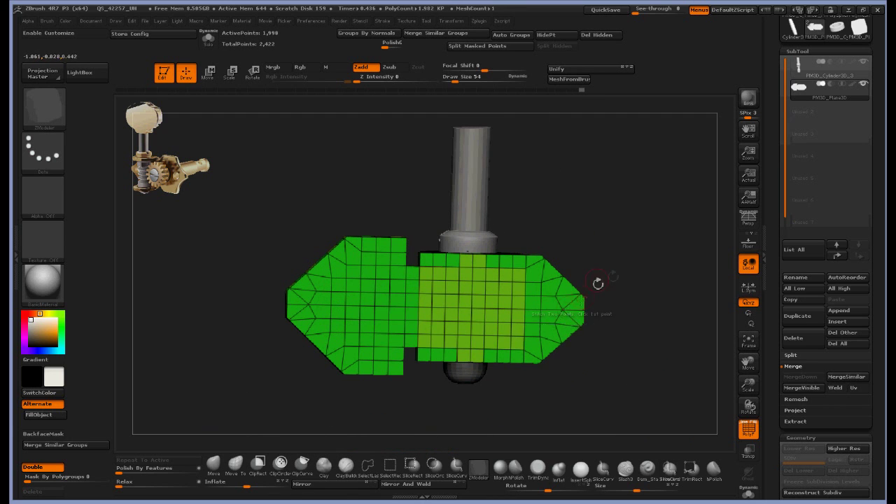
{"action": "left_click_drag", "start_coordinate": [598, 284], "coordinate": [707, 287]}
{"action": "left_click", "coordinate": [559, 304]}
{"action": "left_click", "coordinate": [578, 313]}
- Set the point action to Split with the Ring target and open ring polygroups near both wing tips on the front face
{"action": "left_click_drag", "start_coordinate": [462, 288], "coordinate": [155, 317], "text": "alt"}
{"action": "key", "text": "space"}
{"action": "left_click", "coordinate": [579, 305]}
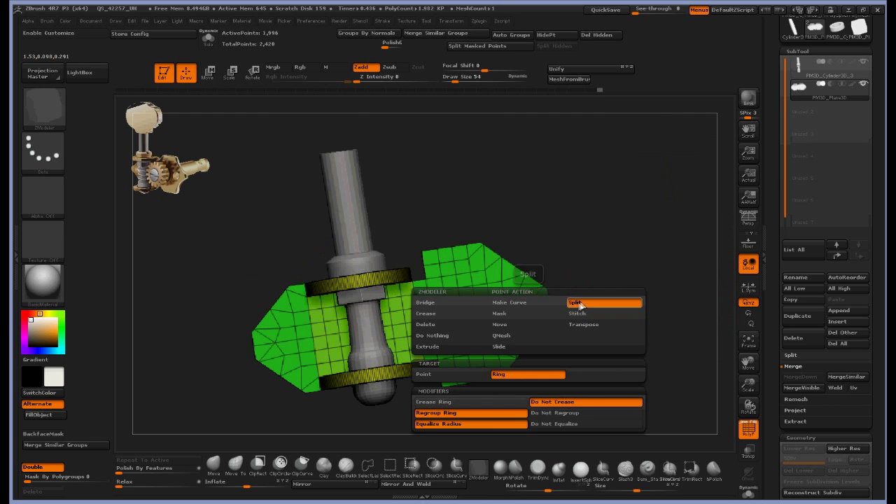
{"action": "left_click", "coordinate": [471, 375]}
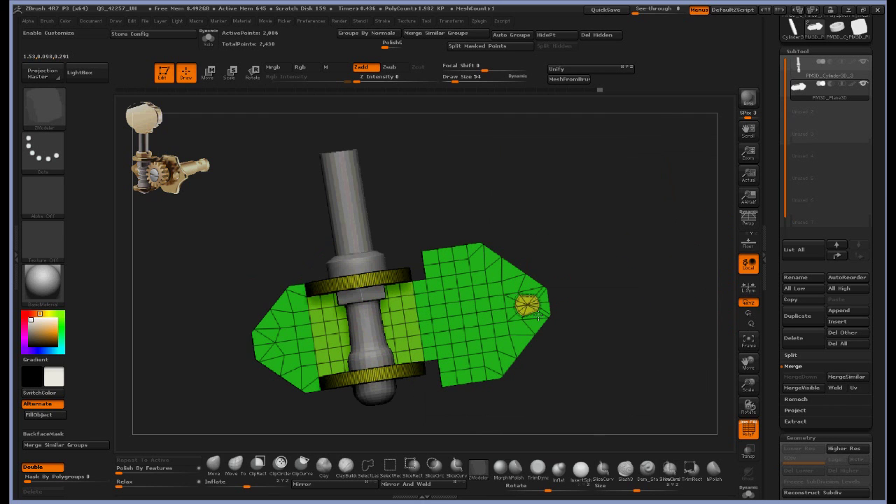
{"action": "left_click", "coordinate": [274, 342]}
- Split the matching points near both wing tips on the plate's back face into rings
{"action": "left_click_drag", "start_coordinate": [235, 347], "coordinate": [390, 346]}
{"action": "left_click_drag", "start_coordinate": [401, 308], "coordinate": [628, 277], "text": "alt"}
{"action": "left_click", "coordinate": [245, 323]}
{"action": "key", "text": "space"}
{"action": "left_click", "coordinate": [224, 374]}
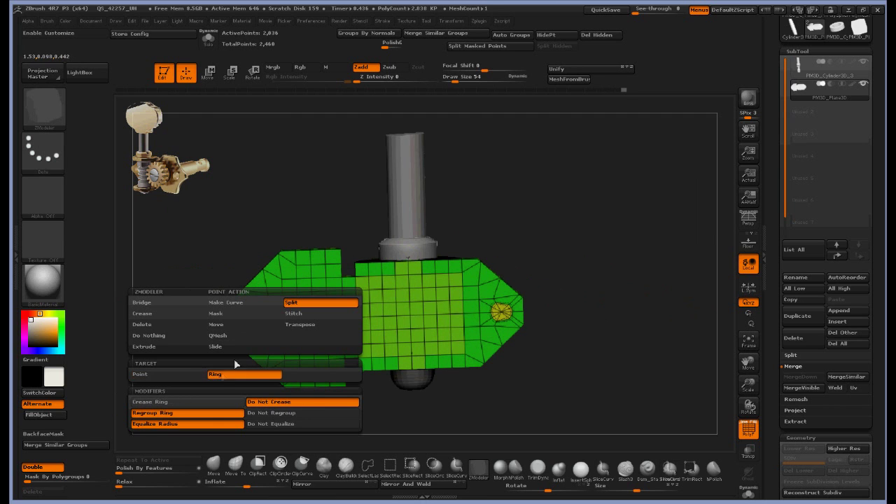
{"action": "left_click", "coordinate": [245, 322]}
{"action": "left_click", "coordinate": [501, 312]}
{"action": "left_click_drag", "start_coordinate": [574, 280], "coordinate": [420, 287]}
{"action": "left_click_drag", "start_coordinate": [659, 393], "coordinate": [440, 400], "text": "alt"}
{"action": "left_click_drag", "start_coordinate": [533, 290], "coordinate": [526, 301]}
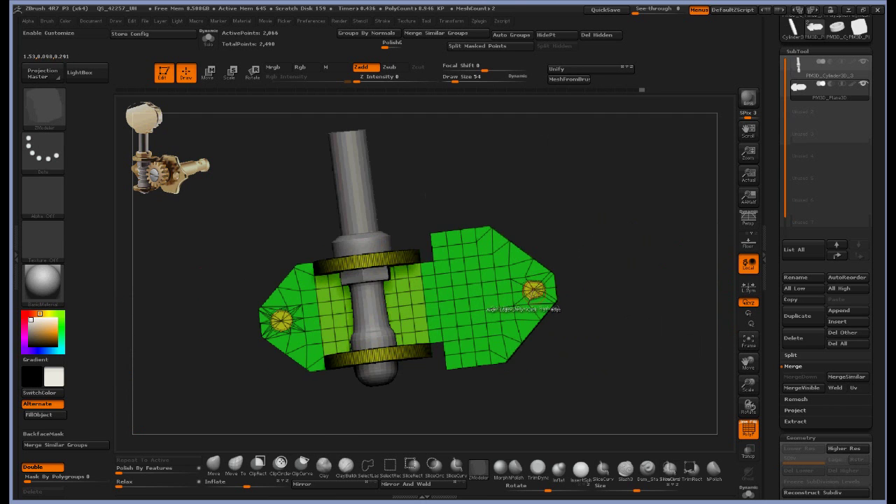
{"action": "left_click", "coordinate": [533, 290]}
- Punch screw holes through both wings by pushing the ring polygroups through with QMesh on Polygroup Island
{"action": "left_click_drag", "start_coordinate": [630, 378], "coordinate": [617, 350]}
{"action": "left_click_drag", "start_coordinate": [631, 365], "coordinate": [630, 420], "text": "alt"}
{"action": "key", "text": "space"}
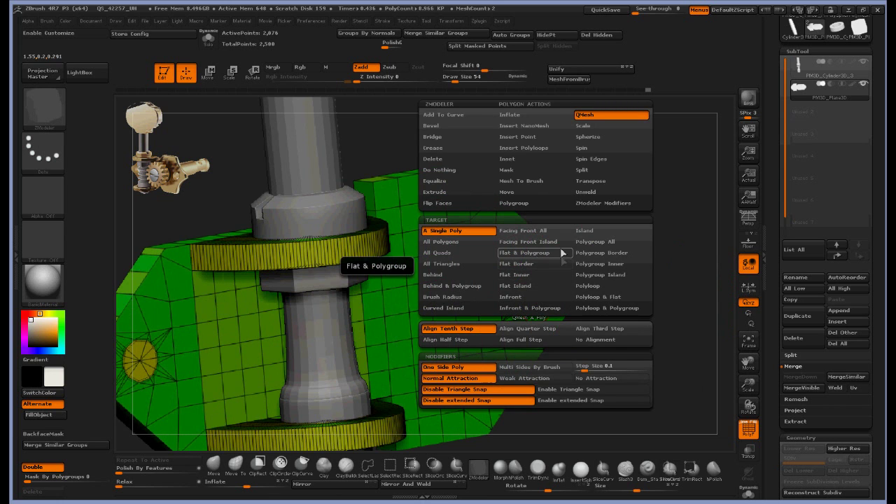
{"action": "left_click", "coordinate": [590, 276]}
{"action": "left_click", "coordinate": [530, 292]}
{"action": "left_click", "coordinate": [138, 359]}
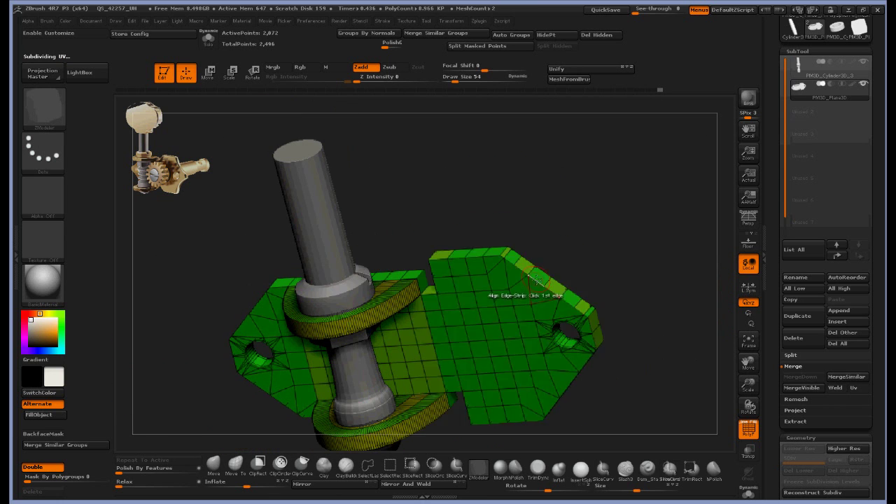
- Set the edge action to Crease with the EdgeLoop Complete target
{"action": "key", "text": "space"}
{"action": "left_click", "coordinate": [443, 281]}
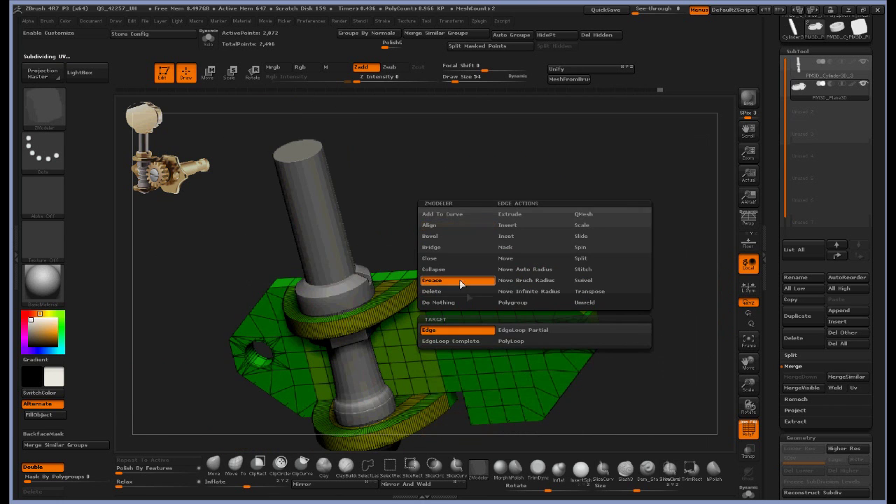
{"action": "left_click", "coordinate": [455, 341]}
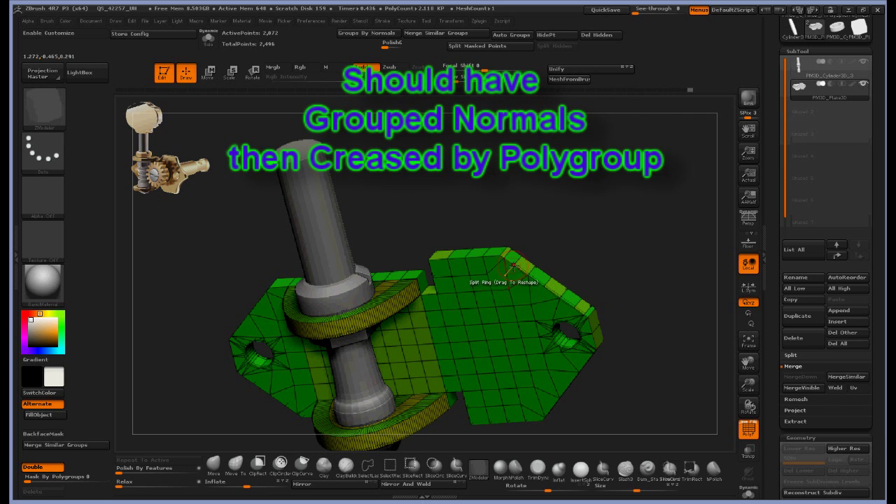
- Try to crease an edge loop on the plate
{"action": "left_click_drag", "start_coordinate": [536, 224], "coordinate": [554, 238]}
{"action": "left_click_drag", "start_coordinate": [459, 443], "coordinate": [456, 329]}
{"action": "left_click", "coordinate": [456, 324]}
{"action": "key", "text": "ctrl+z"}
- Set the ZModeler polygon action to Do Nothing
{"action": "left_click_drag", "start_coordinate": [459, 396], "coordinate": [453, 350]}
{"action": "key", "text": "space"}
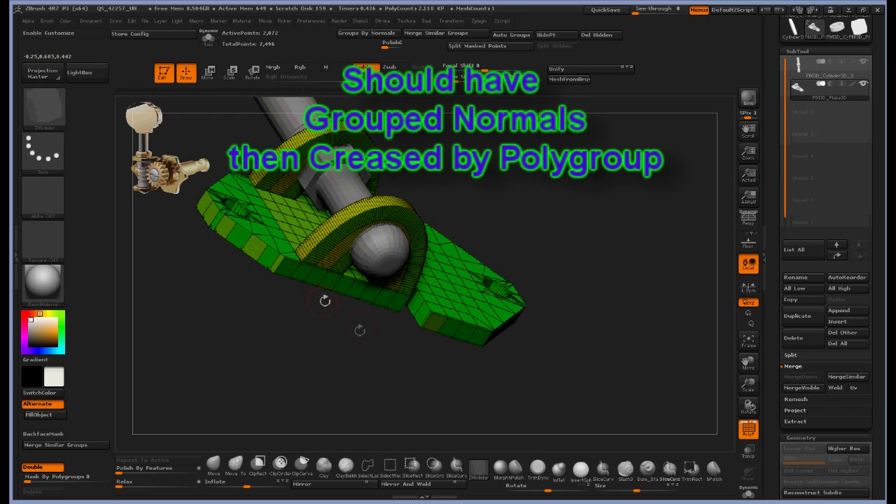
{"action": "left_click_drag", "start_coordinate": [421, 337], "coordinate": [399, 327]}
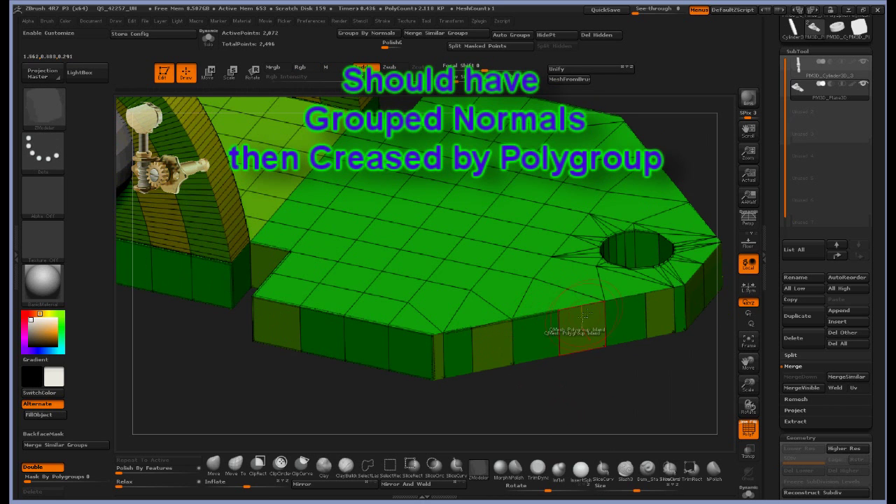
{"action": "key", "text": "space"}
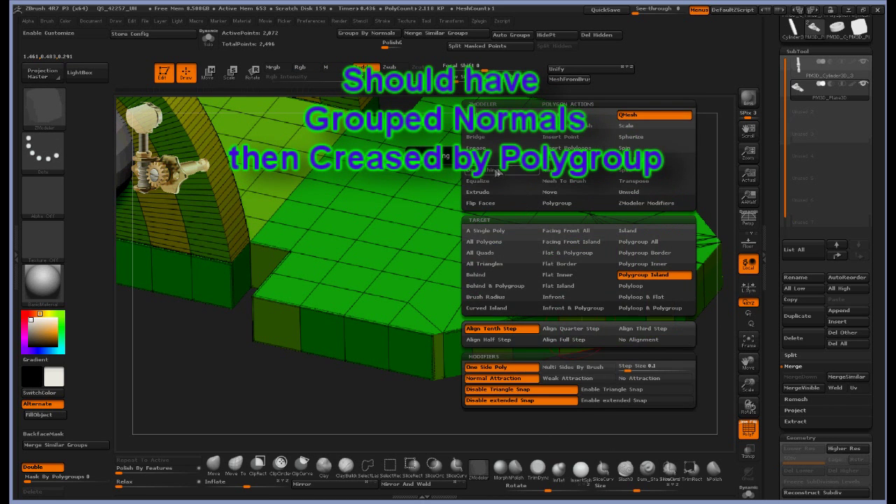
{"action": "left_click", "coordinate": [498, 172]}
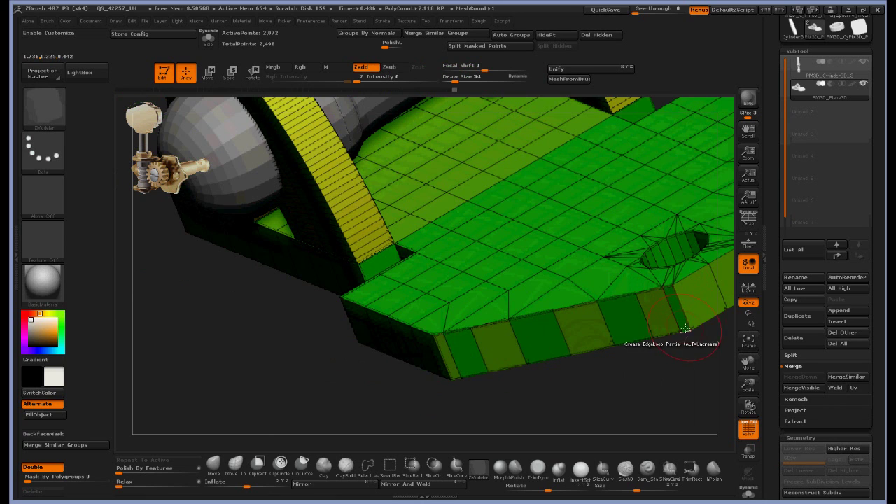
- Crease the larger wing's rim and notch edges with Crease EdgeLoop Partial
{"action": "left_click", "coordinate": [691, 280]}
{"action": "left_click", "coordinate": [713, 313]}
{"action": "left_click_drag", "start_coordinate": [698, 374], "coordinate": [438, 449], "text": "alt"}
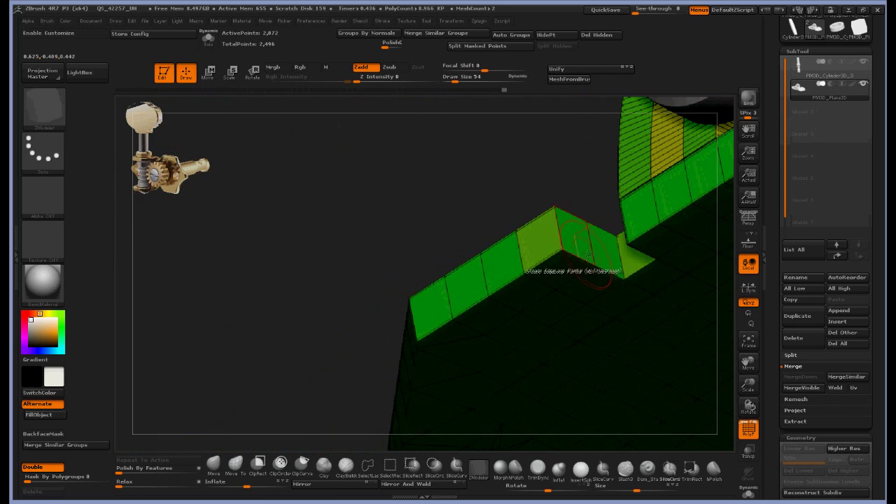
{"action": "left_click", "coordinate": [648, 254]}
- Crease the partial edge loops along the rim of the smaller wing
{"action": "left_click_drag", "start_coordinate": [560, 182], "coordinate": [280, 336], "text": "alt"}
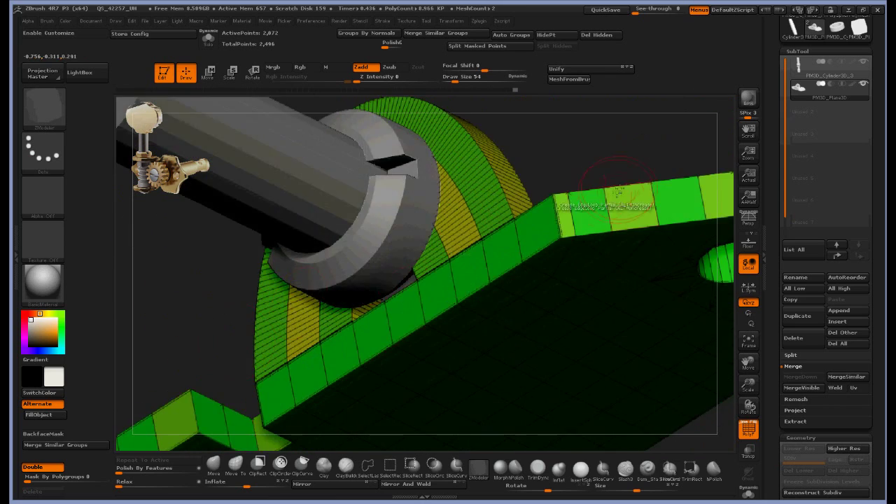
{"action": "left_click_drag", "start_coordinate": [608, 175], "coordinate": [454, 242], "text": "alt"}
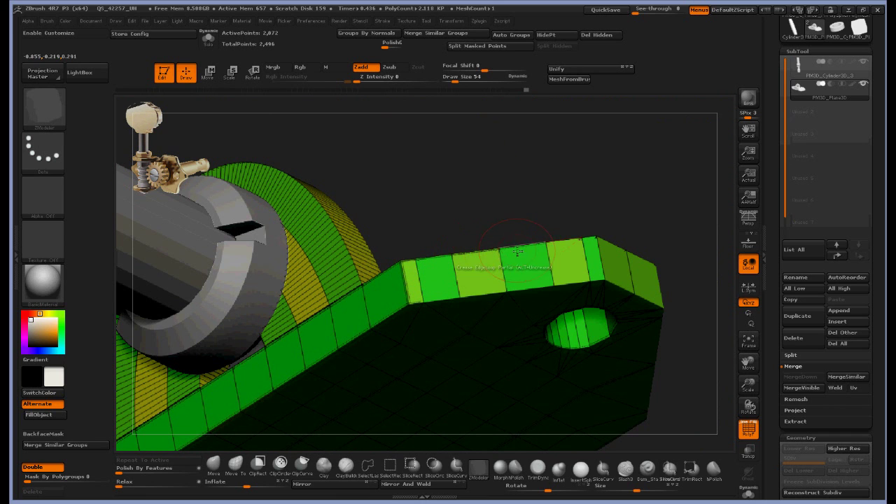
{"action": "left_click", "coordinate": [441, 295]}
{"action": "left_click_drag", "start_coordinate": [686, 344], "coordinate": [623, 239]}
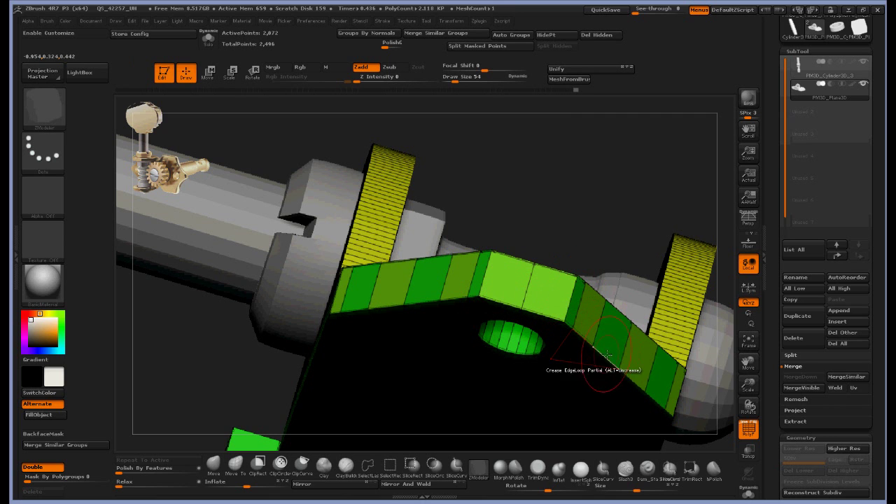
{"action": "right_click_drag", "start_coordinate": [669, 410], "coordinate": [565, 311], "text": "alt"}
{"action": "left_click", "coordinate": [566, 314]}
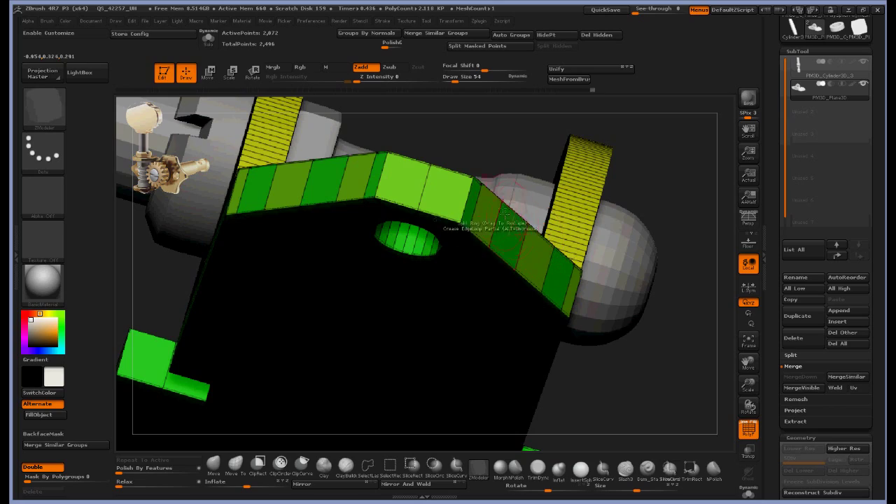
- Preview the plate with dynamic subdivision to check the creased edges, returning to the unsmoothed mesh
{"action": "left_click_drag", "start_coordinate": [684, 258], "coordinate": [654, 371]}
{"action": "key", "text": "d"}
{"action": "key", "text": "shift+d"}
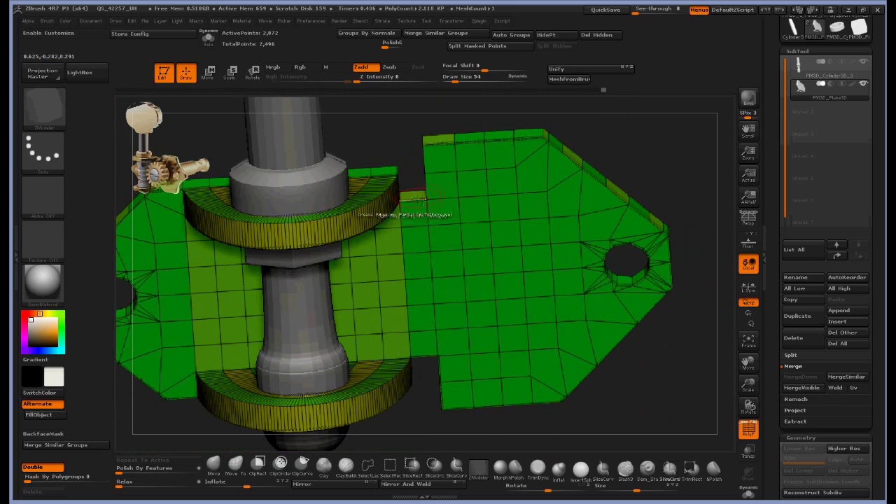
{"action": "key", "text": "shift+d"}
- Crease the partial edge loops at the notch beside the bracket, checking the corners in the dynamic subdivision preview
{"action": "right_click_drag", "start_coordinate": [466, 318], "coordinate": [413, 223]}
{"action": "left_click_drag", "start_coordinate": [509, 354], "coordinate": [506, 290]}
{"action": "key", "text": "d"}
{"action": "left_click_drag", "start_coordinate": [475, 374], "coordinate": [439, 299]}
{"action": "right_click_drag", "start_coordinate": [439, 300], "coordinate": [425, 267]}
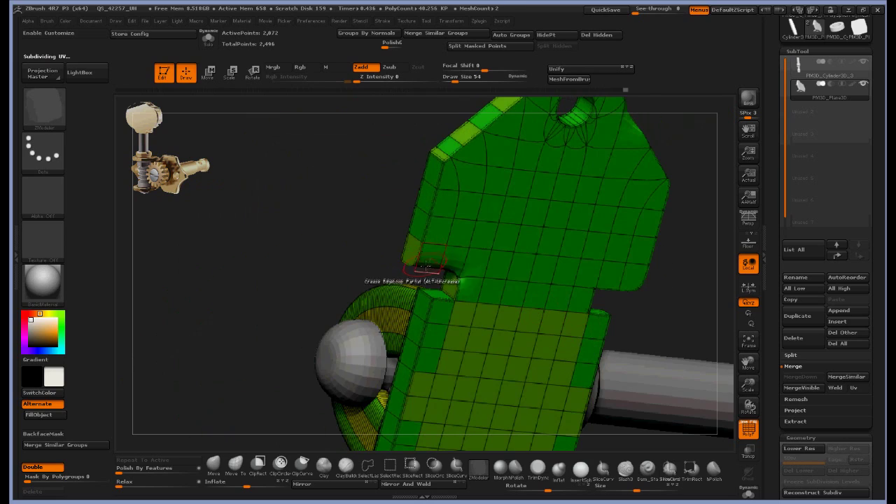
{"action": "mouse_move", "coordinate": [521, 265]}
{"action": "left_mouse_down"}
{"action": "mouse_move", "coordinate": [580, 269]}
{"action": "mouse_move", "coordinate": [512, 249]}
{"action": "left_mouse_up"}
{"action": "left_click", "coordinate": [464, 259]}
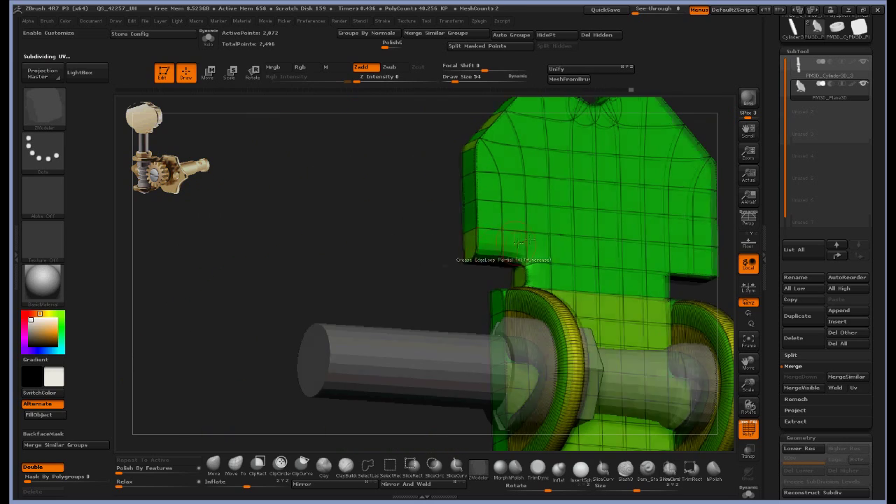
{"action": "mouse_move", "coordinate": [476, 278]}
{"action": "left_mouse_down"}
{"action": "mouse_move", "coordinate": [523, 278]}
{"action": "mouse_move", "coordinate": [500, 278]}
{"action": "left_mouse_up"}
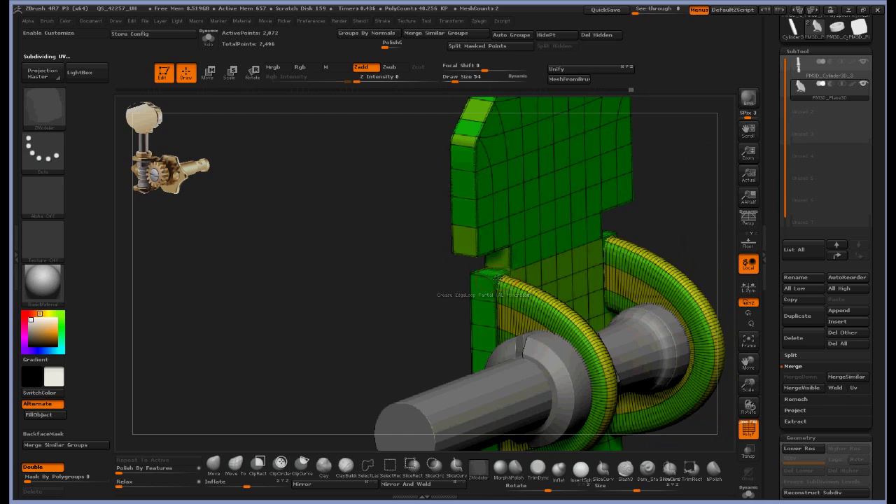
{"action": "left_click", "coordinate": [499, 279]}
{"action": "mouse_move", "coordinate": [420, 294]}
{"action": "left_mouse_down"}
{"action": "mouse_move", "coordinate": [409, 310]}
{"action": "mouse_move", "coordinate": [562, 128]}
{"action": "left_mouse_up"}
{"action": "key", "text": "shift+d"}
- Switch the Crease target to EdgeLoop Complete for the curved edges of the bracket's flanges
{"action": "right_click_drag", "start_coordinate": [563, 128], "coordinate": [538, 252], "text": "ctrl"}
{"action": "key", "text": "space"}
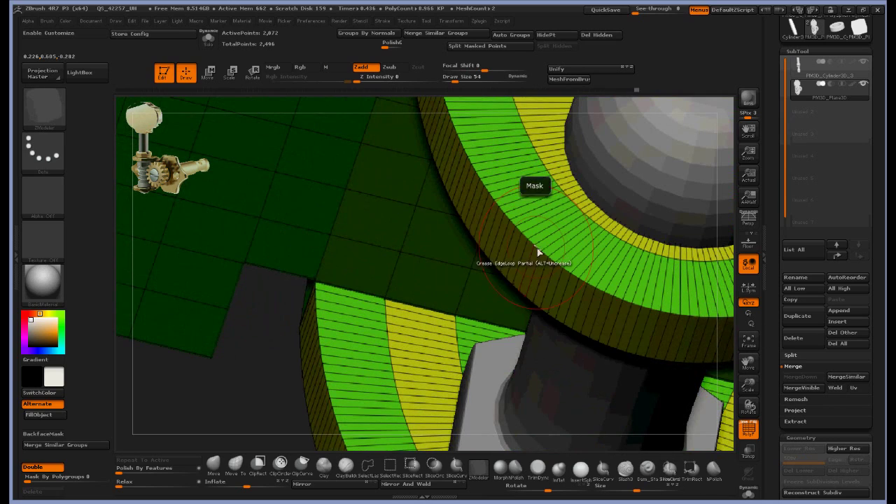
{"action": "key", "text": "space"}
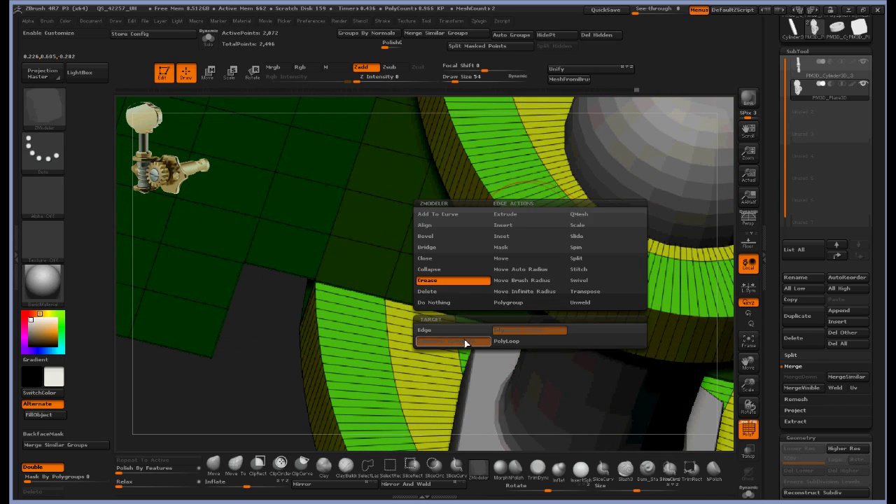
{"action": "left_click", "coordinate": [466, 342]}
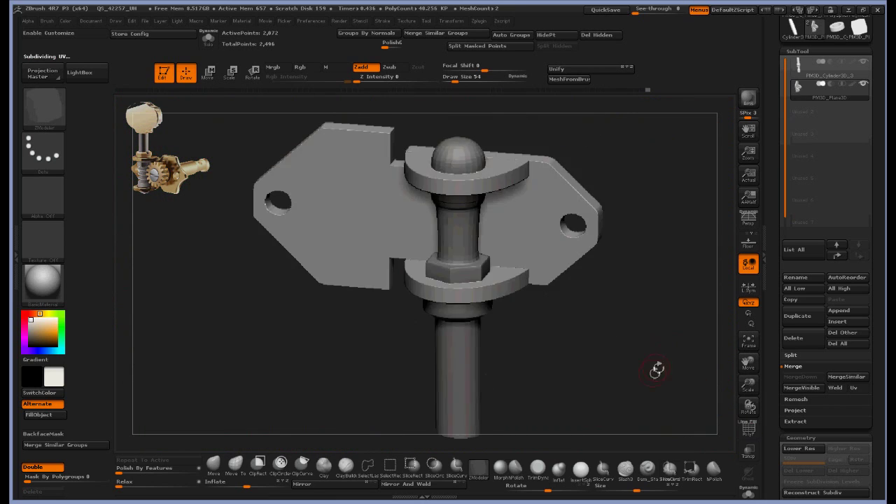
- Weld the plate's overlapping points through Modify Topology with a WeldDist of 22
{"action": "left_click_drag", "start_coordinate": [657, 371], "coordinate": [623, 360]}
{"action": "left_click_drag", "start_coordinate": [774, 436], "coordinate": [812, 215]}
{"action": "left_click", "coordinate": [811, 228]}
{"action": "left_click", "coordinate": [824, 272]}
{"action": "left_click_drag", "start_coordinate": [685, 236], "coordinate": [689, 266]}
{"action": "left_click", "coordinate": [838, 283]}
{"action": "left_click", "coordinate": [809, 284]}
{"action": "left_click_drag", "start_coordinate": [680, 297], "coordinate": [636, 307]}
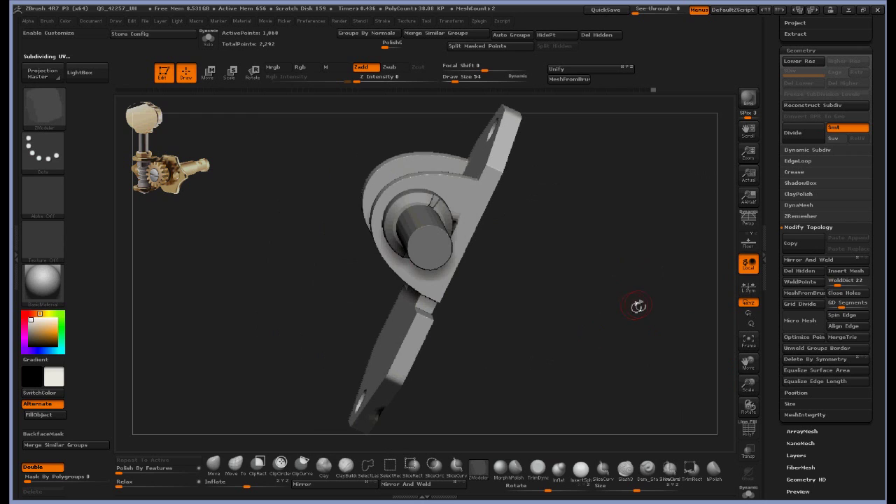
- Undo and repeat the weld of the plate's points, and display the polygon wireframe on the unsmoothed mesh
{"action": "key", "text": "ctrl+z"}
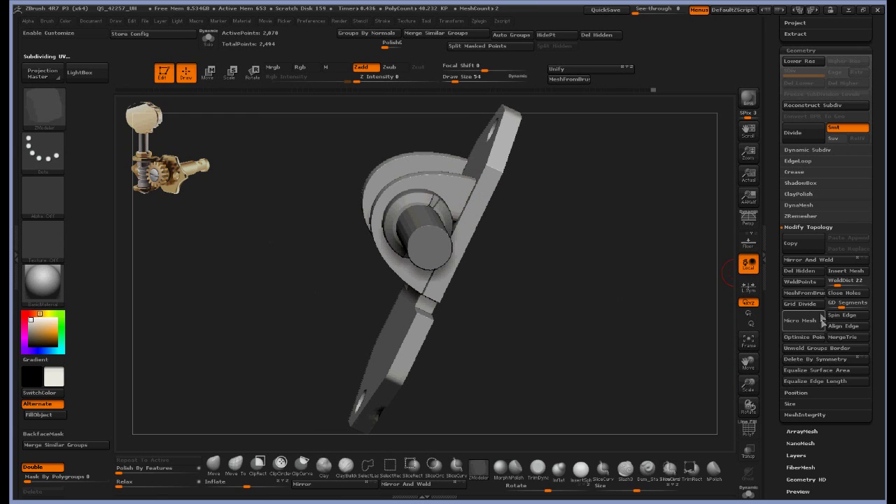
{"action": "left_click", "coordinate": [807, 282]}
{"action": "left_click_drag", "start_coordinate": [648, 351], "coordinate": [618, 237]}
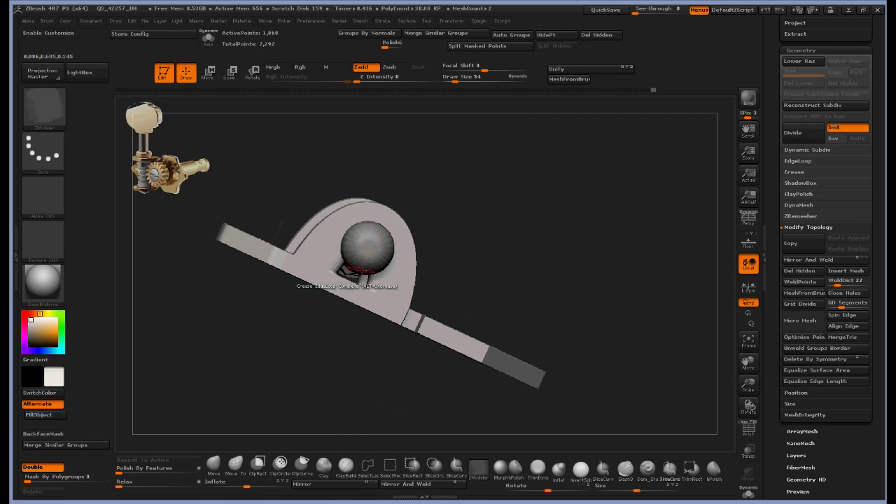
{"action": "left_click_drag", "start_coordinate": [462, 243], "coordinate": [593, 337], "text": "alt"}
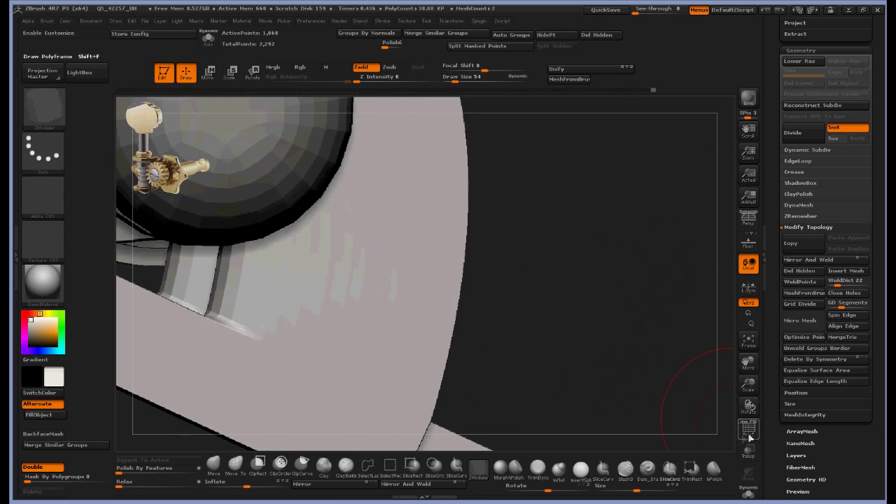
{"action": "left_click", "coordinate": [749, 433]}
{"action": "key", "text": "shift+d"}
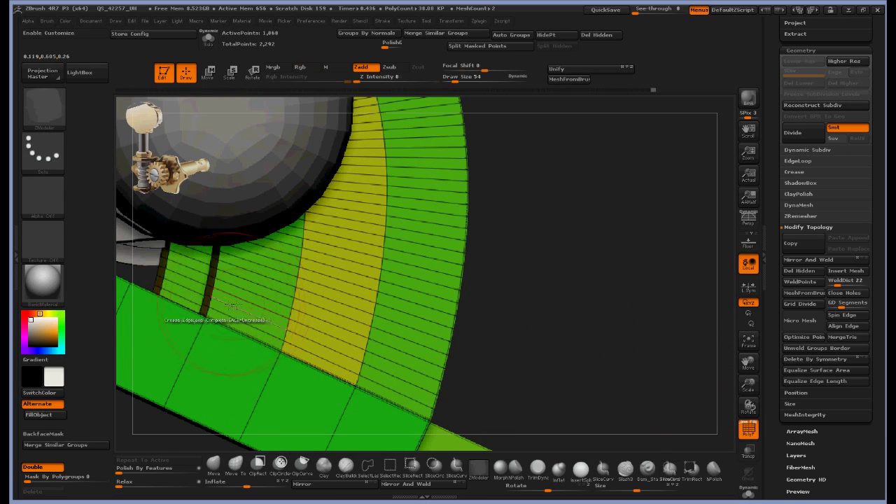
- Check the mesh around the bracket's flanges and notch, and weld the plate's points with a WeldDist of 35
{"action": "left_click_drag", "start_coordinate": [628, 339], "coordinate": [316, 252]}
{"action": "left_click_drag", "start_coordinate": [336, 207], "coordinate": [366, 222]}
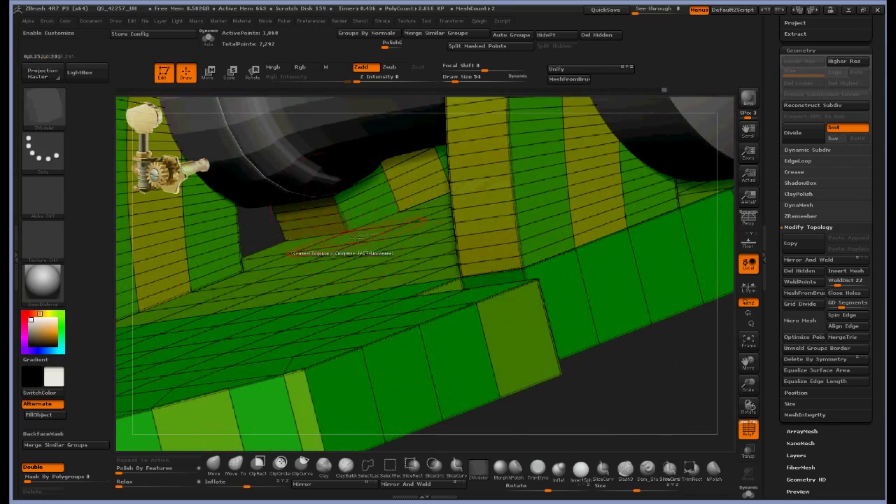
{"action": "key", "text": "d"}
{"action": "right_click_drag", "start_coordinate": [357, 238], "coordinate": [550, 251]}
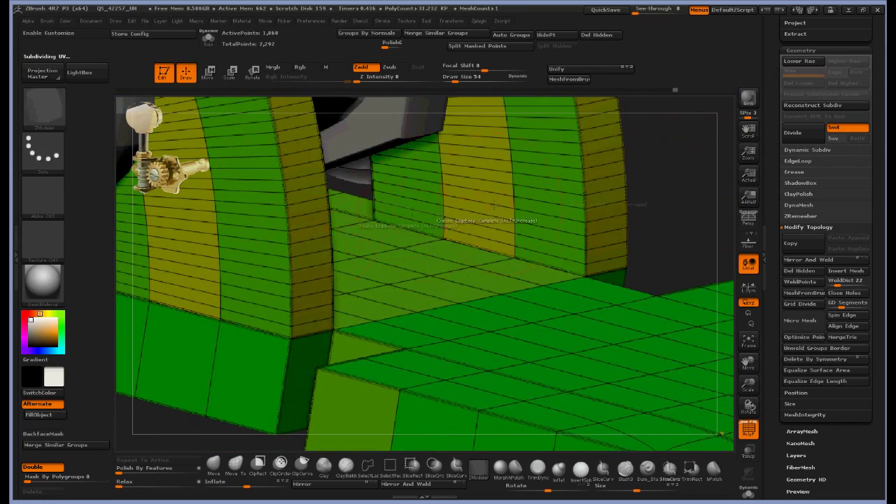
{"action": "right_click_drag", "start_coordinate": [519, 224], "coordinate": [420, 215]}
{"action": "left_click", "coordinate": [420, 216]}
{"action": "left_click", "coordinate": [352, 180]}
{"action": "left_click_drag", "start_coordinate": [644, 159], "coordinate": [203, 147]}
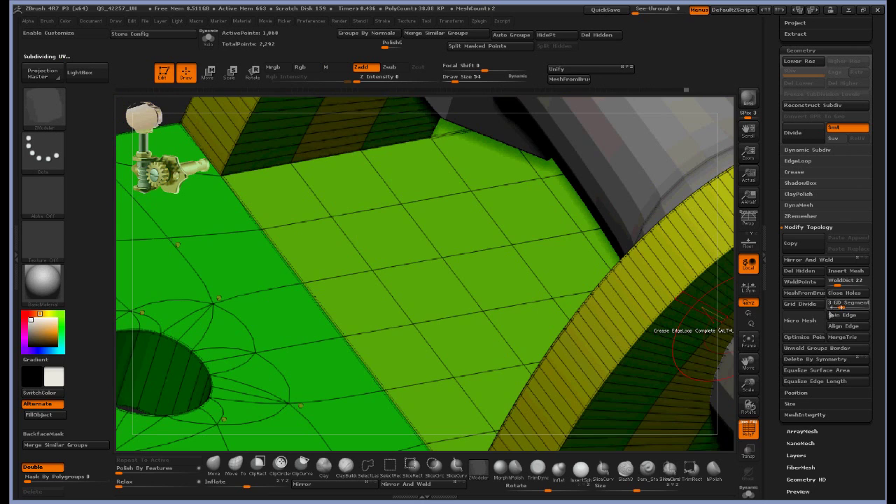
{"action": "left_click_drag", "start_coordinate": [839, 285], "coordinate": [844, 286]}
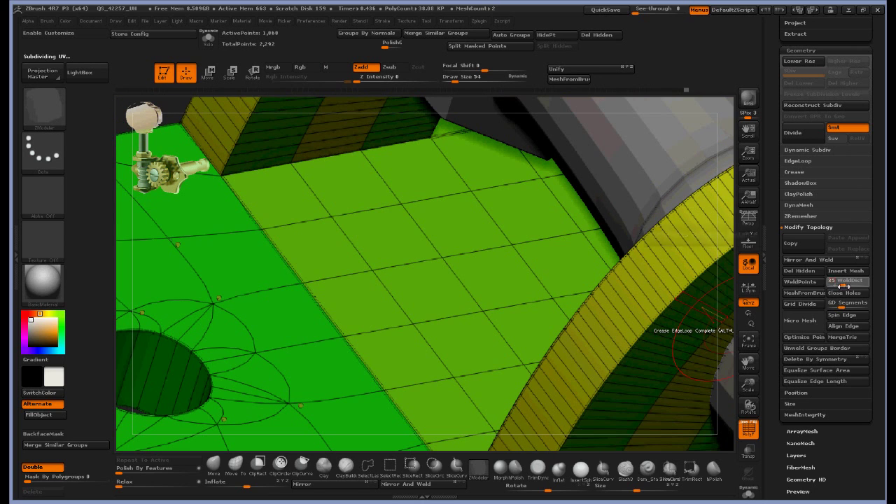
{"action": "left_click", "coordinate": [809, 283]}
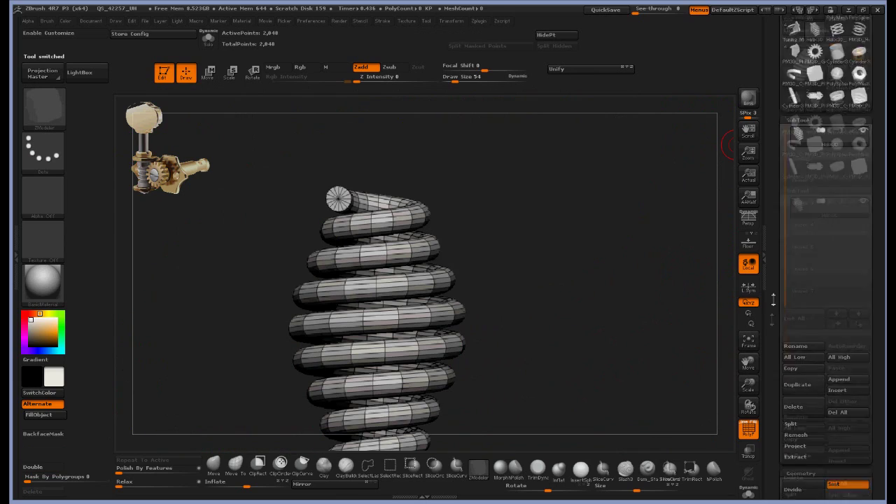
- Flatten the Radius curve in the helix's Initialize settings so all coils share the same radius
{"action": "left_click_drag", "start_coordinate": [773, 300], "coordinate": [807, 170]}
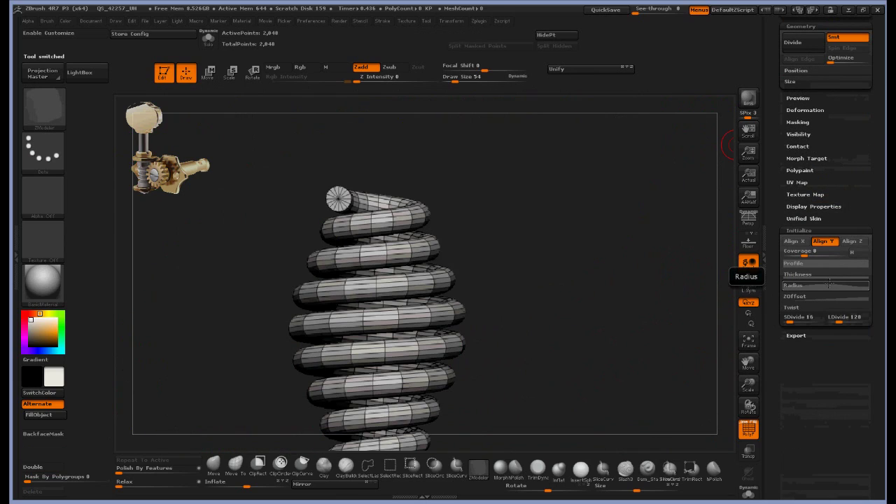
{"action": "left_click", "coordinate": [827, 285]}
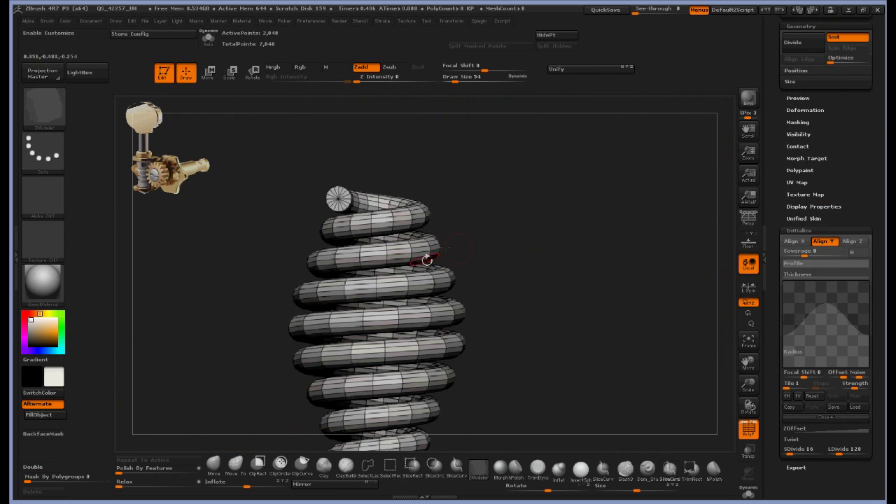
{"action": "left_click_drag", "start_coordinate": [785, 337], "coordinate": [581, 225]}
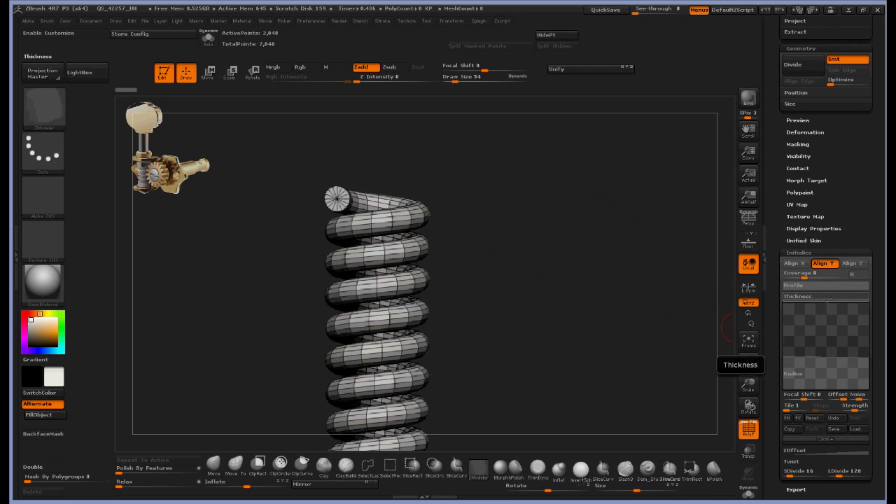
{"action": "left_click", "coordinate": [826, 439]}
- Reshape the helix's ZOffset curve and set its Coverage to 3
{"action": "left_click", "coordinate": [832, 321]}
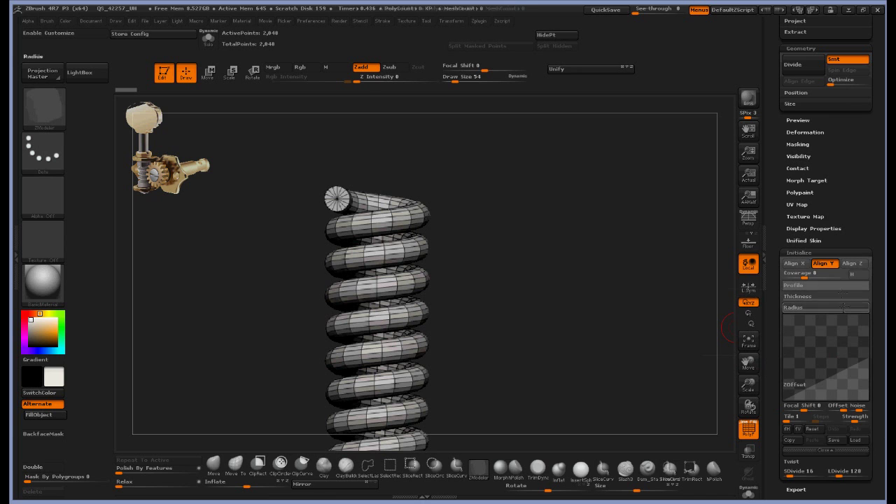
{"action": "left_click_drag", "start_coordinate": [783, 400], "coordinate": [784, 363]}
{"action": "left_click_drag", "start_coordinate": [869, 357], "coordinate": [869, 363]}
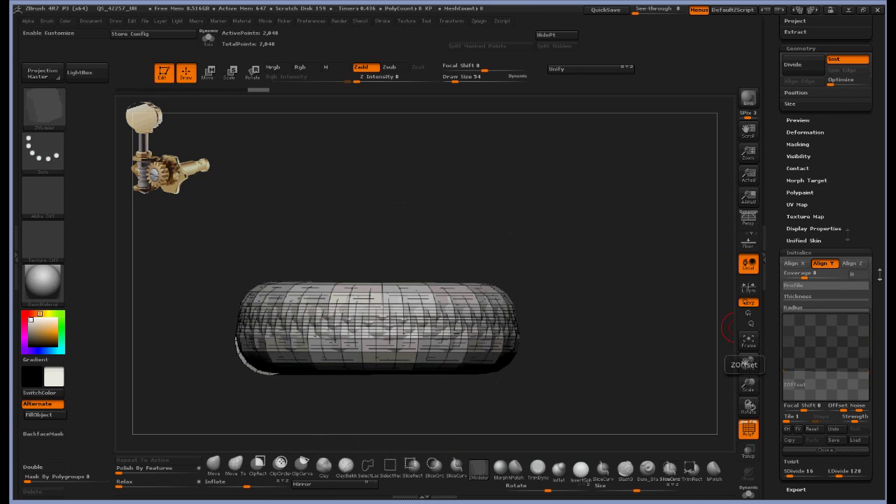
{"action": "left_click", "coordinate": [820, 299]}
{"action": "mouse_move", "coordinate": [797, 355]}
{"action": "left_mouse_down"}
{"action": "mouse_move", "coordinate": [797, 337]}
{"action": "mouse_move", "coordinate": [797, 355]}
{"action": "left_mouse_up"}
{"action": "left_click_drag", "start_coordinate": [806, 278], "coordinate": [782, 280]}
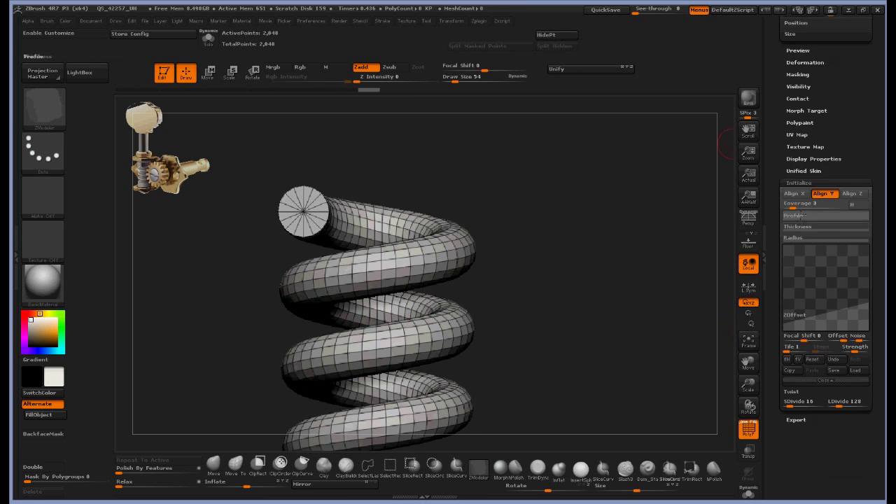
- Make the helix's coil thinner with the Thickness curve and adjust the coil spacing with the ZOffset curve
{"action": "left_click", "coordinate": [810, 228]}
{"action": "left_click_drag", "start_coordinate": [783, 287], "coordinate": [785, 298]}
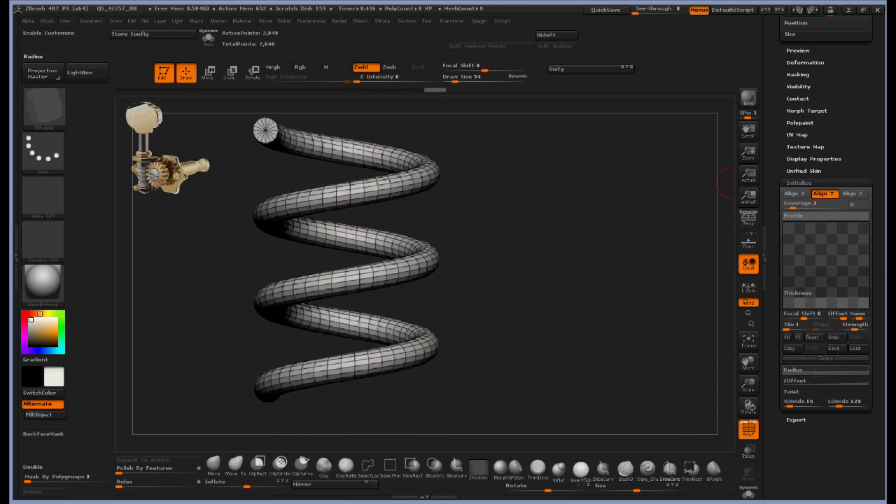
{"action": "left_click", "coordinate": [824, 383]}
{"action": "left_click_drag", "start_coordinate": [784, 324], "coordinate": [783, 313]}
{"action": "mouse_move", "coordinate": [869, 303]}
{"action": "left_mouse_down"}
{"action": "mouse_move", "coordinate": [867, 309]}
{"action": "mouse_move", "coordinate": [868, 301]}
{"action": "left_mouse_up"}
{"action": "left_click_drag", "start_coordinate": [784, 313], "coordinate": [785, 319]}
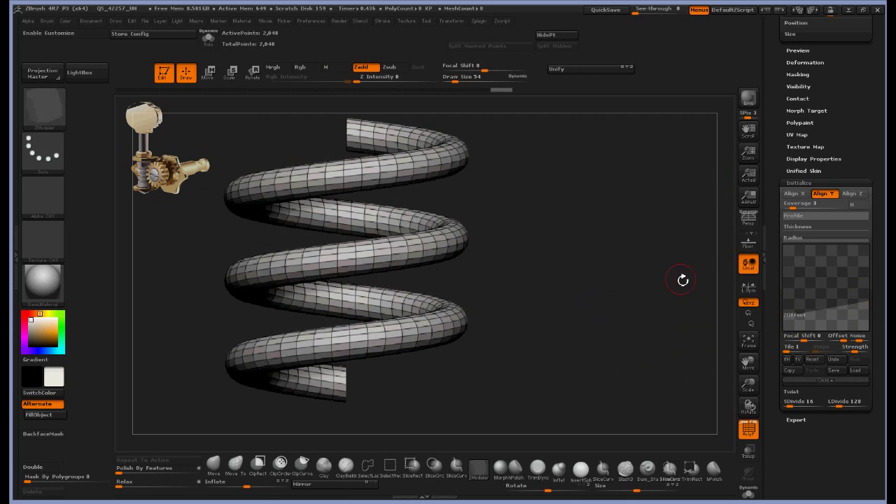
- Convert the helix to a PolyMesh3D and append it as a subtool to the tuner plate and post
{"action": "left_click", "coordinate": [776, 236]}
{"action": "left_click", "coordinate": [822, 71]}
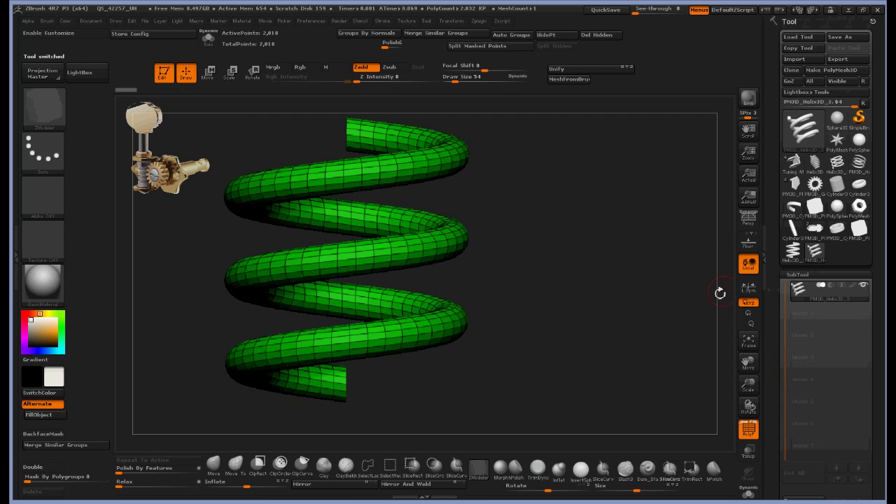
{"action": "left_click", "coordinate": [794, 229]}
{"action": "scroll", "coordinate": [856, 367], "scroll_direction": "down", "scroll_amount": 5}
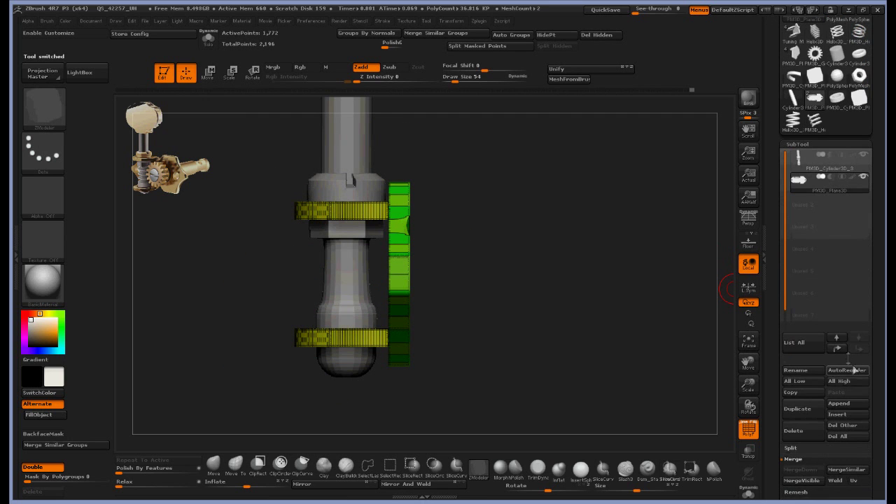
{"action": "left_click", "coordinate": [839, 403]}
{"action": "left_click", "coordinate": [481, 333]}
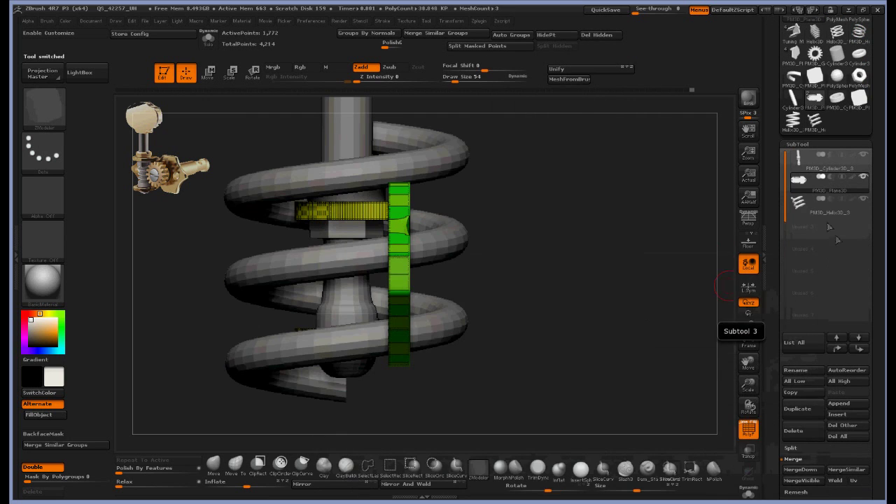
- Shrink the helix subtool to fit around the post between the two flanges and mirror it
{"action": "mouse_move", "coordinate": [637, 492]}
{"action": "left_mouse_down"}
{"action": "mouse_move", "coordinate": [615, 494]}
{"action": "mouse_move", "coordinate": [626, 492]}
{"action": "left_mouse_up"}
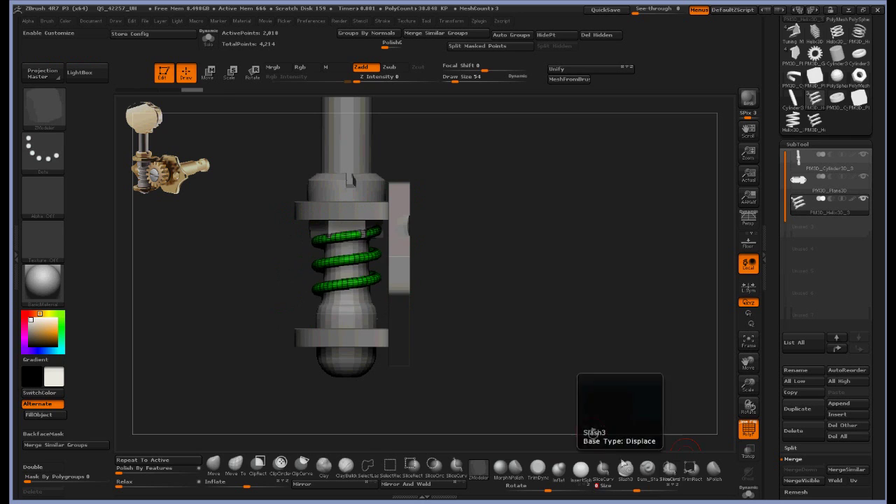
{"action": "left_click_drag", "start_coordinate": [510, 343], "coordinate": [580, 320], "text": "shift"}
{"action": "left_click", "coordinate": [312, 484]}
- Position the helix along the post between the flanges using a Move transpose line
{"action": "key", "text": "w"}
{"action": "left_click_drag", "start_coordinate": [483, 265], "coordinate": [496, 268]}
{"action": "left_click_drag", "start_coordinate": [582, 212], "coordinate": [514, 192], "text": "shift"}
{"action": "left_click", "coordinate": [289, 215]}
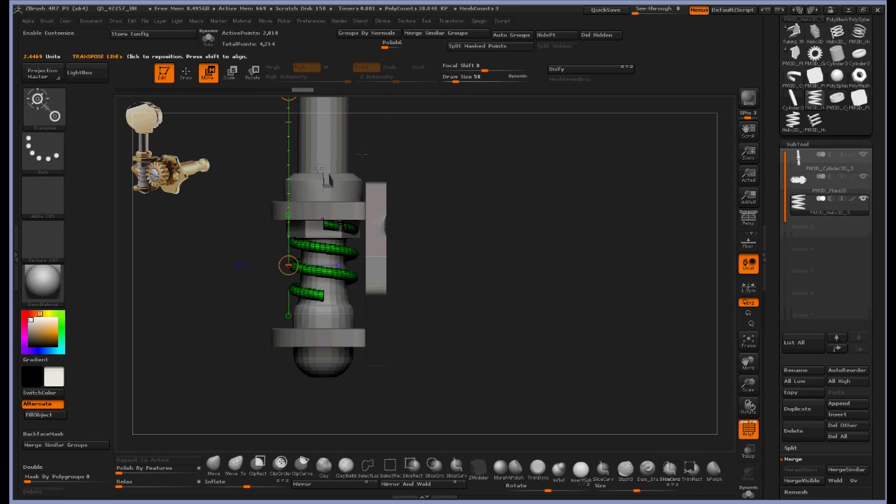
{"action": "left_click_drag", "start_coordinate": [439, 163], "coordinate": [444, 219], "text": "alt"}
{"action": "left_click_drag", "start_coordinate": [327, 364], "coordinate": [328, 272], "text": "shift"}
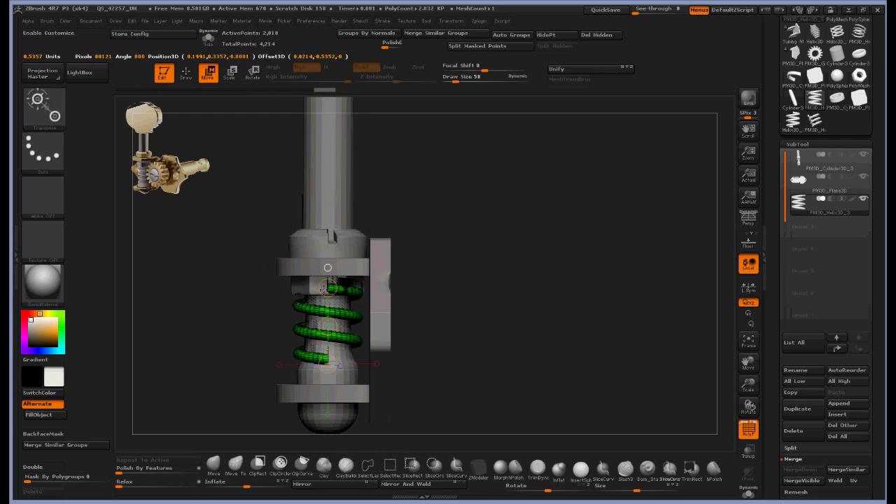
{"action": "left_click_drag", "start_coordinate": [328, 288], "coordinate": [329, 293]}
{"action": "left_click_drag", "start_coordinate": [455, 188], "coordinate": [558, 240]}
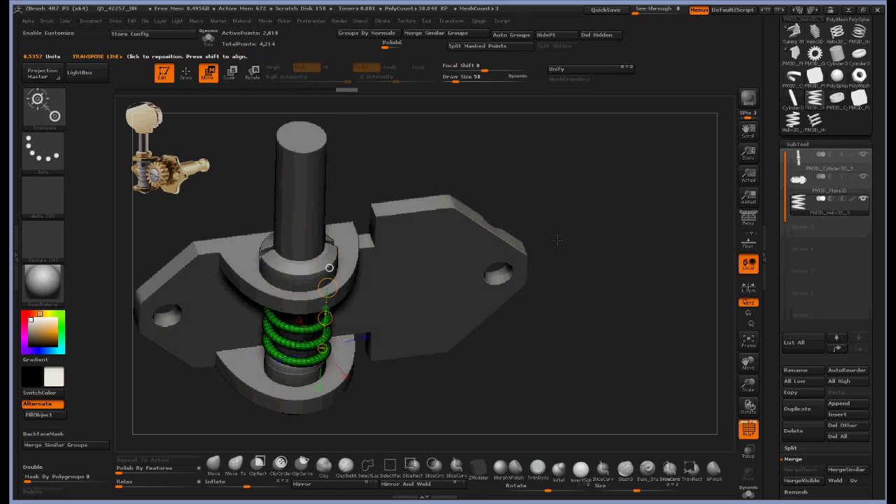
- Scale the helix slightly with the transpose line and recentre it on the post
{"action": "left_click", "coordinate": [229, 73]}
{"action": "left_click", "coordinate": [329, 269]}
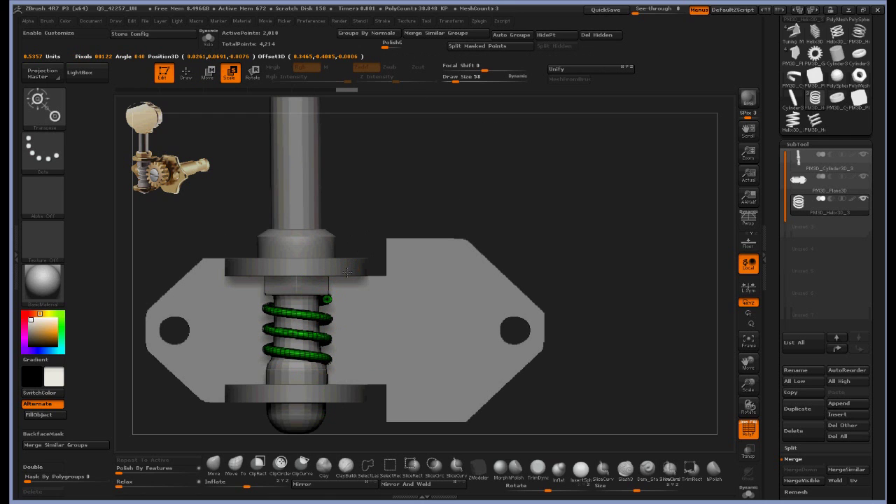
{"action": "left_click_drag", "start_coordinate": [337, 280], "coordinate": [339, 278]}
{"action": "left_click_drag", "start_coordinate": [504, 203], "coordinate": [402, 202]}
{"action": "left_click", "coordinate": [208, 73]}
{"action": "left_click_drag", "start_coordinate": [455, 280], "coordinate": [496, 281]}
{"action": "left_click_drag", "start_coordinate": [330, 360], "coordinate": [331, 334], "text": "shift"}
{"action": "left_click_drag", "start_coordinate": [455, 295], "coordinate": [587, 277]}
{"action": "left_click", "coordinate": [332, 280]}
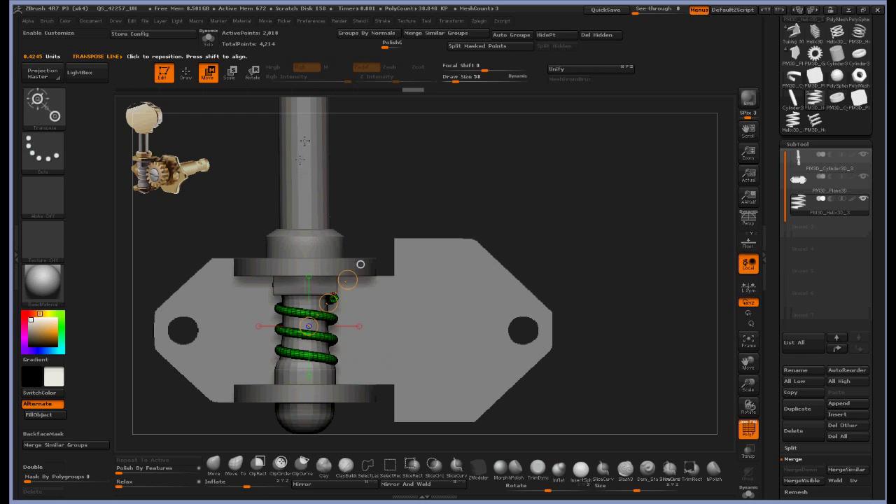
- Rotate the helix around the post's axis and adjust its scale with transpose lines
{"action": "left_click", "coordinate": [309, 276]}
{"action": "left_click", "coordinate": [253, 73]}
{"action": "left_click_drag", "start_coordinate": [309, 296], "coordinate": [310, 297]}
{"action": "left_click_drag", "start_coordinate": [320, 222], "coordinate": [320, 223]}
{"action": "mouse_move", "coordinate": [623, 210]}
{"action": "left_mouse_down"}
{"action": "mouse_move", "coordinate": [657, 253]}
{"action": "mouse_move", "coordinate": [619, 223]}
{"action": "left_mouse_up"}
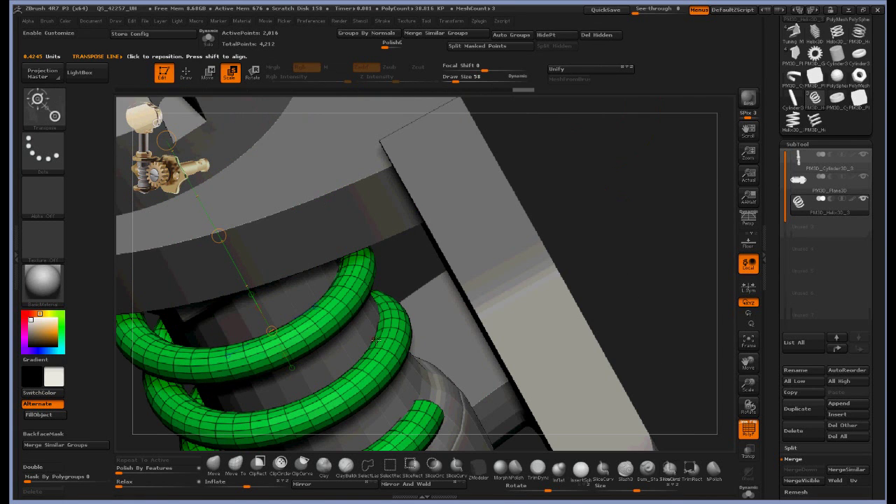
{"action": "left_click_drag", "start_coordinate": [166, 140], "coordinate": [177, 159]}
{"action": "key", "text": "w"}
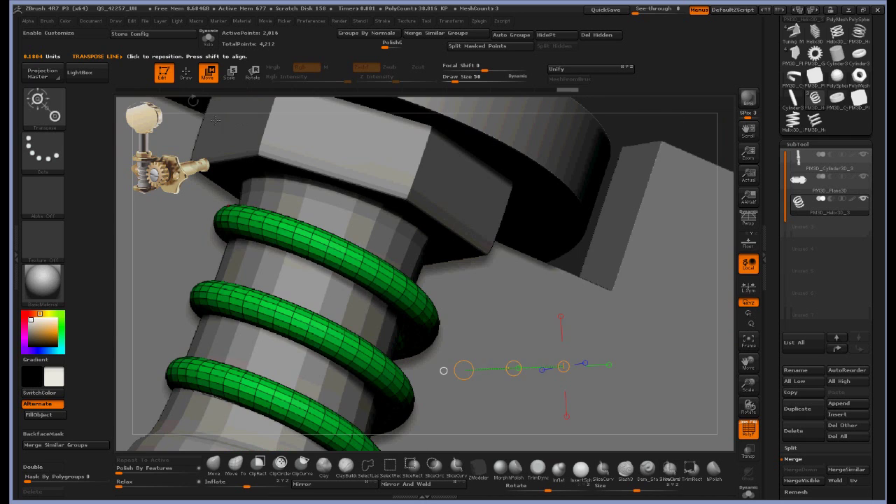
- Mask an edge loop along the helix with the ZModeler Mask action targeting EdgeLoop Complete, and invert the mask
{"action": "key", "text": "q"}
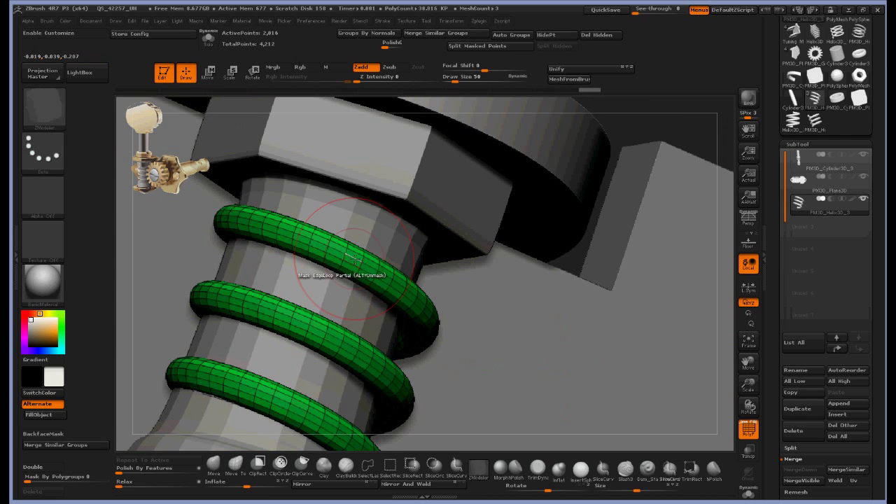
{"action": "key", "text": "space"}
{"action": "left_click", "coordinate": [295, 342]}
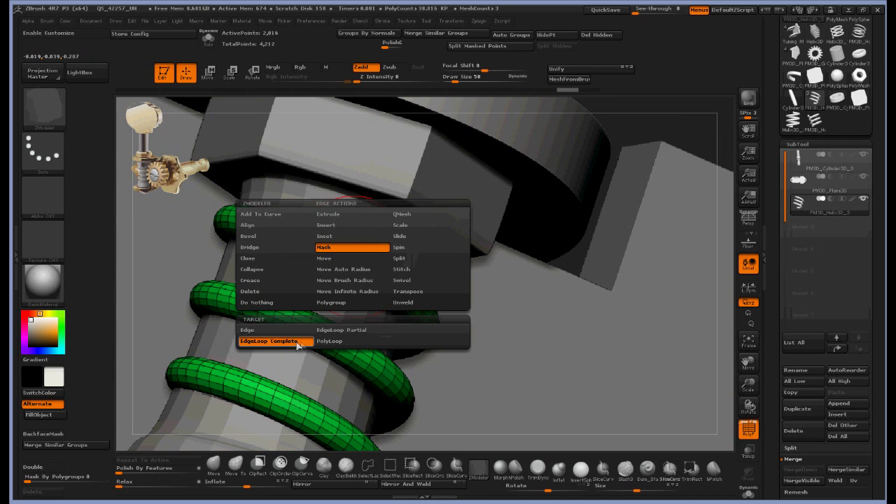
{"action": "left_click", "coordinate": [321, 329]}
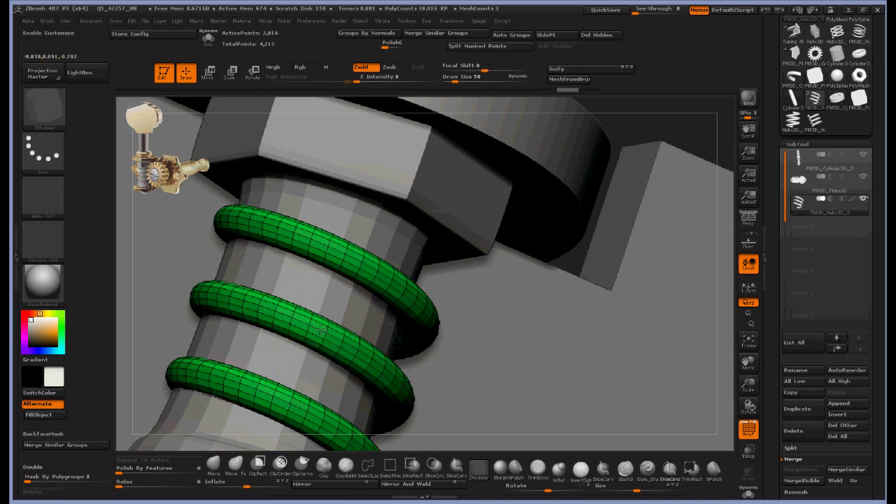
{"action": "left_click", "coordinate": [657, 128], "text": "ctrl"}
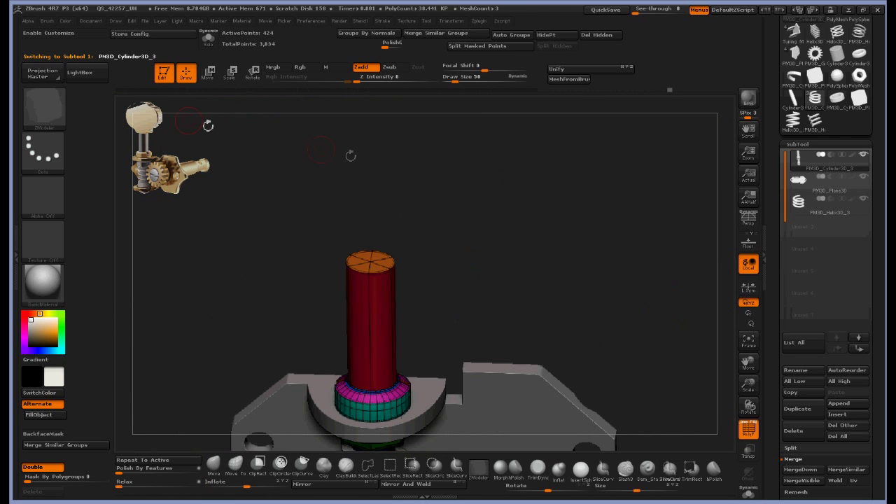
- Load PolySphere.ZTL from the LightBox tool library
{"action": "left_click", "coordinate": [80, 69]}
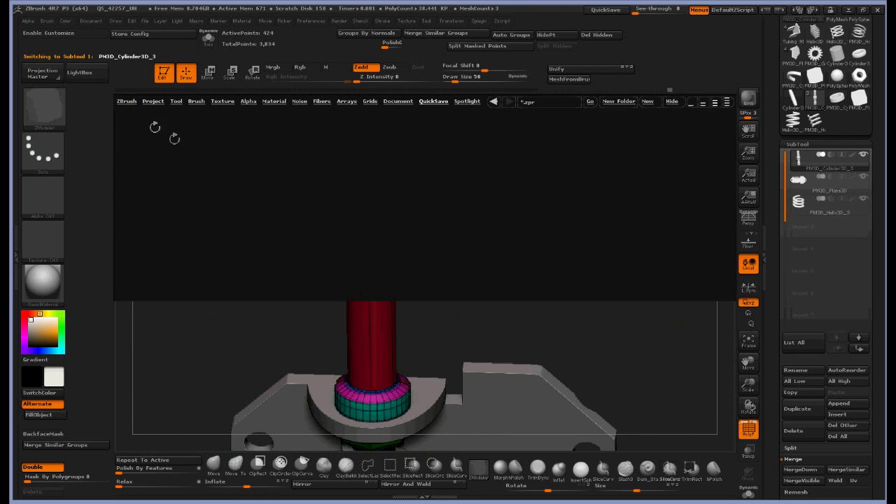
{"action": "left_click", "coordinate": [177, 102]}
{"action": "double_click", "coordinate": [366, 198]}
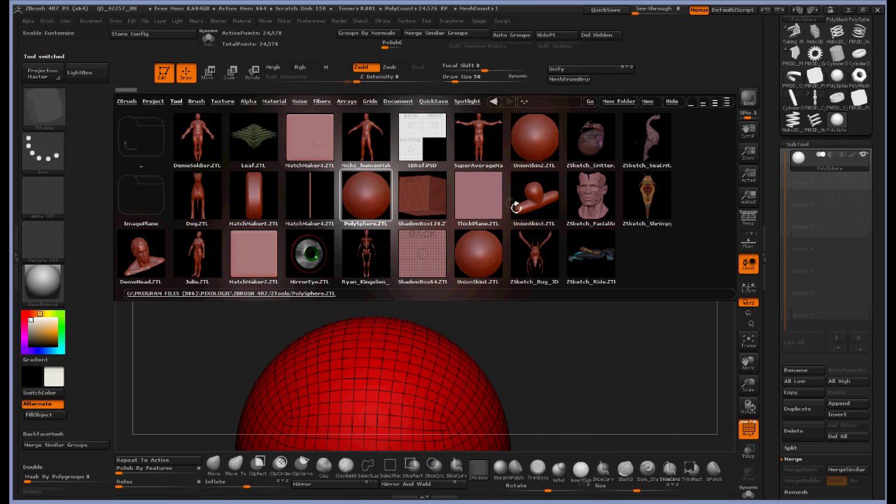
- Set the sphere's subdivision level to SDiv 1
{"action": "left_click_drag", "start_coordinate": [695, 335], "coordinate": [728, 170], "text": "alt"}
{"action": "left_click_drag", "start_coordinate": [780, 420], "coordinate": [780, 322]}
{"action": "left_click", "coordinate": [787, 279]}
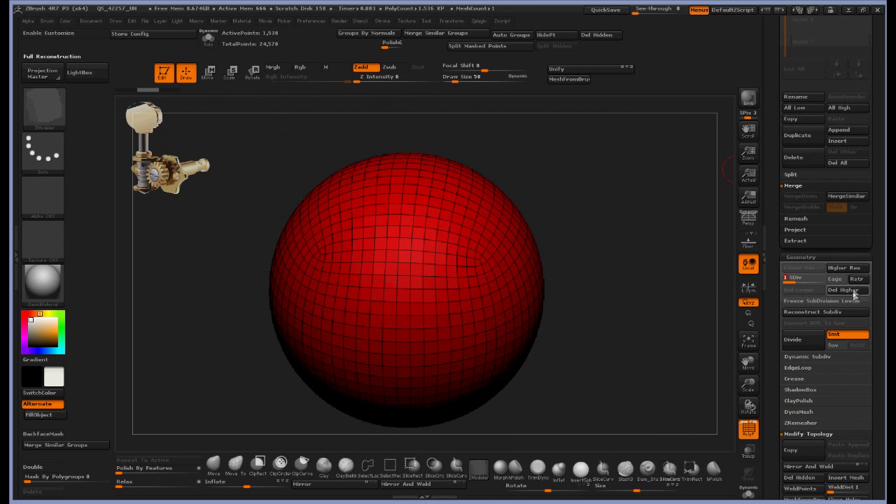
- Reconstruct a lower subdivision of the sphere, step up one level, and delete the lower and higher levels
{"action": "left_click", "coordinate": [818, 314]}
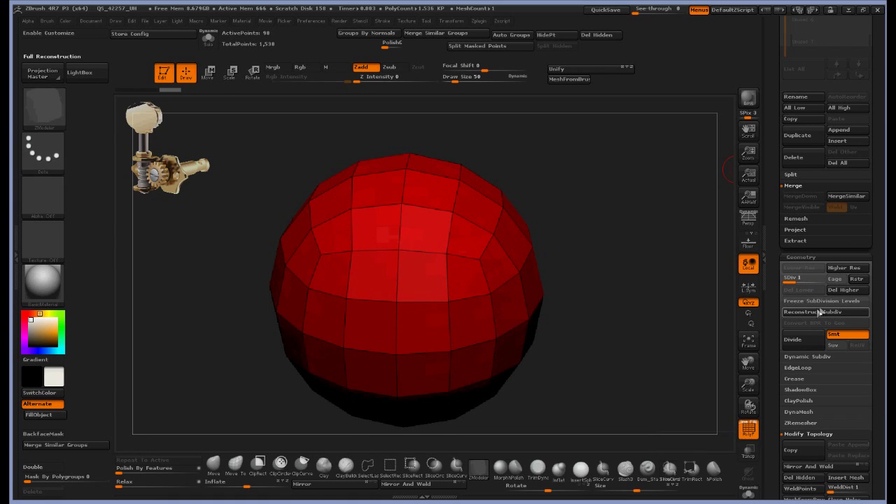
{"action": "left_click", "coordinate": [840, 269]}
{"action": "left_click", "coordinate": [804, 291]}
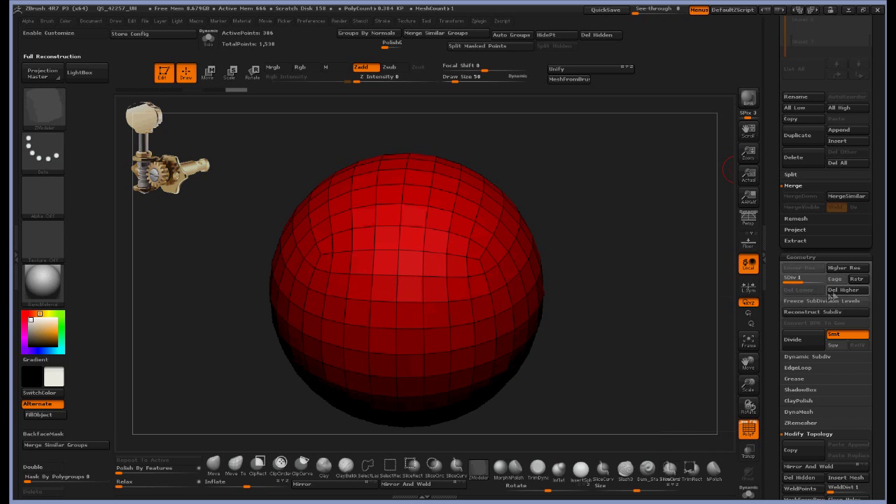
{"action": "left_click", "coordinate": [844, 291]}
{"action": "left_click_drag", "start_coordinate": [670, 322], "coordinate": [666, 224], "text": "shift"}
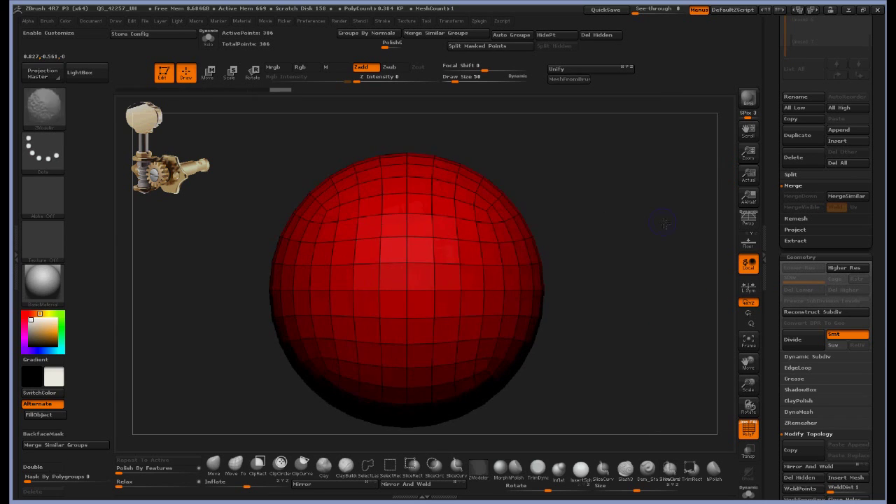
{"action": "key", "text": "w"}
{"action": "left_click", "coordinate": [295, 290]}
{"action": "left_click_drag", "start_coordinate": [521, 290], "coordinate": [364, 304]}
{"action": "key", "text": "ctrl+z"}
- Trim the side of the sphere to a downward taper with the ClipCurve brush
{"action": "left_click", "coordinate": [302, 465]}
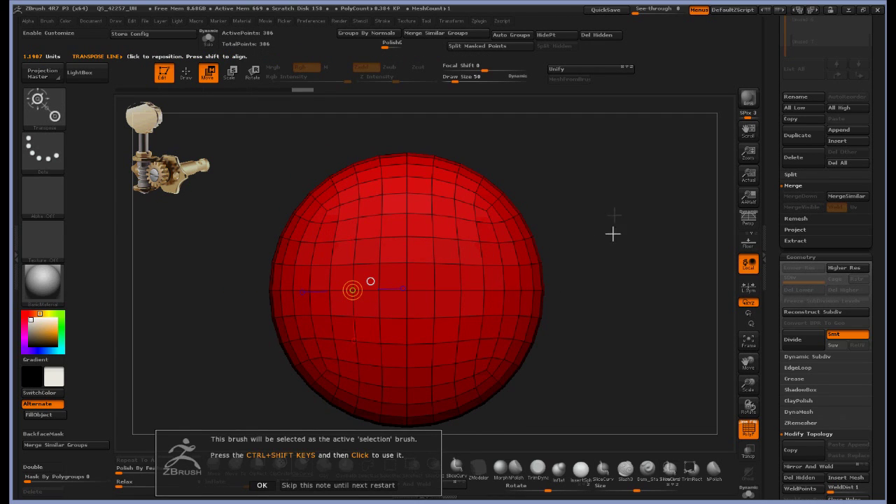
{"action": "left_click", "coordinate": [313, 487]}
{"action": "mouse_move", "coordinate": [542, 159]}
{"action": "left_mouse_down", "text": "ctrl+shift"}
{"action": "mouse_move", "coordinate": [480, 332]}
{"action": "mouse_move", "coordinate": [460, 424]}
{"action": "left_mouse_up", "text": "ctrl+shift"}
{"action": "key", "text": "q"}
{"action": "left_click_drag", "start_coordinate": [532, 190], "coordinate": [486, 366], "text": "ctrl+shift"}
{"action": "left_click_drag", "start_coordinate": [465, 437], "coordinate": [459, 437], "text": "ctrl+shift"}
- Mirror and weld the clipped sphere so both sides taper symmetrically
{"action": "left_click", "coordinate": [354, 484]}
{"action": "key", "text": "ctrl+z"}
{"action": "key", "text": "ctrl+shift+z"}
{"action": "left_click", "coordinate": [408, 486]}
{"action": "left_click_drag", "start_coordinate": [634, 323], "coordinate": [614, 341], "text": "shift"}
- Clip the bottom of the tapered sphere flat with the ClipCurve brush
{"action": "mouse_move", "coordinate": [535, 404]}
{"action": "left_mouse_down", "text": "ctrl+shift"}
{"action": "mouse_move", "coordinate": [356, 416]}
{"action": "mouse_move", "coordinate": [284, 396]}
{"action": "left_mouse_up", "text": "ctrl+shift"}
{"action": "mouse_move", "coordinate": [630, 332]}
{"action": "left_mouse_down"}
{"action": "mouse_move", "coordinate": [583, 336]}
{"action": "mouse_move", "coordinate": [623, 332]}
{"action": "mouse_move", "coordinate": [614, 330]}
{"action": "left_mouse_up"}
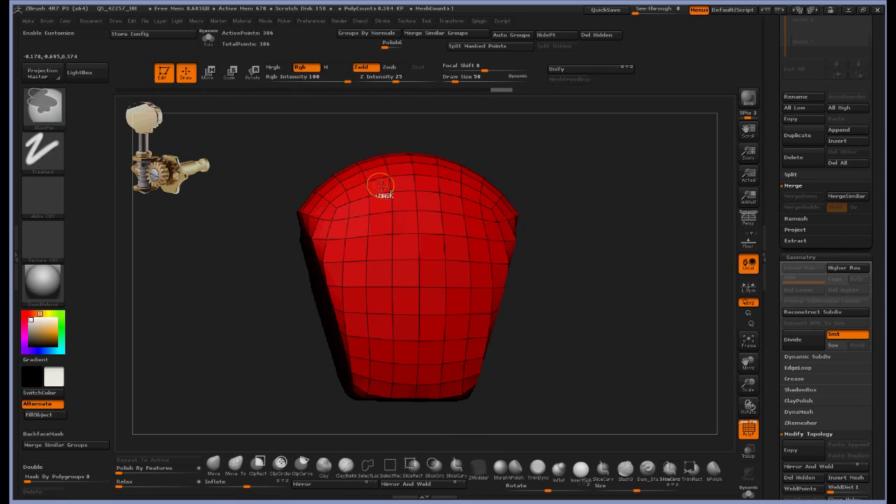
{"action": "left_click_drag", "start_coordinate": [620, 210], "coordinate": [623, 234], "text": "shift"}
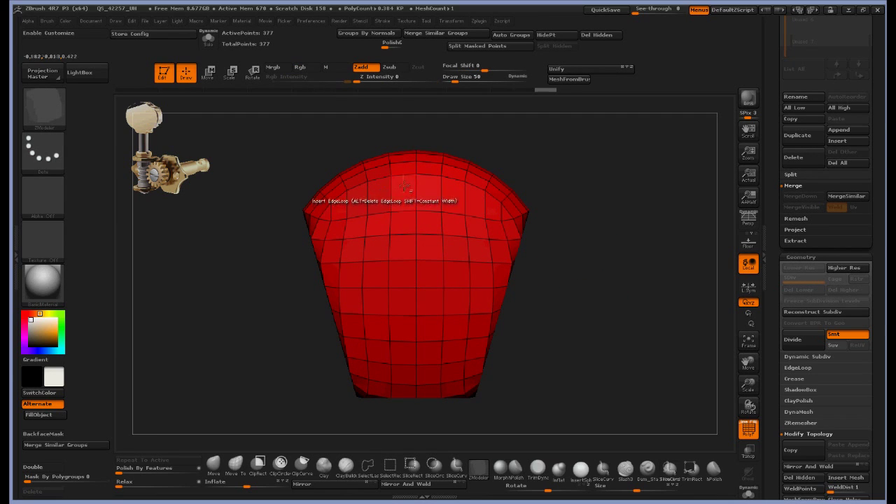
- Choose the ZModeler QMesh polygon action and paint a stepped panel of polygons, narrower at the bottom, on the front face
{"action": "key", "text": "space"}
{"action": "left_click", "coordinate": [486, 118]}
{"action": "left_click_drag", "start_coordinate": [575, 210], "coordinate": [599, 222]}
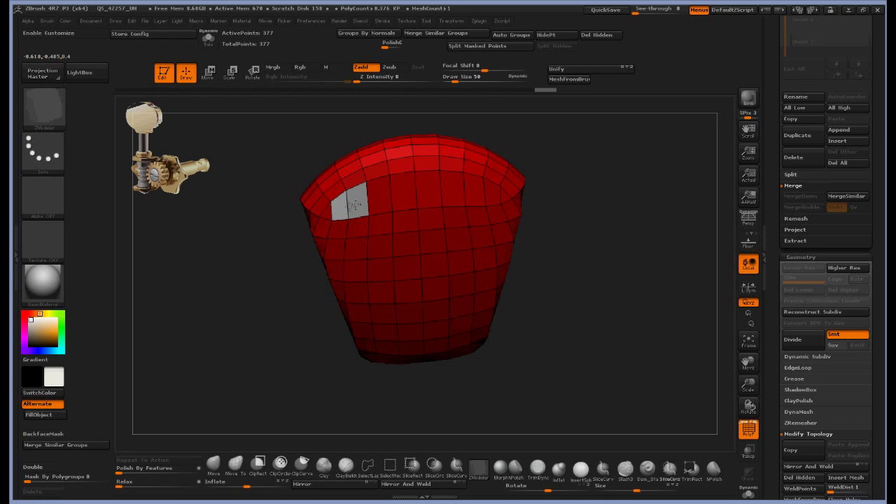
{"action": "left_click_drag", "start_coordinate": [397, 197], "coordinate": [440, 193]}
{"action": "left_click_drag", "start_coordinate": [497, 226], "coordinate": [505, 255], "text": "alt"}
{"action": "mouse_move", "coordinate": [339, 230]}
{"action": "left_mouse_down", "text": "alt"}
{"action": "mouse_move", "coordinate": [356, 280]}
{"action": "mouse_move", "coordinate": [477, 216]}
{"action": "mouse_move", "coordinate": [423, 350]}
{"action": "mouse_move", "coordinate": [434, 242]}
{"action": "mouse_move", "coordinate": [379, 288]}
{"action": "mouse_move", "coordinate": [422, 289]}
{"action": "left_mouse_up", "text": "alt"}
{"action": "left_click_drag", "start_coordinate": [588, 322], "coordinate": [560, 280]}
{"action": "left_click_drag", "start_coordinate": [502, 245], "coordinate": [488, 184], "text": "alt"}
{"action": "left_click_drag", "start_coordinate": [336, 212], "coordinate": [343, 297], "text": "alt"}
{"action": "right_click_drag", "start_coordinate": [378, 269], "coordinate": [468, 250]}
- Inset the painted panel with the ZModeler Inset action, and paint and inset a matching panel on the opposite face
{"action": "key", "text": "space"}
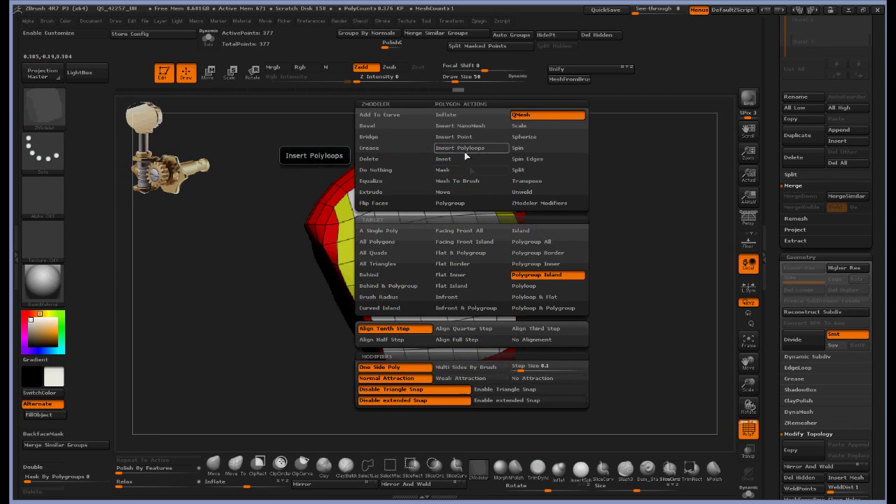
{"action": "left_click", "coordinate": [464, 159]}
{"action": "left_click", "coordinate": [503, 345]}
{"action": "left_click_drag", "start_coordinate": [532, 277], "coordinate": [554, 267]}
{"action": "left_click", "coordinate": [384, 323], "text": "alt"}
{"action": "left_click", "coordinate": [379, 305]}
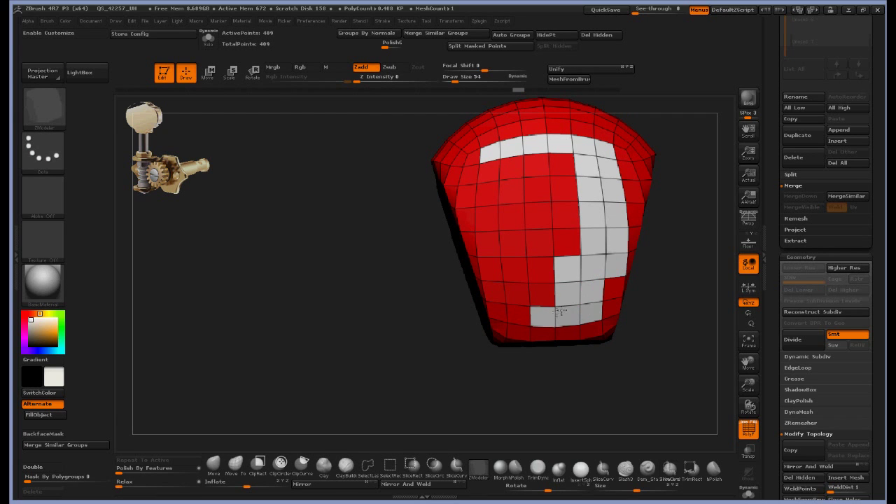
{"action": "mouse_move", "coordinate": [524, 279]}
{"action": "left_mouse_down", "text": "alt"}
{"action": "mouse_move", "coordinate": [495, 170]}
{"action": "mouse_move", "coordinate": [566, 214]}
{"action": "left_mouse_up", "text": "alt"}
{"action": "left_click_drag", "start_coordinate": [567, 215], "coordinate": [539, 235], "text": "alt"}
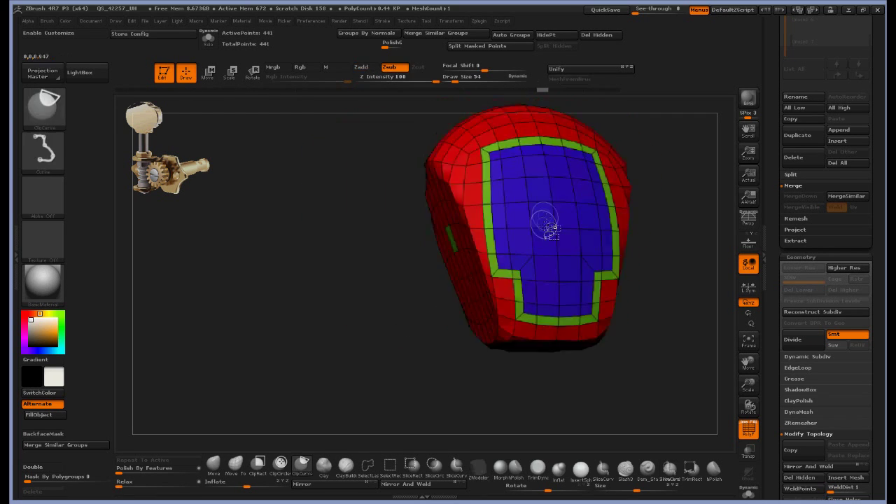
- Isolate the inner inset panels with double-sided display on, assign them a new polygroup, and show the whole mesh again
{"action": "left_click", "coordinate": [545, 221], "text": "ctrl+shift"}
{"action": "left_click_drag", "start_coordinate": [490, 291], "coordinate": [392, 298]}
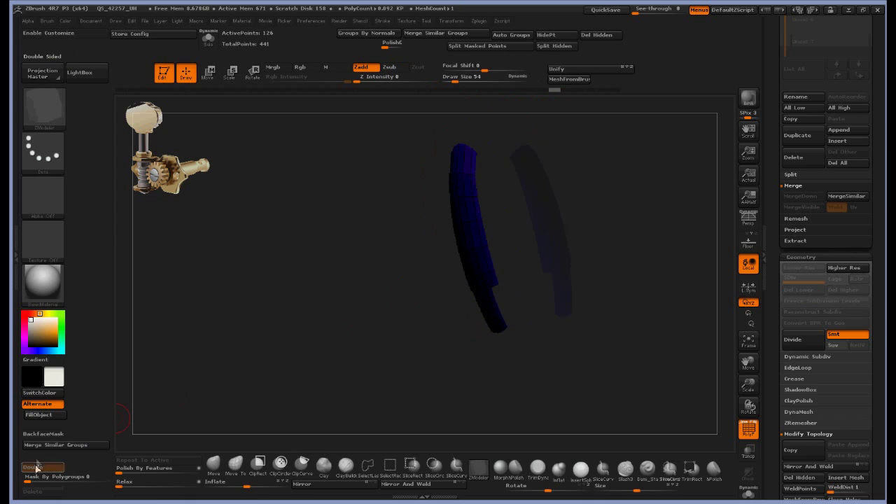
{"action": "left_click", "coordinate": [35, 467]}
{"action": "key", "text": "ctrl+shift"}
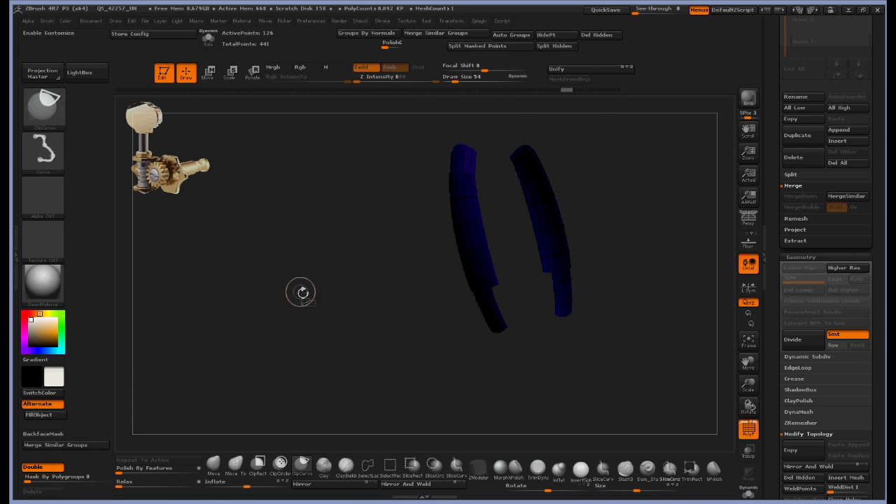
{"action": "mouse_move", "coordinate": [297, 294]}
{"action": "left_mouse_down"}
{"action": "mouse_move", "coordinate": [245, 318]}
{"action": "mouse_move", "coordinate": [283, 312]}
{"action": "mouse_move", "coordinate": [309, 294]}
{"action": "mouse_move", "coordinate": [269, 302]}
{"action": "mouse_move", "coordinate": [367, 304]}
{"action": "left_mouse_up"}
{"action": "key", "text": "ctrl+w"}
{"action": "left_click", "coordinate": [329, 306], "text": "ctrl+shift"}
{"action": "left_click_drag", "start_coordinate": [630, 282], "coordinate": [677, 339]}
- Extrude the inset panels with the ZModeler QMesh action targeting Polygroup Island
{"action": "key", "text": "space"}
{"action": "left_click", "coordinate": [606, 116]}
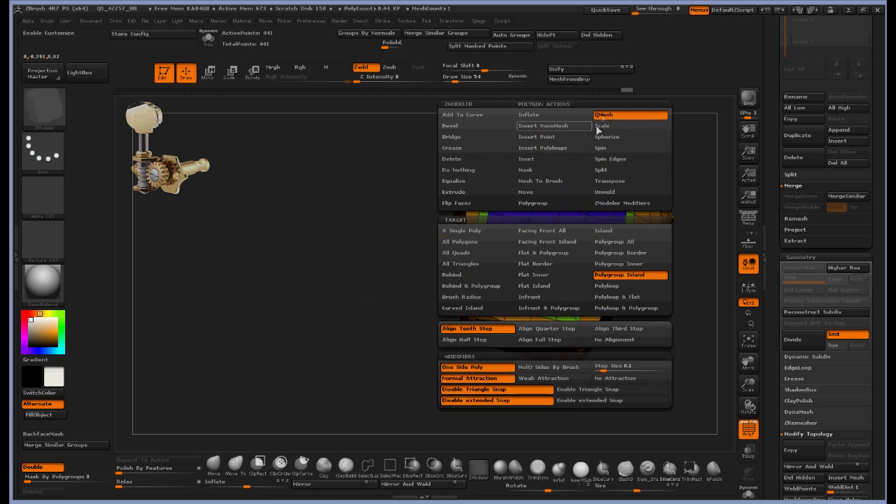
{"action": "left_click_drag", "start_coordinate": [686, 187], "coordinate": [686, 138]}
{"action": "left_click_drag", "start_coordinate": [554, 217], "coordinate": [532, 235]}
{"action": "left_click_drag", "start_coordinate": [360, 285], "coordinate": [452, 250]}
{"action": "left_click_drag", "start_coordinate": [553, 266], "coordinate": [535, 235]}
{"action": "key", "text": "ctrl+z"}
- Preview the extruded shape with dynamic subdivision and return to the unsmoothed mesh
{"action": "left_click_drag", "start_coordinate": [648, 203], "coordinate": [560, 175]}
{"action": "key", "text": "ctrl+d"}
{"action": "left_click_drag", "start_coordinate": [661, 144], "coordinate": [660, 172]}
{"action": "key", "text": "shift+d"}
- Isolate and regroup part of the mesh, show the full mesh, and check it with the dynamic subdivision preview
{"action": "left_click", "coordinate": [626, 217], "text": "ctrl+shift"}
{"action": "key", "text": "ctrl+w"}
{"action": "key", "text": "ctrl+w"}
{"action": "left_click", "coordinate": [649, 164], "text": "ctrl+shift"}
{"action": "key", "text": "d"}
{"action": "left_click", "coordinate": [749, 341]}
{"action": "left_click_drag", "start_coordinate": [700, 297], "coordinate": [611, 298]}
{"action": "key", "text": "shift+d"}
- Split the center point of the narrow end face into a ring with the ZModeler Split point action
{"action": "key", "text": "space"}
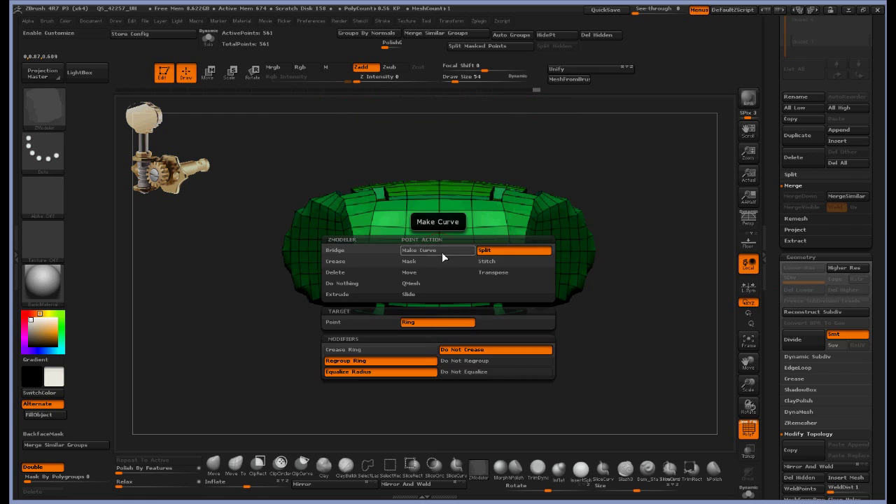
{"action": "key", "text": "space"}
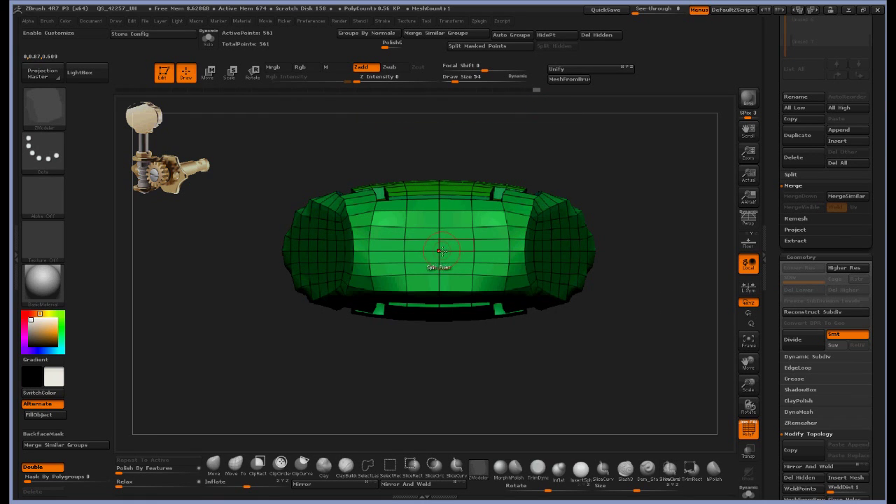
{"action": "left_click_drag", "start_coordinate": [476, 175], "coordinate": [528, 273]}
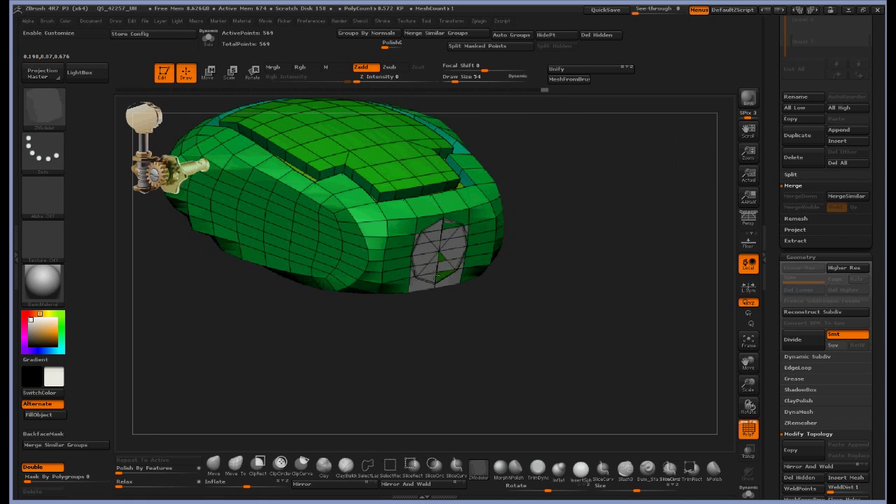
- Set the point action to Stitch with To End Point and stitch the surrounding mesh points to the ring's lower-left corner
{"action": "left_click_drag", "start_coordinate": [597, 256], "coordinate": [589, 226]}
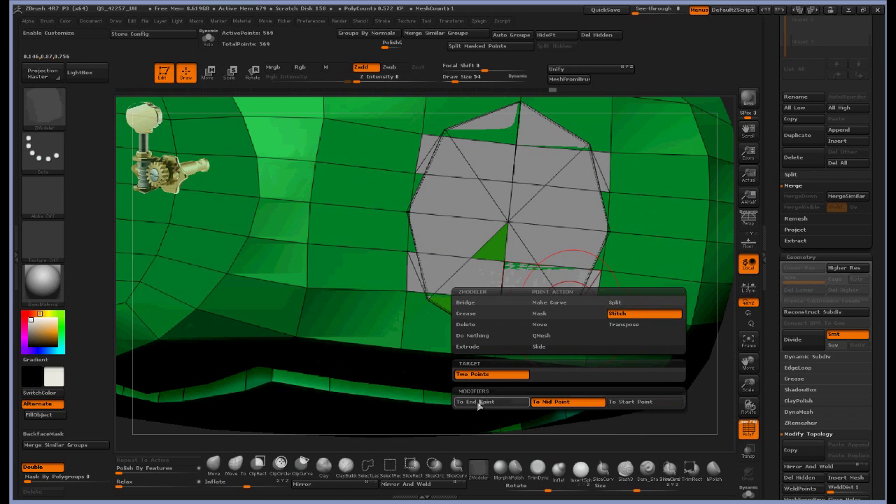
{"action": "left_click", "coordinate": [478, 404]}
{"action": "left_click", "coordinate": [428, 300]}
{"action": "left_click", "coordinate": [426, 298]}
{"action": "left_click", "coordinate": [429, 300]}
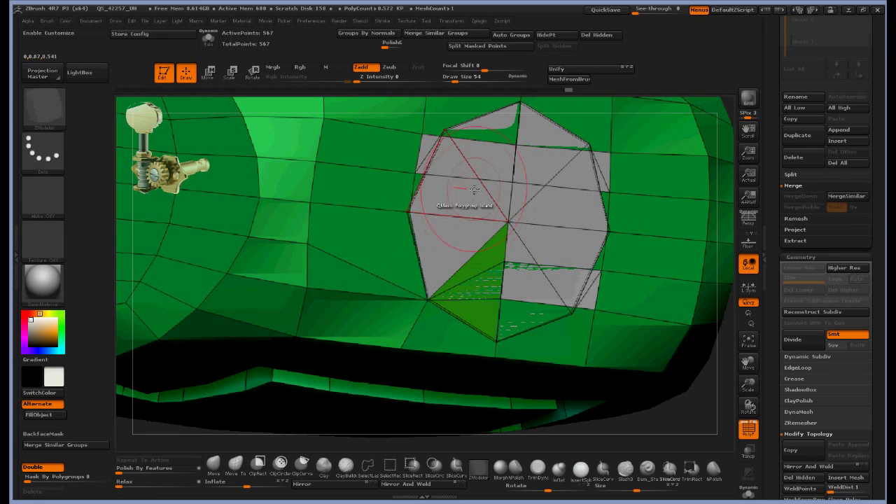
- Try to stitch the mesh points beside the ring to its left and upper-left corners
{"action": "left_click", "coordinate": [406, 211]}
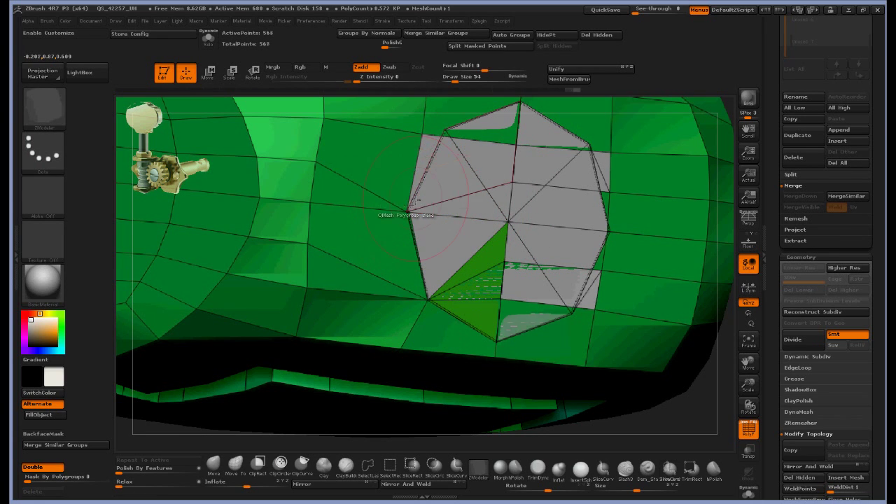
{"action": "left_click", "coordinate": [423, 133]}
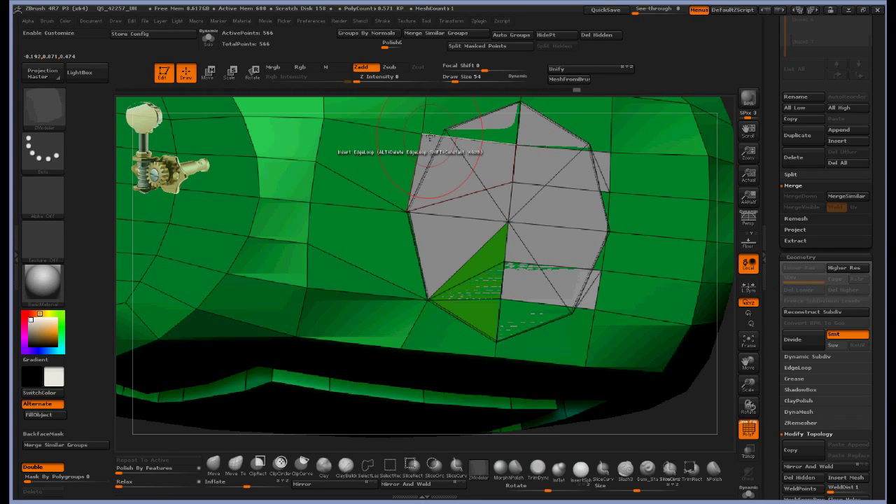
{"action": "left_click", "coordinate": [422, 134]}
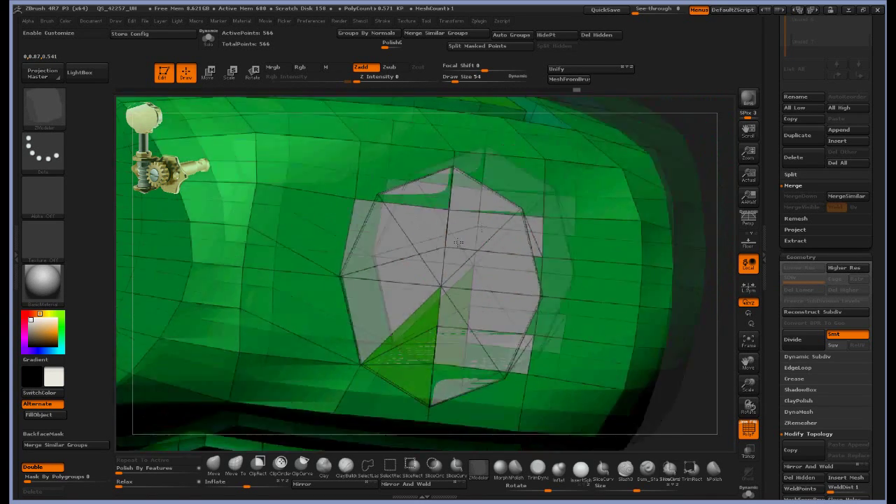
- Stitch the stray mesh points around the ring to its upper-left, upper-right and lower-right corners
{"action": "right_click_drag", "start_coordinate": [355, 235], "coordinate": [325, 259], "text": "alt"}
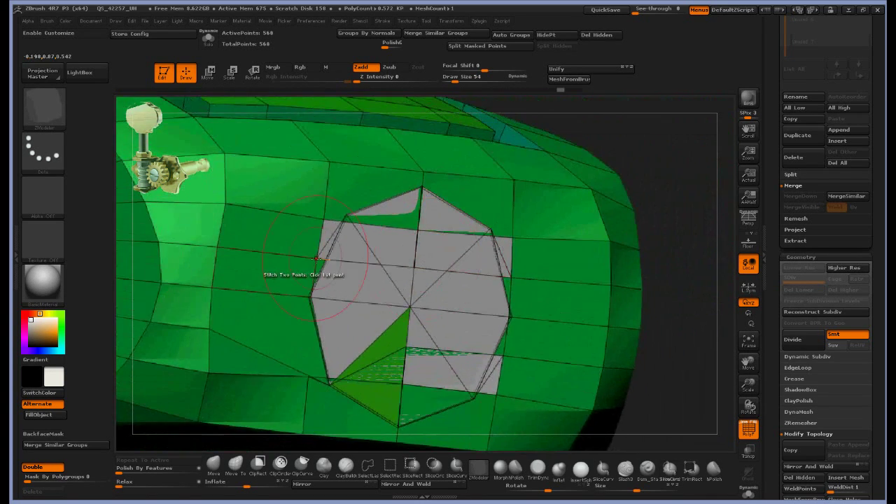
{"action": "left_click", "coordinate": [346, 216]}
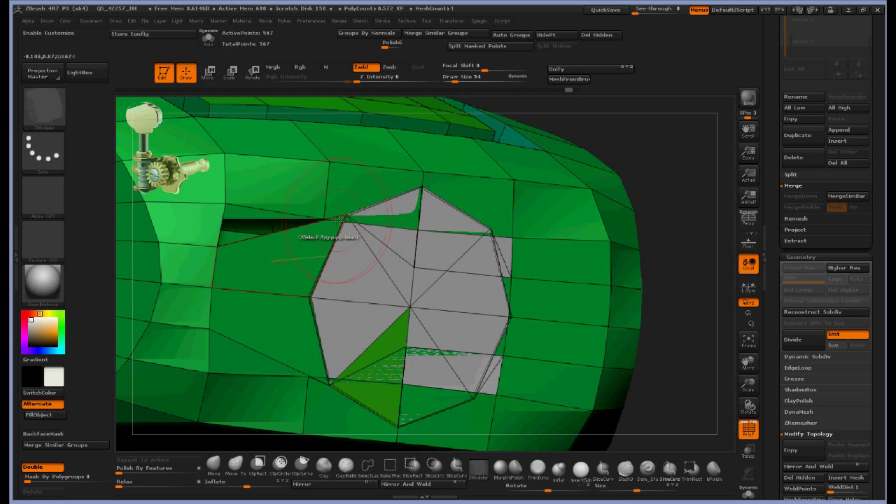
{"action": "left_click", "coordinate": [346, 216]}
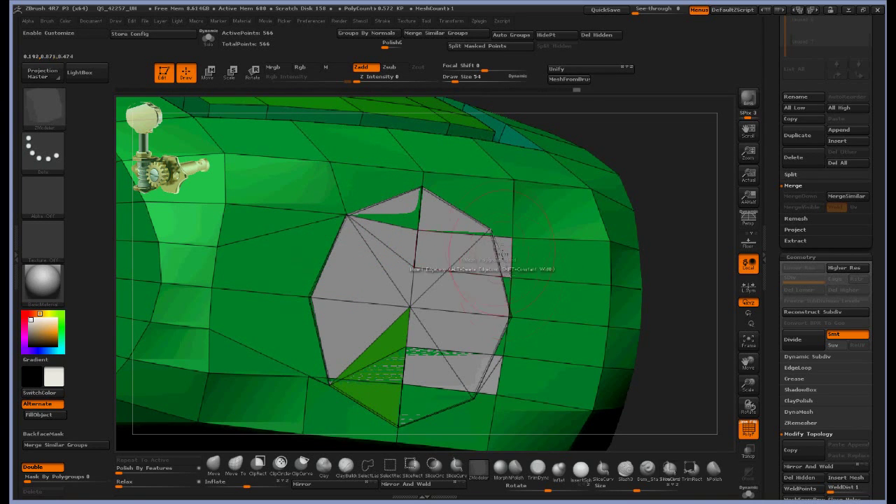
{"action": "left_click", "coordinate": [491, 230]}
{"action": "left_click", "coordinate": [513, 237]}
{"action": "left_click", "coordinate": [491, 231]}
{"action": "left_click", "coordinate": [503, 356]}
{"action": "left_click", "coordinate": [474, 399]}
{"action": "left_click", "coordinate": [498, 395]}
{"action": "left_click", "coordinate": [475, 399]}
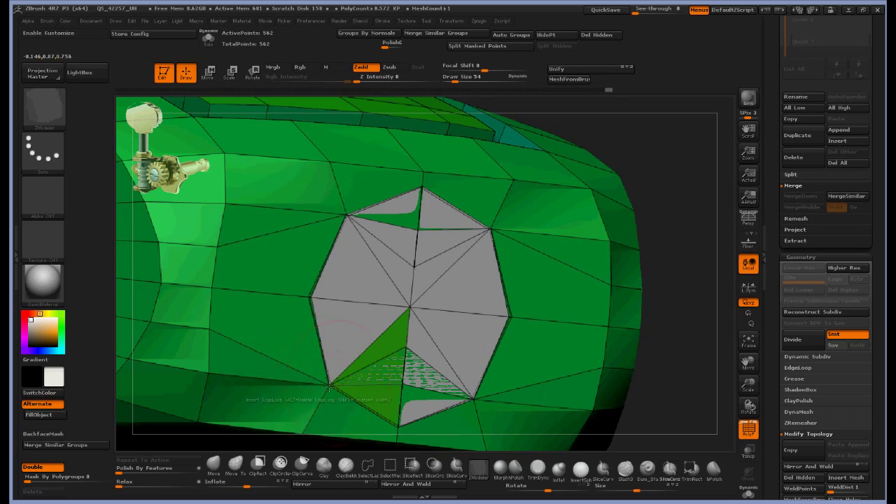
- Move the mesh's middle points at the top and bottom of the ring vertically toward the ring's outline
{"action": "left_click_drag", "start_coordinate": [660, 281], "coordinate": [622, 261]}
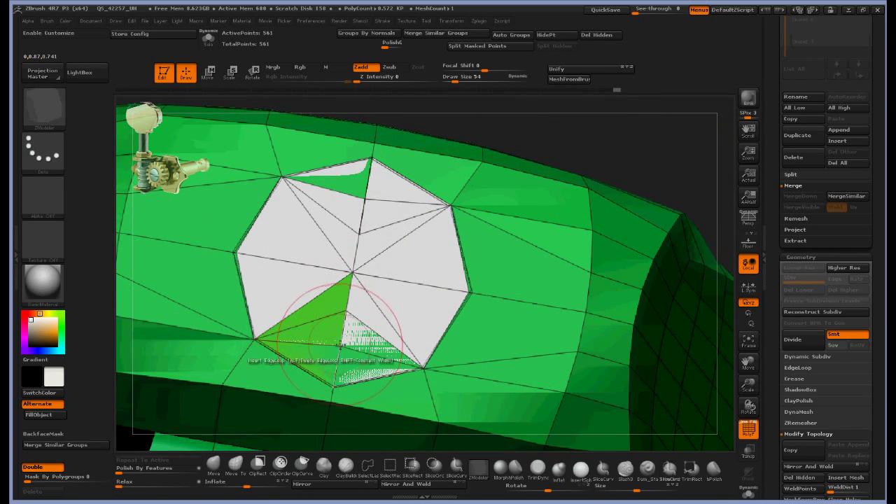
{"action": "left_click", "coordinate": [334, 388]}
{"action": "key", "text": "ctrl+z"}
{"action": "left_click", "coordinate": [342, 346]}
{"action": "mouse_move", "coordinate": [342, 348]}
{"action": "right_mouse_down"}
{"action": "mouse_move", "coordinate": [333, 384]}
{"action": "mouse_move", "coordinate": [335, 357]}
{"action": "mouse_move", "coordinate": [301, 372]}
{"action": "right_mouse_up"}
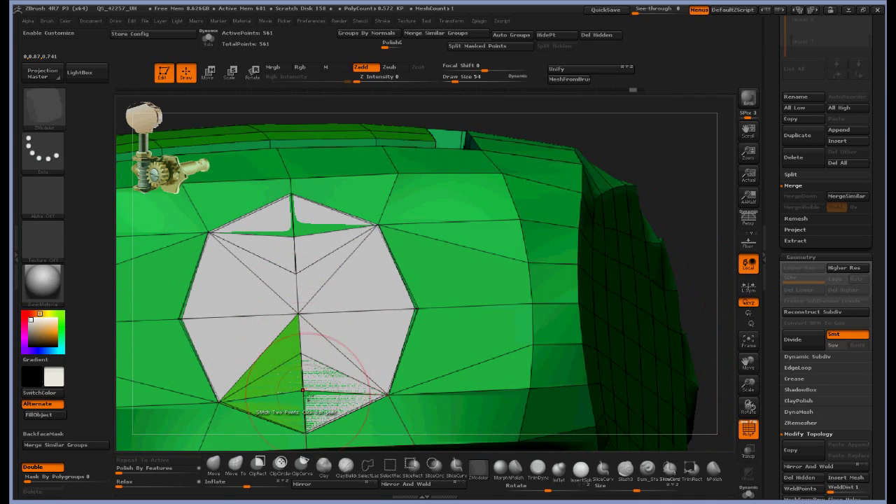
{"action": "mouse_move", "coordinate": [309, 383]}
{"action": "left_mouse_down", "text": "shift"}
{"action": "mouse_move", "coordinate": [322, 255]}
{"action": "mouse_move", "coordinate": [308, 245]}
{"action": "left_mouse_up", "text": "shift"}
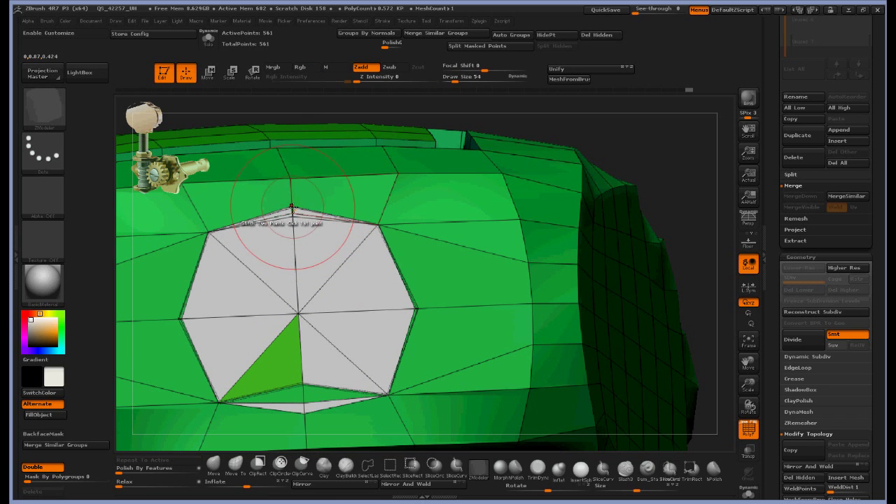
- Try to stitch the middle points at the top and bottom of the ring
{"action": "left_click", "coordinate": [292, 182]}
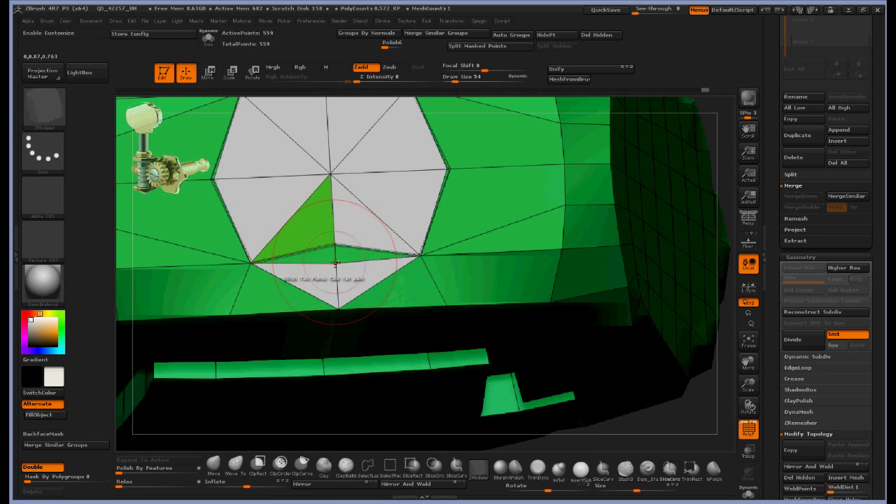
{"action": "left_click", "coordinate": [335, 264]}
{"action": "right_click_drag", "start_coordinate": [338, 260], "coordinate": [355, 183]}
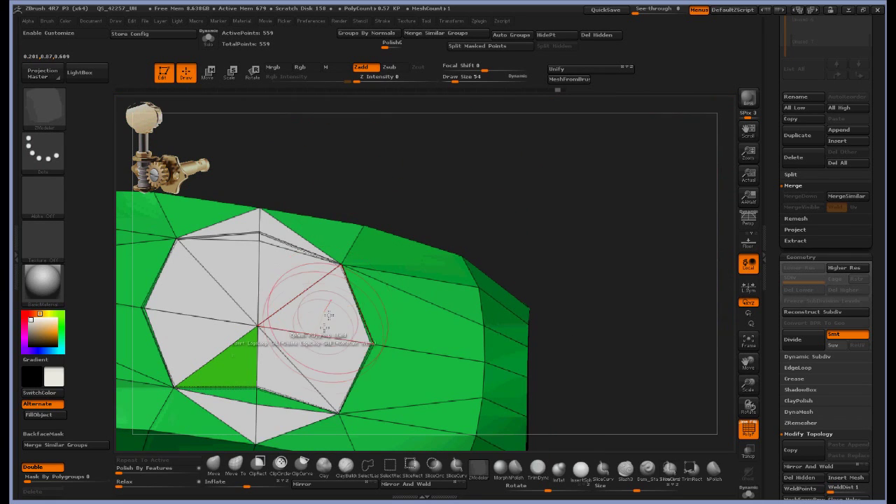
{"action": "key", "text": "ctrl+z"}
{"action": "key", "text": "ctrl+z"}
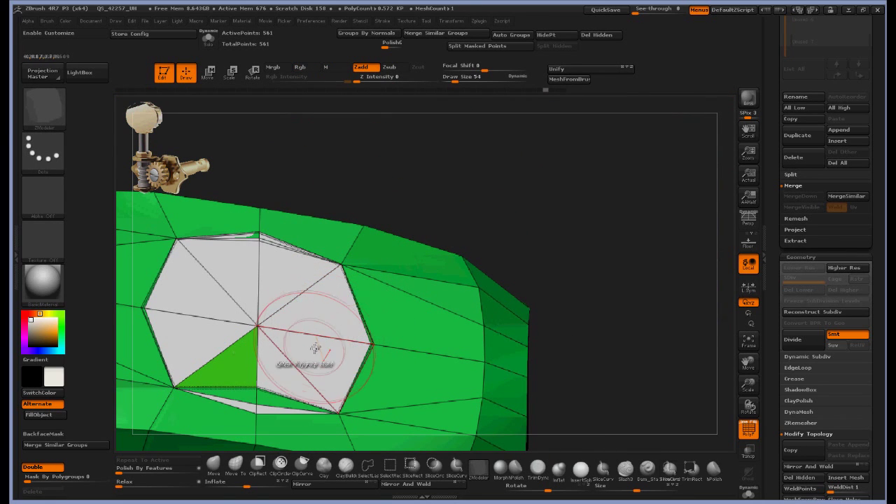
- Move the outer middle points below and above the ring away from its center with the ZModeler Move point action
{"action": "key", "text": "space"}
{"action": "left_click", "coordinate": [231, 324]}
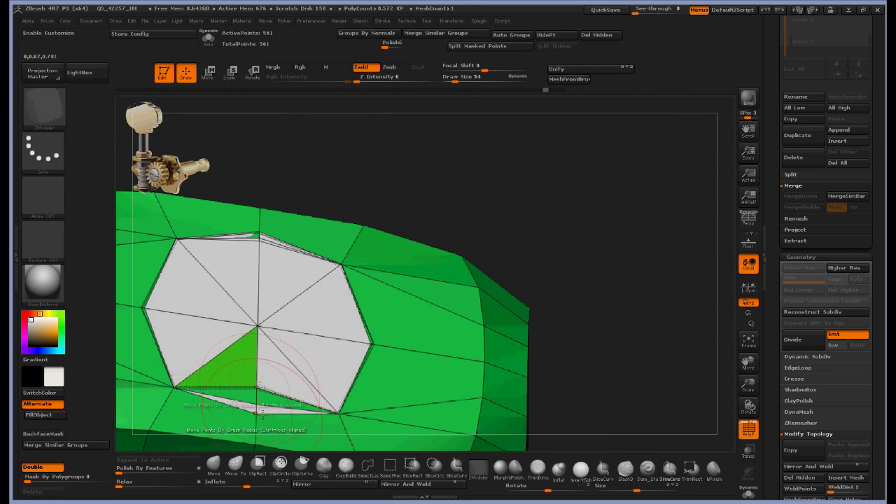
{"action": "left_click_drag", "start_coordinate": [256, 413], "coordinate": [254, 427]}
{"action": "left_click_drag", "start_coordinate": [439, 194], "coordinate": [422, 239]}
{"action": "left_click_drag", "start_coordinate": [281, 211], "coordinate": [284, 203]}
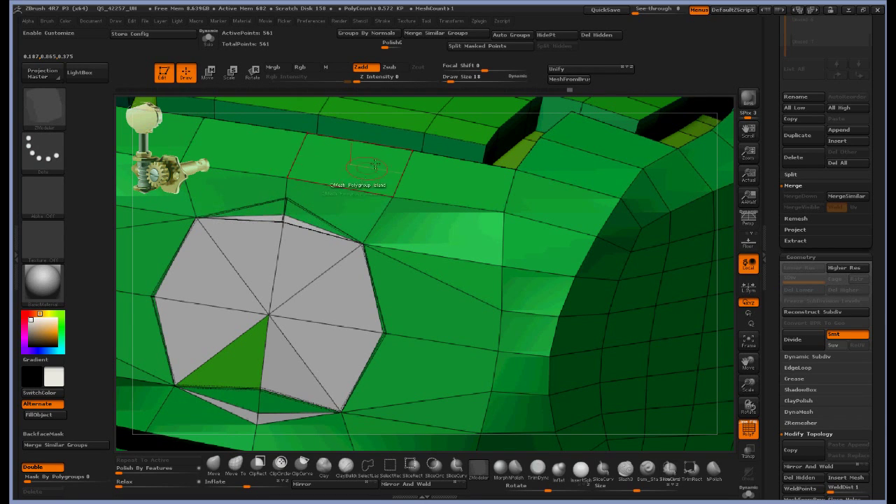
- Stitch the stray middle points at the top and bottom of the ring onto its outline with the ZModeler Stitch point action
{"action": "key", "text": "space"}
{"action": "left_click", "coordinate": [326, 232]}
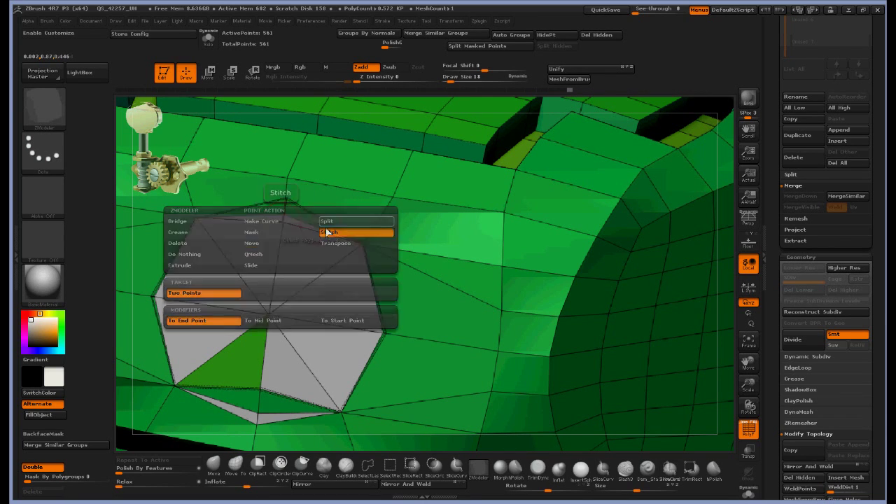
{"action": "left_click", "coordinate": [287, 200]}
{"action": "key", "text": "ctrl+z"}
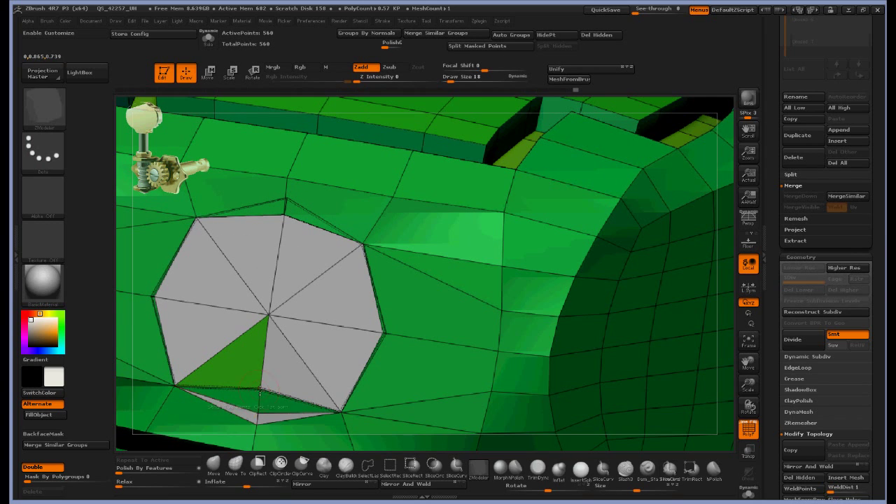
{"action": "left_click_drag", "start_coordinate": [260, 388], "coordinate": [258, 424]}
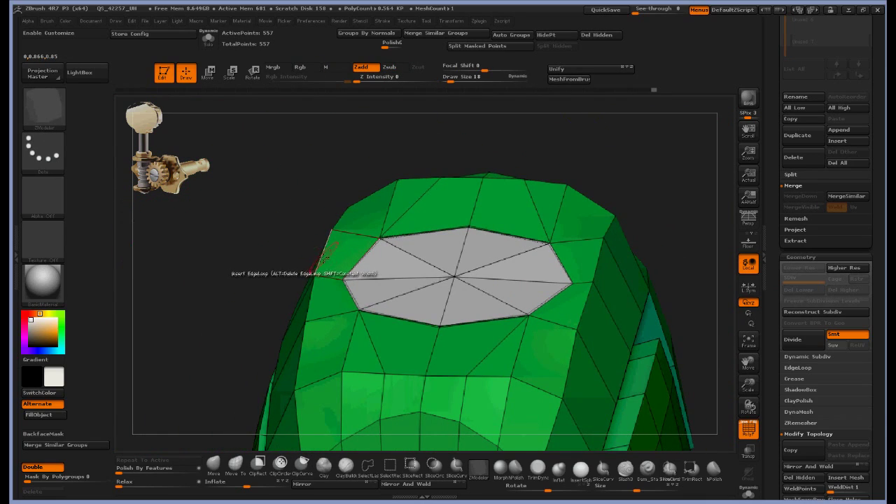
- Try to align the edges beside the octagonal opening with the ZModeler Align edge action
{"action": "key", "text": "space"}
{"action": "left_click", "coordinate": [222, 227]}
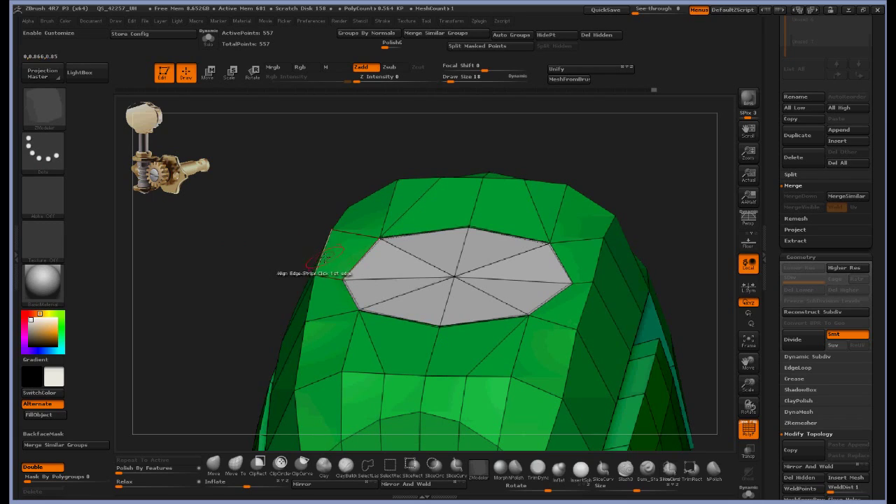
{"action": "left_click", "coordinate": [353, 266]}
- Inset the polygons of the octagonal opening at the button's base as one region
{"action": "mouse_move", "coordinate": [522, 264]}
{"action": "right_mouse_down"}
{"action": "mouse_move", "coordinate": [629, 199]}
{"action": "mouse_move", "coordinate": [658, 294]}
{"action": "mouse_move", "coordinate": [721, 245]}
{"action": "mouse_move", "coordinate": [733, 264]}
{"action": "right_mouse_up"}
{"action": "left_click", "coordinate": [755, 342]}
{"action": "mouse_move", "coordinate": [699, 316]}
{"action": "left_mouse_down"}
{"action": "mouse_move", "coordinate": [619, 275]}
{"action": "mouse_move", "coordinate": [640, 248]}
{"action": "mouse_move", "coordinate": [605, 213]}
{"action": "left_mouse_up"}
{"action": "left_click_drag", "start_coordinate": [537, 207], "coordinate": [550, 143]}
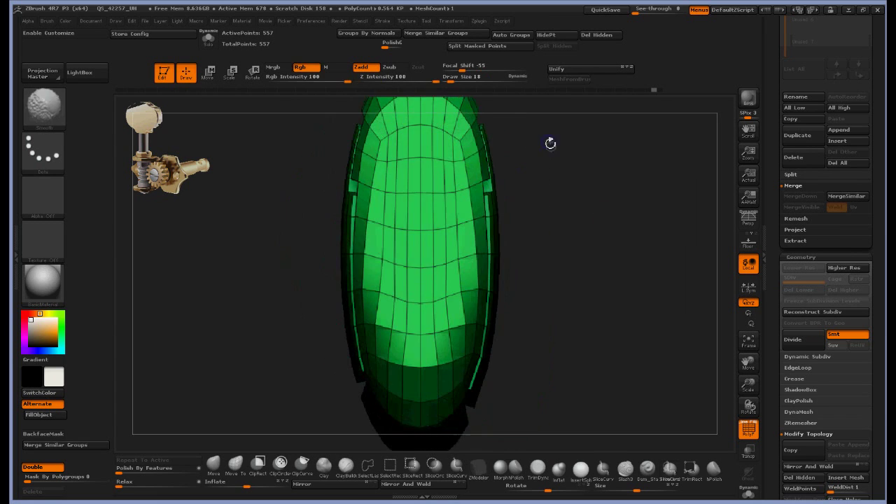
{"action": "left_click_drag", "start_coordinate": [624, 164], "coordinate": [596, 357], "text": "alt"}
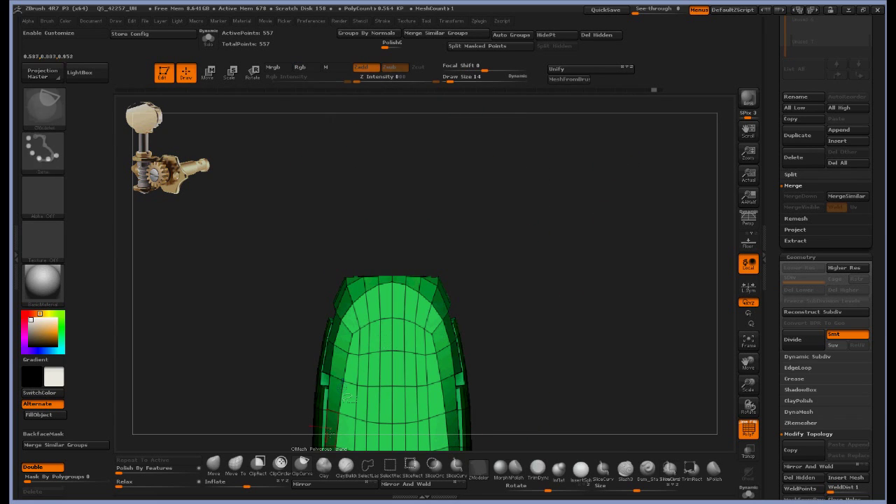
{"action": "left_click_drag", "start_coordinate": [549, 273], "coordinate": [539, 288], "text": "ctrl+shift"}
{"action": "mouse_move", "coordinate": [539, 288]}
{"action": "left_mouse_down"}
{"action": "mouse_move", "coordinate": [531, 356]}
{"action": "mouse_move", "coordinate": [571, 274]}
{"action": "mouse_move", "coordinate": [588, 169]}
{"action": "mouse_move", "coordinate": [568, 297]}
{"action": "mouse_move", "coordinate": [601, 289]}
{"action": "left_mouse_up"}
{"action": "key", "text": "space"}
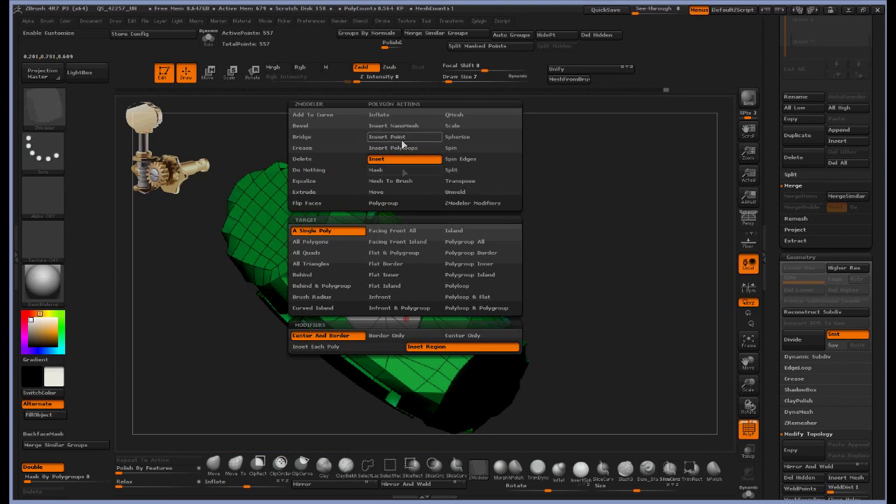
{"action": "left_click_drag", "start_coordinate": [404, 317], "coordinate": [394, 308]}
{"action": "mouse_move", "coordinate": [522, 182]}
{"action": "left_mouse_down"}
{"action": "mouse_move", "coordinate": [544, 226]}
{"action": "mouse_move", "coordinate": [515, 182]}
{"action": "left_mouse_up"}
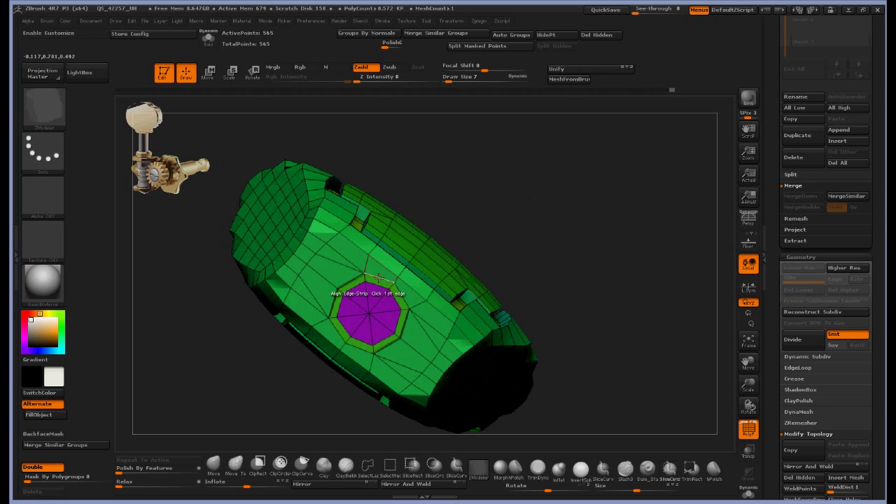
- Scale the inset ring's outer edge loop outward and stitch the stray points beside it to its corners
{"action": "key", "text": "space"}
{"action": "left_click", "coordinate": [425, 225]}
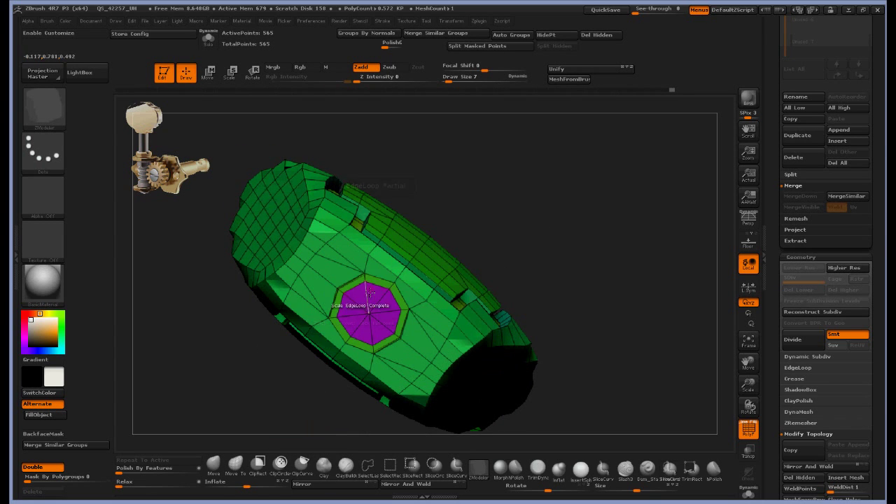
{"action": "left_click_drag", "start_coordinate": [410, 288], "coordinate": [419, 311]}
{"action": "key", "text": "space"}
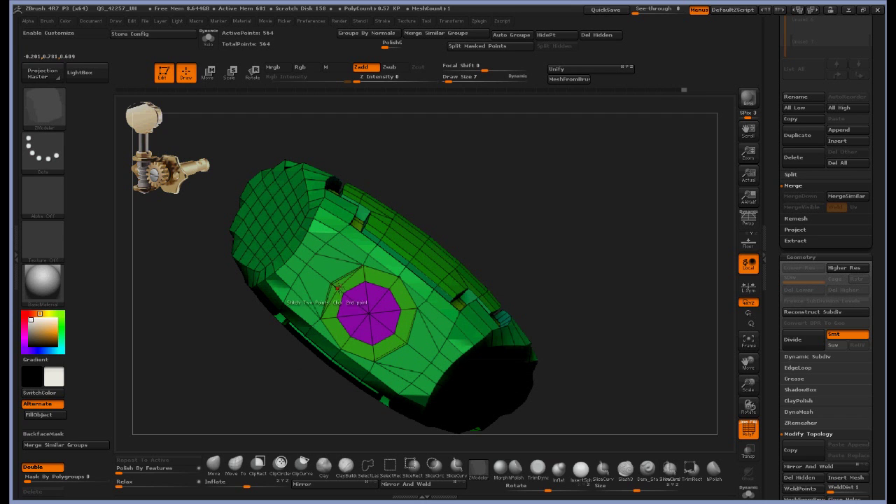
{"action": "left_click", "coordinate": [332, 284]}
- Extrude the octagonal face with QMesh to form a short neck at the button's base
{"action": "key", "text": "space"}
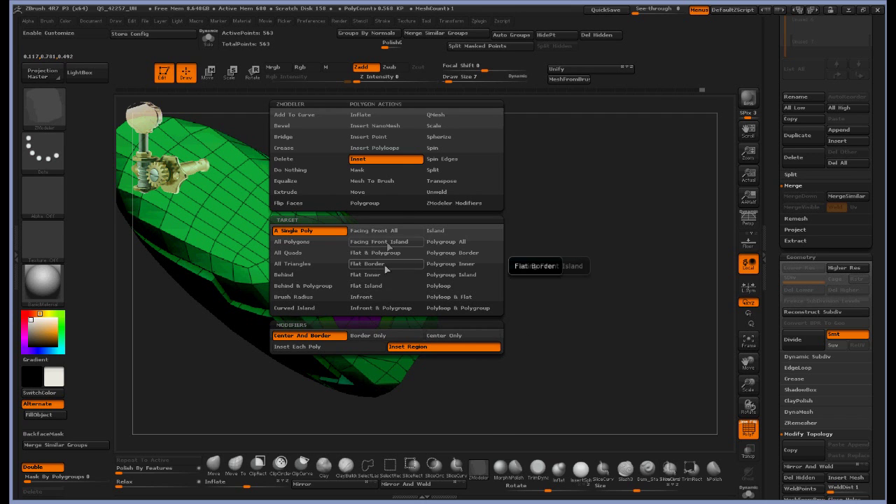
{"action": "left_click", "coordinate": [462, 115]}
{"action": "left_click_drag", "start_coordinate": [530, 253], "coordinate": [540, 257]}
{"action": "left_click_drag", "start_coordinate": [382, 292], "coordinate": [448, 326]}
{"action": "left_click_drag", "start_coordinate": [370, 319], "coordinate": [394, 332]}
{"action": "left_click_drag", "start_coordinate": [483, 322], "coordinate": [545, 316]}
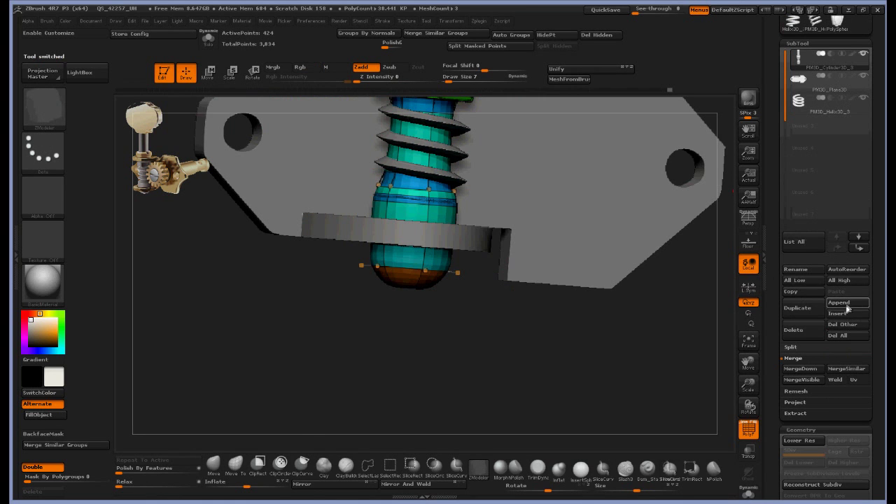
- Append the PolySphere button to the tuning machine as a subtool and make it the active subtool
{"action": "left_click", "coordinate": [844, 303]}
{"action": "left_click", "coordinate": [481, 310]}
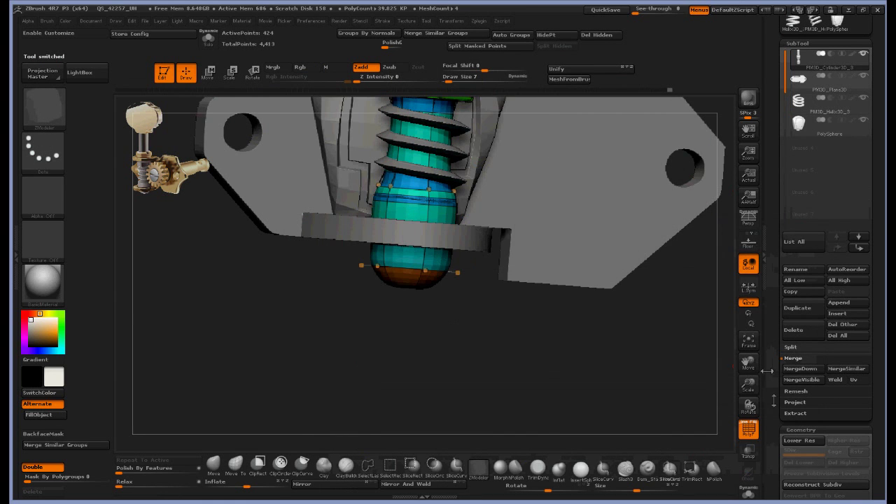
{"action": "left_click", "coordinate": [827, 133]}
{"action": "left_click_drag", "start_coordinate": [693, 200], "coordinate": [644, 184], "text": "shift"}
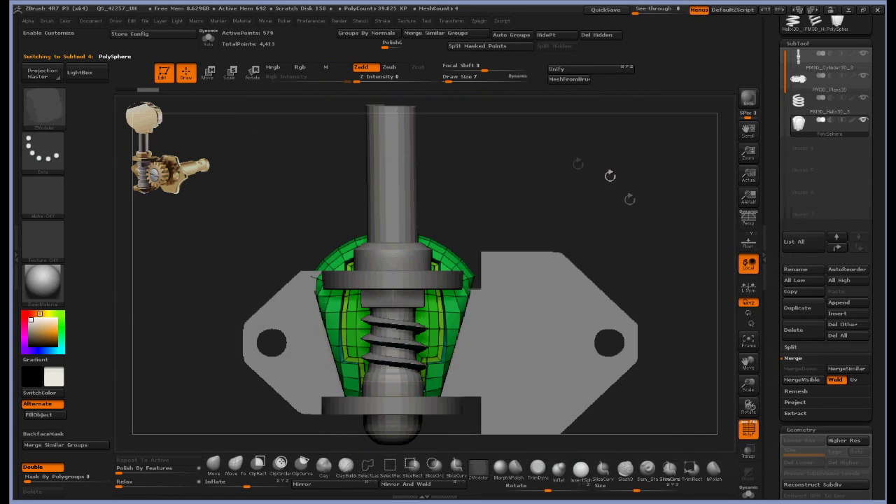
{"action": "key", "text": "f"}
- Move the button above the shaft's upper end and center it on the shaft using the Transpose line
{"action": "left_click", "coordinate": [209, 73]}
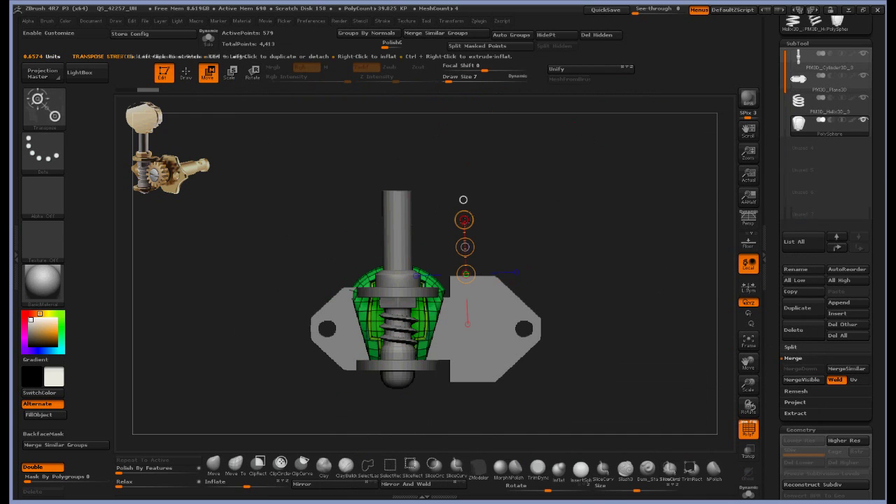
{"action": "left_click_drag", "start_coordinate": [397, 218], "coordinate": [397, 47]}
{"action": "left_click_drag", "start_coordinate": [515, 183], "coordinate": [553, 190]}
{"action": "key", "text": "ctrl+z"}
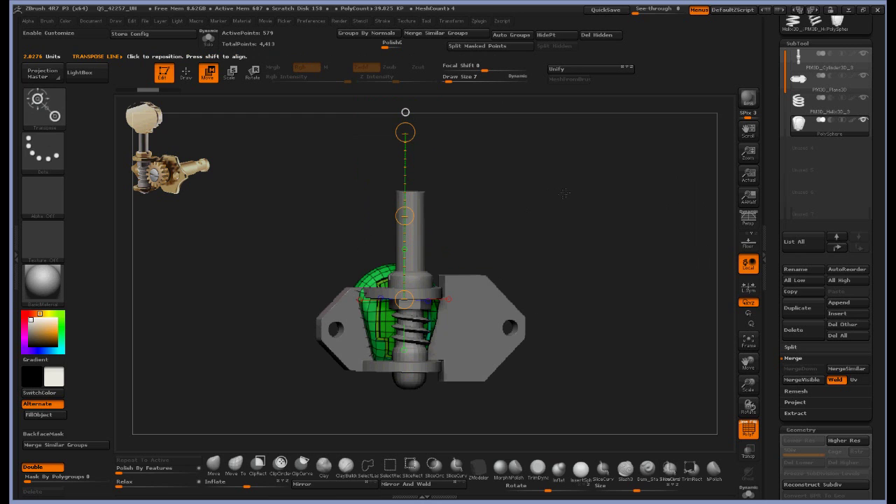
{"action": "left_click_drag", "start_coordinate": [404, 215], "coordinate": [405, 41]}
{"action": "left_click_drag", "start_coordinate": [504, 168], "coordinate": [561, 182], "text": "shift"}
{"action": "left_click", "coordinate": [452, 299]}
{"action": "left_click_drag", "start_coordinate": [486, 299], "coordinate": [517, 299]}
{"action": "left_click_drag", "start_coordinate": [623, 221], "coordinate": [576, 218], "text": "shift"}
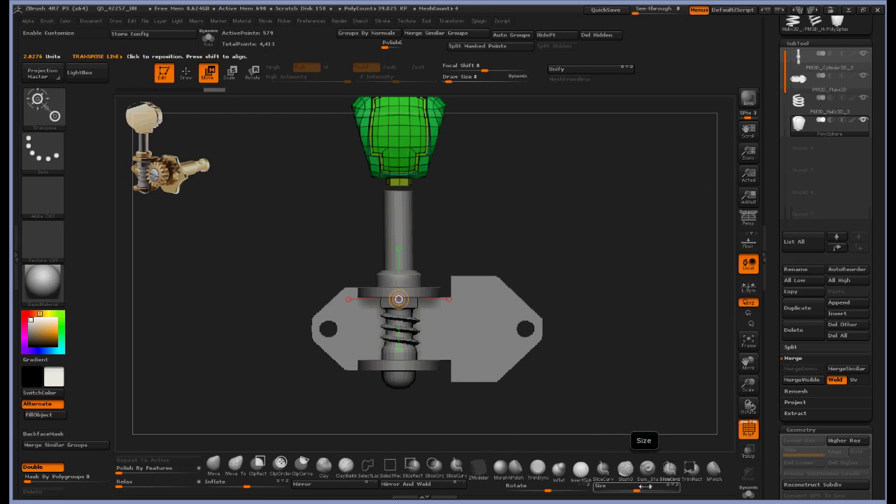
- Enlarge the button with the Size deformation and lower it until its neck sits on the shaft
{"action": "left_click_drag", "start_coordinate": [640, 490], "coordinate": [661, 491]}
{"action": "left_click", "coordinate": [401, 194]}
{"action": "left_click_drag", "start_coordinate": [402, 194], "coordinate": [402, 264]}
{"action": "key", "text": "d"}
{"action": "left_click_drag", "start_coordinate": [521, 255], "coordinate": [620, 234]}
{"action": "mouse_move", "coordinate": [460, 306]}
{"action": "left_mouse_down"}
{"action": "mouse_move", "coordinate": [480, 311]}
{"action": "mouse_move", "coordinate": [426, 320]}
{"action": "left_mouse_up"}
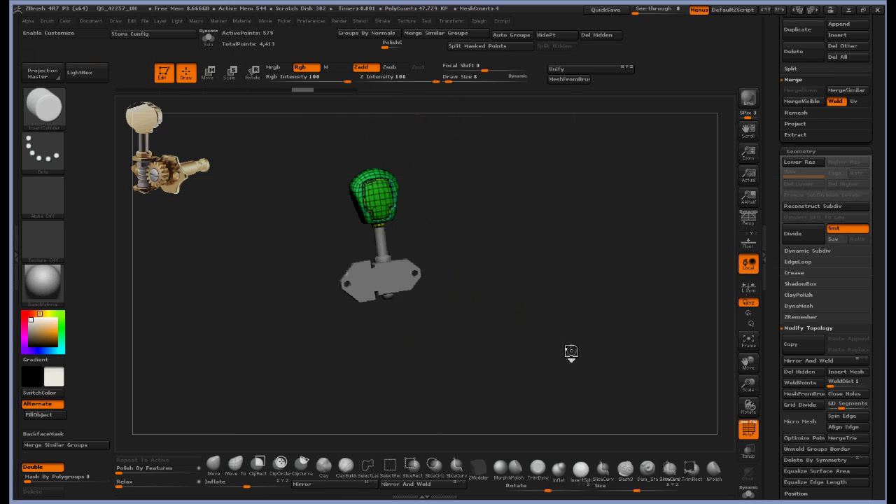
- Insert a cylinder through the center of the mounting plate with the InsertCylinder brush
{"action": "key", "text": "b"}
{"action": "key", "text": "i"}
{"action": "left_click", "coordinate": [583, 364]}
{"action": "left_click_drag", "start_coordinate": [574, 280], "coordinate": [582, 281], "text": "shift"}
{"action": "left_click_drag", "start_coordinate": [359, 280], "coordinate": [362, 289]}
{"action": "left_click_drag", "start_coordinate": [503, 304], "coordinate": [478, 298]}
{"action": "key", "text": "ctrl+z"}
{"action": "left_click_drag", "start_coordinate": [364, 280], "coordinate": [367, 280]}
{"action": "left_click_drag", "start_coordinate": [488, 290], "coordinate": [653, 303]}
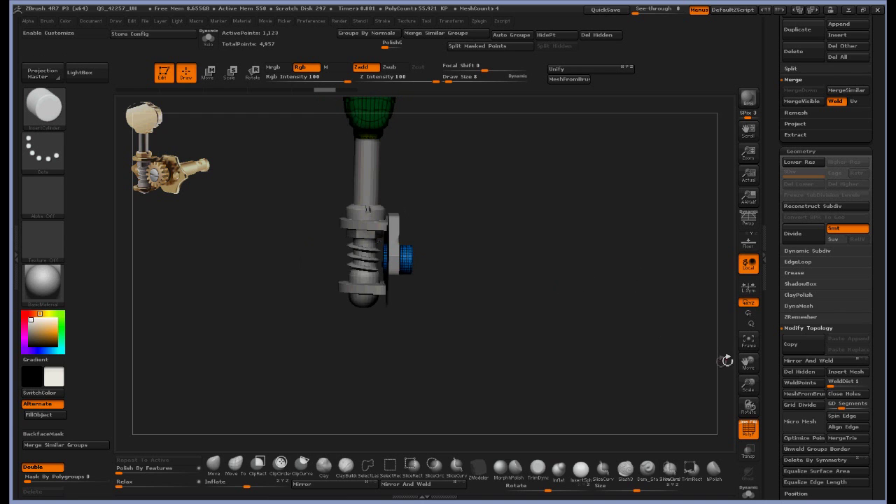
- Weld the inserted cylinder's duplicate points
{"action": "left_click_drag", "start_coordinate": [771, 392], "coordinate": [771, 233]}
{"action": "left_click_drag", "start_coordinate": [726, 381], "coordinate": [641, 375]}
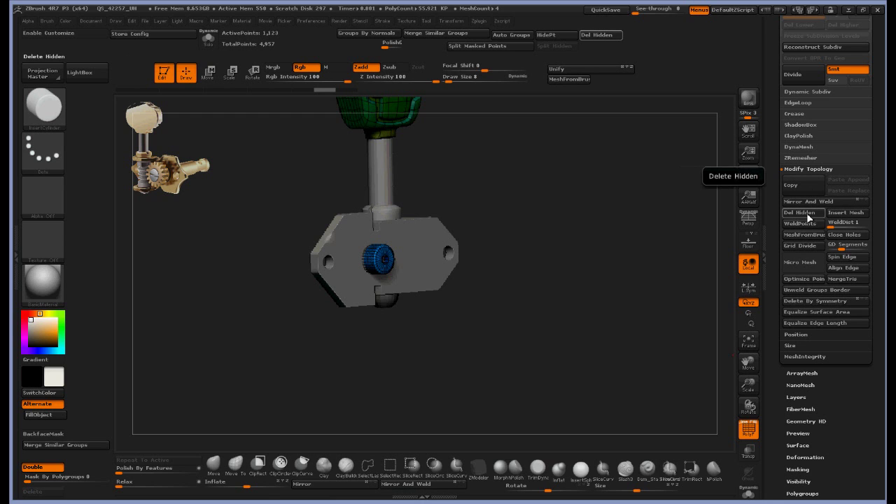
{"action": "left_click", "coordinate": [806, 225]}
- Pull the unmasked end of the cylinder outward from the plate with Transpose Move to form a long post
{"action": "left_click_drag", "start_coordinate": [714, 301], "coordinate": [595, 301]}
{"action": "key", "text": "w"}
{"action": "left_click_drag", "start_coordinate": [506, 256], "coordinate": [660, 260]}
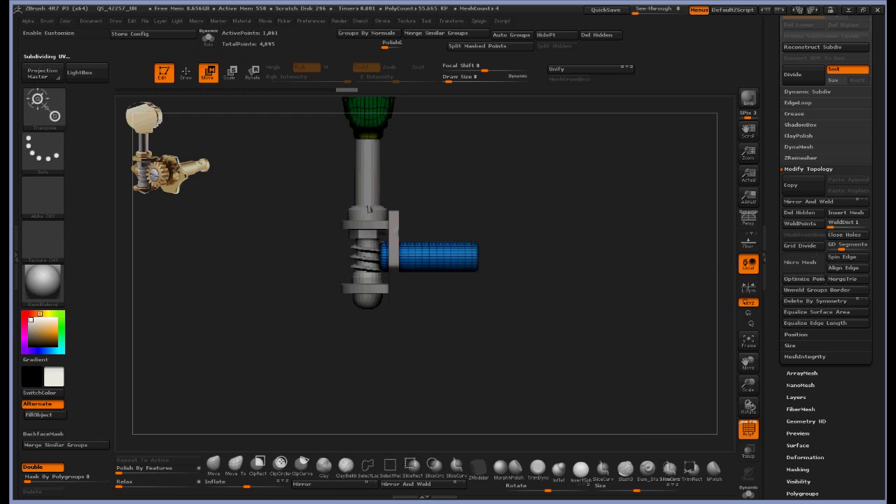
{"action": "left_click_drag", "start_coordinate": [818, 259], "coordinate": [855, 259]}
{"action": "left_click_drag", "start_coordinate": [738, 259], "coordinate": [546, 256]}
{"action": "left_click_drag", "start_coordinate": [553, 315], "coordinate": [455, 339]}
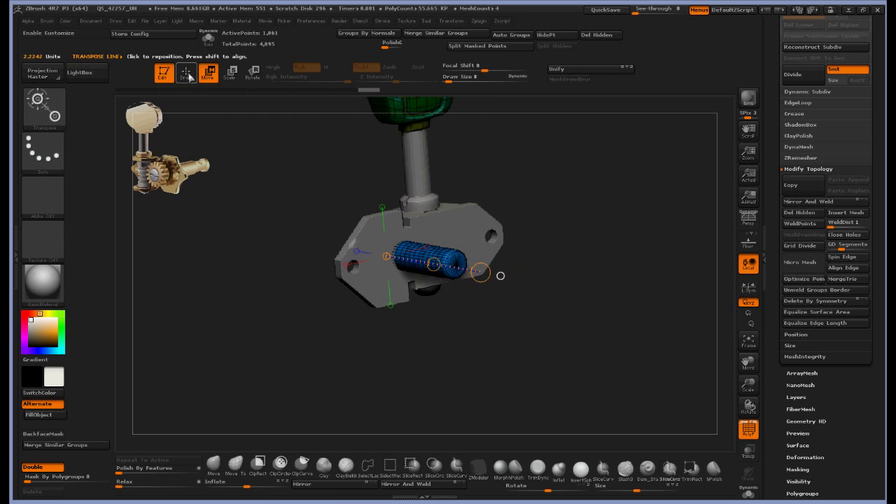
- Extrude the post's end cap with QMesh on a Flat Island target into one long segment and one short end segment
{"action": "left_click", "coordinate": [189, 75]}
{"action": "left_click_drag", "start_coordinate": [566, 263], "coordinate": [609, 296]}
{"action": "left_click", "coordinate": [481, 469]}
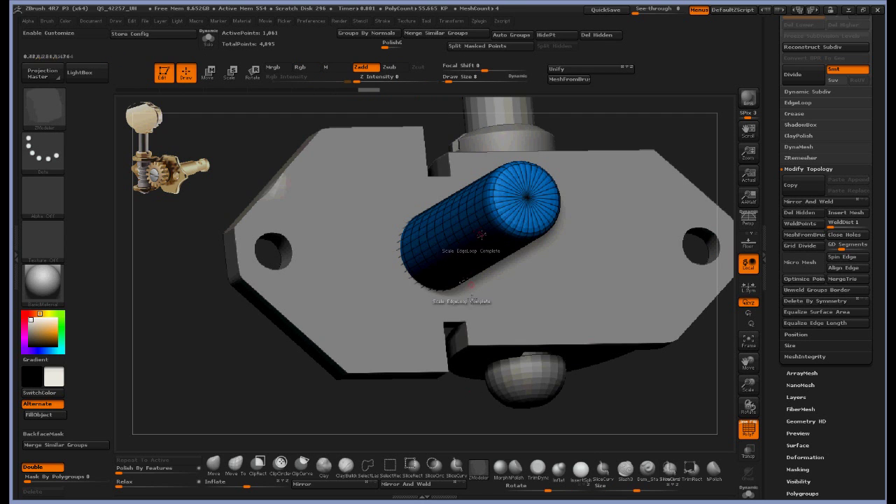
{"action": "key", "text": "space"}
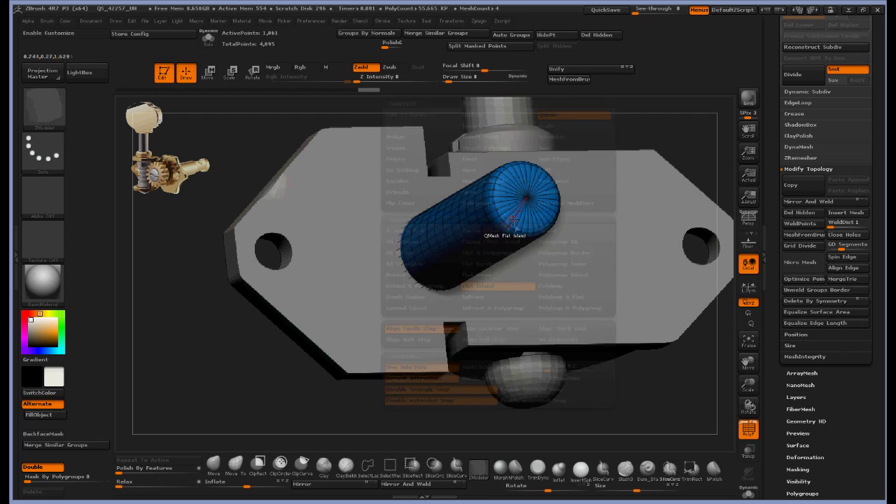
{"action": "key", "text": "space"}
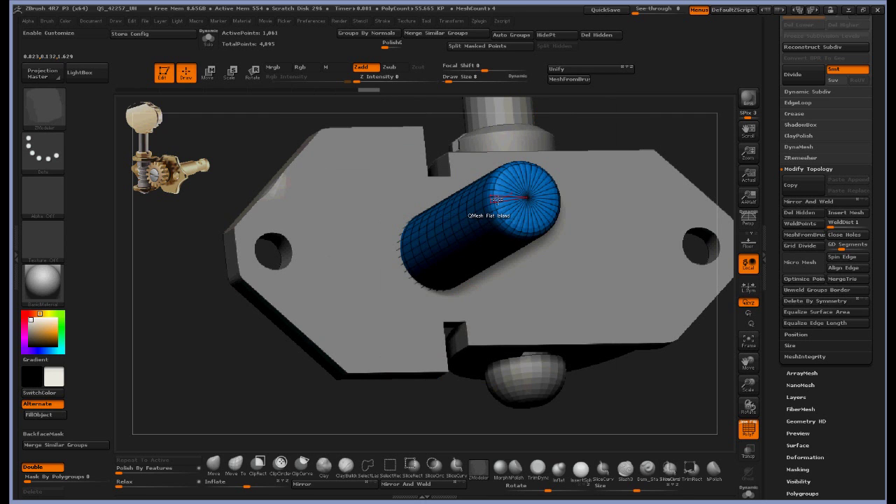
{"action": "left_click_drag", "start_coordinate": [497, 199], "coordinate": [580, 169]}
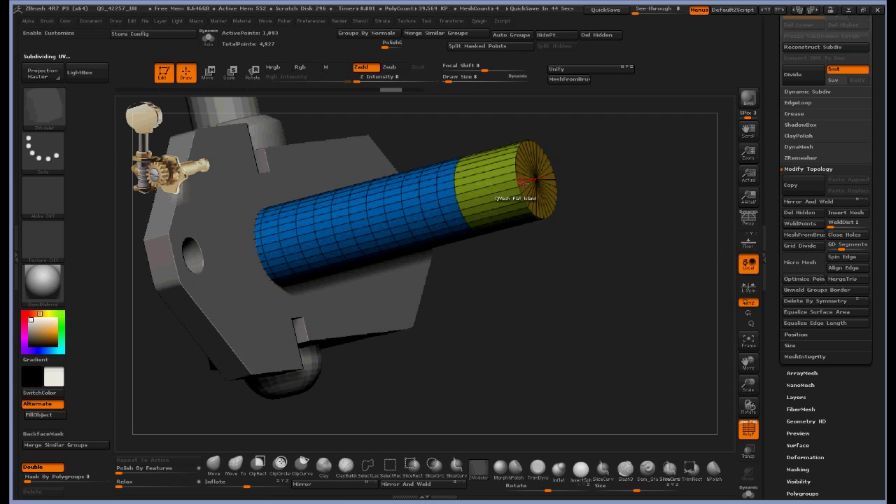
{"action": "left_click_drag", "start_coordinate": [530, 182], "coordinate": [558, 173], "text": "ctrl"}
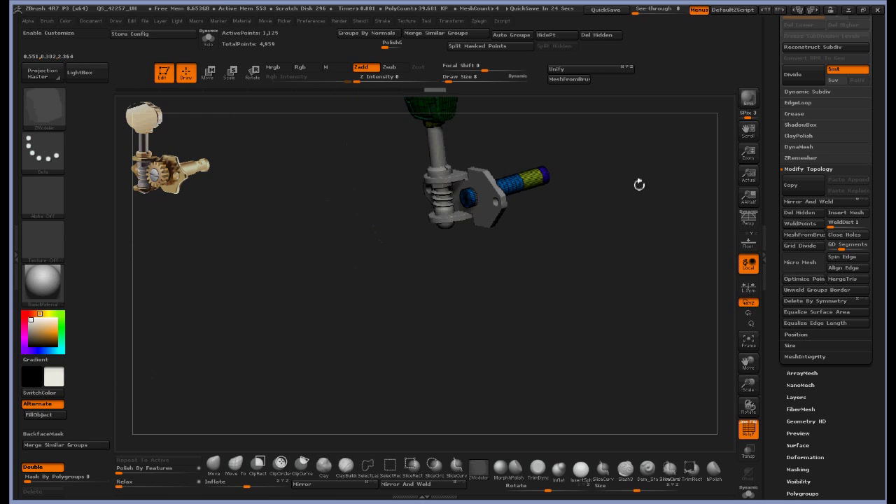
- Push the post's middle segment inward with QMesh on a Polygroup Island target to make it narrower
{"action": "left_click_drag", "start_coordinate": [638, 184], "coordinate": [606, 227]}
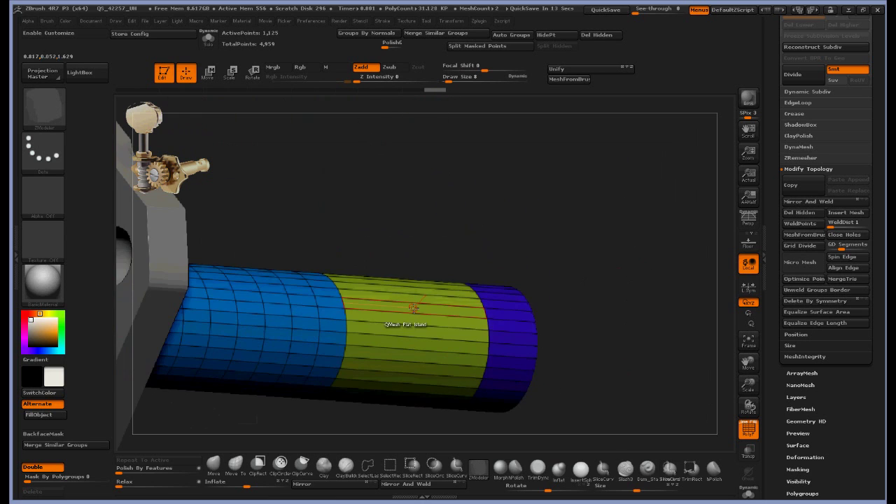
{"action": "key", "text": "space"}
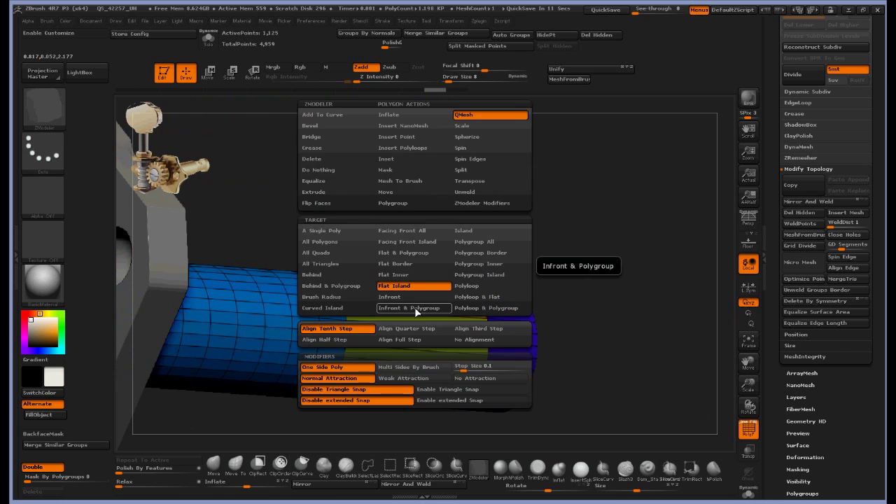
{"action": "left_click", "coordinate": [483, 278]}
{"action": "left_click_drag", "start_coordinate": [431, 312], "coordinate": [426, 318]}
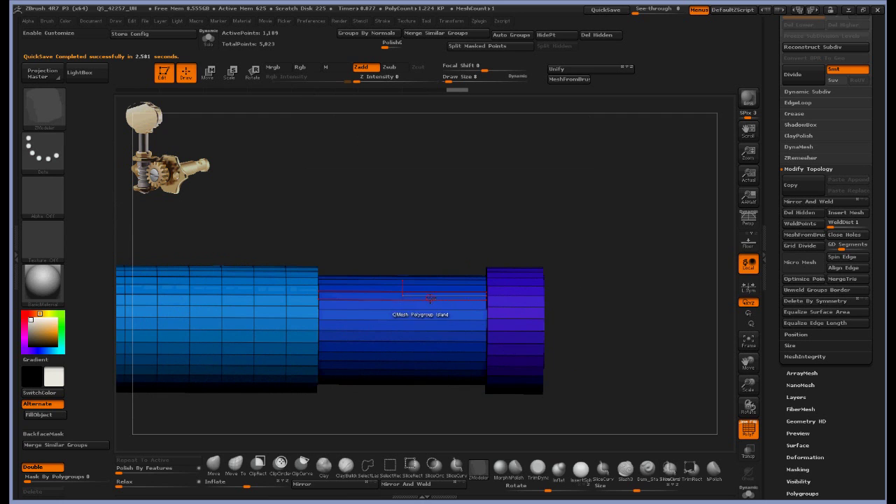
- Insert an edge loop around the narrowed post section and split points on its opposite sides into small circular faces
{"action": "key", "text": "space"}
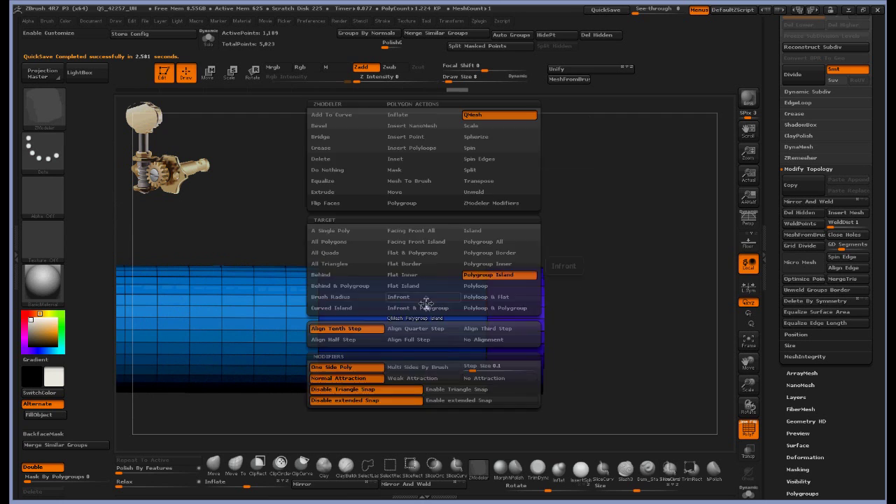
{"action": "key", "text": "space"}
{"action": "left_click", "coordinate": [396, 225]}
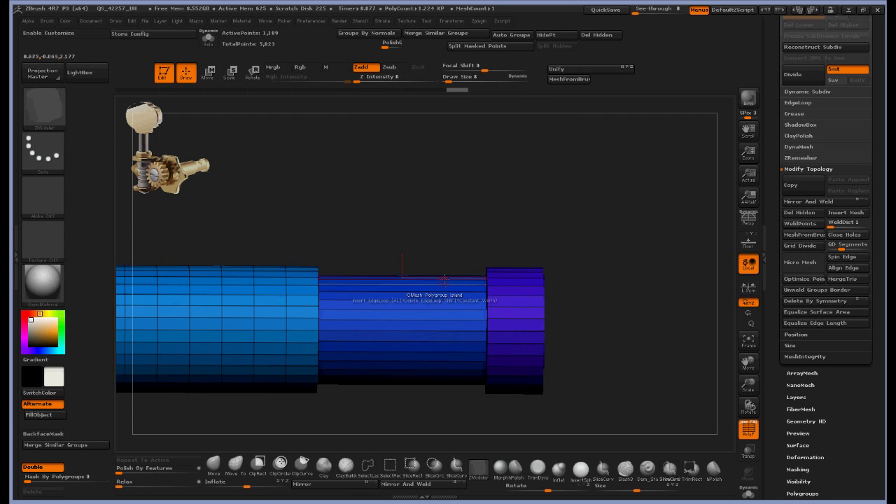
{"action": "left_click", "coordinate": [432, 299]}
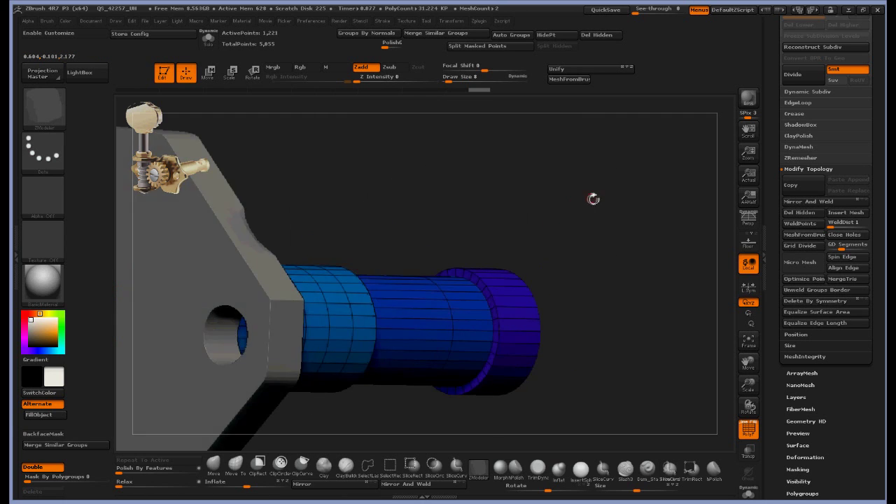
{"action": "key", "text": "space"}
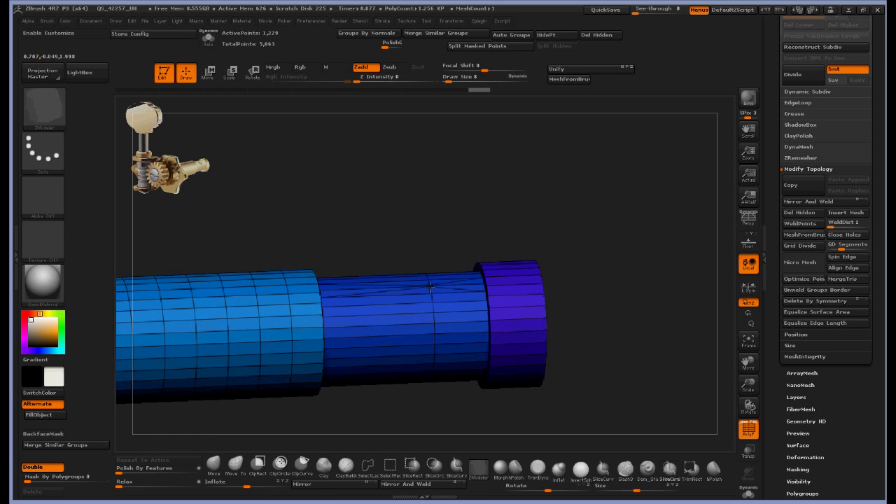
{"action": "left_click_drag", "start_coordinate": [594, 220], "coordinate": [611, 195]}
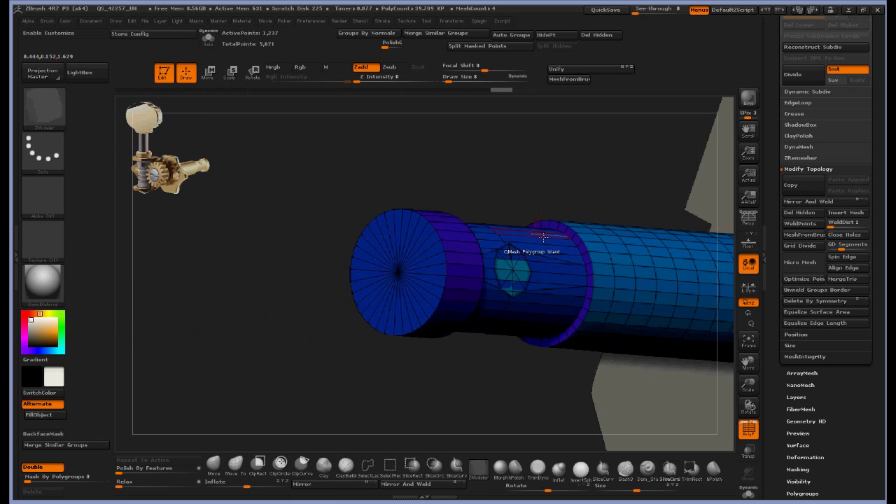
- Try to add extra points and edge loops around the circular face on the narrowed post section
{"action": "left_click", "coordinate": [495, 271]}
{"action": "key", "text": "space"}
{"action": "left_click", "coordinate": [482, 343]}
{"action": "left_click_drag", "start_coordinate": [582, 160], "coordinate": [690, 183]}
{"action": "left_click", "coordinate": [465, 271]}
{"action": "left_click_drag", "start_coordinate": [560, 203], "coordinate": [588, 192]}
{"action": "key", "text": "space"}
{"action": "left_click", "coordinate": [512, 286]}
{"action": "left_click_drag", "start_coordinate": [489, 182], "coordinate": [540, 296], "text": "alt"}
{"action": "key", "text": "space"}
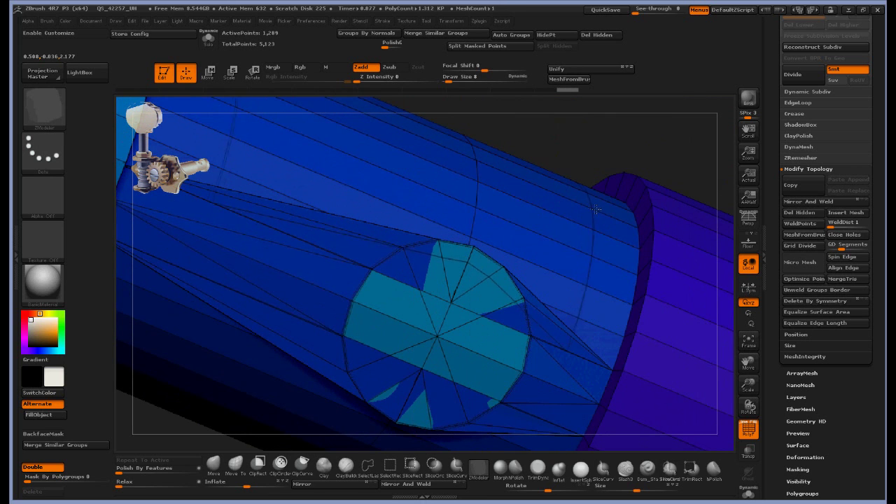
{"action": "left_click_drag", "start_coordinate": [611, 190], "coordinate": [576, 285]}
{"action": "key", "text": "ctrl+z"}
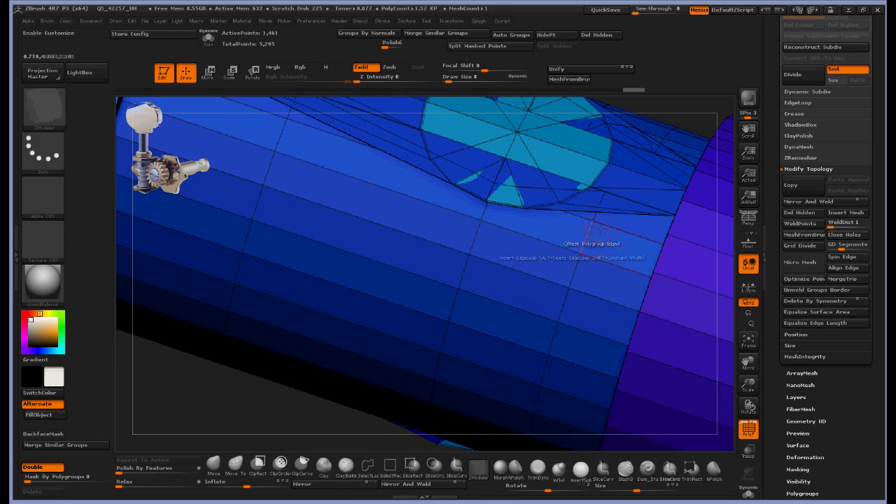
- Try further edge loops beside the circular face, and undo the extra loops and point splits
{"action": "right_click_drag", "start_coordinate": [581, 254], "coordinate": [481, 343], "text": "alt"}
{"action": "right_click_drag", "start_coordinate": [530, 264], "coordinate": [539, 315]}
{"action": "left_click", "coordinate": [565, 222]}
{"action": "mouse_move", "coordinate": [565, 223]}
{"action": "right_mouse_down"}
{"action": "mouse_move", "coordinate": [548, 236]}
{"action": "mouse_move", "coordinate": [526, 205]}
{"action": "right_mouse_up"}
{"action": "left_click_drag", "start_coordinate": [526, 205], "coordinate": [537, 200], "text": "shift"}
{"action": "mouse_move", "coordinate": [537, 200]}
{"action": "right_mouse_down"}
{"action": "mouse_move", "coordinate": [483, 220]}
{"action": "mouse_move", "coordinate": [543, 173]}
{"action": "mouse_move", "coordinate": [522, 189]}
{"action": "mouse_move", "coordinate": [531, 203]}
{"action": "mouse_move", "coordinate": [513, 196]}
{"action": "mouse_move", "coordinate": [495, 217]}
{"action": "mouse_move", "coordinate": [501, 257]}
{"action": "mouse_move", "coordinate": [418, 303]}
{"action": "right_mouse_up"}
{"action": "left_click", "coordinate": [509, 173]}
{"action": "key", "text": "ctrl+z"}
{"action": "key", "text": "ctrl+z"}
{"action": "key", "text": "ctrl+z"}
{"action": "key", "text": "ctrl+z"}
{"action": "key", "text": "ctrl+z"}
{"action": "key", "text": "ctrl+z"}
{"action": "key", "text": "ctrl+z"}
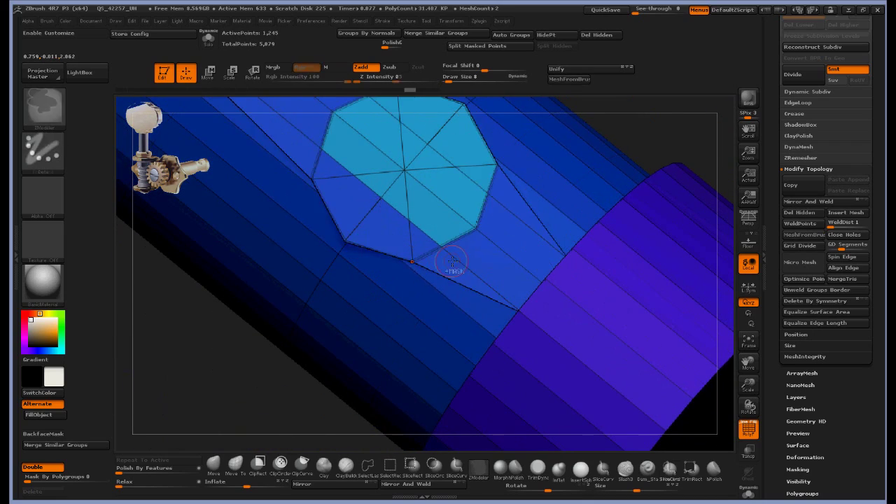
- Return to the plain edge loop and split points on opposite sides of the post into small circular faces
{"action": "right_click_drag", "start_coordinate": [408, 241], "coordinate": [559, 225]}
{"action": "key", "text": "space"}
{"action": "left_click", "coordinate": [425, 227]}
{"action": "key", "text": "space"}
{"action": "left_click", "coordinate": [289, 304]}
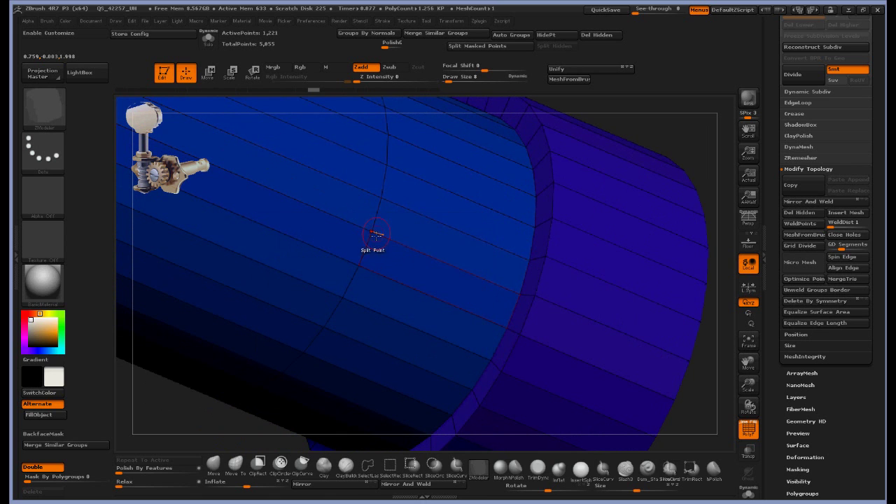
{"action": "left_click_drag", "start_coordinate": [373, 233], "coordinate": [377, 299]}
{"action": "right_click_drag", "start_coordinate": [377, 299], "coordinate": [661, 230]}
{"action": "left_click", "coordinate": [751, 341]}
{"action": "right_click_drag", "start_coordinate": [686, 336], "coordinate": [328, 241]}
{"action": "right_click_drag", "start_coordinate": [316, 413], "coordinate": [350, 286]}
{"action": "right_click_drag", "start_coordinate": [377, 222], "coordinate": [567, 292], "text": "alt"}
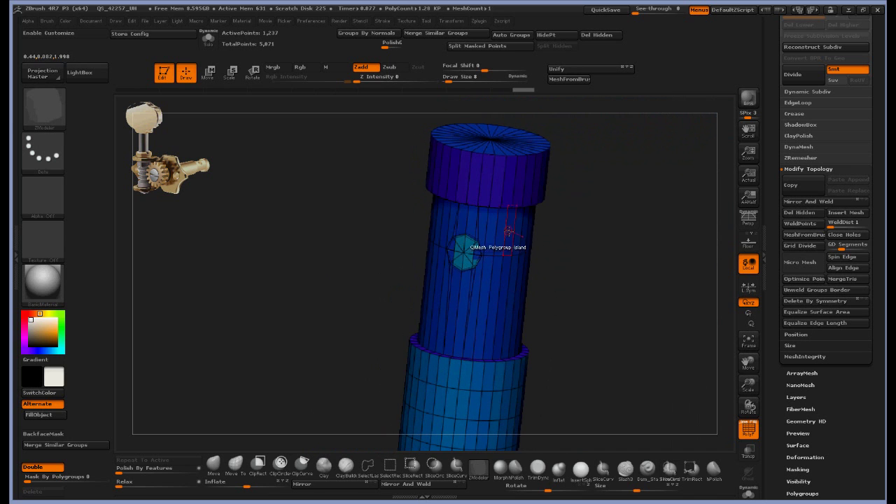
- Isolate the circular polygroup on the post and invert the visibility so only those faces are hidden
{"action": "right_click_drag", "start_coordinate": [595, 265], "coordinate": [366, 298], "text": "ctrl"}
{"action": "left_click", "coordinate": [366, 298], "text": "ctrl+shift"}
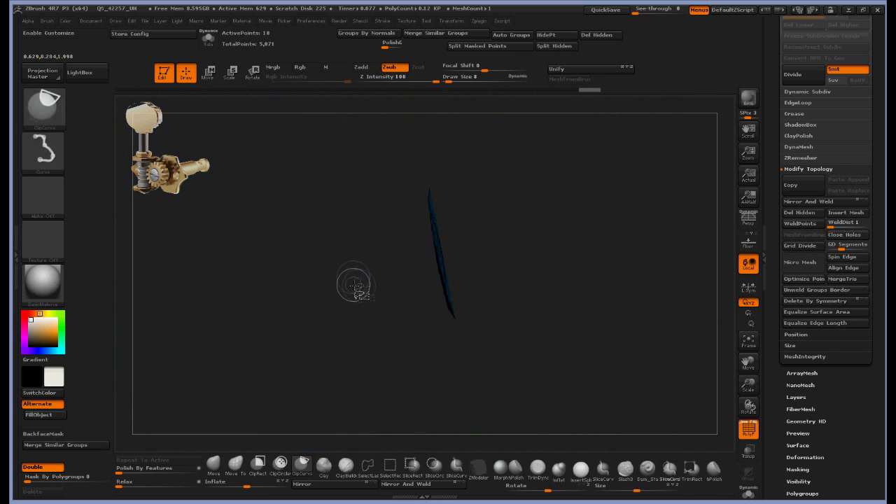
{"action": "left_click_drag", "start_coordinate": [588, 215], "coordinate": [636, 200]}
{"action": "left_click_drag", "start_coordinate": [415, 314], "coordinate": [433, 348], "text": "ctrl+shift"}
{"action": "left_click_drag", "start_coordinate": [221, 335], "coordinate": [182, 344]}
- Set the point action to Stitch Two Points with To End Point and merge stray points into the hole's rim
{"action": "key", "text": "space"}
{"action": "left_click", "coordinate": [523, 250]}
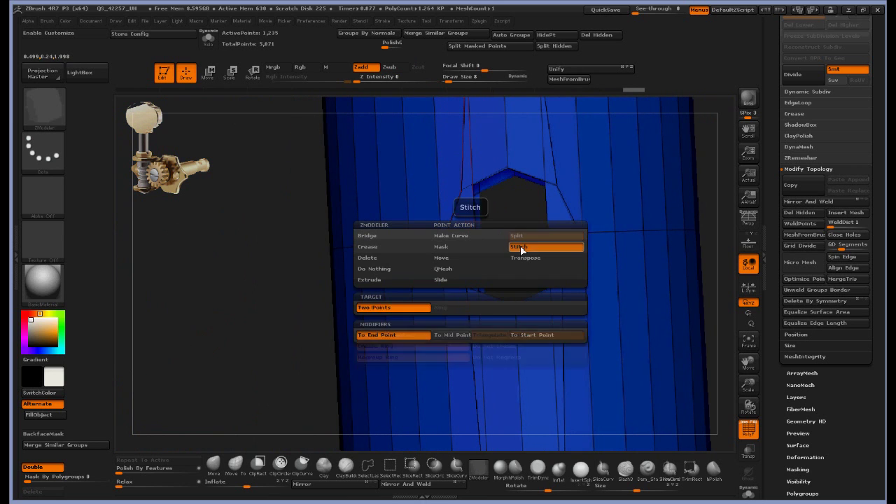
{"action": "left_click_drag", "start_coordinate": [475, 238], "coordinate": [446, 240]}
{"action": "left_click_drag", "start_coordinate": [548, 233], "coordinate": [579, 232]}
{"action": "right_click_drag", "start_coordinate": [588, 235], "coordinate": [526, 241]}
{"action": "left_click_drag", "start_coordinate": [524, 238], "coordinate": [549, 238]}
{"action": "left_click", "coordinate": [432, 245]}
- Stitch the remaining stray points around the hole openings into their neighbouring rim points
{"action": "right_click_drag", "start_coordinate": [448, 242], "coordinate": [483, 227]}
{"action": "right_click_drag", "start_coordinate": [542, 217], "coordinate": [575, 165]}
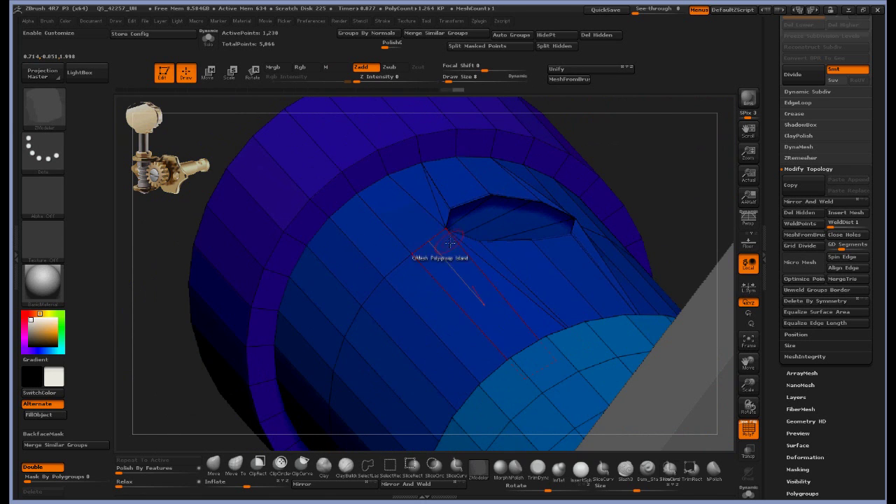
{"action": "left_click", "coordinate": [446, 232]}
{"action": "right_click_drag", "start_coordinate": [448, 232], "coordinate": [597, 102]}
{"action": "left_click", "coordinate": [570, 223]}
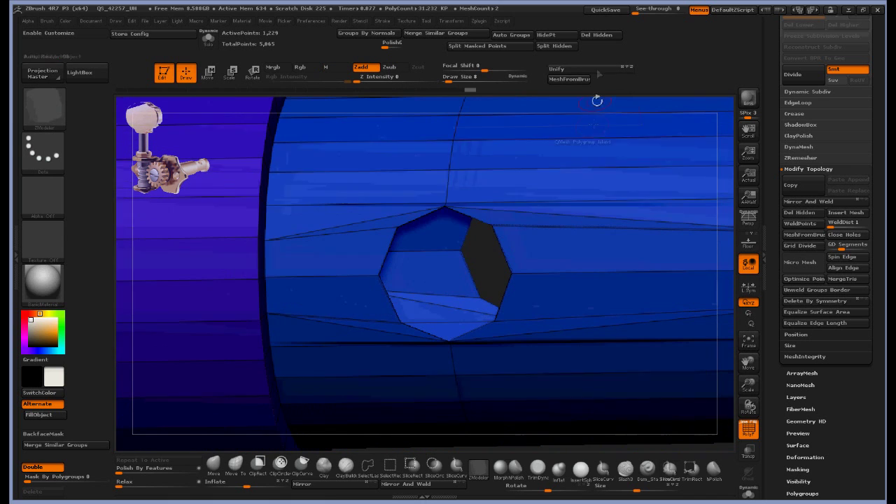
{"action": "left_click", "coordinate": [444, 205]}
{"action": "left_click", "coordinate": [454, 342]}
- Unhide the circular faces and try to connect them through the post
{"action": "right_click_drag", "start_coordinate": [459, 340], "coordinate": [516, 262]}
{"action": "right_click_drag", "start_coordinate": [665, 355], "coordinate": [603, 466]}
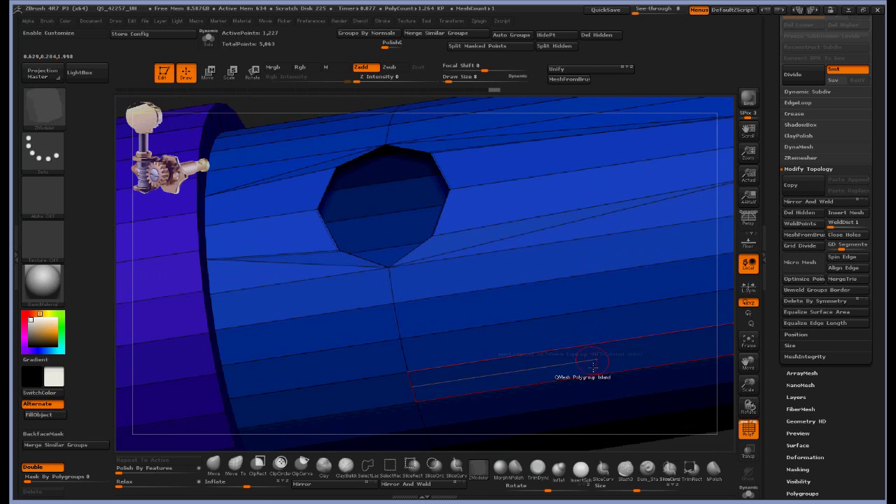
{"action": "left_click", "coordinate": [435, 233]}
{"action": "key", "text": "space"}
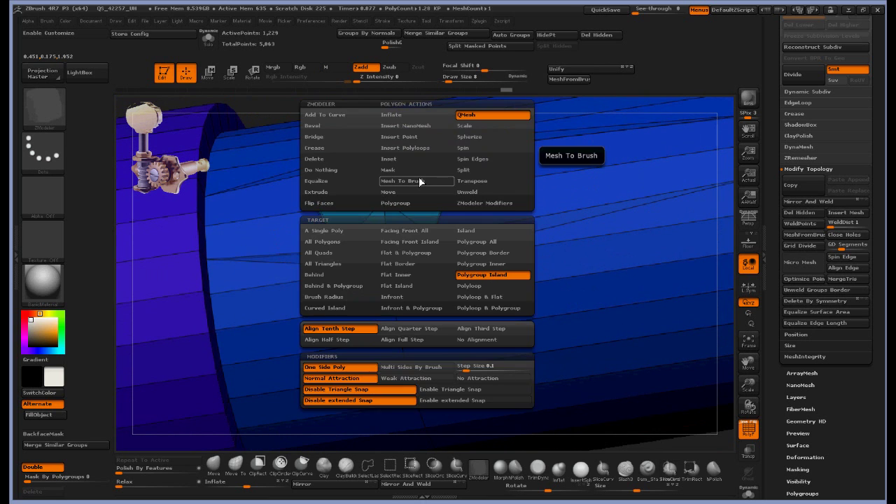
{"action": "left_click_drag", "start_coordinate": [415, 181], "coordinate": [404, 203]}
{"action": "right_click_drag", "start_coordinate": [420, 210], "coordinate": [478, 218]}
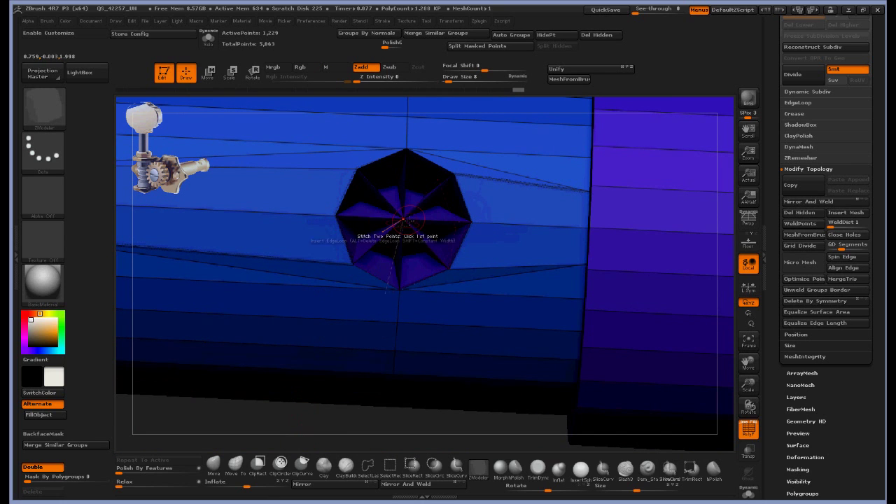
- Try to clean up the post's hole with the ClipCircleCenter brush, and undo the clip
{"action": "key", "text": "ctrl+shift"}
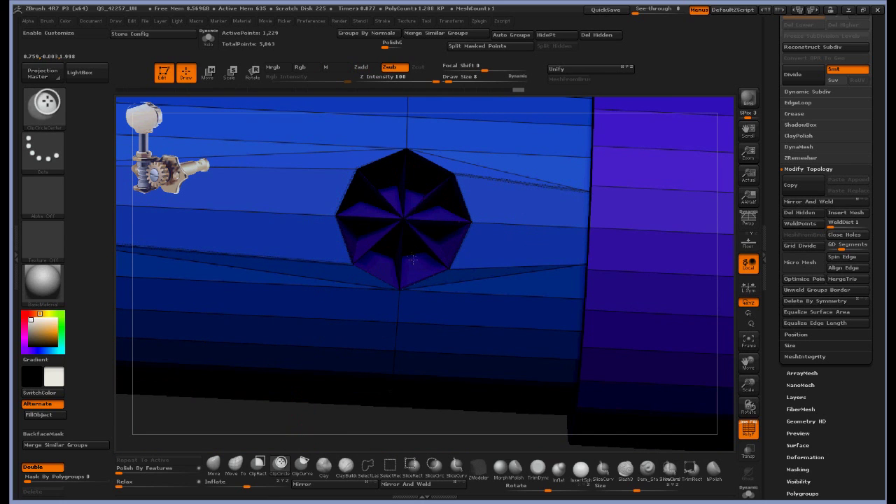
{"action": "left_click_drag", "start_coordinate": [404, 218], "coordinate": [439, 338], "text": "ctrl+alt+shift"}
{"action": "right_click_drag", "start_coordinate": [439, 205], "coordinate": [406, 211]}
{"action": "key", "text": "ctrl+z"}
{"action": "left_click", "coordinate": [414, 215], "text": "ctrl+shift"}
{"action": "left_click_drag", "start_coordinate": [540, 379], "coordinate": [566, 361], "text": "ctrl+shift"}
{"action": "right_click_drag", "start_coordinate": [586, 342], "coordinate": [578, 311]}
{"action": "left_click_drag", "start_coordinate": [264, 127], "coordinate": [259, 206], "text": "ctrl+shift"}
{"action": "left_click_drag", "start_coordinate": [310, 144], "coordinate": [307, 168], "text": "ctrl+shift"}
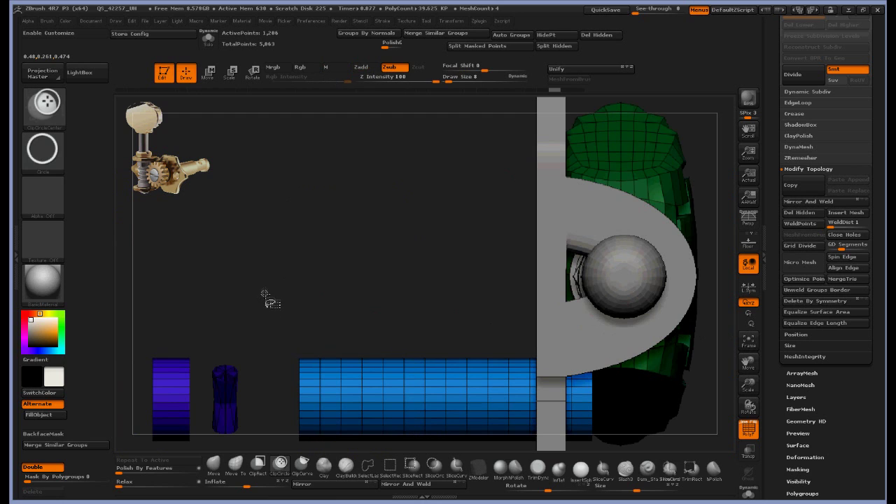
{"action": "left_click_drag", "start_coordinate": [265, 293], "coordinate": [306, 126], "text": "ctrl+shift"}
{"action": "key", "text": "ctrl+z"}
{"action": "key", "text": "ctrl+z"}
- Hide the circular faces in the post's middle section and delete the hidden geometry to open the hole
{"action": "left_click_drag", "start_coordinate": [195, 254], "coordinate": [252, 385], "text": "ctrl+shift"}
{"action": "left_click_drag", "start_coordinate": [287, 252], "coordinate": [313, 293], "text": "ctrl+shift"}
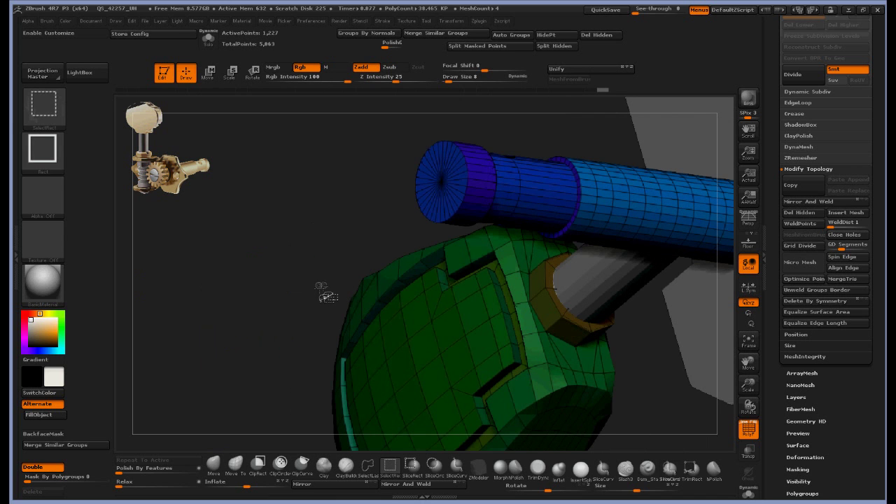
{"action": "left_click", "coordinate": [598, 38]}
- Isolate the post with a selection rectangle and separate it from the other parts with Split Hidden
{"action": "left_click_drag", "start_coordinate": [392, 168], "coordinate": [518, 291]}
{"action": "left_click_drag", "start_coordinate": [673, 217], "coordinate": [415, 434], "text": "ctrl+shift"}
{"action": "left_click_drag", "start_coordinate": [414, 435], "coordinate": [495, 135]}
{"action": "left_click", "coordinate": [749, 492]}
{"action": "left_click_drag", "start_coordinate": [689, 378], "coordinate": [623, 378]}
{"action": "left_click", "coordinate": [554, 46]}
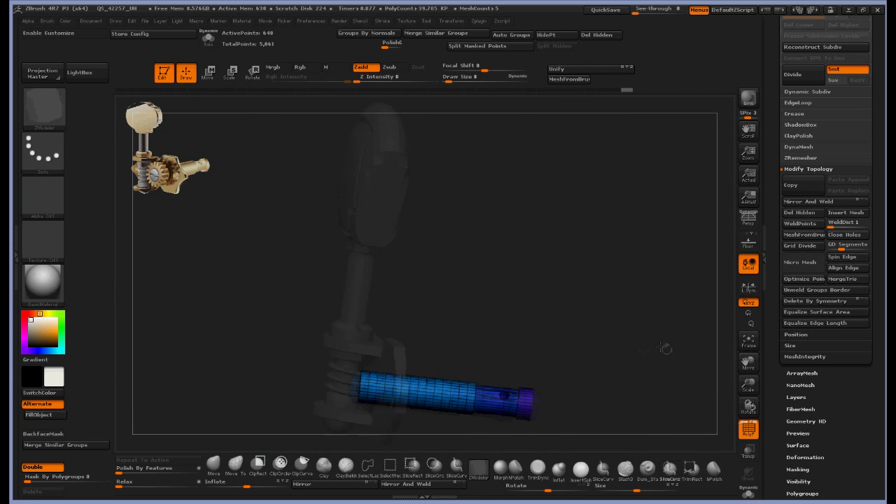
- Try to subdivide the separated post after deleting hidden geometry, and undo these changes
{"action": "left_click_drag", "start_coordinate": [625, 343], "coordinate": [580, 139]}
{"action": "key", "text": "space"}
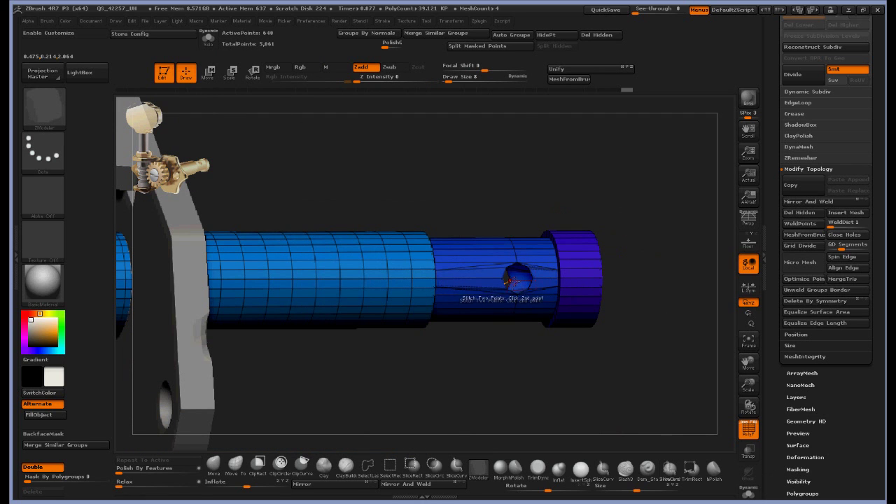
{"action": "left_click_drag", "start_coordinate": [607, 210], "coordinate": [462, 245]}
{"action": "right_click_drag", "start_coordinate": [535, 273], "coordinate": [625, 228]}
{"action": "left_click", "coordinate": [588, 35]}
{"action": "key", "text": "ctrl+d"}
{"action": "mouse_move", "coordinate": [650, 204]}
{"action": "left_mouse_down"}
{"action": "mouse_move", "coordinate": [635, 255]}
{"action": "mouse_move", "coordinate": [657, 271]}
{"action": "mouse_move", "coordinate": [643, 329]}
{"action": "mouse_move", "coordinate": [644, 270]}
{"action": "mouse_move", "coordinate": [665, 256]}
{"action": "mouse_move", "coordinate": [644, 257]}
{"action": "mouse_move", "coordinate": [629, 311]}
{"action": "mouse_move", "coordinate": [630, 269]}
{"action": "mouse_move", "coordinate": [621, 260]}
{"action": "mouse_move", "coordinate": [619, 308]}
{"action": "left_mouse_up"}
{"action": "key", "text": "ctrl+z"}
{"action": "key", "text": "ctrl+z"}
{"action": "key", "text": "ctrl+z"}
- Show the post alone in Solo mode and isolate the polygons around its hole
{"action": "left_click_drag", "start_coordinate": [621, 168], "coordinate": [606, 148]}
{"action": "left_click_drag", "start_coordinate": [436, 140], "coordinate": [615, 199], "text": "ctrl+alt+shift"}
{"action": "left_click_drag", "start_coordinate": [622, 210], "coordinate": [533, 323]}
{"action": "left_click_drag", "start_coordinate": [345, 196], "coordinate": [386, 384], "text": "ctrl+shift"}
{"action": "left_click_drag", "start_coordinate": [521, 388], "coordinate": [526, 365]}
{"action": "left_click", "coordinate": [748, 492]}
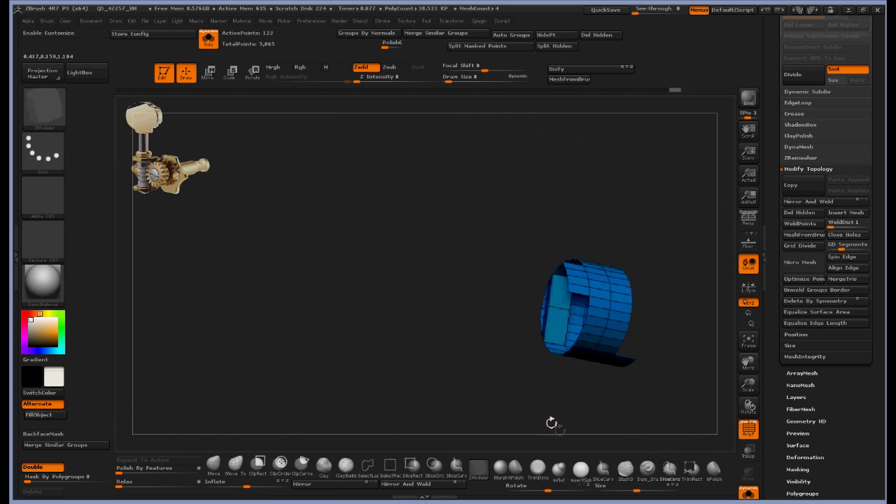
{"action": "left_click_drag", "start_coordinate": [552, 424], "coordinate": [595, 410]}
{"action": "key", "text": "f"}
{"action": "left_click_drag", "start_coordinate": [646, 270], "coordinate": [680, 316]}
{"action": "left_click_drag", "start_coordinate": [292, 220], "coordinate": [293, 301], "text": "alt"}
{"action": "left_click_drag", "start_coordinate": [343, 245], "coordinate": [406, 241]}
{"action": "left_click_drag", "start_coordinate": [301, 258], "coordinate": [305, 290]}
{"action": "mouse_move", "coordinate": [435, 302]}
{"action": "left_mouse_down"}
{"action": "mouse_move", "coordinate": [483, 280]}
{"action": "mouse_move", "coordinate": [428, 294]}
{"action": "left_mouse_up"}
{"action": "key", "text": "ctrl+z"}
{"action": "left_click_drag", "start_coordinate": [291, 235], "coordinate": [305, 319], "text": "alt"}
- Bridge the two opposite openings of the post with the Bridge Two Holes edge action, and preview the smoothed tunnel
{"action": "key", "text": "space"}
{"action": "left_click", "coordinate": [206, 163]}
{"action": "left_click", "coordinate": [301, 273]}
{"action": "left_click_drag", "start_coordinate": [557, 191], "coordinate": [574, 199], "text": "ctrl+shift"}
{"action": "left_click", "coordinate": [600, 254], "text": "ctrl+shift"}
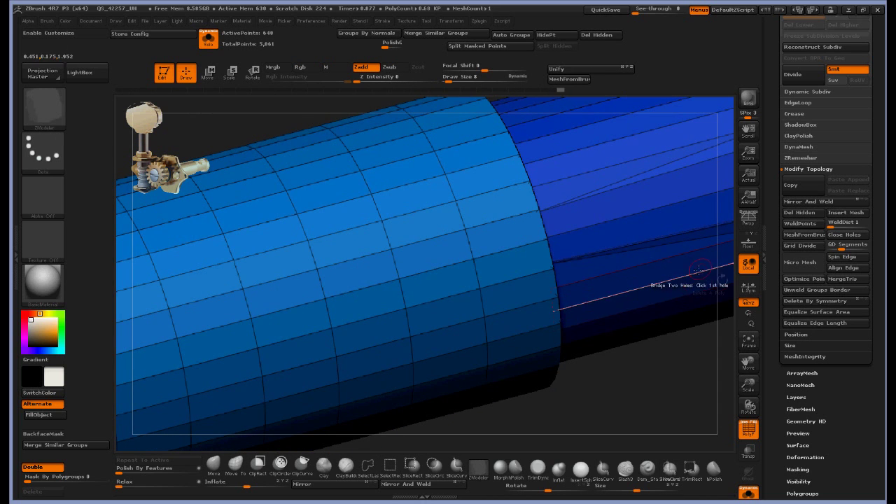
{"action": "left_click", "coordinate": [748, 339]}
{"action": "left_click_drag", "start_coordinate": [586, 258], "coordinate": [602, 280]}
{"action": "left_click_drag", "start_coordinate": [602, 280], "coordinate": [449, 336], "text": "alt"}
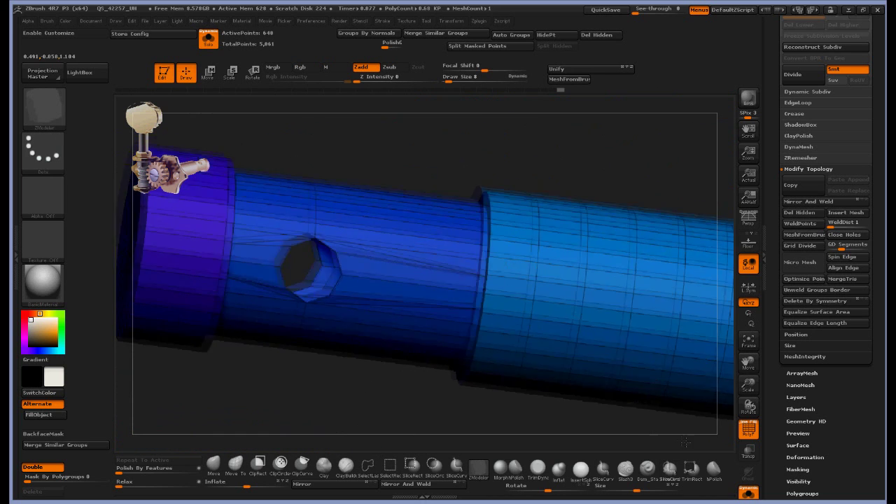
{"action": "left_click_drag", "start_coordinate": [388, 172], "coordinate": [504, 161]}
{"action": "key", "text": "d"}
{"action": "left_click_drag", "start_coordinate": [626, 190], "coordinate": [560, 253]}
{"action": "key", "text": "shift+d"}
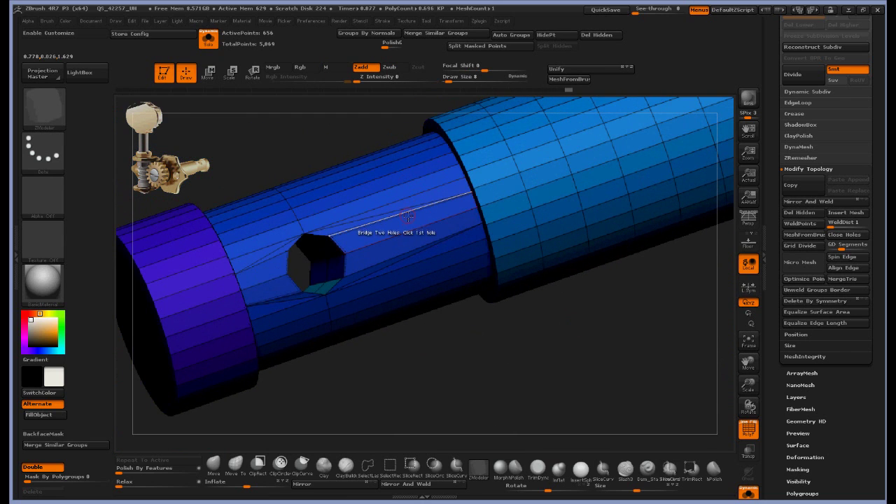
- Set the edge action to Crease with a single-edge target, crease edges by the post's hole, and preview the smoothing
{"action": "key", "text": "space"}
{"action": "left_click", "coordinate": [359, 278]}
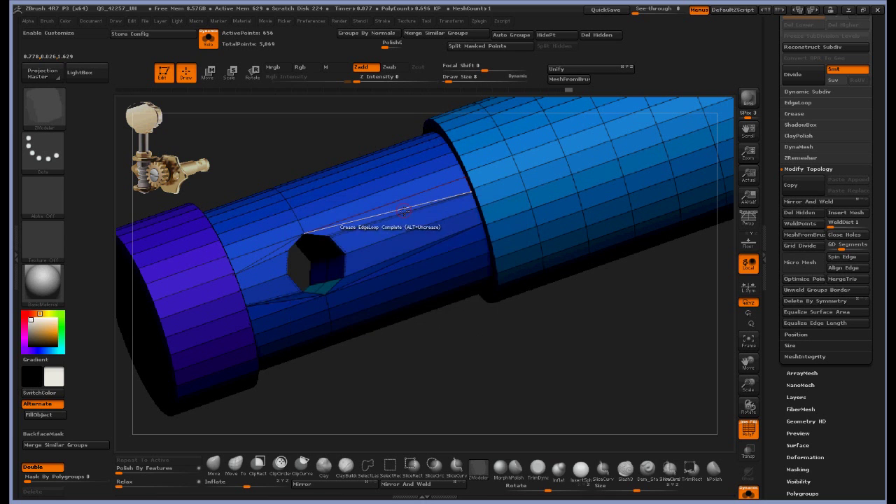
{"action": "key", "text": "space"}
{"action": "left_click", "coordinate": [325, 330]}
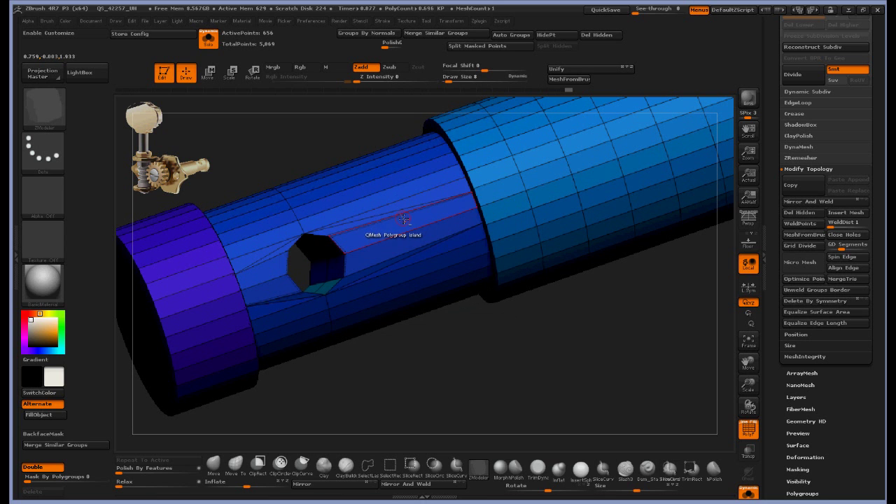
{"action": "left_click", "coordinate": [402, 217]}
{"action": "left_click_drag", "start_coordinate": [427, 350], "coordinate": [273, 396]}
{"action": "left_click", "coordinate": [288, 220]}
{"action": "key", "text": "d"}
{"action": "mouse_move", "coordinate": [490, 351]}
{"action": "left_mouse_down"}
{"action": "mouse_move", "coordinate": [372, 388]}
{"action": "mouse_move", "coordinate": [384, 410]}
{"action": "mouse_move", "coordinate": [354, 393]}
{"action": "left_mouse_up"}
{"action": "key", "text": "shift+d"}
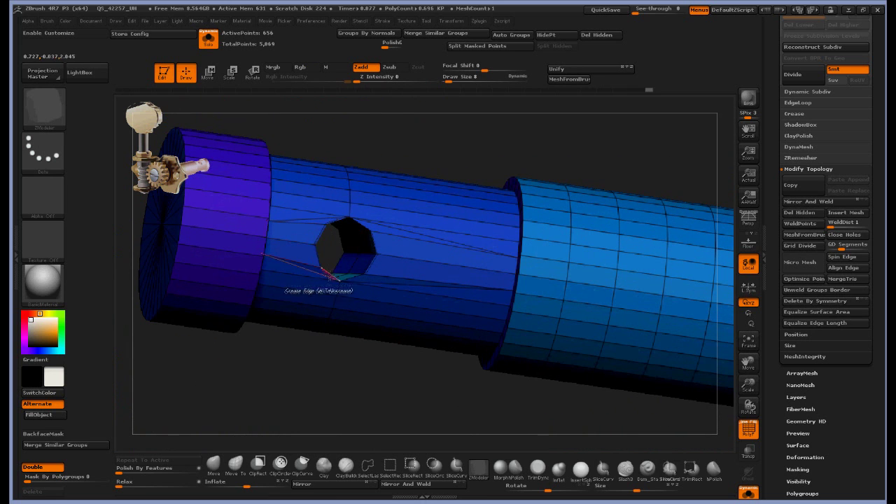
- Crease the remaining rim edges of the post's hole and check the result in the Dynamic Subdivision preview
{"action": "left_click", "coordinate": [357, 280]}
{"action": "key", "text": "d"}
{"action": "mouse_move", "coordinate": [407, 382]}
{"action": "left_mouse_down"}
{"action": "mouse_move", "coordinate": [350, 399]}
{"action": "mouse_move", "coordinate": [266, 403]}
{"action": "left_mouse_up"}
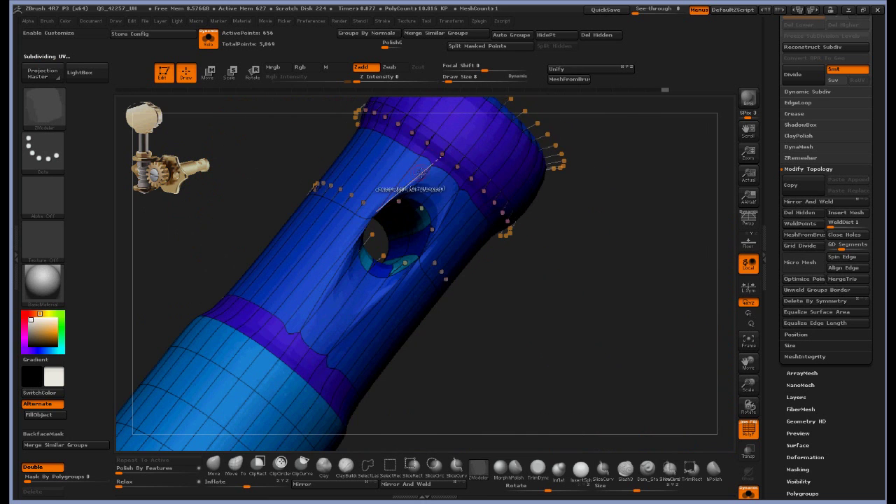
{"action": "key", "text": "shift+d"}
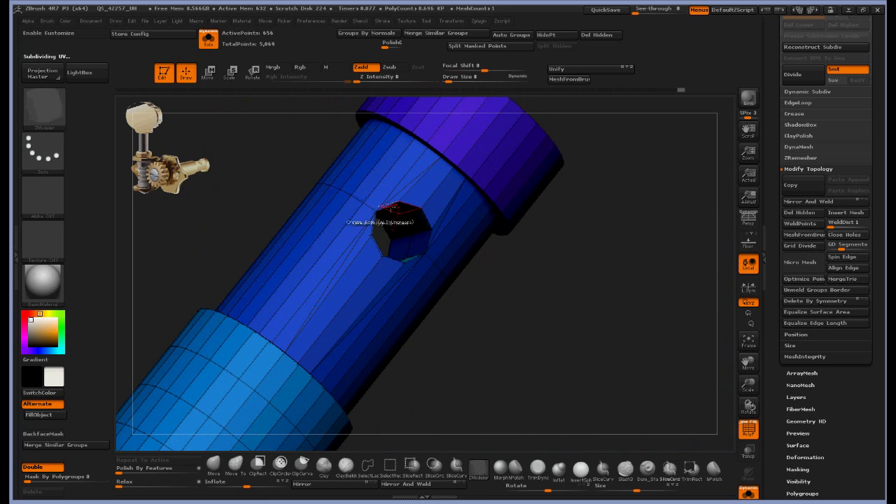
{"action": "right_click_drag", "start_coordinate": [393, 210], "coordinate": [395, 208]}
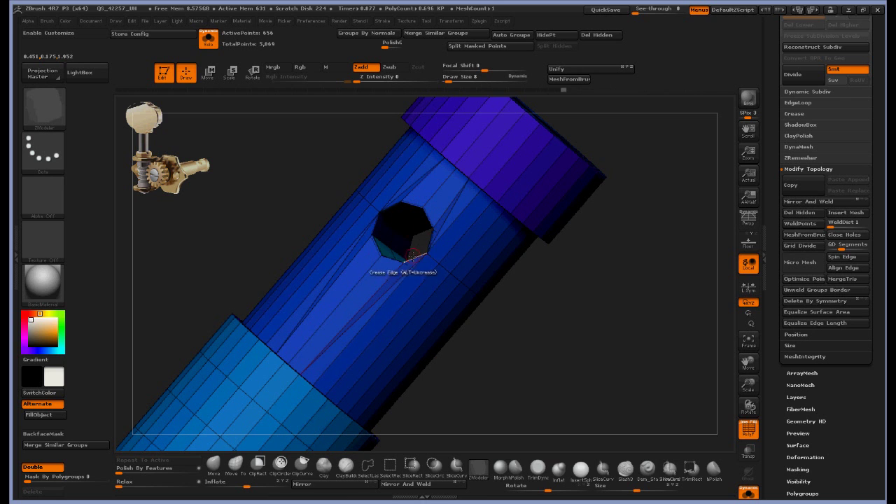
{"action": "left_click", "coordinate": [381, 256]}
{"action": "right_click_drag", "start_coordinate": [392, 254], "coordinate": [504, 231]}
{"action": "key", "text": "d"}
{"action": "key", "text": "shift+d"}
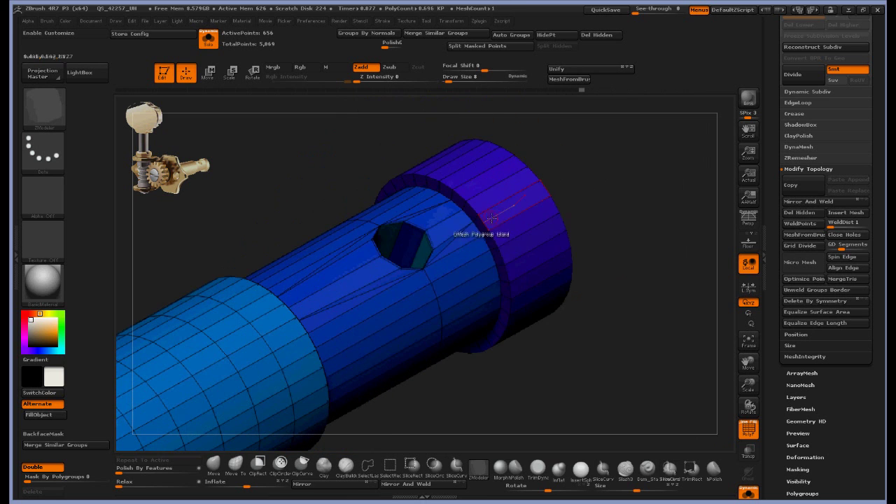
- Examine the smoothed hole and end cap of the post in the Dynamic Subdivision preview
{"action": "key", "text": "space"}
{"action": "left_click", "coordinate": [419, 342]}
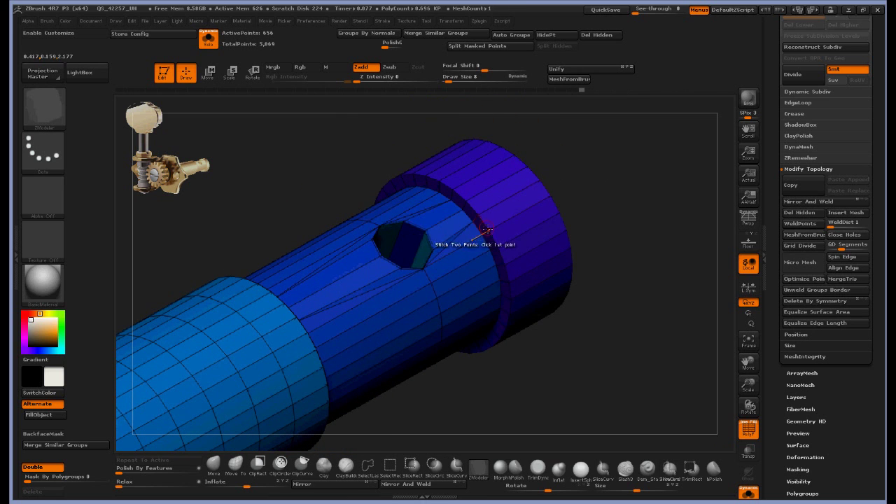
{"action": "key", "text": "d"}
{"action": "left_click_drag", "start_coordinate": [660, 152], "coordinate": [553, 170]}
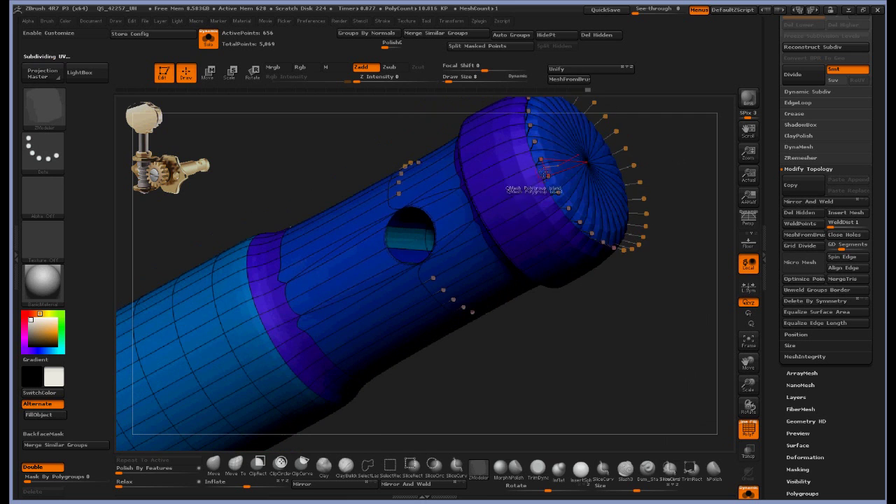
{"action": "left_click_drag", "start_coordinate": [546, 306], "coordinate": [590, 241]}
{"action": "key", "text": "shift+d"}
{"action": "key", "text": "d"}
{"action": "left_click_drag", "start_coordinate": [657, 164], "coordinate": [705, 136]}
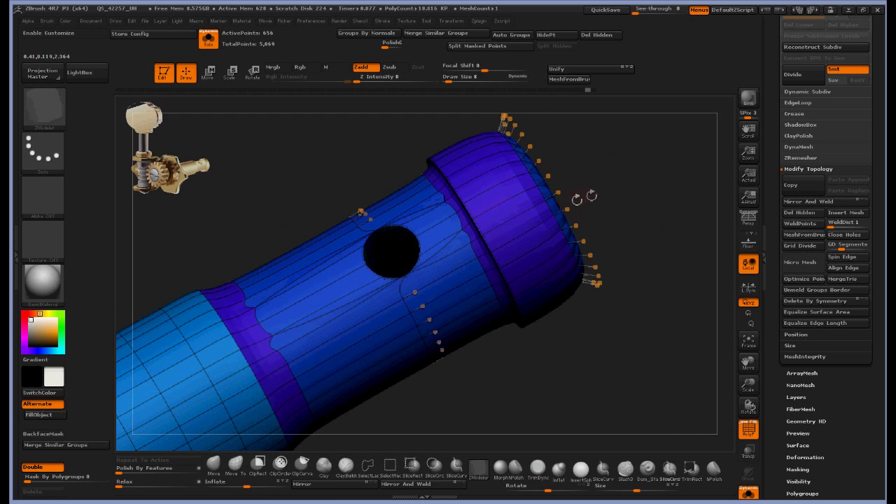
{"action": "key", "text": "shift+d"}
- Move the centre point of the post's end cap outward to form a shallow dome, with smoothing previewed
{"action": "key", "text": "space"}
{"action": "left_click", "coordinate": [608, 227]}
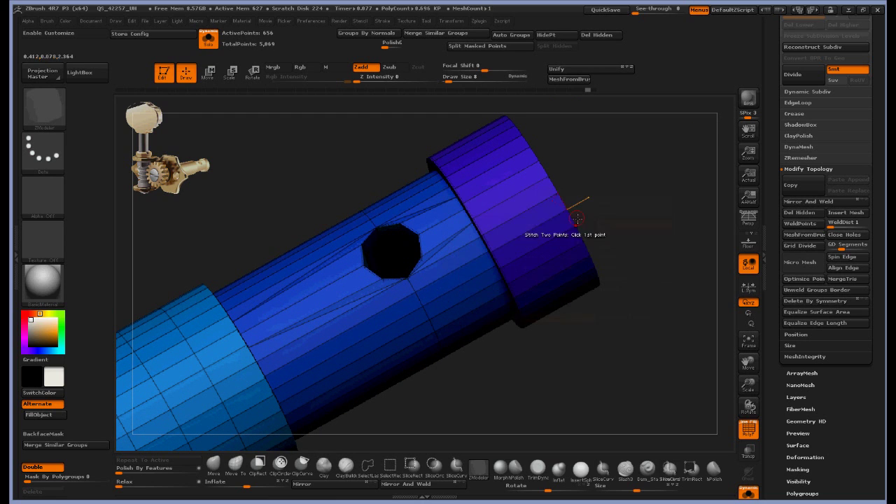
{"action": "left_click_drag", "start_coordinate": [559, 209], "coordinate": [551, 214]}
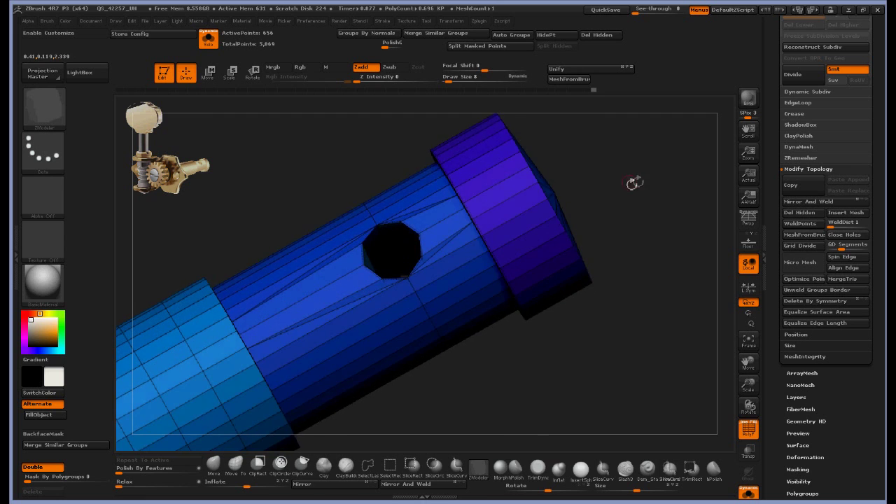
{"action": "key", "text": "d"}
- Insert an edge loop around the side of the post's end segment to sharpen its smoothed outer edge
{"action": "key", "text": "space"}
{"action": "left_click", "coordinate": [531, 219]}
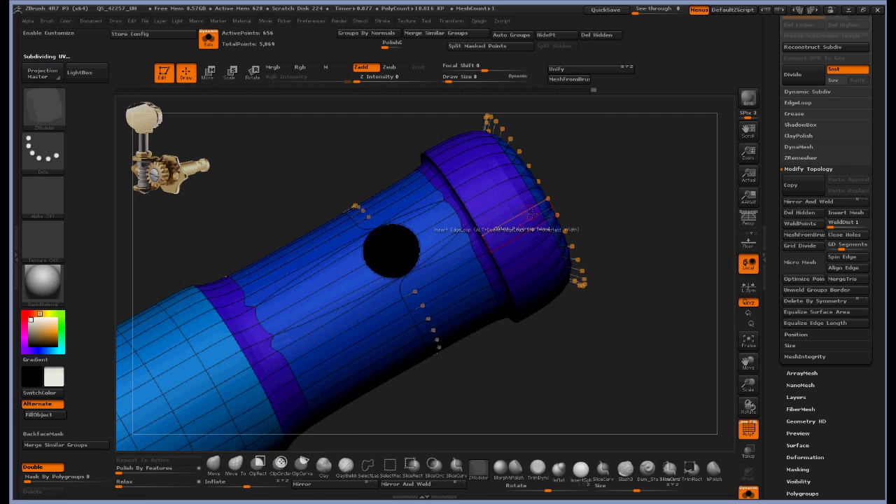
{"action": "left_click", "coordinate": [525, 211]}
{"action": "left_click_drag", "start_coordinate": [623, 159], "coordinate": [589, 174]}
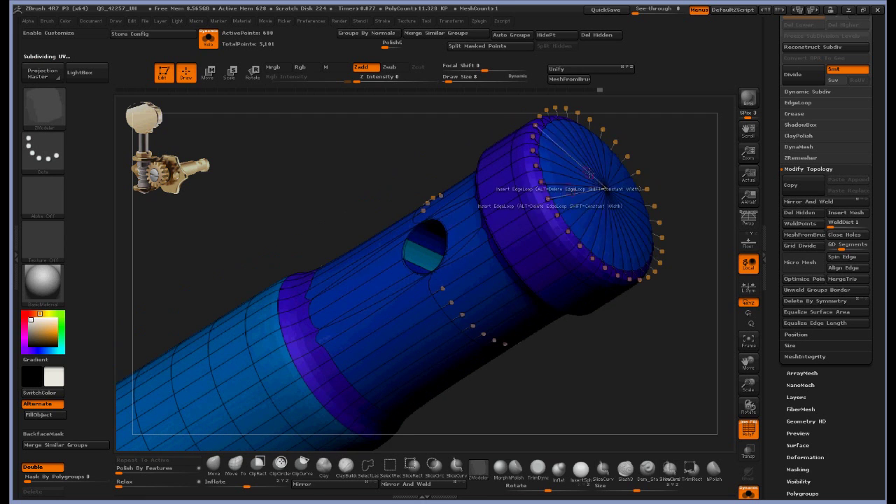
- Try alternative edge loops on the post's domed end cap, and undo the recent loop changes
{"action": "left_click", "coordinate": [553, 208], "text": "alt"}
{"action": "mouse_move", "coordinate": [554, 208]}
{"action": "right_mouse_down"}
{"action": "mouse_move", "coordinate": [589, 200]}
{"action": "mouse_move", "coordinate": [550, 205]}
{"action": "right_mouse_up"}
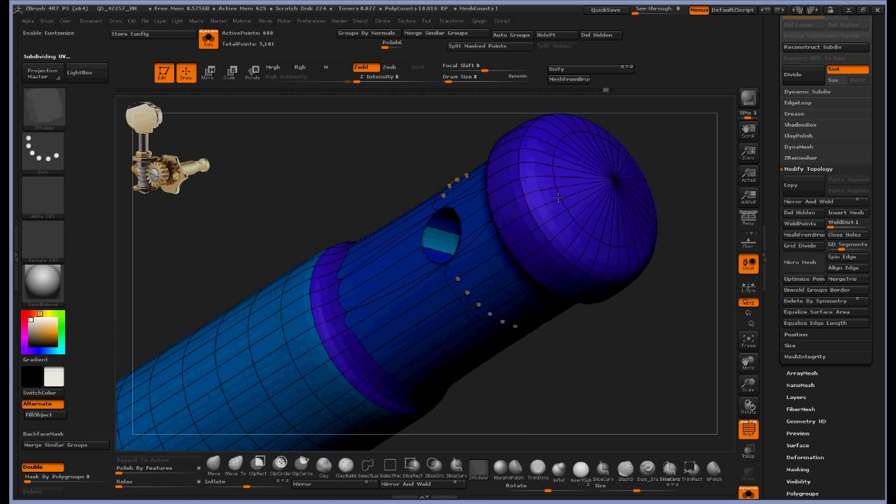
{"action": "left_click_drag", "start_coordinate": [680, 166], "coordinate": [653, 85]}
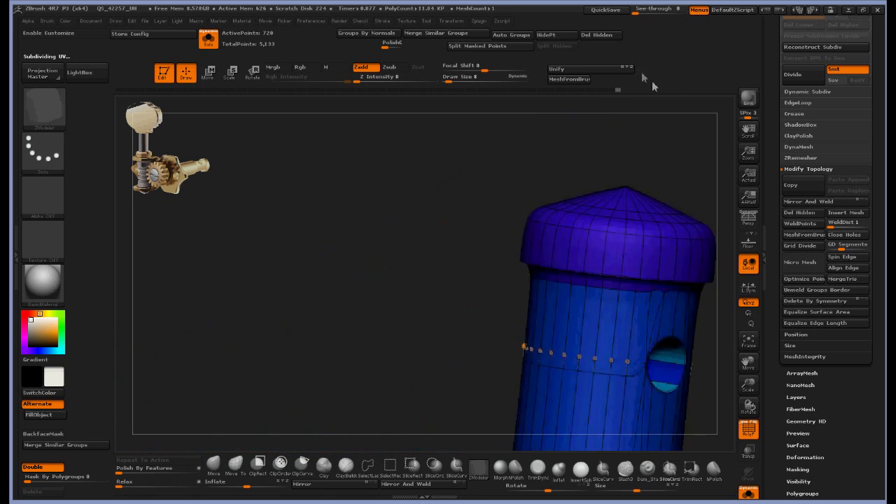
{"action": "key", "text": "ctrl+z"}
{"action": "key", "text": "ctrl+z"}
{"action": "mouse_move", "coordinate": [638, 156]}
{"action": "left_mouse_down"}
{"action": "mouse_move", "coordinate": [698, 170]}
{"action": "mouse_move", "coordinate": [674, 170]}
{"action": "left_mouse_up"}
{"action": "mouse_move", "coordinate": [669, 245]}
{"action": "left_mouse_down"}
{"action": "mouse_move", "coordinate": [661, 196]}
{"action": "mouse_move", "coordinate": [662, 238]}
{"action": "left_mouse_up"}
{"action": "left_click", "coordinate": [544, 233]}
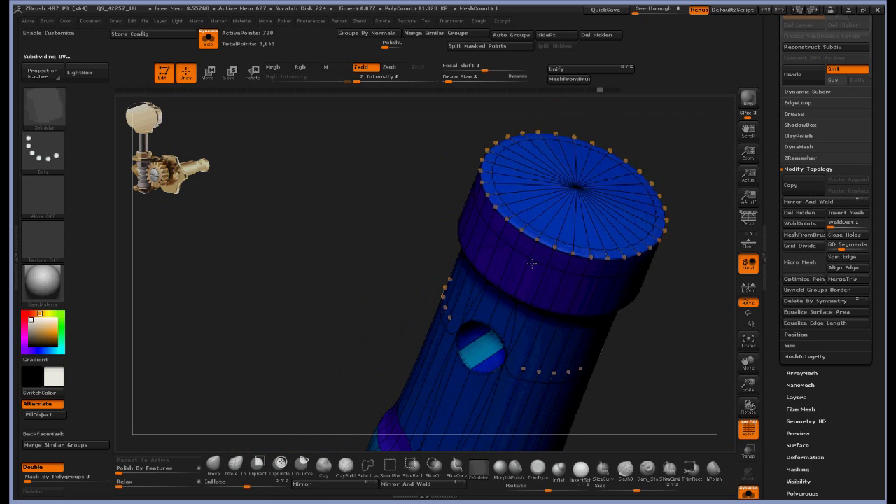
{"action": "right_click_drag", "start_coordinate": [506, 281], "coordinate": [500, 232]}
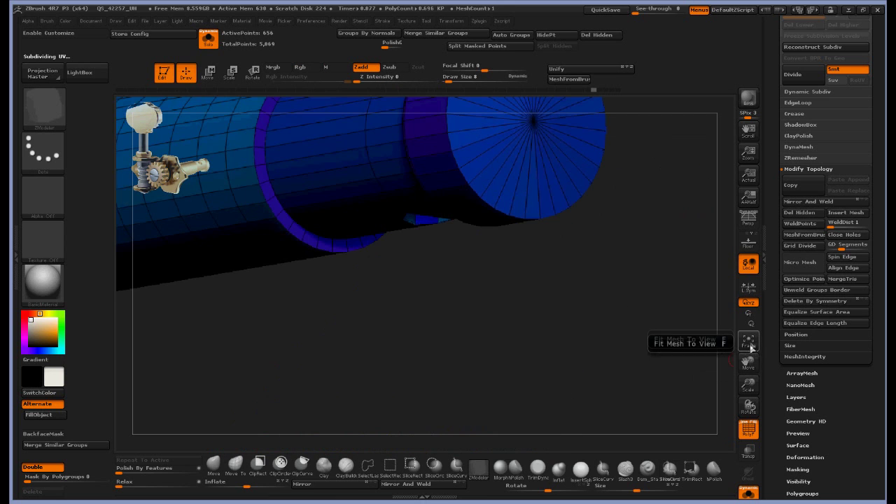
- Frame the post, turn off Solo to show the other parts, and examine it within the assembly
{"action": "left_click", "coordinate": [750, 347]}
{"action": "left_click_drag", "start_coordinate": [710, 320], "coordinate": [449, 308]}
{"action": "left_click", "coordinate": [750, 342]}
{"action": "left_click", "coordinate": [749, 493]}
{"action": "left_click_drag", "start_coordinate": [700, 399], "coordinate": [706, 202], "text": "alt"}
{"action": "left_click_drag", "start_coordinate": [706, 202], "coordinate": [693, 320]}
{"action": "left_click_drag", "start_coordinate": [756, 429], "coordinate": [704, 382]}
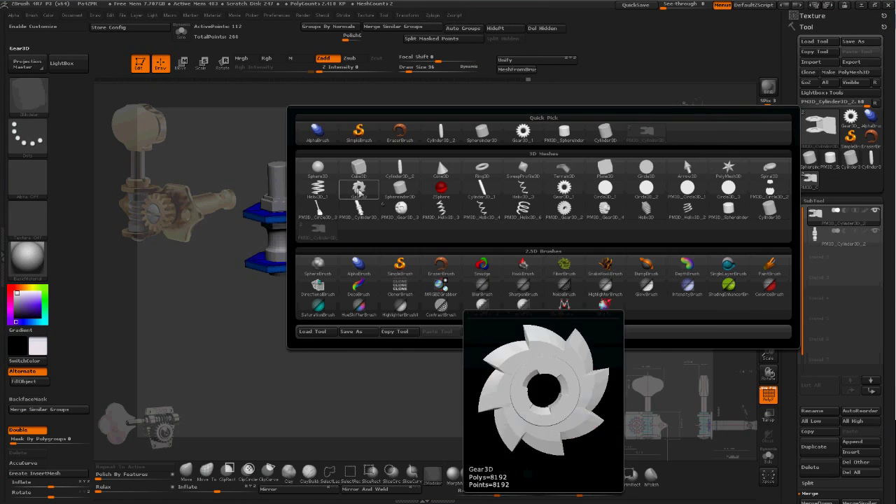
- Switch to the Gear3D primitive, frame it in the view and bring up its Initialize settings
{"action": "left_click", "coordinate": [359, 189]}
{"action": "key", "text": "f"}
{"action": "left_click_drag", "start_coordinate": [794, 279], "coordinate": [791, 234]}
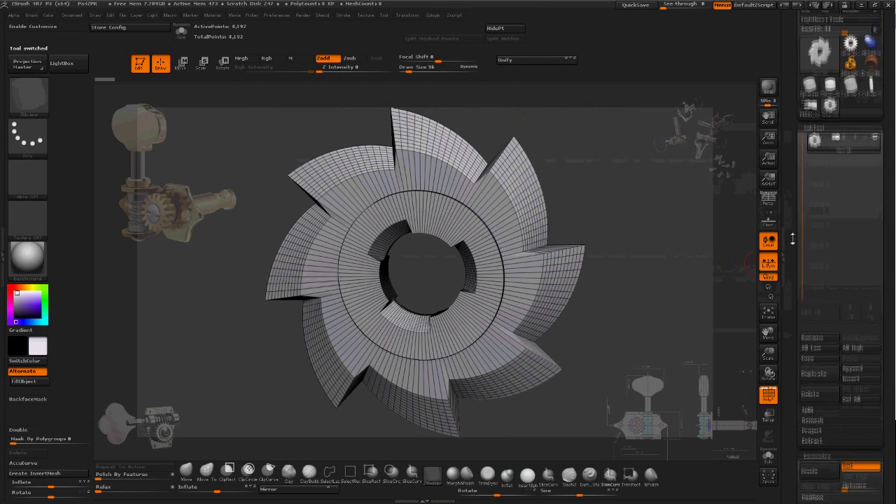
{"action": "left_click", "coordinate": [818, 154]}
{"action": "left_click", "coordinate": [836, 166]}
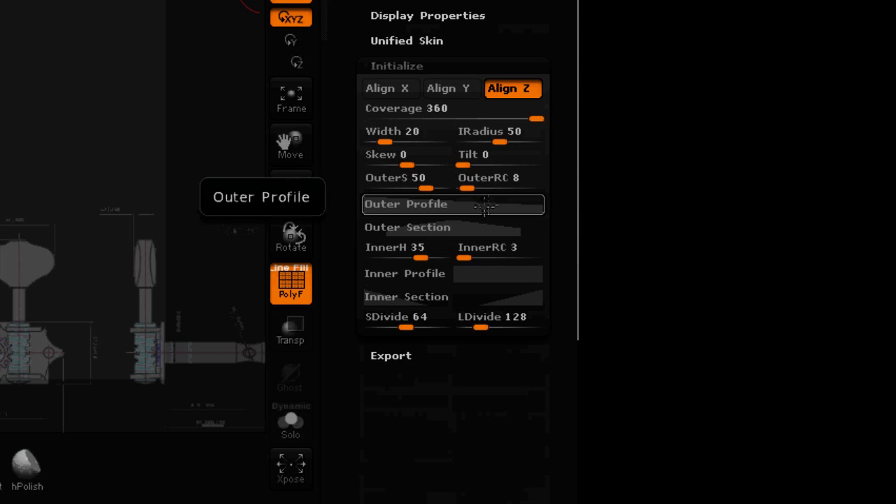
- Reshape the Outer Profile curve into a square plateau, with its base near half height and its raised middle at full height
{"action": "left_click", "coordinate": [462, 205]}
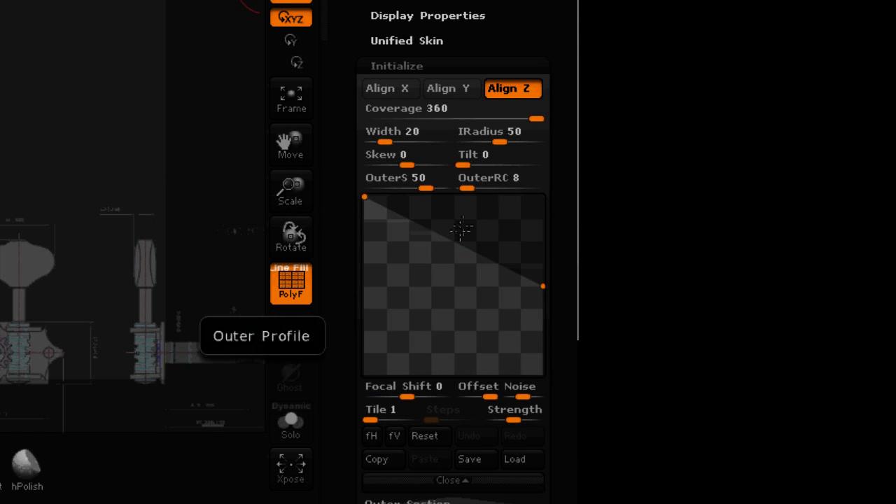
{"action": "left_click_drag", "start_coordinate": [364, 197], "coordinate": [415, 287]}
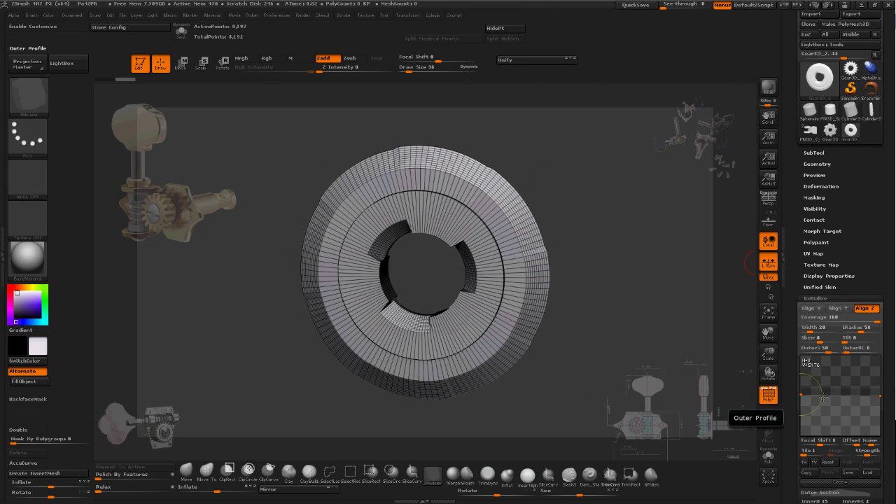
{"action": "left_click_drag", "start_coordinate": [827, 397], "coordinate": [821, 396]}
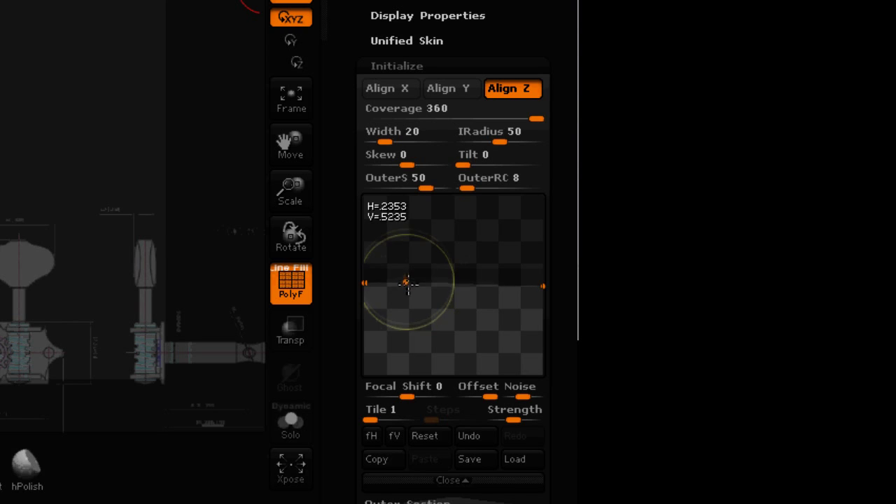
{"action": "left_click_drag", "start_coordinate": [408, 283], "coordinate": [404, 258]}
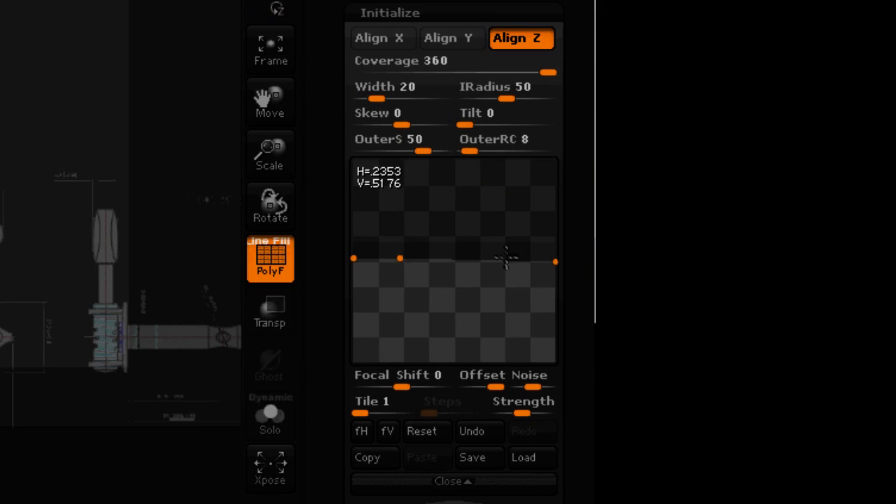
{"action": "left_click", "coordinate": [506, 261]}
{"action": "left_click_drag", "start_coordinate": [435, 21], "coordinate": [422, 165]}
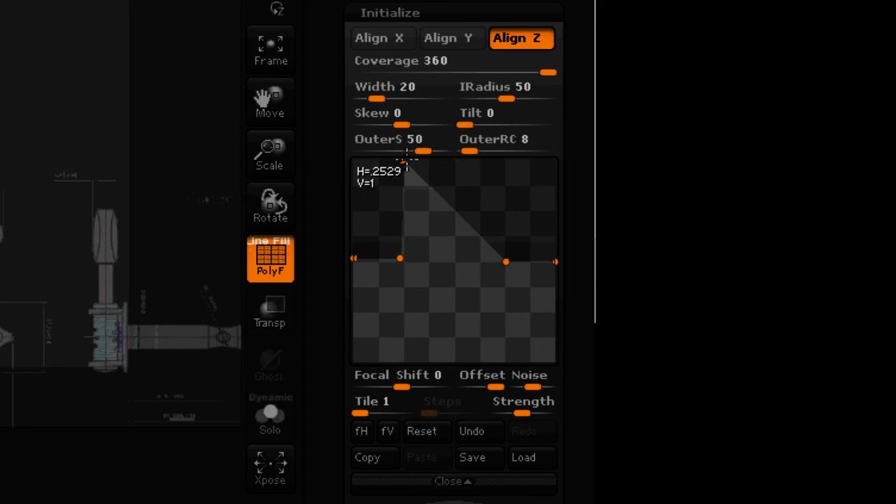
{"action": "left_click_drag", "start_coordinate": [492, 248], "coordinate": [507, 166]}
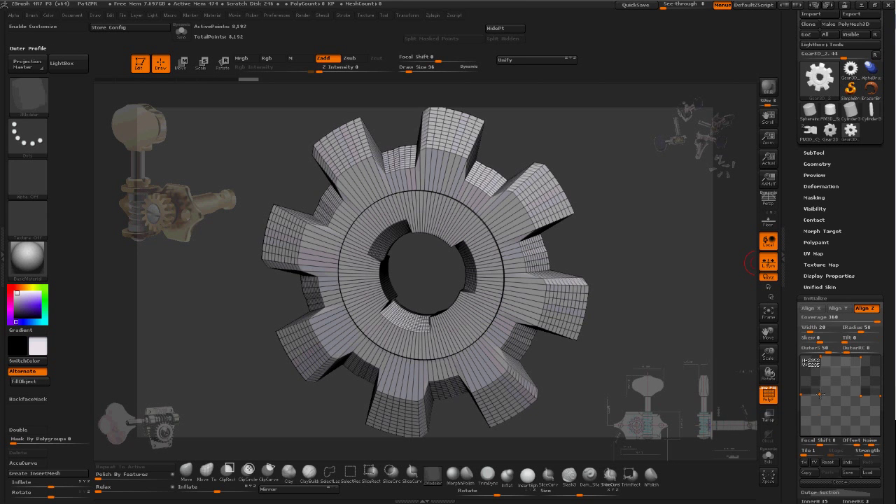
- Fine-tune the base points of the Outer Profile curve to level the gaps between the gear teeth
{"action": "left_click_drag", "start_coordinate": [820, 394], "coordinate": [819, 406]}
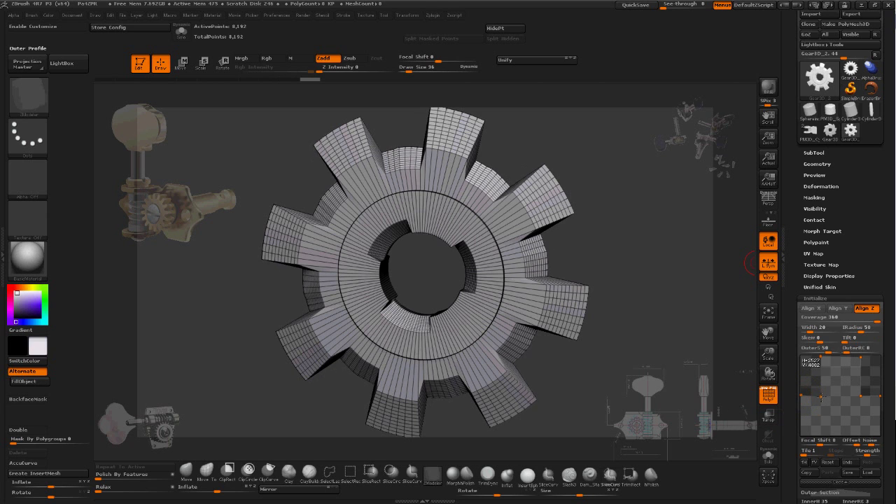
{"action": "left_click_drag", "start_coordinate": [820, 398], "coordinate": [821, 395]}
{"action": "left_click_drag", "start_coordinate": [881, 397], "coordinate": [882, 395]}
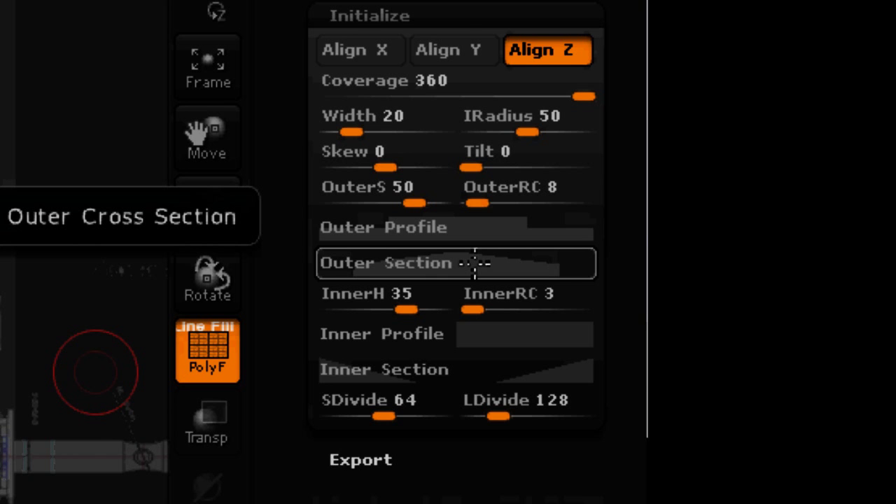
- Flatten the Outer Section curve at full height by removing its inner points, and set OuterRC to 16
{"action": "left_click", "coordinate": [476, 264]}
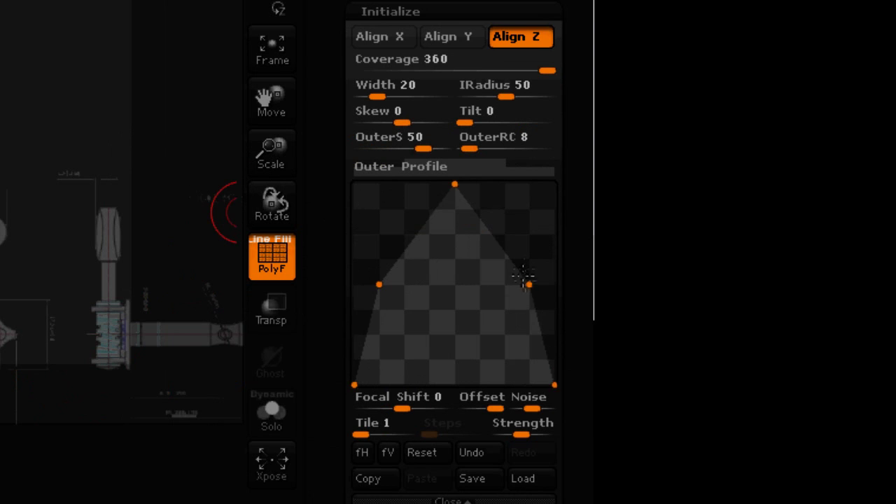
{"action": "left_click_drag", "start_coordinate": [530, 284], "coordinate": [583, 280]}
{"action": "left_click_drag", "start_coordinate": [379, 285], "coordinate": [275, 207]}
{"action": "left_click_drag", "start_coordinate": [354, 383], "coordinate": [353, 183]}
{"action": "left_click_drag", "start_coordinate": [555, 384], "coordinate": [557, 185]}
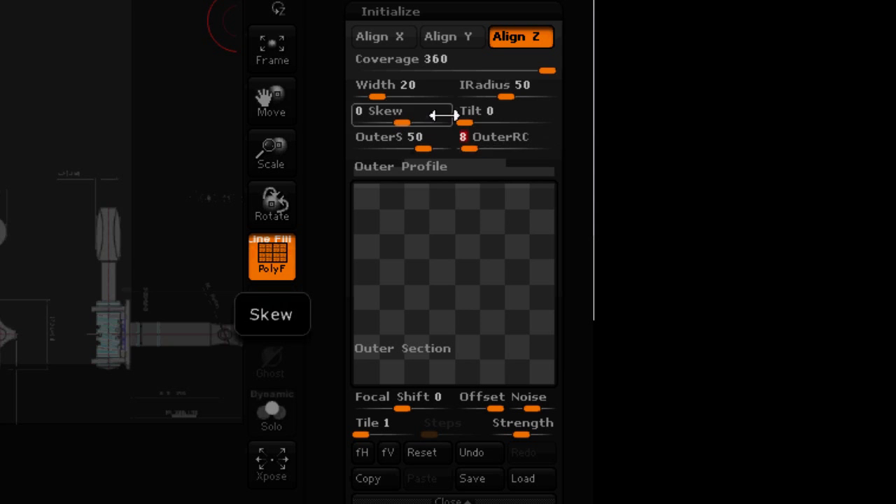
{"action": "key", "text": "Return"}
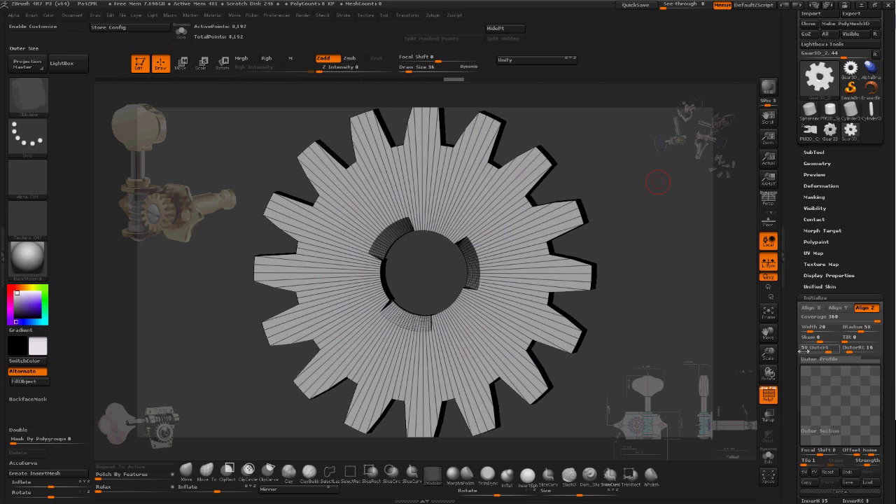
{"action": "left_click", "coordinate": [447, 501]}
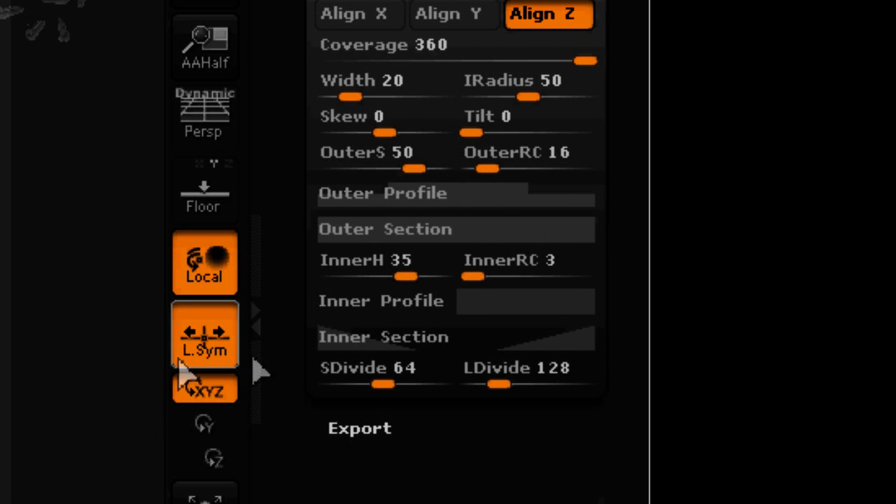
- Drop the Inner Profile curve to zero and level the Inner Section curve at full height for a plain round bore
{"action": "left_click", "coordinate": [450, 312]}
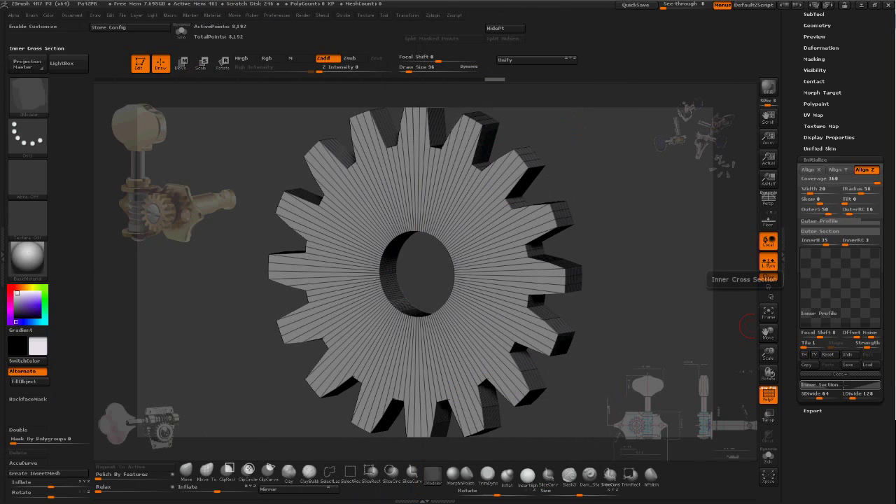
{"action": "left_click", "coordinate": [525, 461]}
{"action": "left_click_drag", "start_coordinate": [514, 375], "coordinate": [550, 377]}
{"action": "left_click", "coordinate": [510, 424]}
{"action": "left_click", "coordinate": [541, 461]}
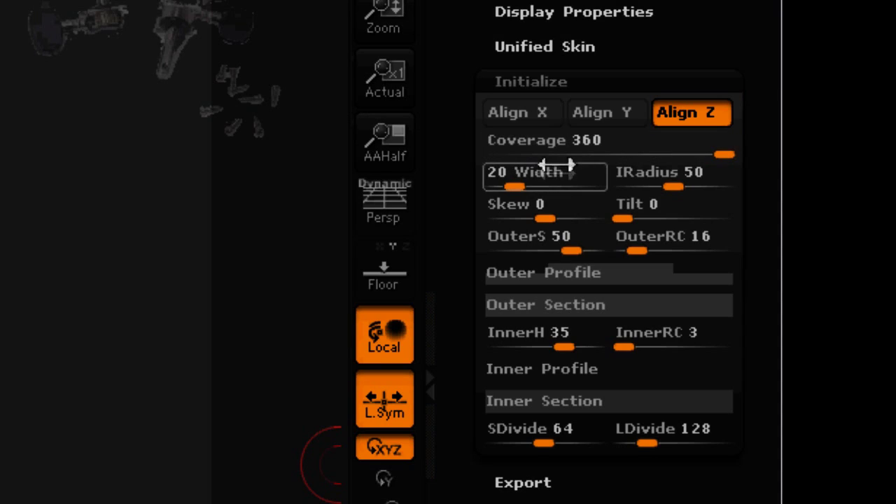
- Set the gear's Width to 45, comparing its thickness with the gear in the reference image
{"action": "left_click_drag", "start_coordinate": [521, 186], "coordinate": [560, 189]}
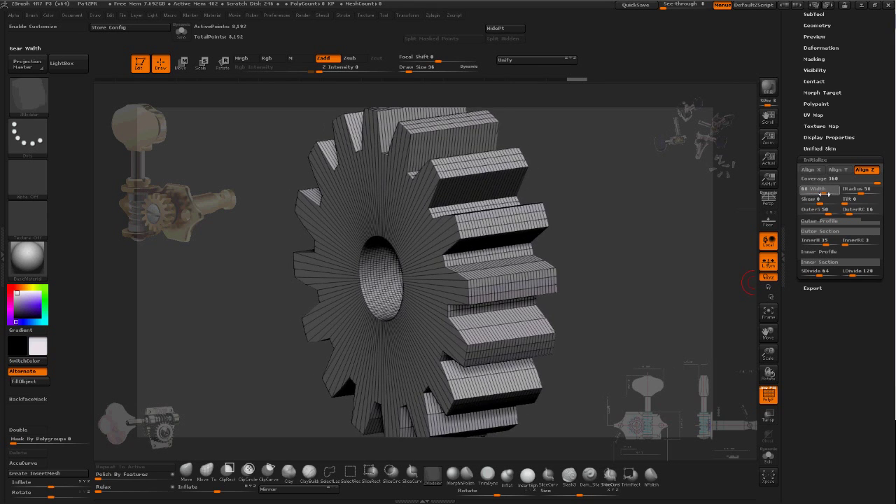
{"action": "left_click_drag", "start_coordinate": [644, 211], "coordinate": [500, 193], "text": "alt"}
{"action": "left_click_drag", "start_coordinate": [824, 193], "coordinate": [819, 194]}
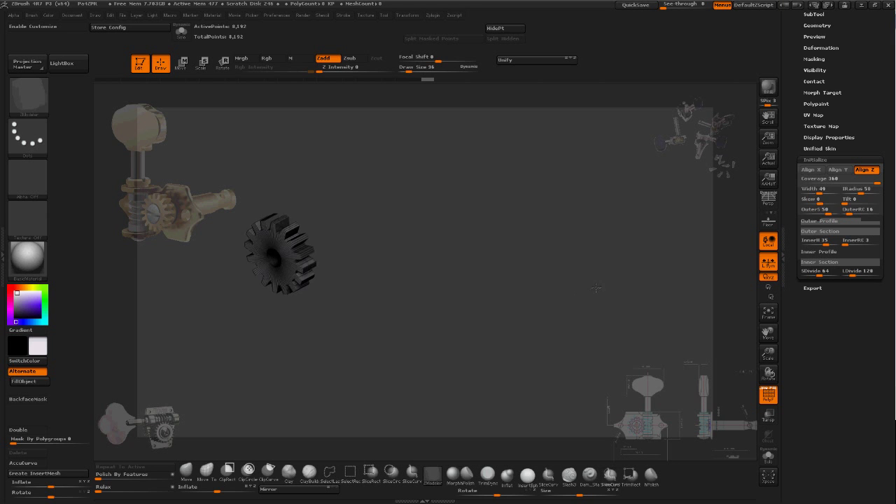
{"action": "left_click_drag", "start_coordinate": [596, 287], "coordinate": [546, 251]}
{"action": "left_click", "coordinate": [803, 191]}
{"action": "type", "text": "45"}
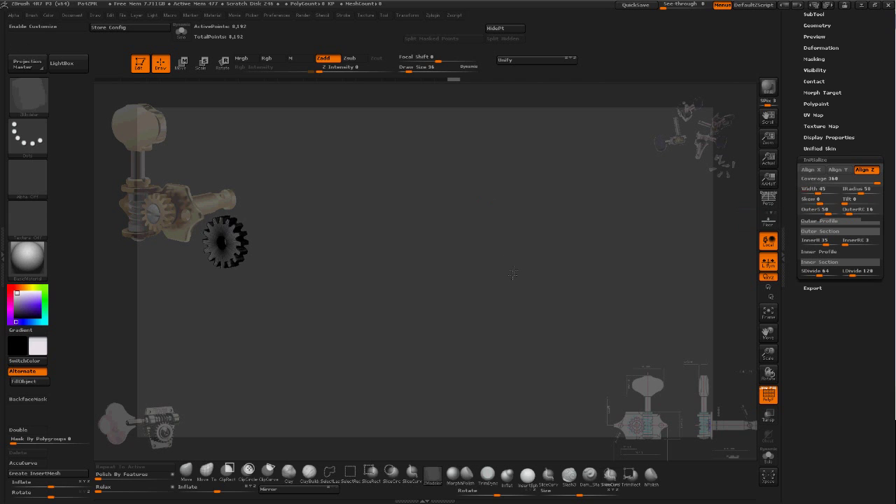
- Set the gear's InnerH to 8 and SDivide to 4
{"action": "left_click_drag", "start_coordinate": [432, 283], "coordinate": [654, 299], "text": "alt"}
{"action": "left_click_drag", "start_coordinate": [654, 299], "coordinate": [590, 280]}
{"action": "mouse_move", "coordinate": [590, 280]}
{"action": "left_mouse_down"}
{"action": "mouse_move", "coordinate": [610, 277]}
{"action": "mouse_move", "coordinate": [602, 277]}
{"action": "left_mouse_up"}
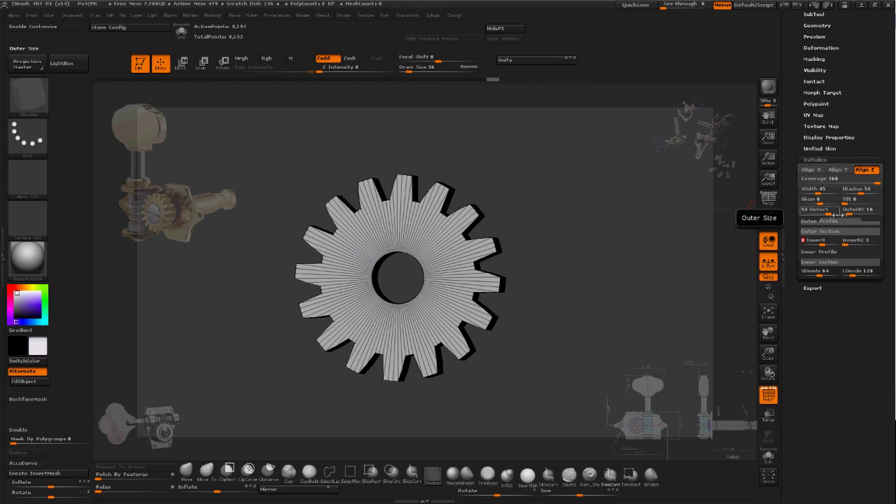
{"action": "left_click_drag", "start_coordinate": [728, 225], "coordinate": [678, 225]}
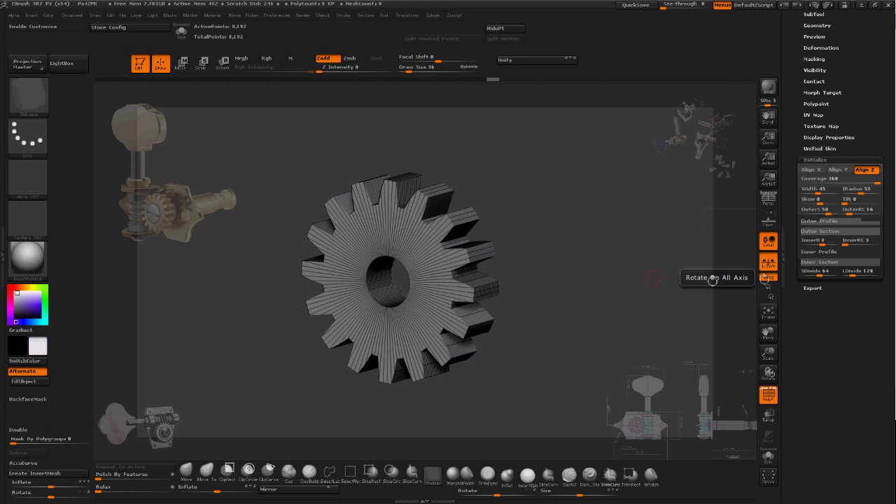
{"action": "left_click_drag", "start_coordinate": [611, 277], "coordinate": [651, 276]}
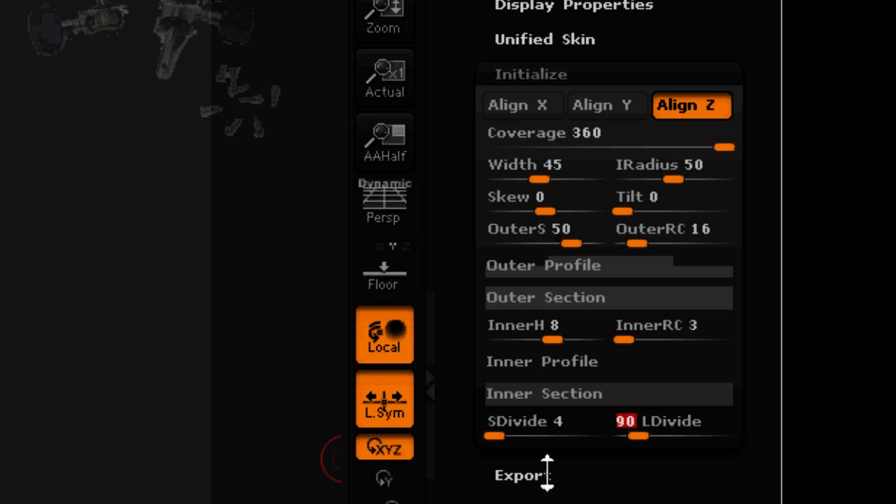
- Try LDivide values of 96, 112 and 134 on the gear to compare the tooth topology
{"action": "type", "text": "96"}
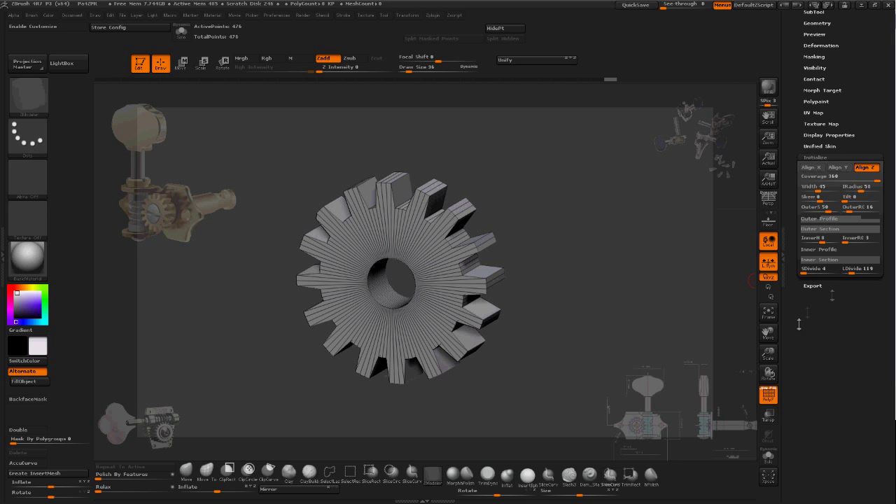
{"action": "key", "text": "Tab"}
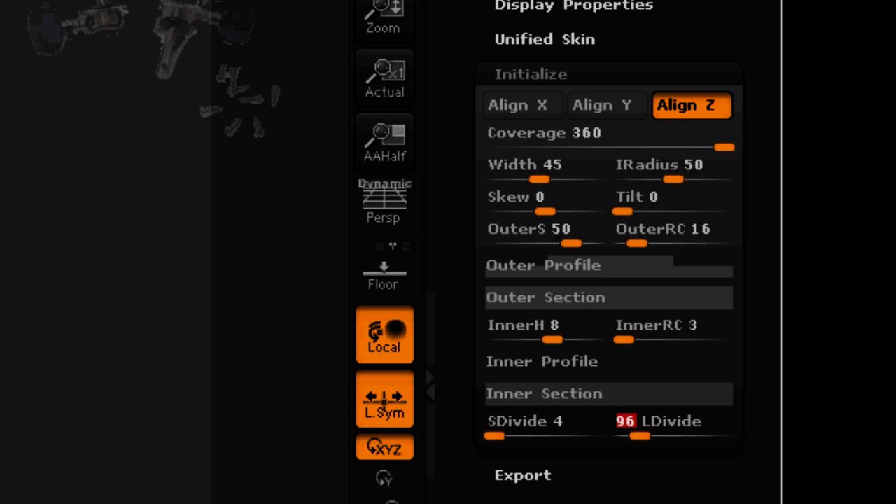
{"action": "type", "text": "112"}
{"action": "key", "text": "Return"}
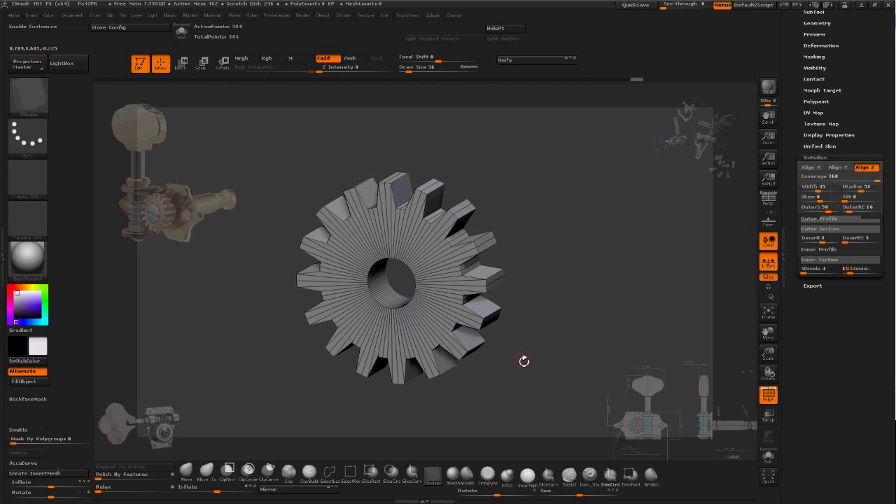
{"action": "type", "text": "134"}
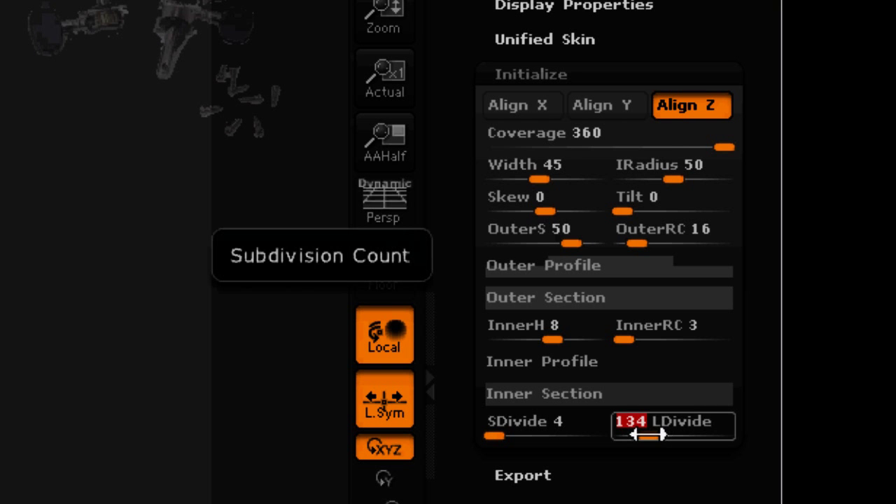
- Set the gear's LDivide to 128 for evenly divided teeth
{"action": "type", "text": "128"}
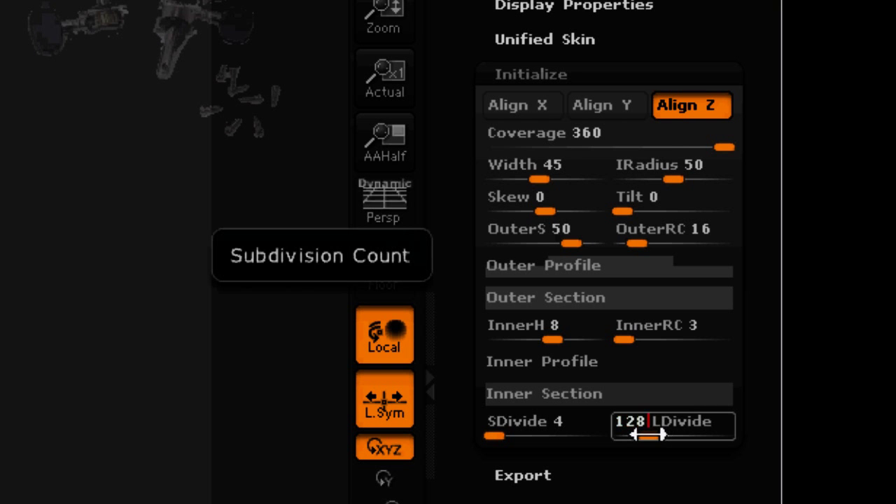
{"action": "key", "text": "Return"}
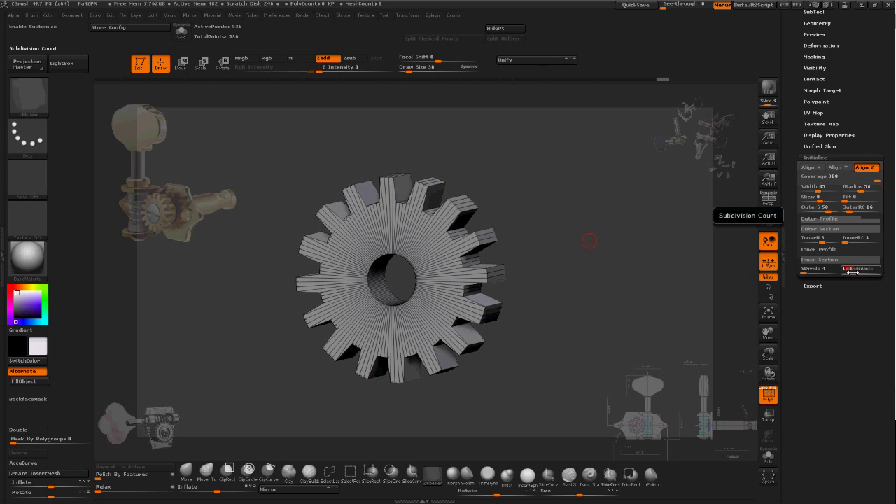
{"action": "type", "text": "128"}
{"action": "key", "text": "Return"}
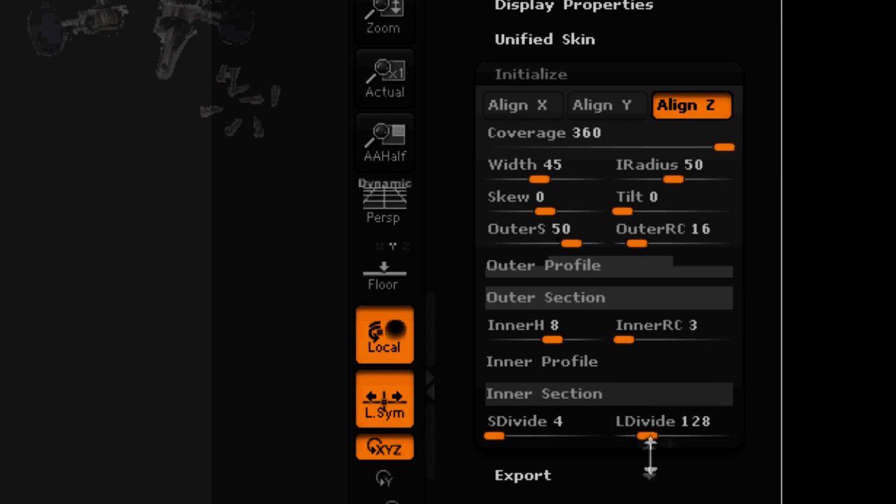
{"action": "left_click", "coordinate": [852, 272]}
{"action": "type", "text": "1"}
{"action": "left_click", "coordinate": [642, 455]}
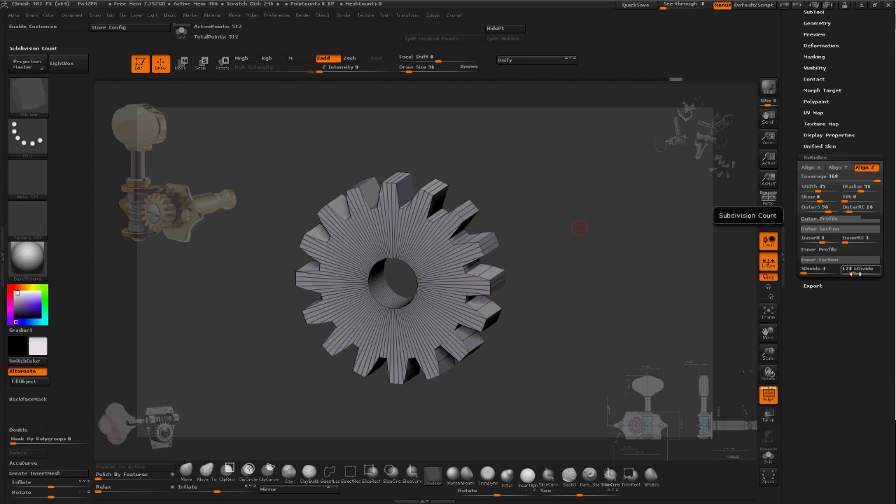
- Set the gear's LDivide to 144 and convert the gear primitive to a PolyMesh3D
{"action": "key", "text": "Return"}
{"action": "left_click_drag", "start_coordinate": [563, 284], "coordinate": [619, 235]}
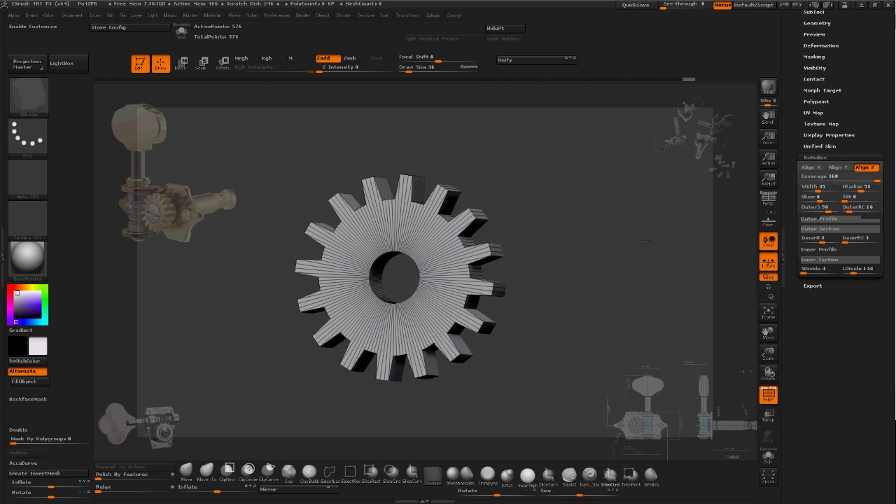
{"action": "left_click_drag", "start_coordinate": [800, 78], "coordinate": [809, 140]}
{"action": "left_click", "coordinate": [835, 73]}
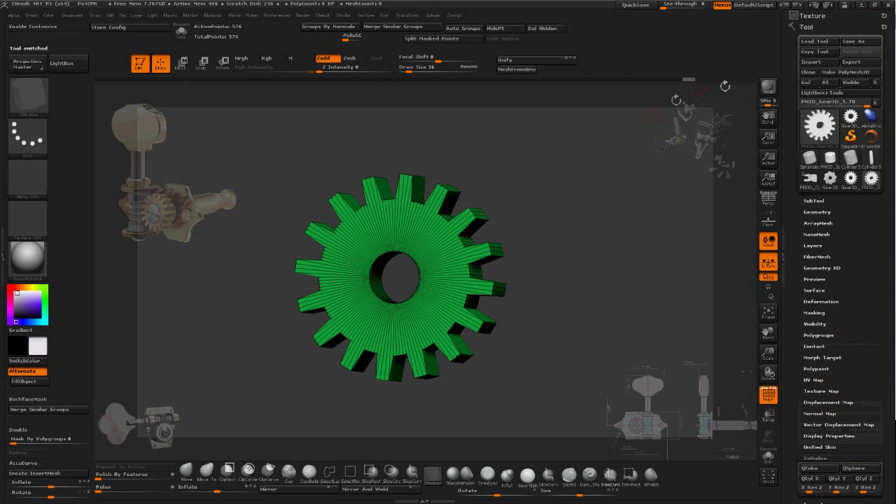
- Choose Insert as the ZModeler edge action and try deleting extra edge loops on one of the gear's teeth
{"action": "left_click_drag", "start_coordinate": [631, 220], "coordinate": [595, 257]}
{"action": "key", "text": "space"}
{"action": "key", "text": "space"}
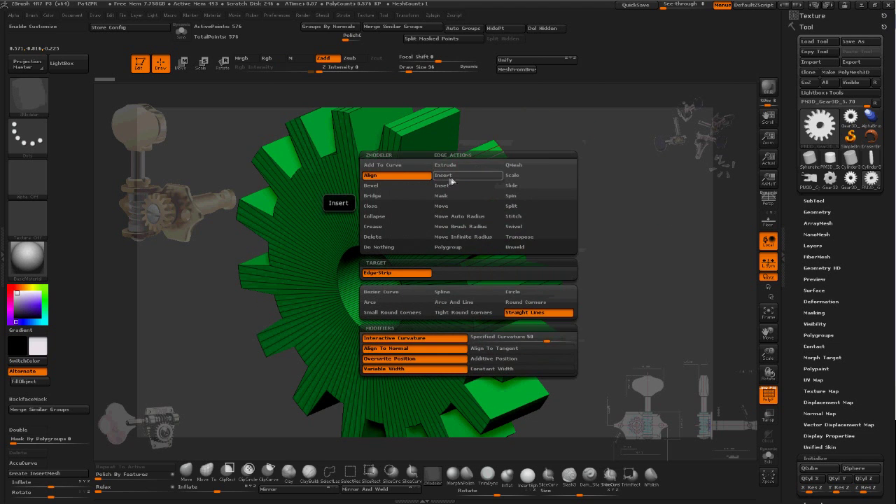
{"action": "left_click", "coordinate": [451, 180]}
{"action": "left_click", "coordinate": [509, 222], "text": "alt"}
{"action": "key", "text": "ctrl+z"}
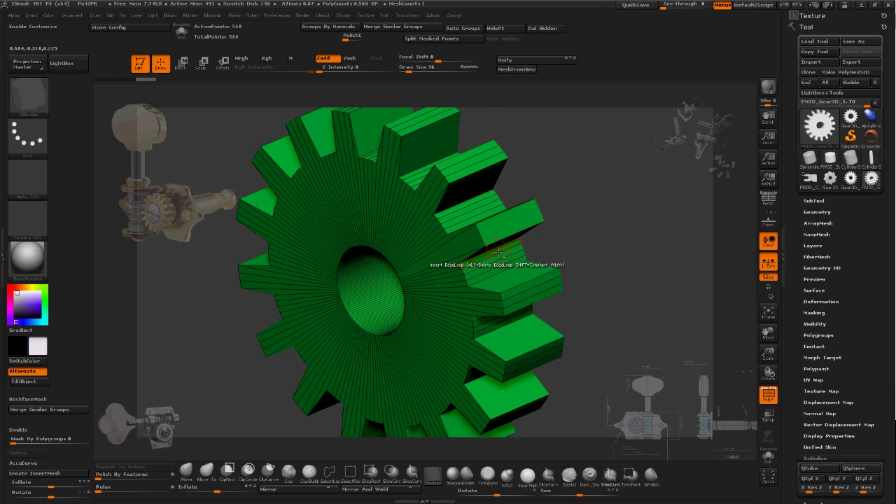
{"action": "left_click", "coordinate": [498, 252], "text": "alt"}
{"action": "key", "text": "ctrl+z"}
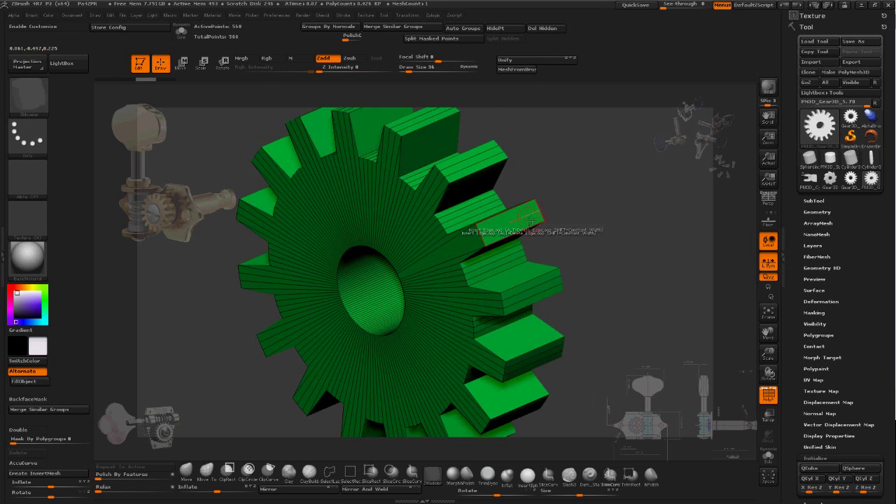
- Delete the extra edge loops from one gap between the gear's teeth and set the Draw Size to 4
{"action": "right_click_drag", "start_coordinate": [529, 221], "coordinate": [513, 240]}
{"action": "left_click", "coordinate": [496, 251], "text": "alt"}
{"action": "left_click", "coordinate": [497, 256], "text": "alt"}
{"action": "left_click", "coordinate": [498, 262], "text": "alt"}
{"action": "left_click", "coordinate": [402, 69]}
{"action": "mouse_move", "coordinate": [587, 208]}
{"action": "left_mouse_down"}
{"action": "mouse_move", "coordinate": [560, 210]}
{"action": "mouse_move", "coordinate": [602, 210]}
{"action": "left_mouse_up"}
- Delete the surplus edge loops from successive tooth tips and gaps around the gear's rim, keeping the corner edges
{"action": "left_click", "coordinate": [524, 284], "text": "alt"}
{"action": "left_click", "coordinate": [515, 280], "text": "alt"}
{"action": "left_click", "coordinate": [510, 278], "text": "alt"}
{"action": "left_click", "coordinate": [513, 308], "text": "alt"}
{"action": "left_click", "coordinate": [514, 315], "text": "alt"}
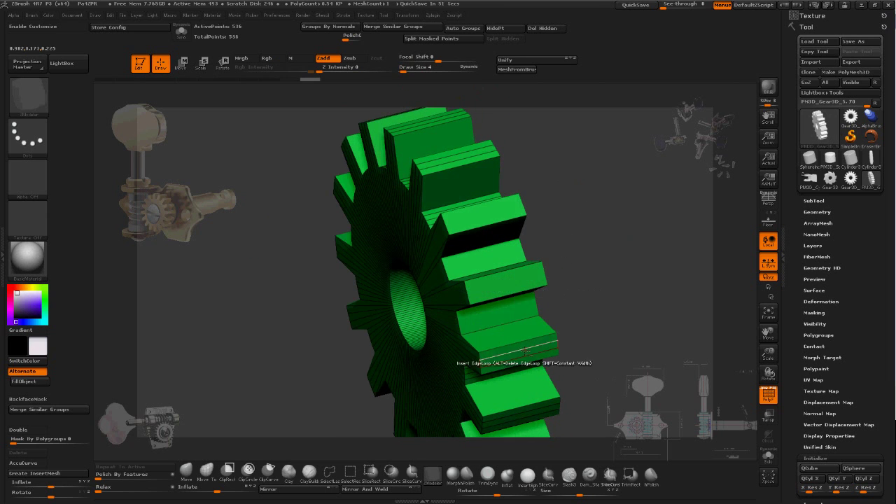
{"action": "left_click", "coordinate": [526, 352], "text": "alt"}
{"action": "left_click", "coordinate": [526, 356], "text": "alt"}
{"action": "left_click_drag", "start_coordinate": [608, 224], "coordinate": [590, 241]}
{"action": "left_click", "coordinate": [458, 288], "text": "alt"}
{"action": "left_click", "coordinate": [454, 298], "text": "alt"}
{"action": "left_click", "coordinate": [457, 322], "text": "alt"}
{"action": "left_click", "coordinate": [483, 330], "text": "alt"}
{"action": "left_click", "coordinate": [452, 345], "text": "alt"}
{"action": "left_click", "coordinate": [449, 352], "text": "alt"}
{"action": "left_click", "coordinate": [460, 393], "text": "alt"}
{"action": "left_click_drag", "start_coordinate": [549, 388], "coordinate": [518, 190]}
{"action": "left_click", "coordinate": [420, 291], "text": "alt"}
{"action": "left_click", "coordinate": [418, 294], "text": "alt"}
{"action": "left_click", "coordinate": [416, 301], "text": "alt"}
{"action": "left_click", "coordinate": [415, 304], "text": "alt"}
{"action": "left_click", "coordinate": [414, 317], "text": "alt"}
{"action": "left_click", "coordinate": [415, 322], "text": "alt"}
{"action": "left_click", "coordinate": [414, 327], "text": "alt"}
{"action": "left_click", "coordinate": [413, 335], "text": "alt"}
{"action": "left_click_drag", "start_coordinate": [498, 336], "coordinate": [544, 314]}
{"action": "left_click", "coordinate": [406, 346], "text": "alt"}
{"action": "left_click", "coordinate": [403, 351], "text": "alt"}
{"action": "left_click", "coordinate": [402, 362], "text": "alt"}
{"action": "left_click", "coordinate": [402, 367], "text": "alt"}
{"action": "left_click", "coordinate": [403, 374], "text": "alt"}
{"action": "left_click_drag", "start_coordinate": [521, 350], "coordinate": [508, 336]}
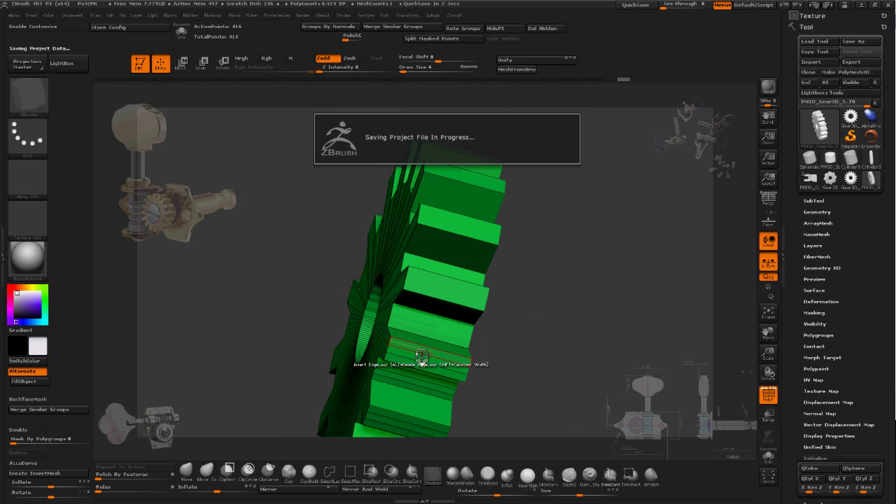
{"action": "left_click", "coordinate": [420, 355], "text": "alt"}
{"action": "left_click", "coordinate": [420, 361], "text": "alt"}
{"action": "left_click_drag", "start_coordinate": [522, 350], "coordinate": [543, 346]}
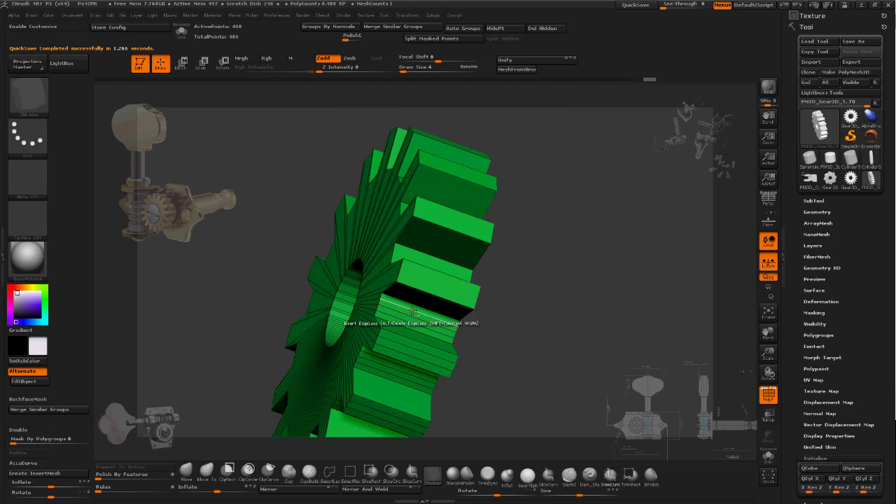
{"action": "left_click", "coordinate": [457, 320], "text": "shift"}
{"action": "key", "text": "ctrl+z"}
- Clear the remaining surplus edge loops from the unfinished teeth and the last gap, leaving only the edges at the tooth corners
{"action": "left_click", "coordinate": [425, 349], "text": "alt"}
{"action": "left_click", "coordinate": [420, 350], "text": "alt"}
{"action": "left_click_drag", "start_coordinate": [514, 357], "coordinate": [549, 312]}
{"action": "left_click", "coordinate": [414, 299], "text": "alt"}
{"action": "left_click", "coordinate": [408, 301], "text": "alt"}
{"action": "left_click_drag", "start_coordinate": [497, 357], "coordinate": [529, 329]}
{"action": "left_click", "coordinate": [440, 289], "text": "alt"}
{"action": "left_click", "coordinate": [435, 291], "text": "alt"}
{"action": "left_click", "coordinate": [427, 296], "text": "alt"}
{"action": "left_click", "coordinate": [427, 308], "text": "alt"}
{"action": "left_click", "coordinate": [428, 320], "text": "alt"}
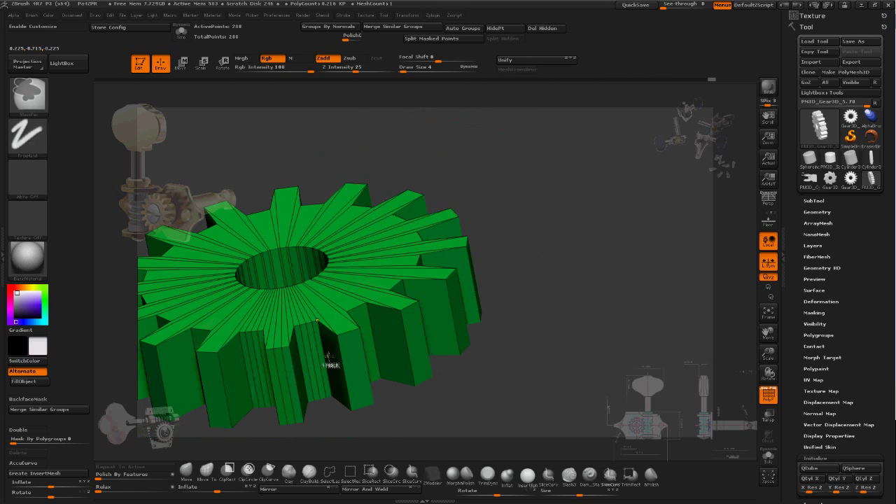
{"action": "left_click", "coordinate": [324, 359], "text": "alt"}
{"action": "left_click", "coordinate": [318, 360], "text": "alt"}
{"action": "left_click", "coordinate": [314, 361], "text": "alt"}
{"action": "left_click", "coordinate": [309, 364], "text": "alt"}
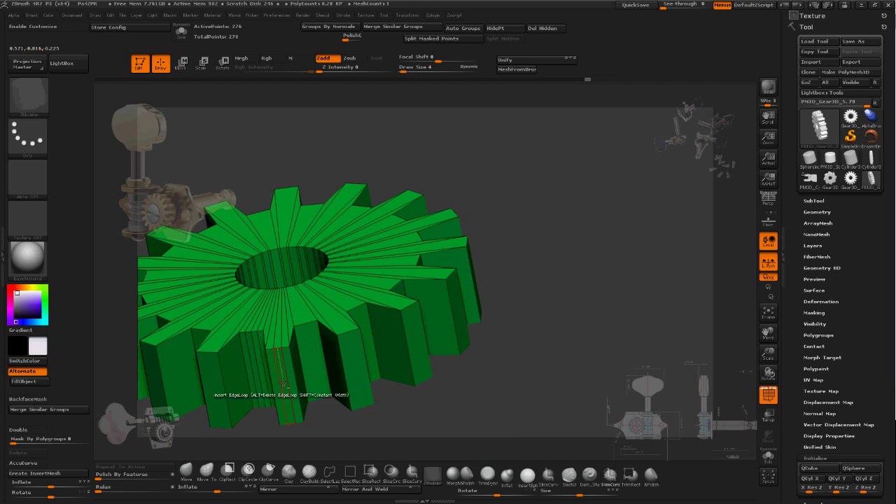
{"action": "key", "text": "ctrl+z"}
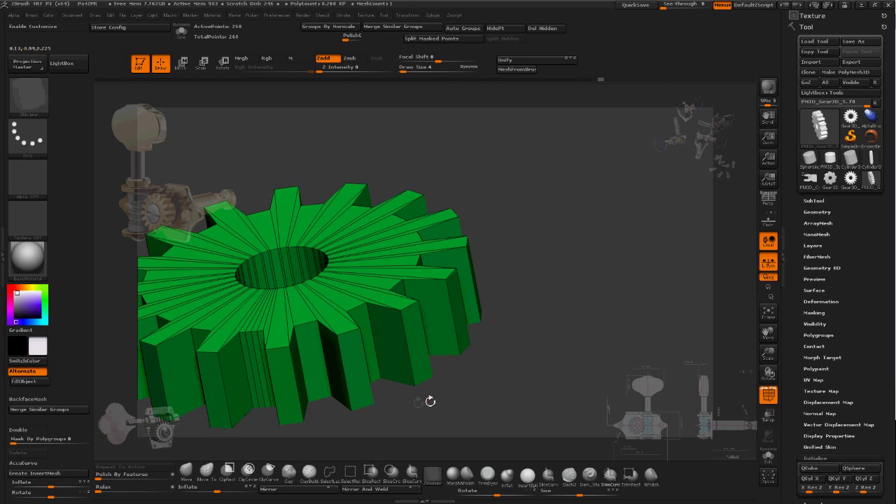
{"action": "left_click_drag", "start_coordinate": [451, 407], "coordinate": [528, 374]}
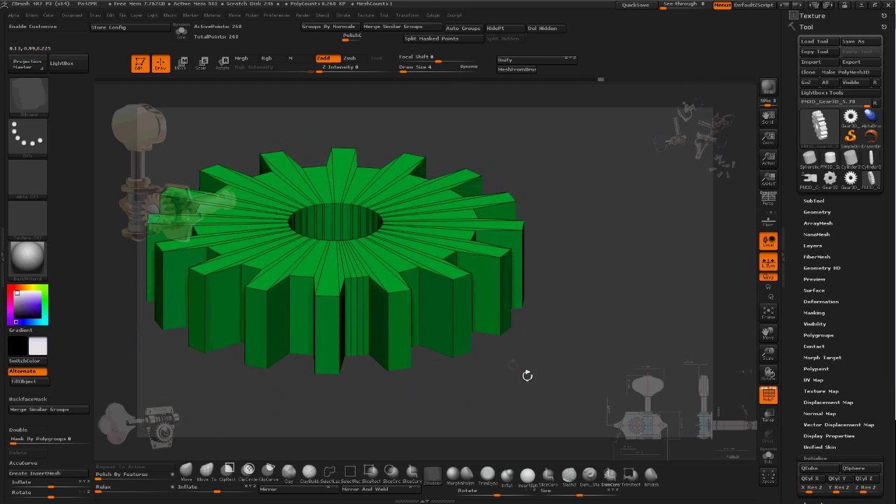
{"action": "left_click", "coordinate": [358, 312], "text": "alt"}
{"action": "left_click", "coordinate": [352, 313], "text": "alt"}
{"action": "left_click", "coordinate": [347, 315], "text": "alt"}
{"action": "left_click_drag", "start_coordinate": [339, 412], "coordinate": [372, 438]}
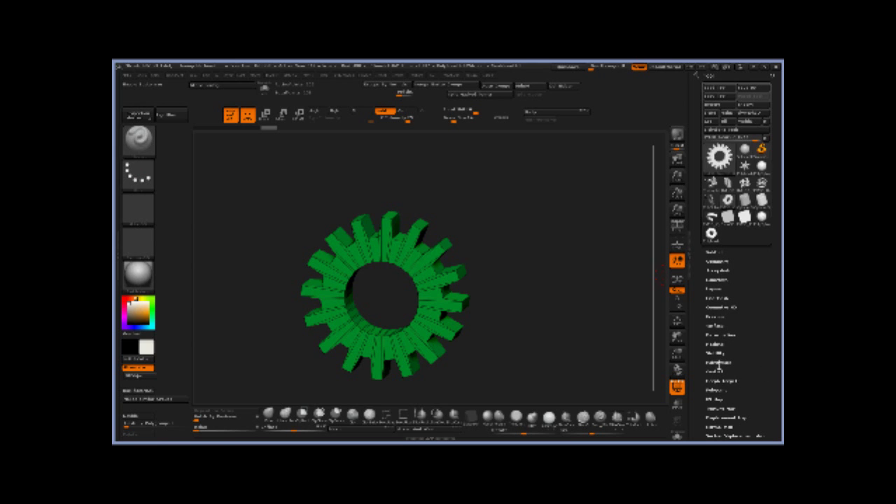
- Split the gear into polygroups by its surface normals and open the geometry's crease options
{"action": "left_click", "coordinate": [718, 362]}
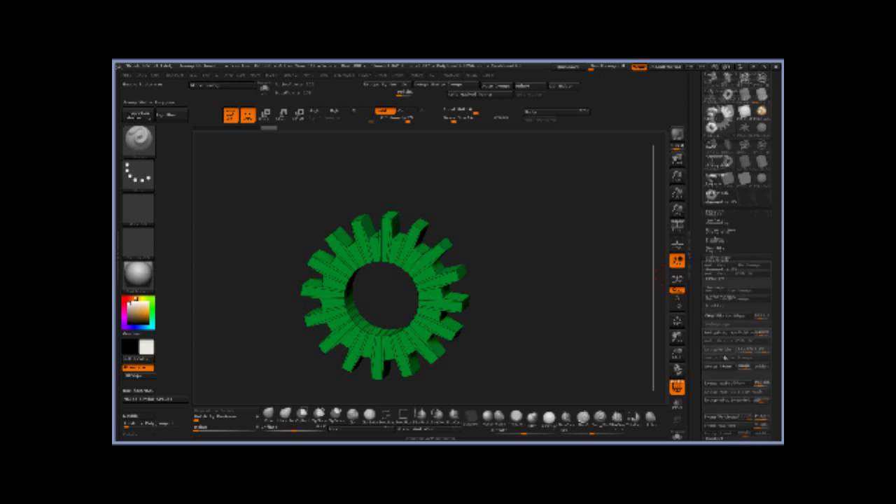
{"action": "left_click", "coordinate": [726, 328]}
{"action": "left_click_drag", "start_coordinate": [600, 292], "coordinate": [587, 292]}
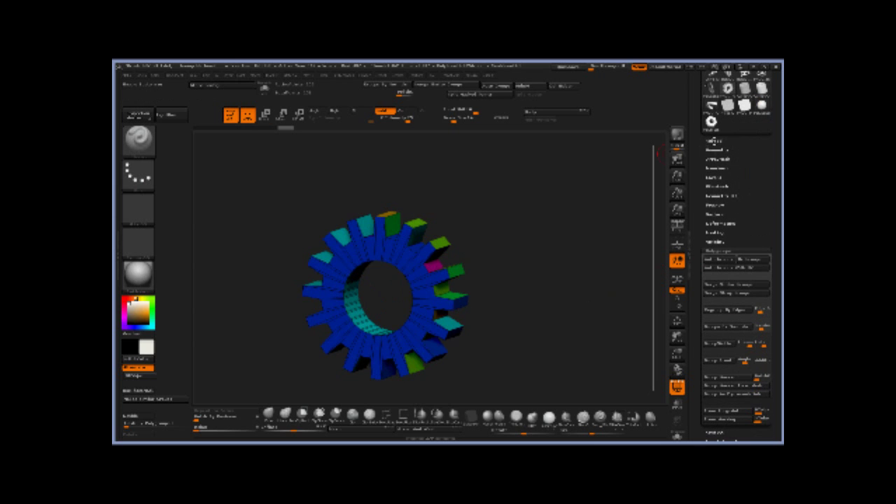
{"action": "left_click", "coordinate": [721, 149]}
{"action": "left_click", "coordinate": [717, 245]}
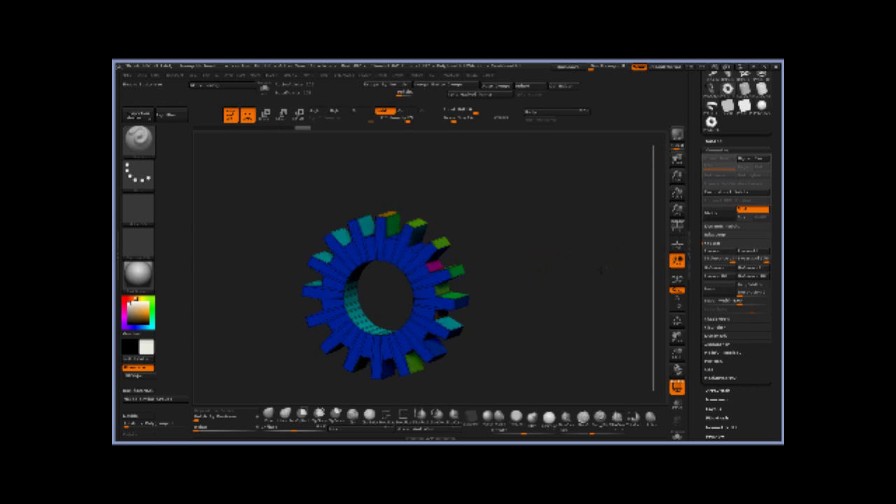
{"action": "left_click_drag", "start_coordinate": [603, 271], "coordinate": [628, 266]}
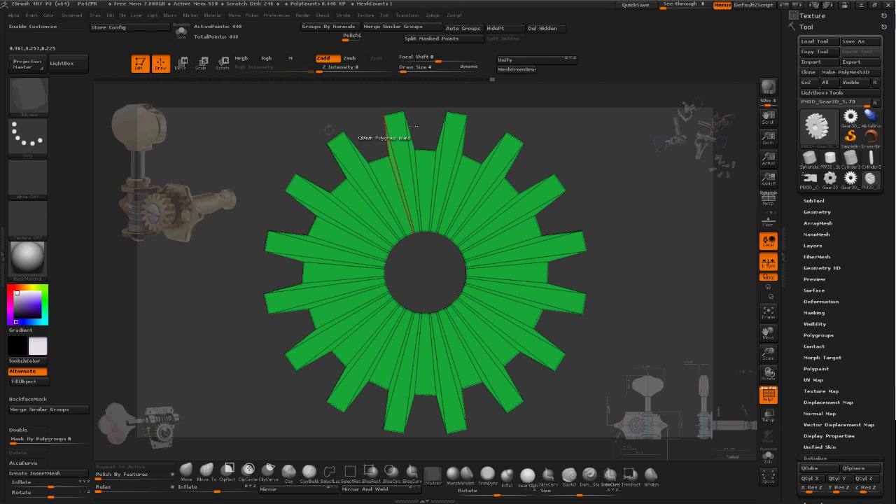
- Select the InsertSphere brush and insert a sphere on the gear's face beside the central hole
{"action": "key", "text": "b"}
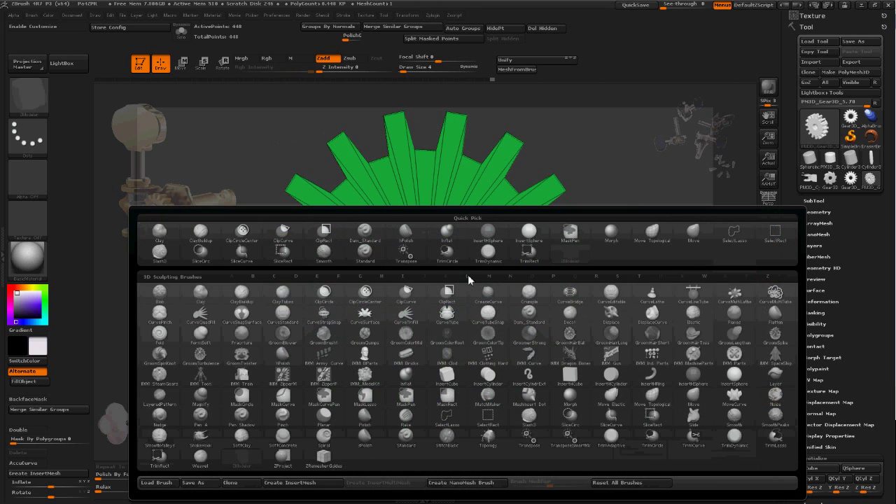
{"action": "key", "text": "i"}
{"action": "key", "text": "w"}
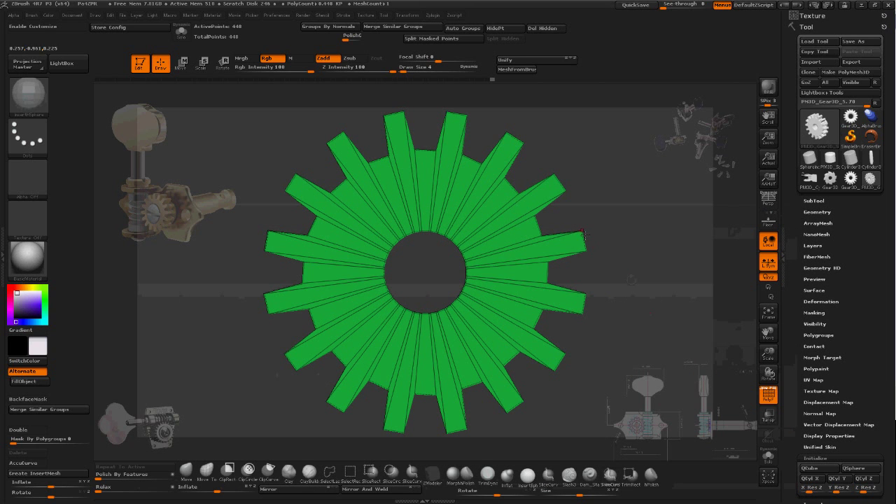
{"action": "left_click_drag", "start_coordinate": [490, 271], "coordinate": [521, 306]}
{"action": "key", "text": "ctrl+z"}
{"action": "left_click_drag", "start_coordinate": [496, 272], "coordinate": [519, 304]}
- Move the inserted sphere over the gear's central hole and scale it to match the hole's diameter
{"action": "key", "text": "w"}
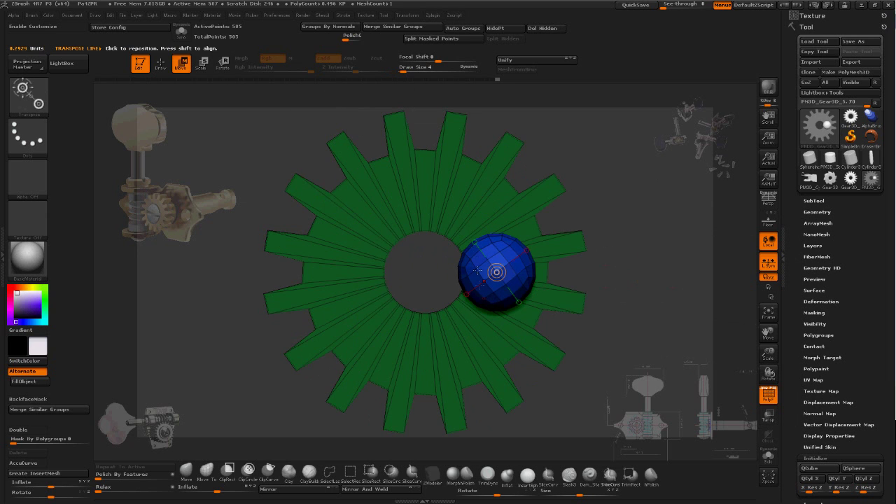
{"action": "left_click_drag", "start_coordinate": [488, 260], "coordinate": [366, 260], "text": "shift"}
{"action": "key", "text": "e"}
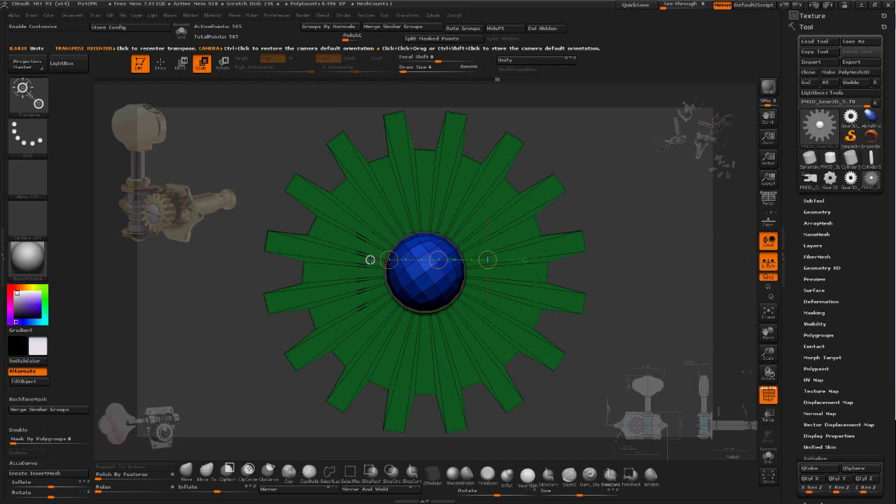
{"action": "left_click", "coordinate": [371, 260]}
{"action": "left_click", "coordinate": [464, 273]}
{"action": "left_click_drag", "start_coordinate": [524, 272], "coordinate": [535, 272]}
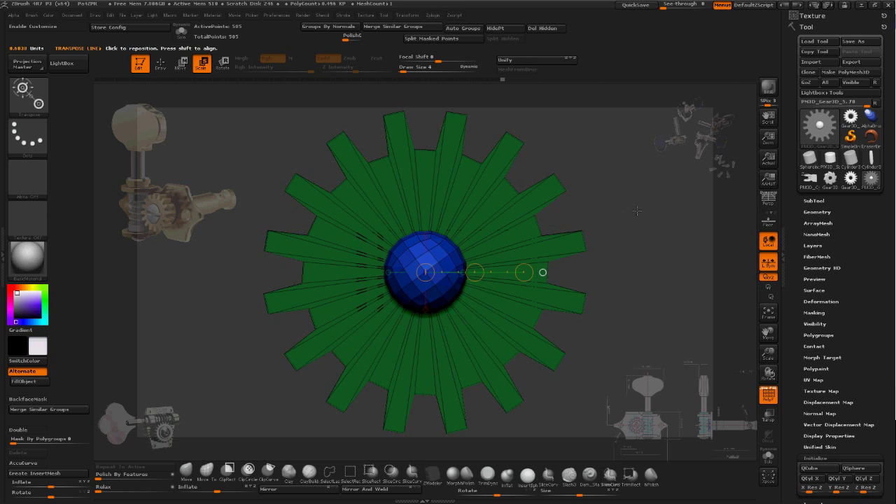
- Move the sphere along the gear's axis from a side view to adjust how far it sits in the hole
{"action": "left_click_drag", "start_coordinate": [629, 220], "coordinate": [693, 218]}
{"action": "left_click", "coordinate": [180, 67]}
{"action": "left_click_drag", "start_coordinate": [575, 234], "coordinate": [607, 240]}
{"action": "left_click", "coordinate": [604, 272]}
{"action": "left_click_drag", "start_coordinate": [617, 274], "coordinate": [588, 274]}
{"action": "left_click_drag", "start_coordinate": [652, 234], "coordinate": [580, 220]}
{"action": "left_click_drag", "start_coordinate": [624, 196], "coordinate": [619, 195]}
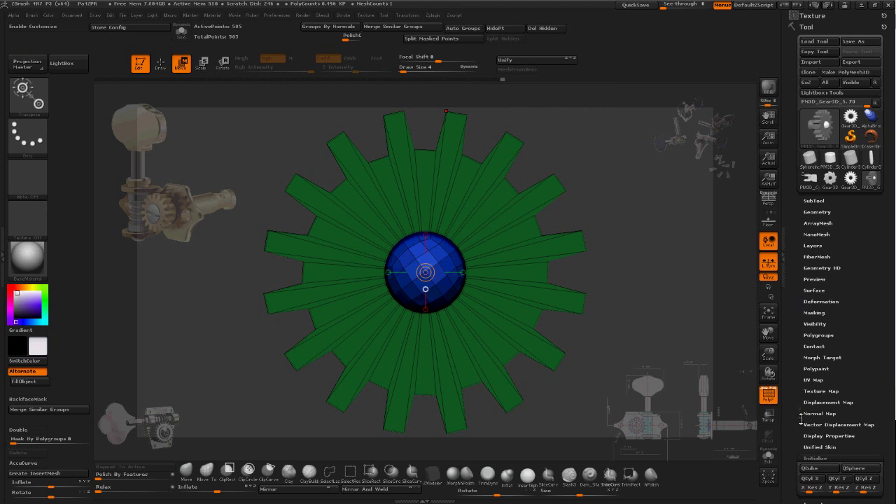
- Hide the unmasked sphere and split the hidden geometry off from the gear as its own subtool
{"action": "left_click", "coordinate": [814, 323]}
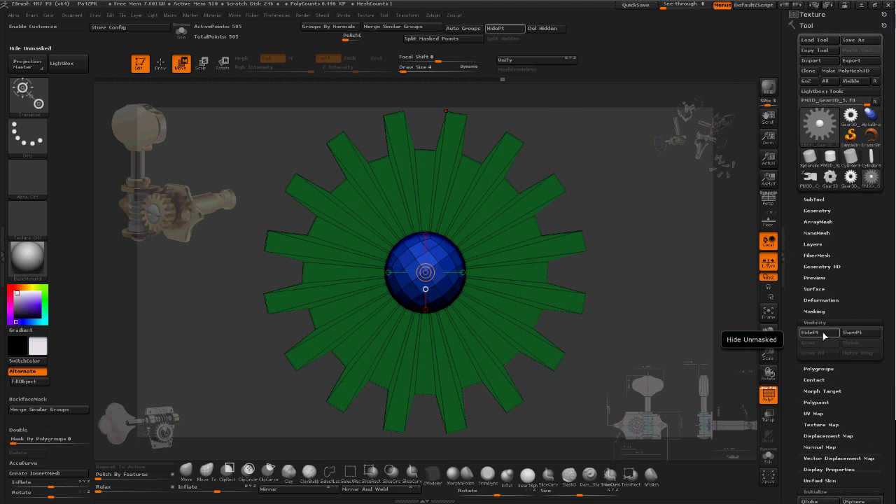
{"action": "left_click", "coordinate": [819, 332]}
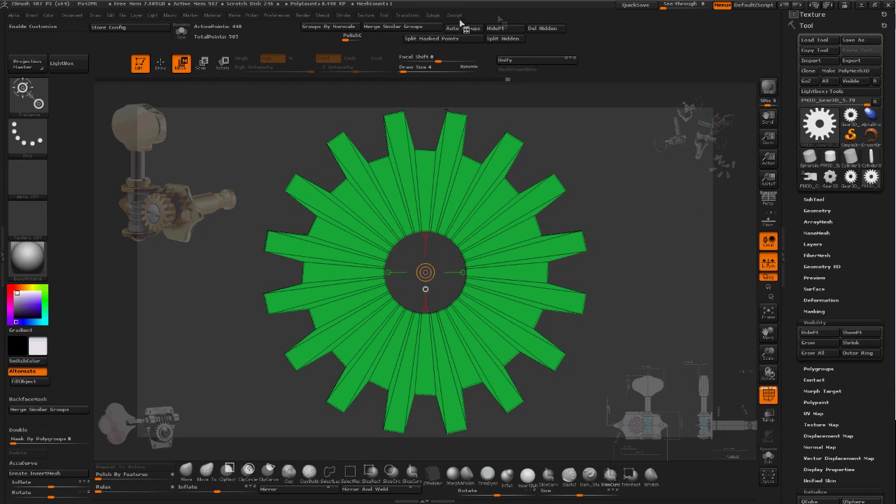
{"action": "left_click", "coordinate": [505, 39]}
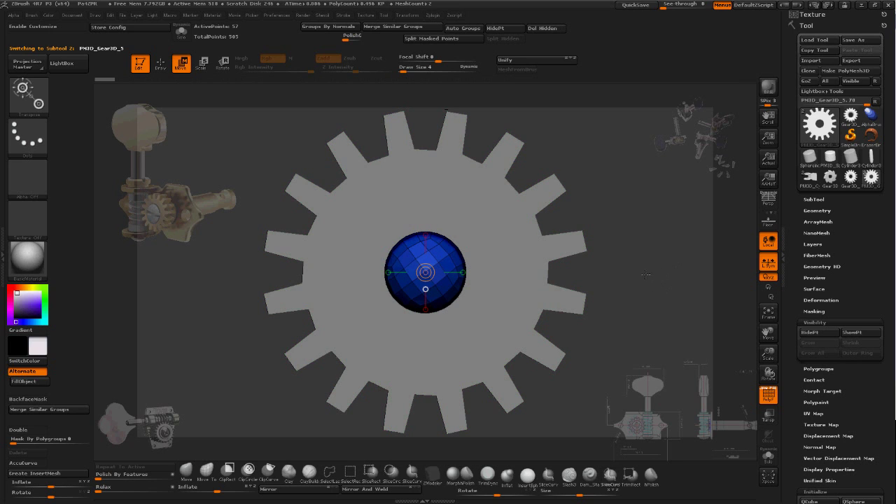
- Show only the sphere subtool with Solo and return to Draw mode for a close-up view
{"action": "left_click", "coordinate": [175, 34]}
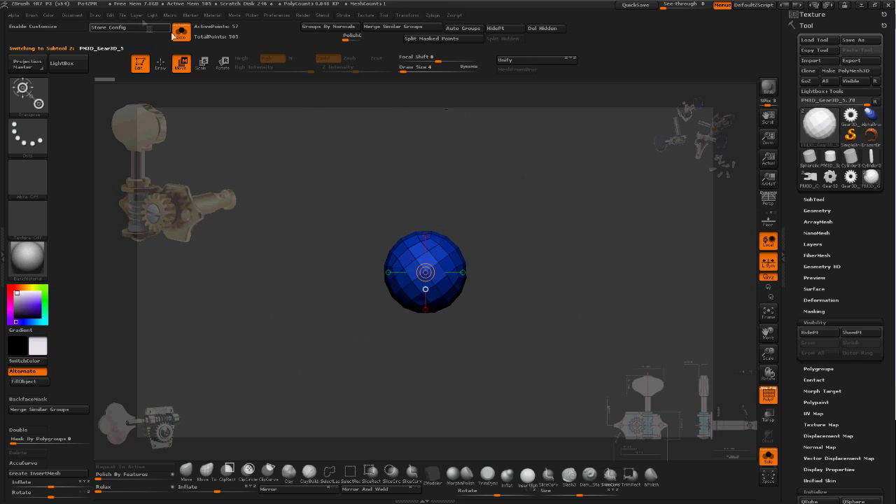
{"action": "left_click", "coordinate": [161, 63]}
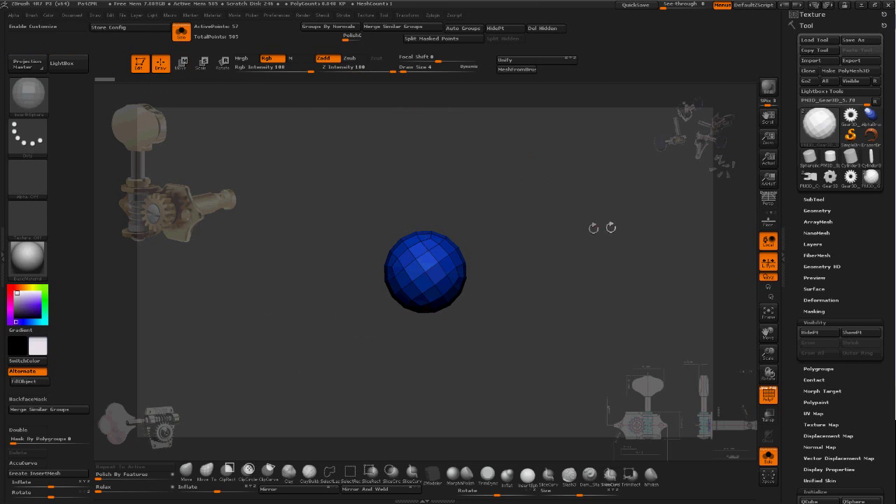
{"action": "left_click_drag", "start_coordinate": [599, 228], "coordinate": [515, 204], "text": "alt"}
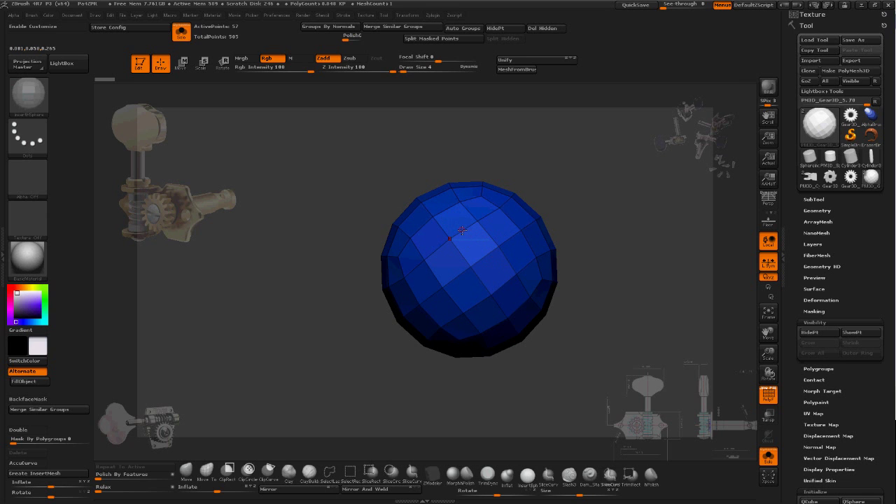
- Switch to the ZModeler brush and set its edge Insert action to Multiple EdgeLoops with Specified Resolution
{"action": "key", "text": "b"}
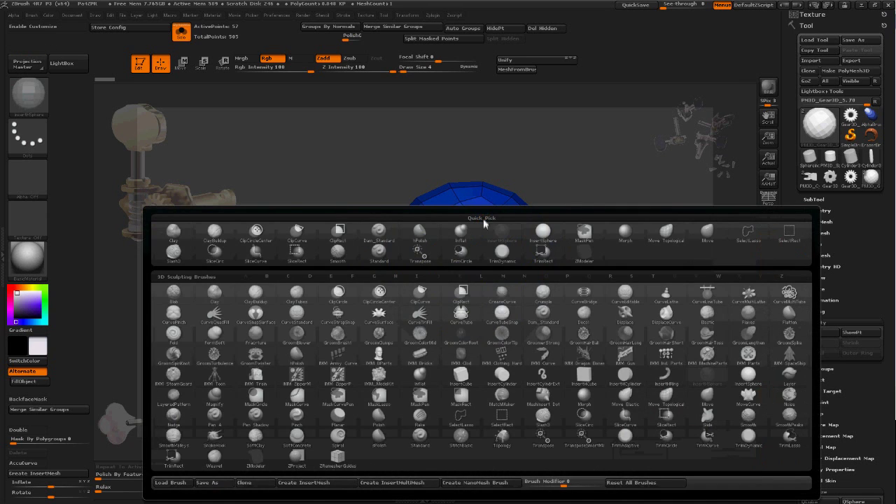
{"action": "key", "text": "z"}
{"action": "key", "text": "m"}
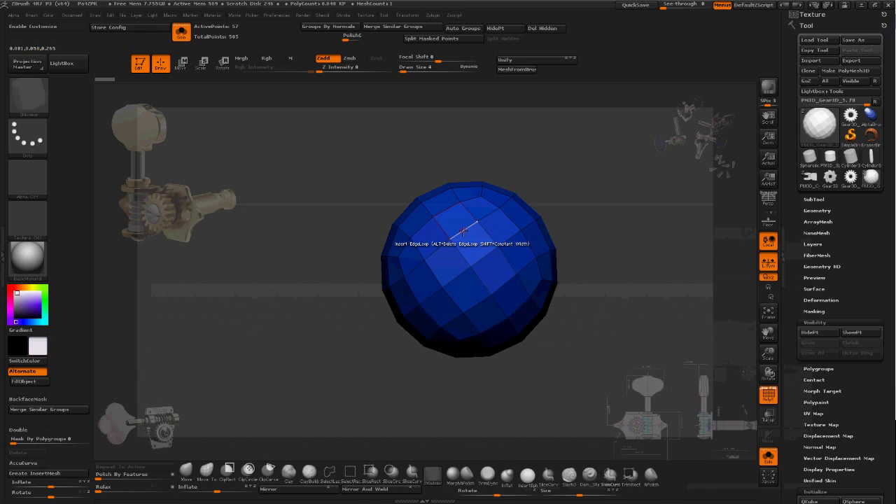
{"action": "key", "text": "space"}
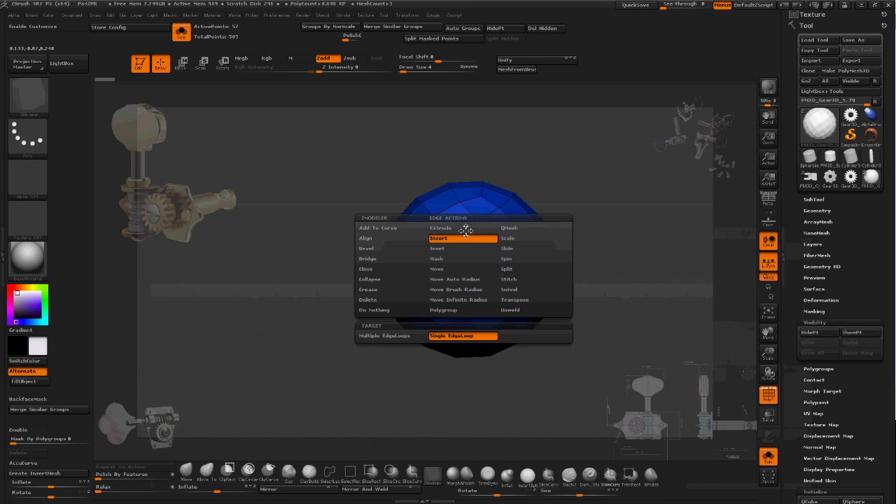
{"action": "left_click", "coordinate": [394, 339]}
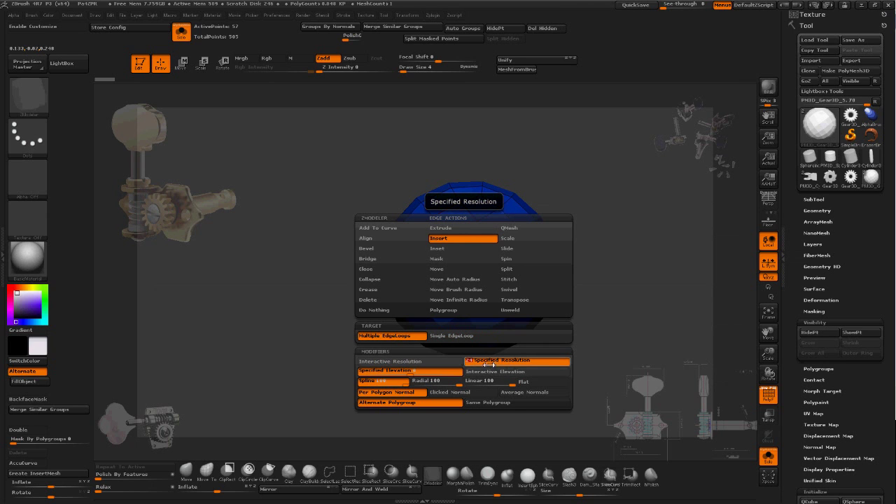
{"action": "left_click", "coordinate": [483, 364]}
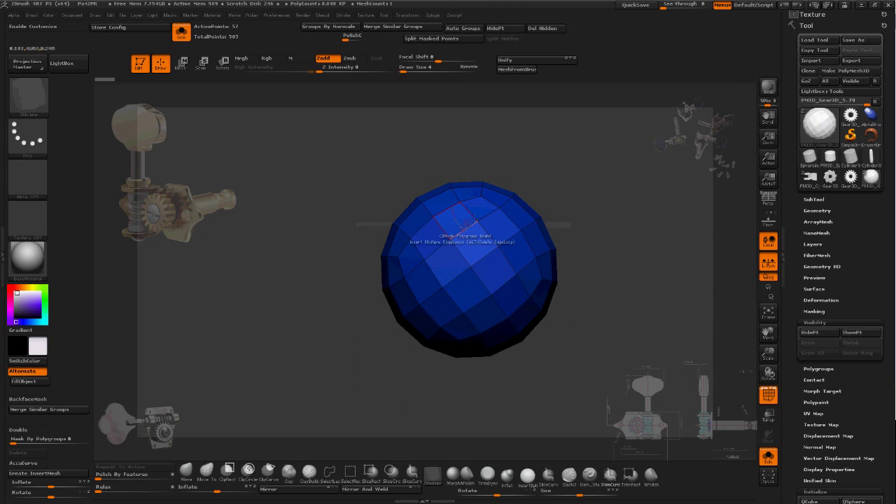
- Insert edge loops in two crossing directions over the front of the sphere
{"action": "left_click", "coordinate": [464, 232]}
{"action": "left_click", "coordinate": [438, 247]}
{"action": "left_click", "coordinate": [472, 241]}
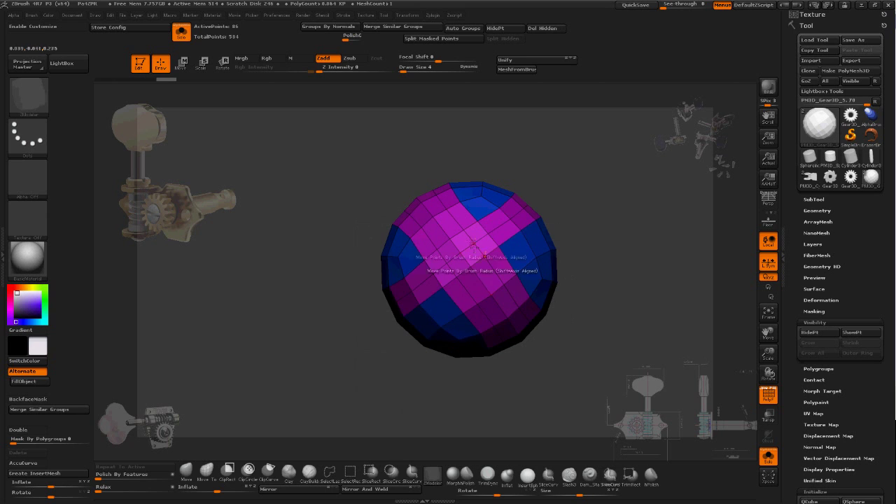
- Add edge loops across the sphere's front and push a cross-shaped set of faces inward with QMesh
{"action": "left_click", "coordinate": [491, 268]}
{"action": "left_click_drag", "start_coordinate": [589, 191], "coordinate": [584, 190]}
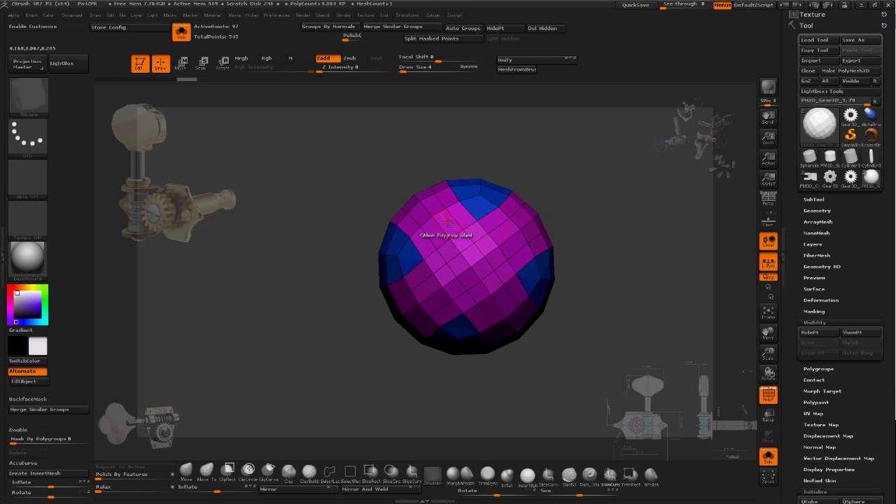
{"action": "left_click_drag", "start_coordinate": [451, 277], "coordinate": [496, 297]}
{"action": "left_click_drag", "start_coordinate": [490, 262], "coordinate": [517, 243], "text": "alt"}
{"action": "left_click_drag", "start_coordinate": [568, 242], "coordinate": [490, 263]}
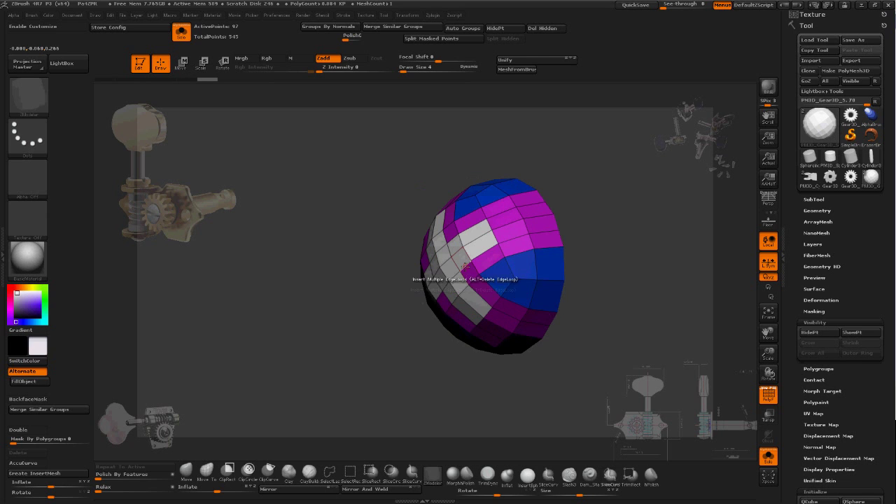
{"action": "key", "text": "space"}
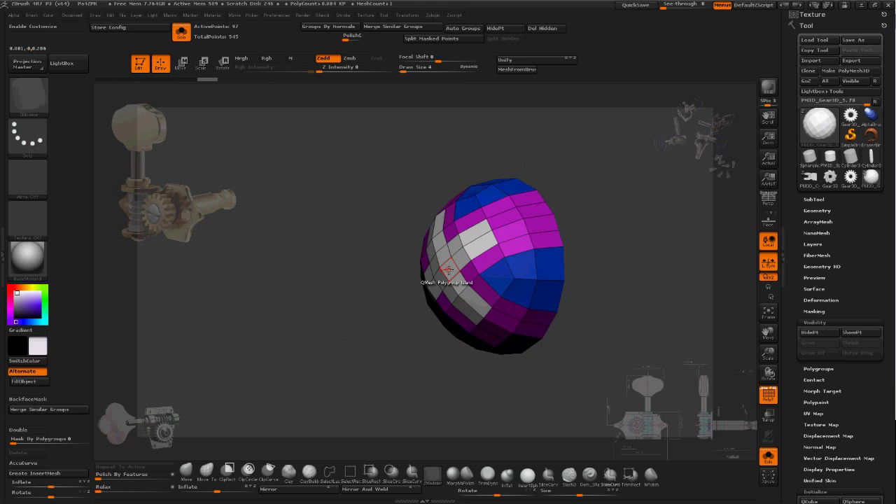
{"action": "left_click_drag", "start_coordinate": [447, 270], "coordinate": [463, 269]}
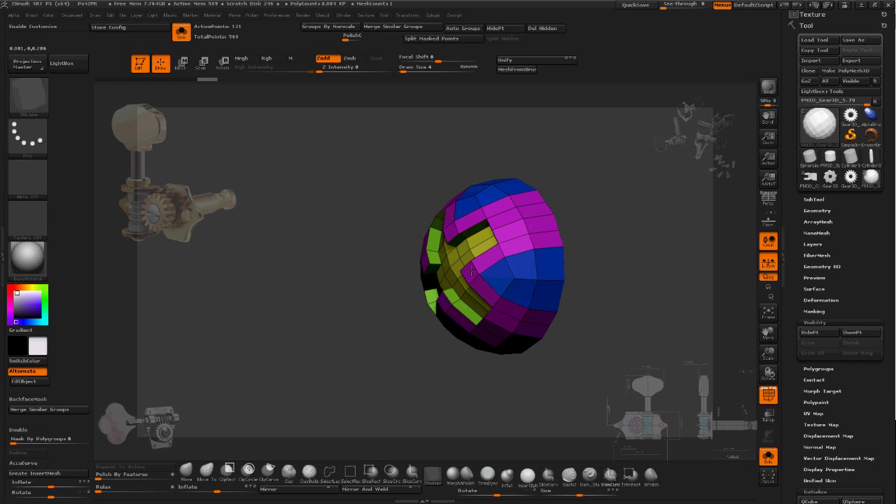
- Crease the sphere's polygroup borders and preview it with dynamic subdivision
{"action": "left_click_drag", "start_coordinate": [472, 271], "coordinate": [525, 135]}
{"action": "left_click_drag", "start_coordinate": [826, 214], "coordinate": [829, 210]}
{"action": "left_click", "coordinate": [817, 207]}
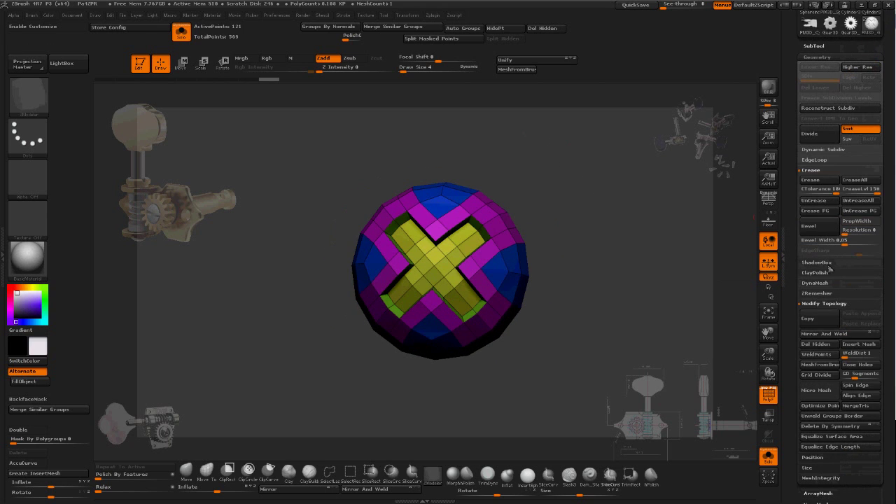
{"action": "left_click", "coordinate": [820, 213]}
{"action": "key", "text": "d"}
{"action": "left_click_drag", "start_coordinate": [637, 242], "coordinate": [672, 235]}
- Turn off the subdivision preview and isolate the polygroups of the cross recess and its walls
{"action": "key", "text": "shift+d"}
{"action": "left_click", "coordinate": [463, 239], "text": "ctrl+shift"}
{"action": "key", "text": "ctrl+shift+x"}
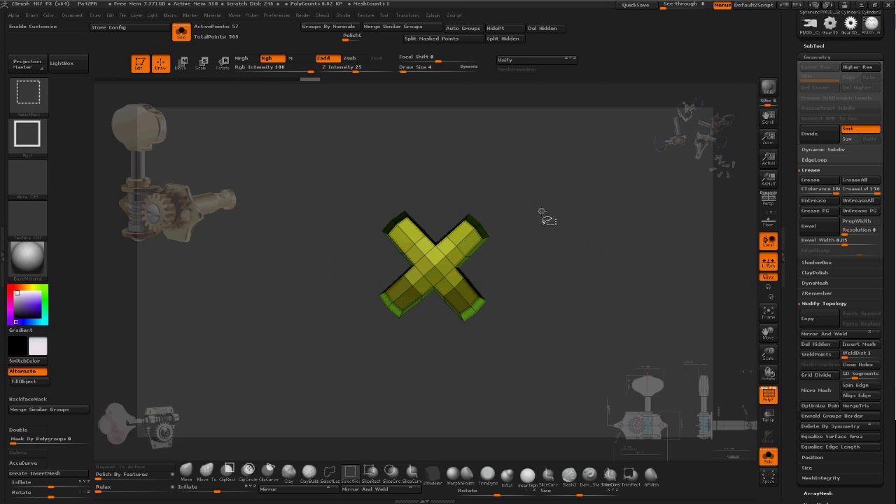
{"action": "left_click_drag", "start_coordinate": [556, 239], "coordinate": [509, 180]}
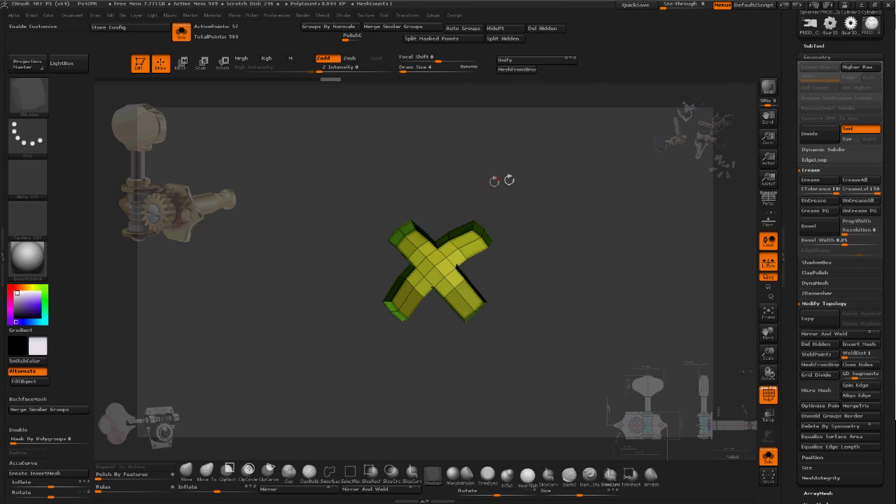
- Regroup the isolated cross recess by normals, crease its polygroup borders and preview the whole sphere smoothed
{"action": "left_click_drag", "start_coordinate": [792, 271], "coordinate": [797, 182]}
{"action": "left_click", "coordinate": [824, 281]}
{"action": "left_click", "coordinate": [833, 356]}
{"action": "mouse_move", "coordinate": [607, 286]}
{"action": "left_mouse_down"}
{"action": "mouse_move", "coordinate": [592, 277]}
{"action": "mouse_move", "coordinate": [625, 300]}
{"action": "mouse_move", "coordinate": [606, 303]}
{"action": "left_mouse_up"}
{"action": "left_click_drag", "start_coordinate": [798, 150], "coordinate": [815, 261]}
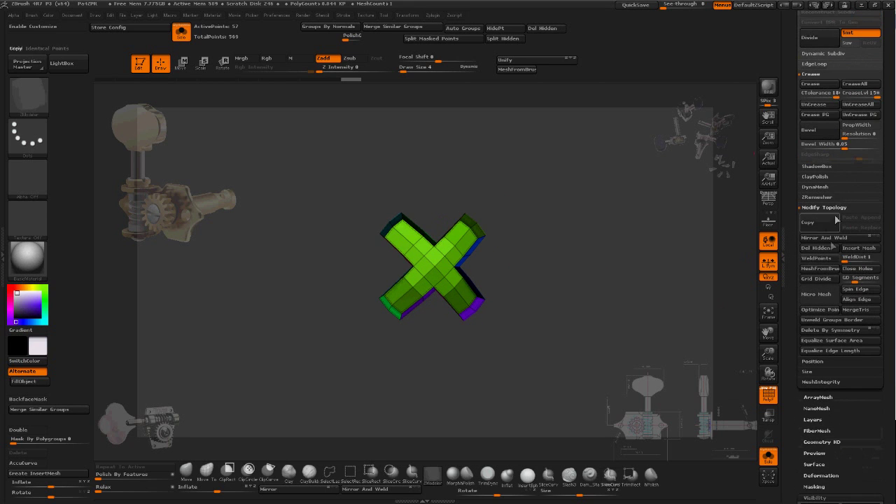
{"action": "left_click", "coordinate": [820, 115]}
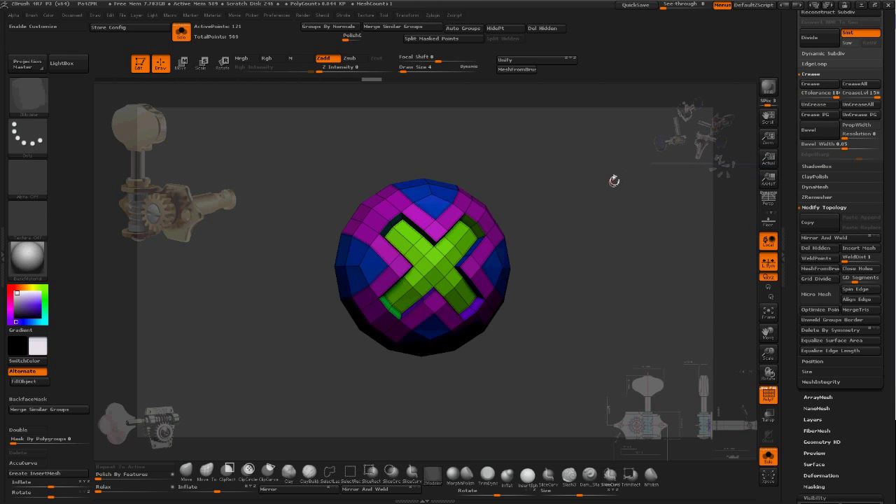
{"action": "key", "text": "d"}
{"action": "left_click_drag", "start_coordinate": [622, 194], "coordinate": [610, 223]}
{"action": "left_click", "coordinate": [769, 398]}
{"action": "left_click", "coordinate": [769, 396]}
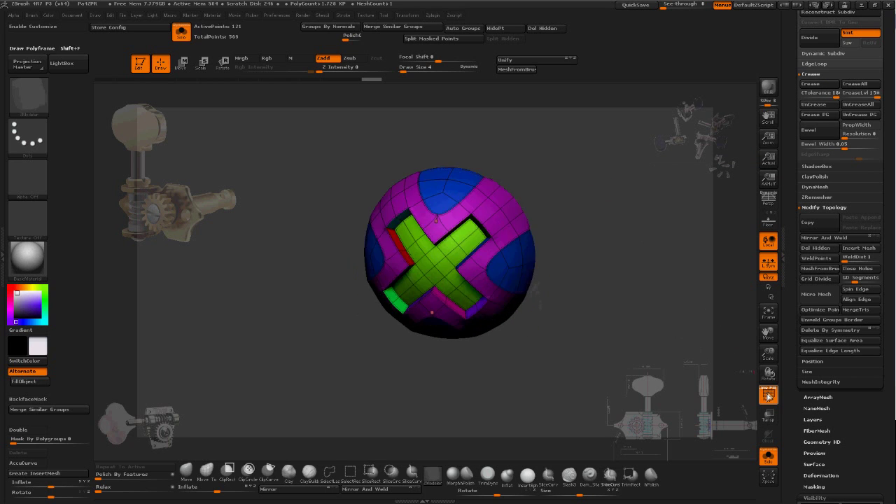
- Isolate the four blue polygroup patches, uncrease their borders and preview the whole sphere smoothed without polyframe
{"action": "key", "text": "shift+d"}
{"action": "left_click", "coordinate": [523, 259], "text": "ctrl+shift"}
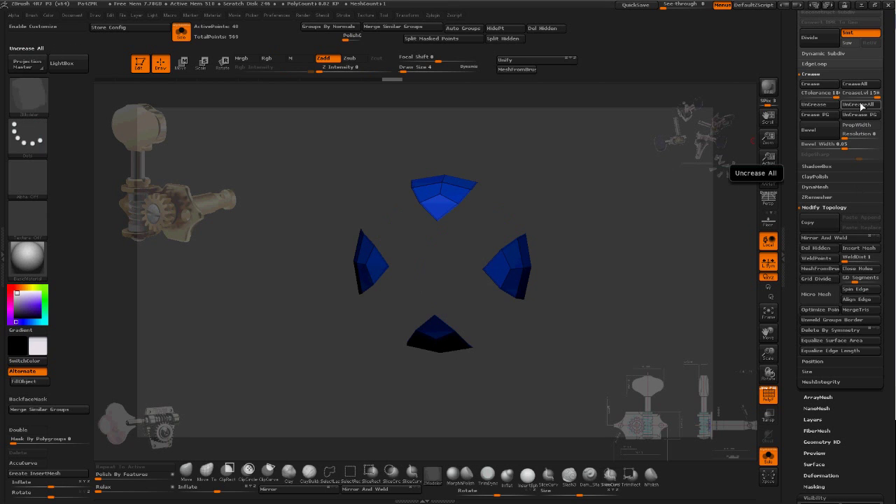
{"action": "left_click", "coordinate": [848, 119]}
{"action": "left_click", "coordinate": [731, 159], "text": "ctrl+shift"}
{"action": "key", "text": "d"}
{"action": "mouse_move", "coordinate": [630, 193]}
{"action": "left_mouse_down"}
{"action": "mouse_move", "coordinate": [644, 200]}
{"action": "mouse_move", "coordinate": [626, 206]}
{"action": "left_mouse_up"}
{"action": "left_click", "coordinate": [768, 395]}
{"action": "left_click_drag", "start_coordinate": [695, 314], "coordinate": [551, 248]}
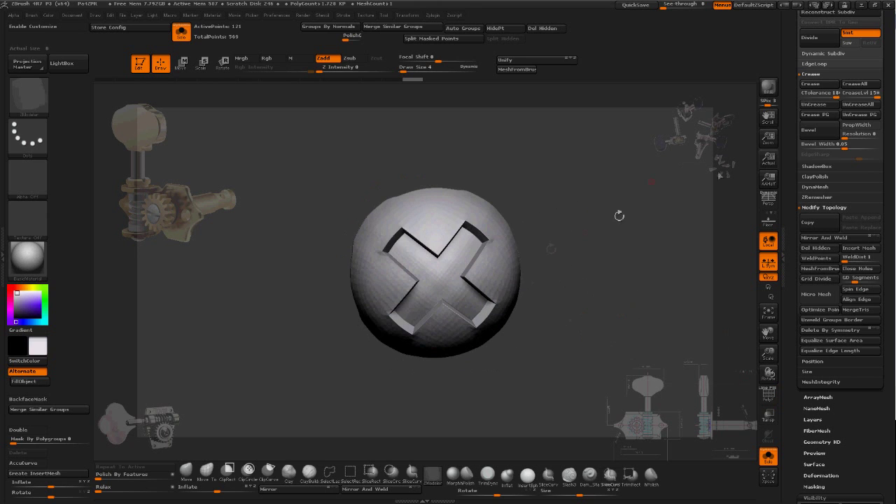
- Set the crease level to 2 and raise the dynamic smooth subdivision level to soften the recess edges
{"action": "left_click_drag", "start_coordinate": [792, 133], "coordinate": [793, 221]}
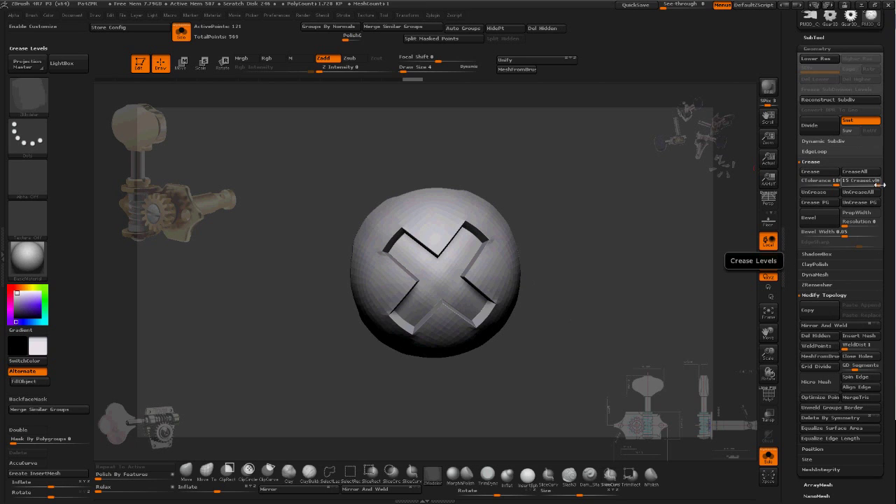
{"action": "left_click_drag", "start_coordinate": [880, 184], "coordinate": [862, 186]}
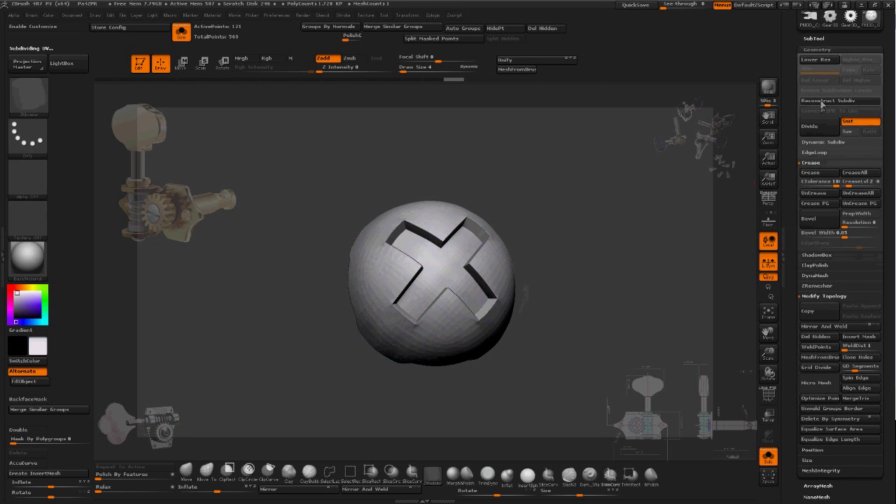
{"action": "left_click", "coordinate": [822, 142]}
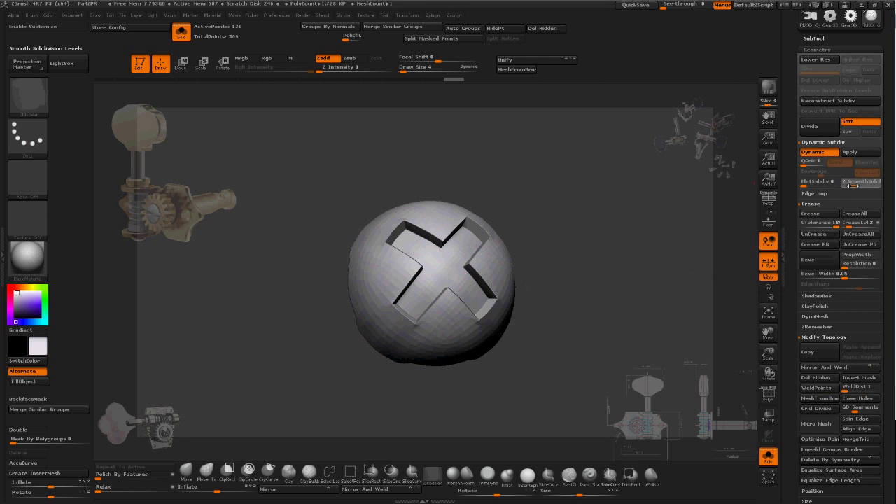
{"action": "mouse_move", "coordinate": [666, 228]}
{"action": "left_mouse_down"}
{"action": "mouse_move", "coordinate": [649, 210]}
{"action": "mouse_move", "coordinate": [642, 224]}
{"action": "mouse_move", "coordinate": [684, 232]}
{"action": "mouse_move", "coordinate": [667, 235]}
{"action": "mouse_move", "coordinate": [677, 226]}
{"action": "mouse_move", "coordinate": [686, 254]}
{"action": "mouse_move", "coordinate": [687, 240]}
{"action": "mouse_move", "coordinate": [672, 238]}
{"action": "left_mouse_up"}
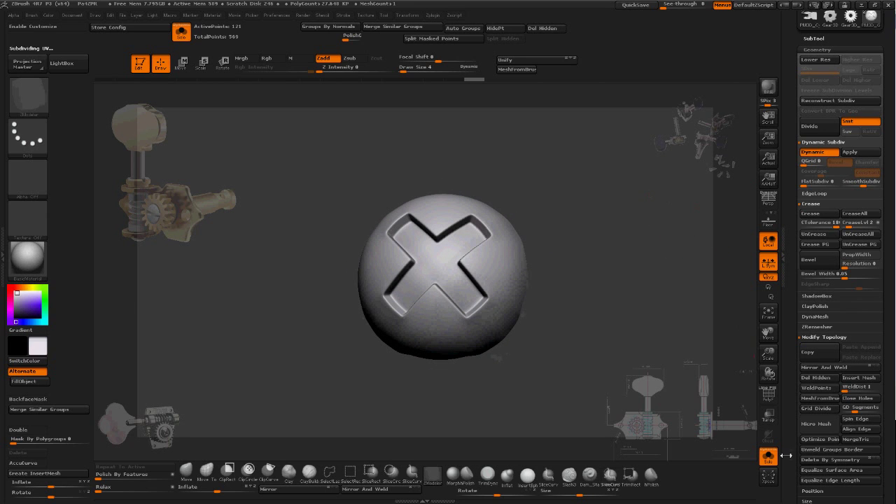
- Turn off Solo and frame the finished screw head together with the gear for an angled view
{"action": "left_click", "coordinate": [770, 456]}
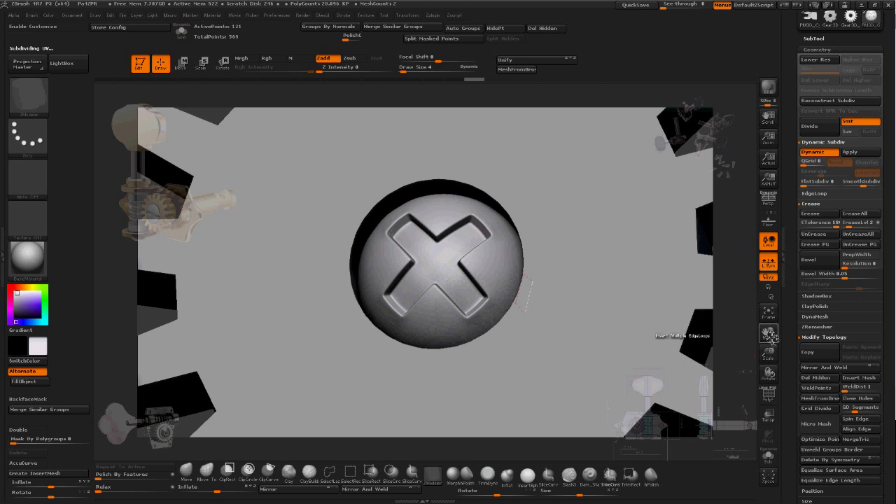
{"action": "left_click", "coordinate": [768, 315]}
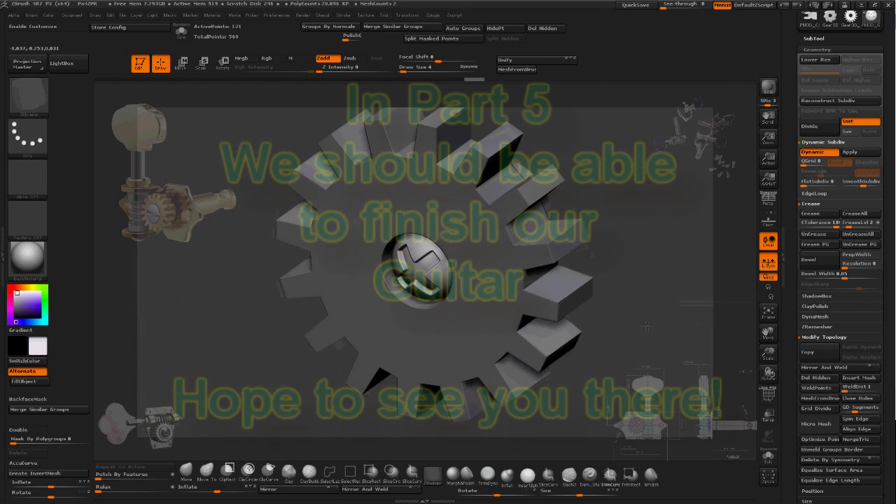
{"action": "left_click_drag", "start_coordinate": [646, 326], "coordinate": [666, 292]}
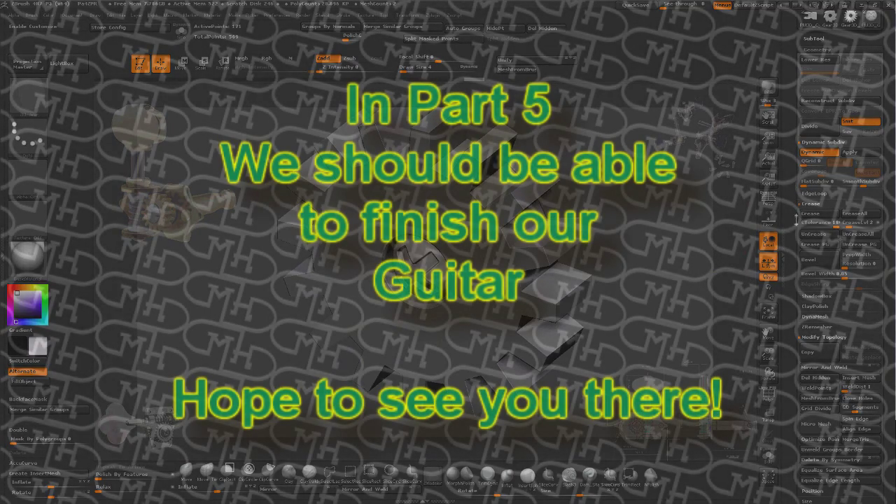
{"action": "left_click", "coordinate": [550, 332], "text": "alt"}
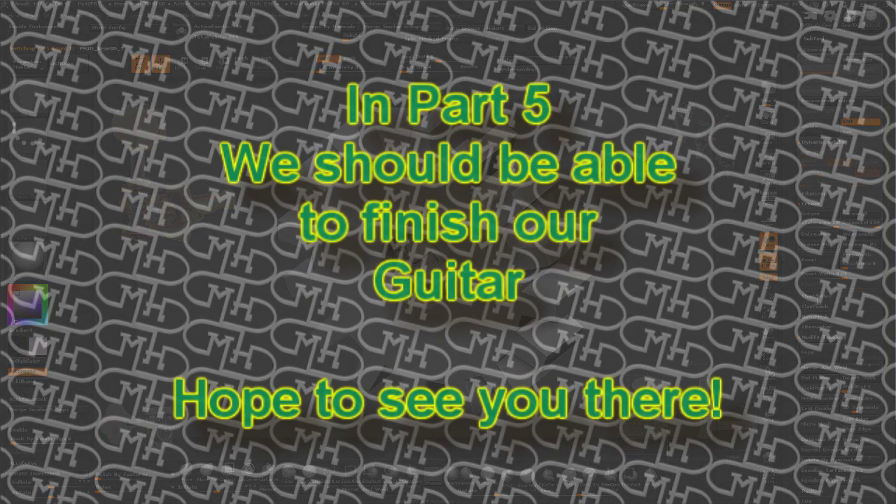